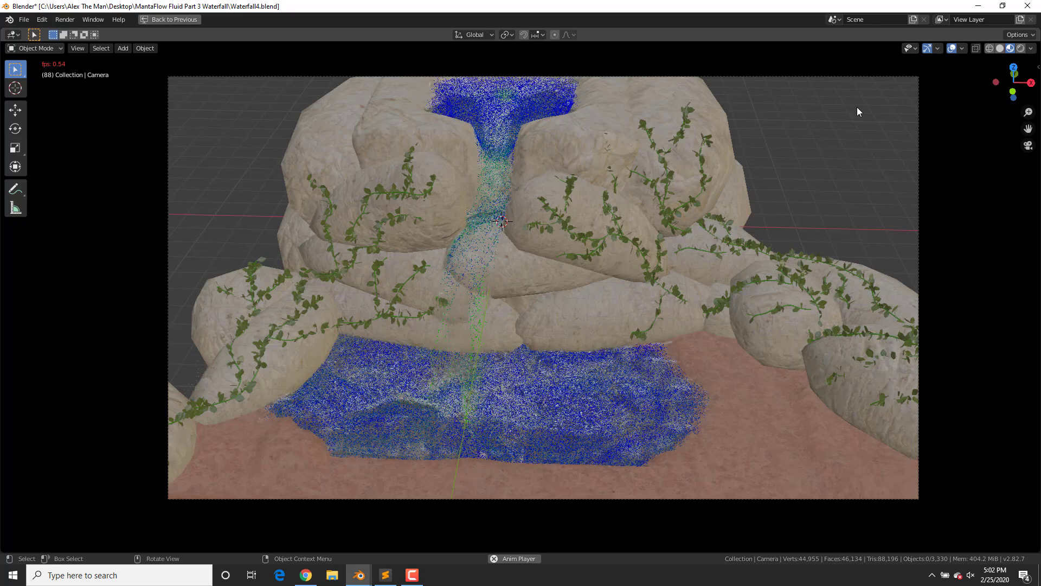
Step: Switch the finished waterfall scene's viewport to solid shading to examine the fluid mesh
click(1000, 48)
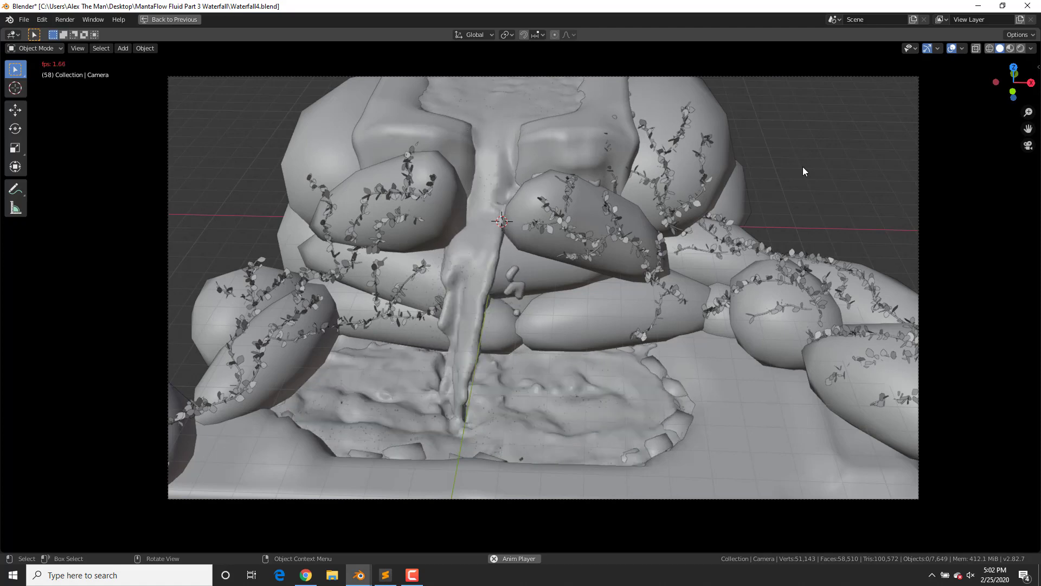
key(z)
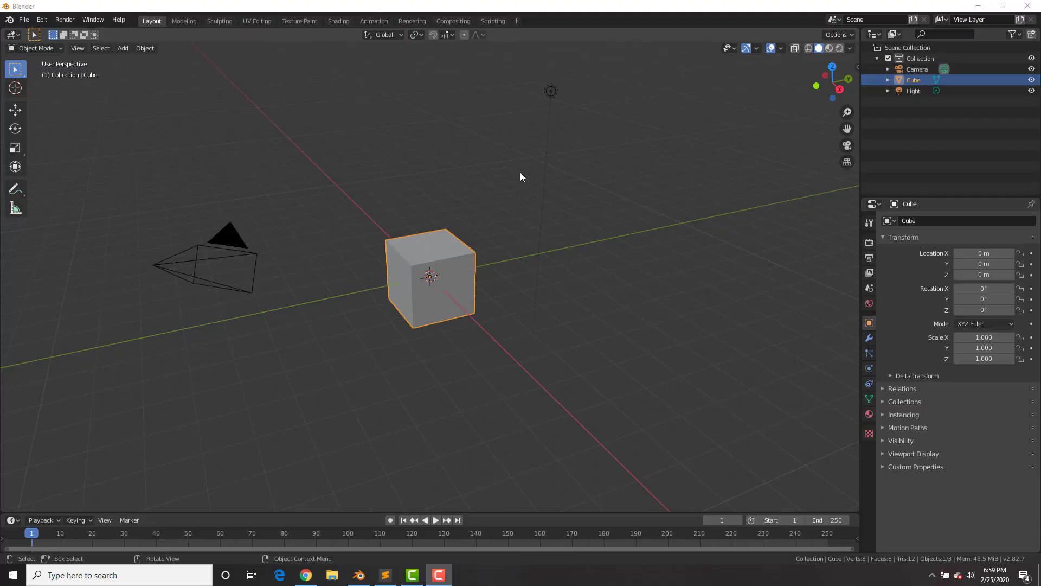
Step: Delete the default cube from the new scene
middle_drag(520, 172, 576, 228)
key(x)
click(422, 265)
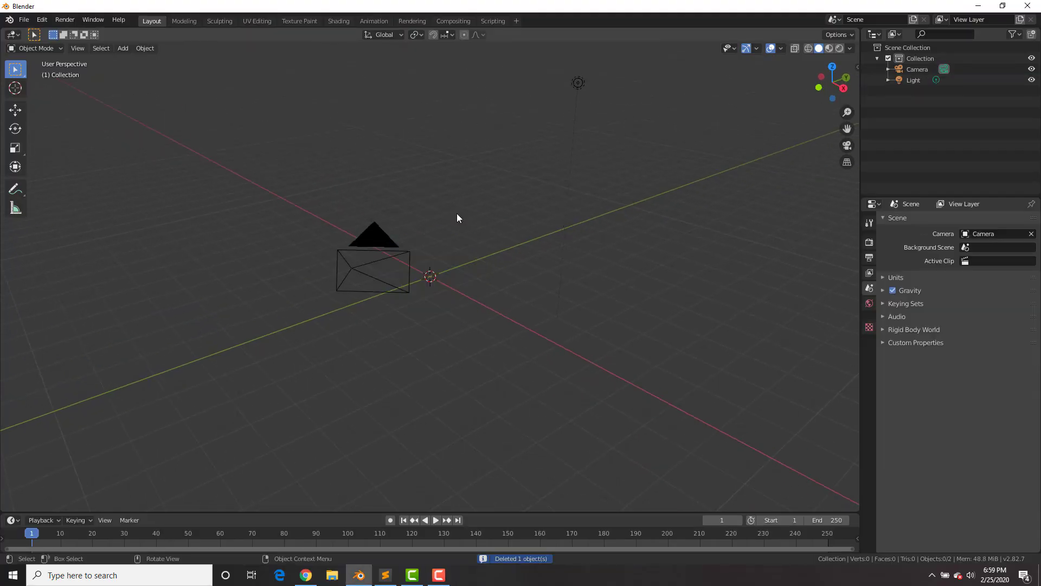
Step: Add a plane at the origin and scale it up to about 4.5
middle_drag(513, 202, 499, 232)
key(shift+a)
mouse_move(498, 232)
click(540, 231)
key(s)
click(588, 342)
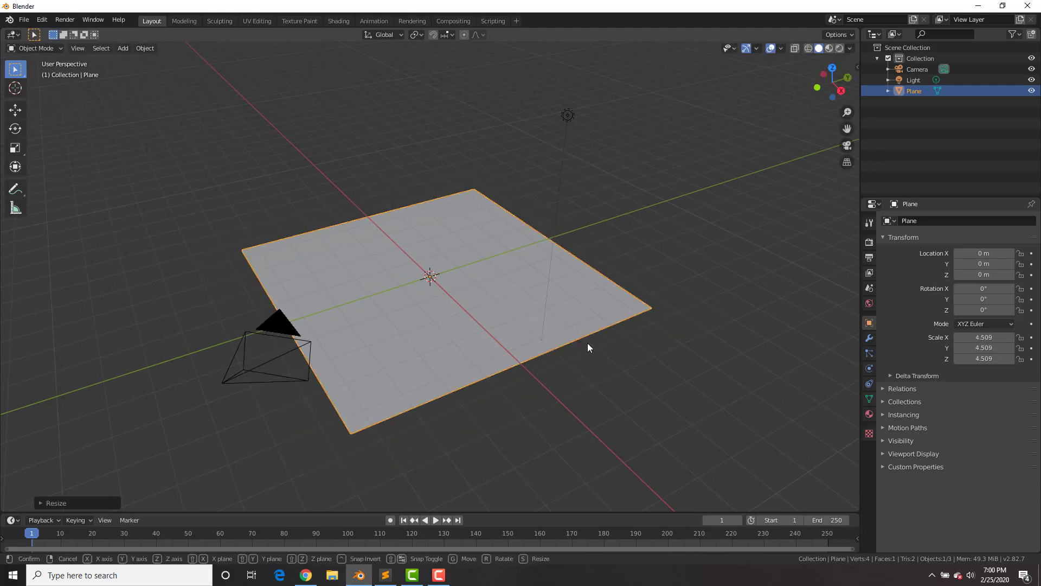
Step: Raise the plane to about 5.84 m along Z and enlarge its scale to about 4.99
key(g)
key(z)
click(603, 179)
key(s)
click(611, 178)
Step: Extrude the plane's front edge straight down into a wall, and extrude the wall's lower edge outward into a floor
shift+middle_drag(433, 163, 515, 162)
scroll(510, 164, down, 2)
key(Tab)
key(2)
click(381, 179)
middle_drag(448, 185, 448, 174)
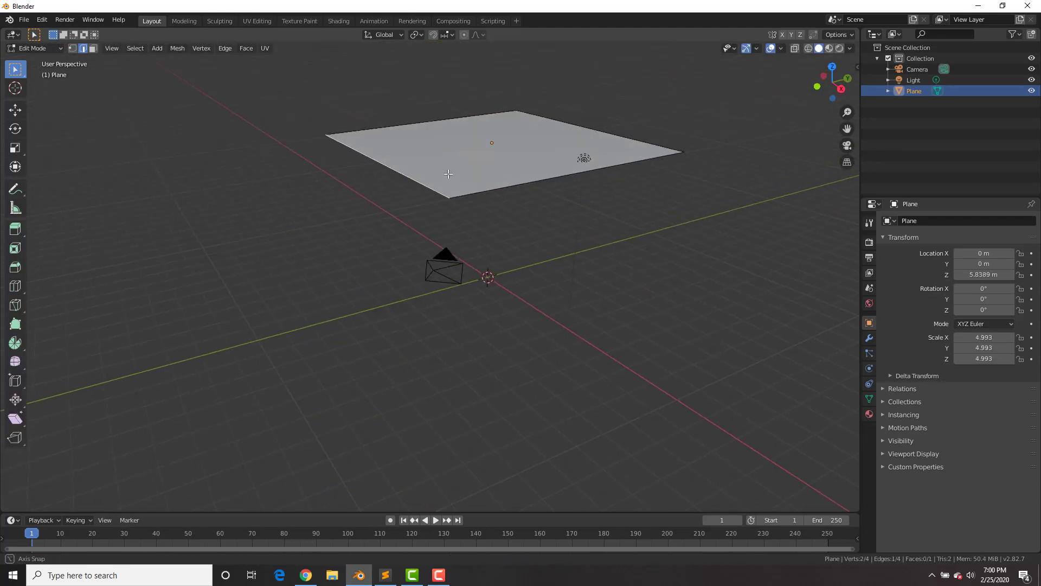
click(435, 277)
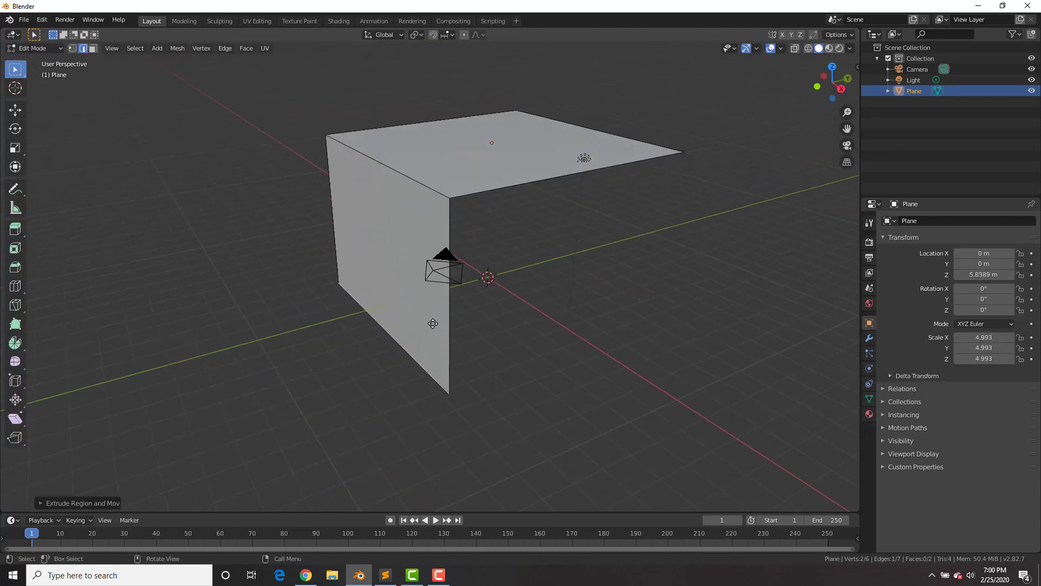
key(e)
click(321, 318)
Step: Move the stepped plane along the Y axis to about 6.14 m
key(Tab)
key(g)
key(y)
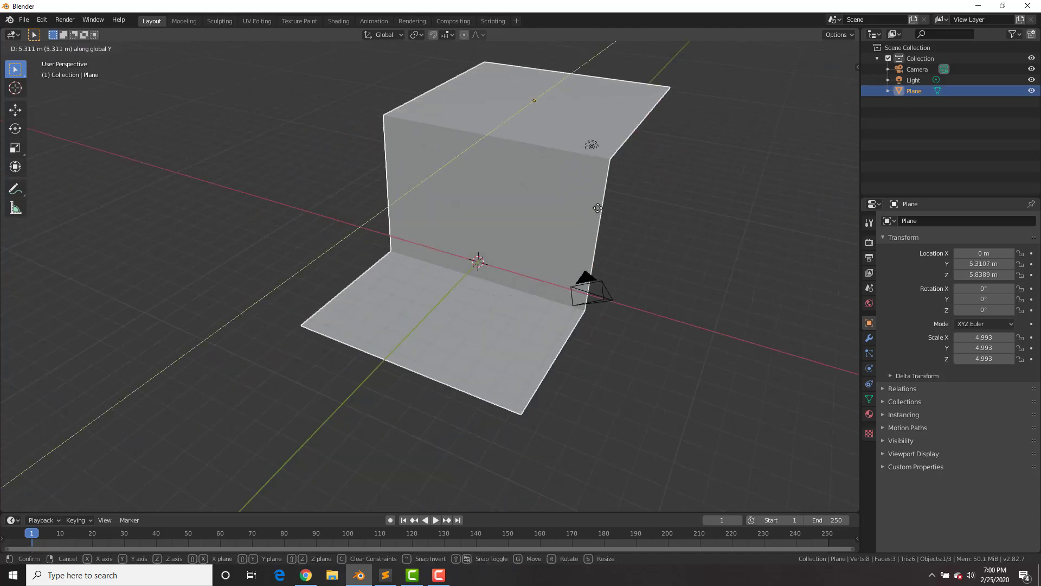
click(584, 252)
middle_drag(585, 253, 594, 279)
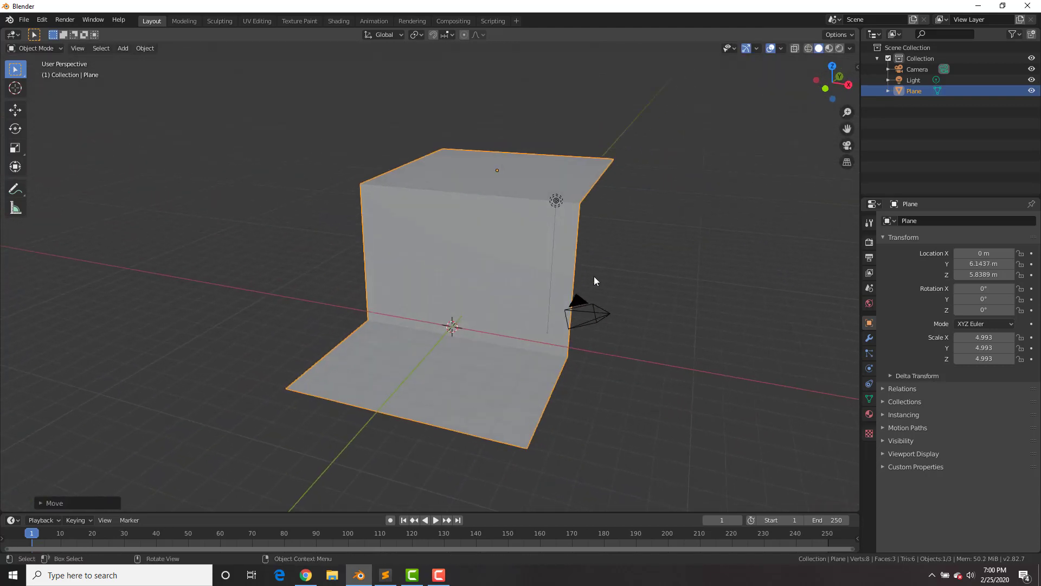
Step: Subdivide the entire stepped plane five times and return to Object Mode
key(Tab)
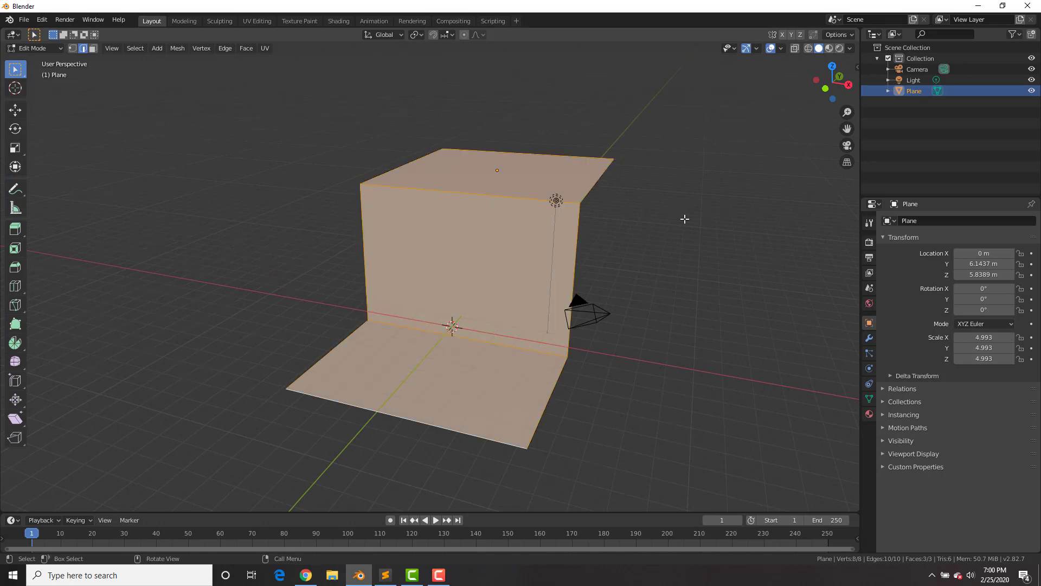
right_click(685, 218)
click(685, 218)
right_click(684, 218)
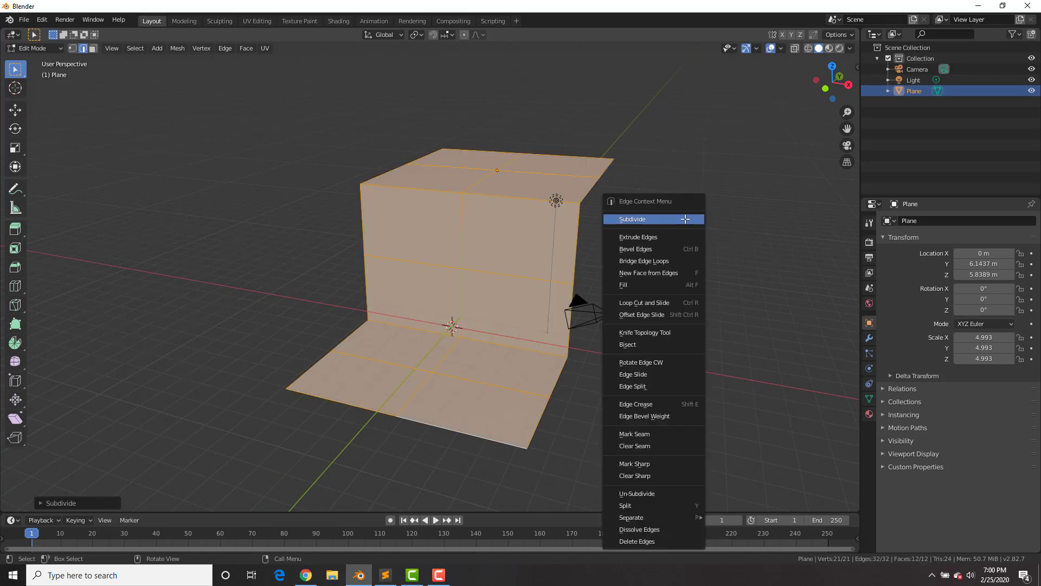
click(685, 219)
right_click(685, 219)
click(685, 219)
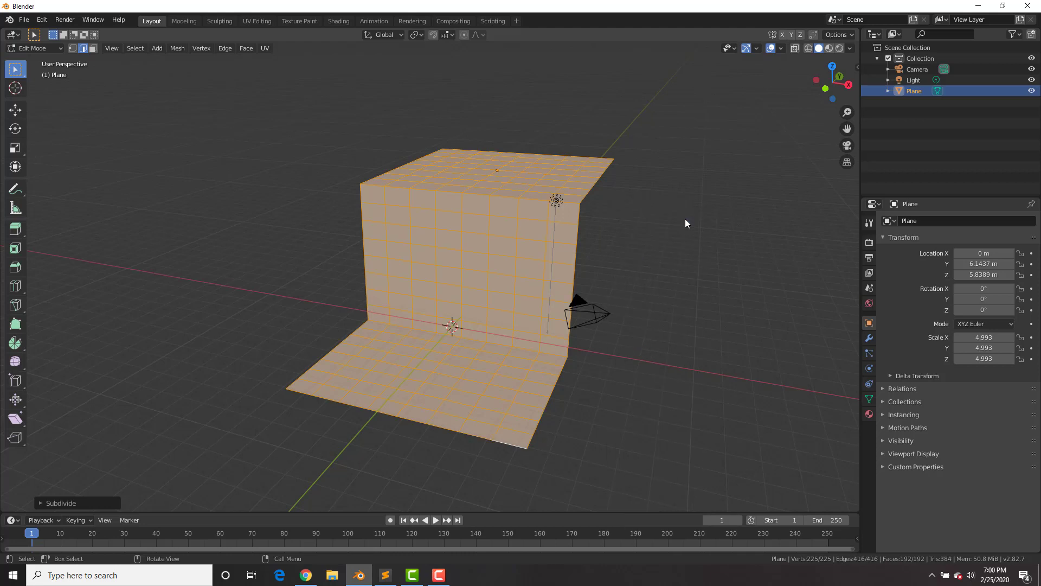
right_click(685, 219)
click(685, 219)
right_click(685, 219)
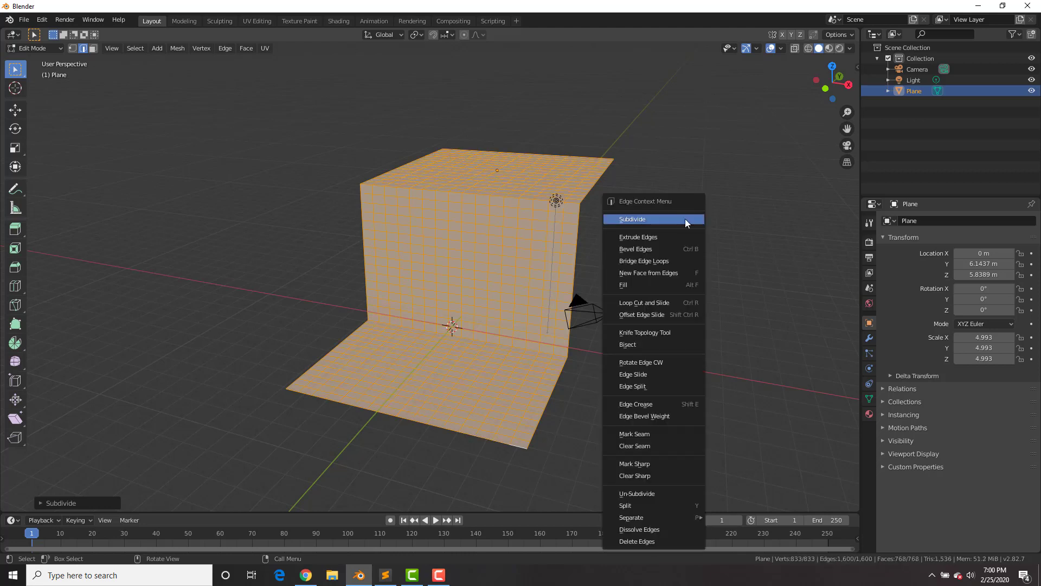
click(685, 219)
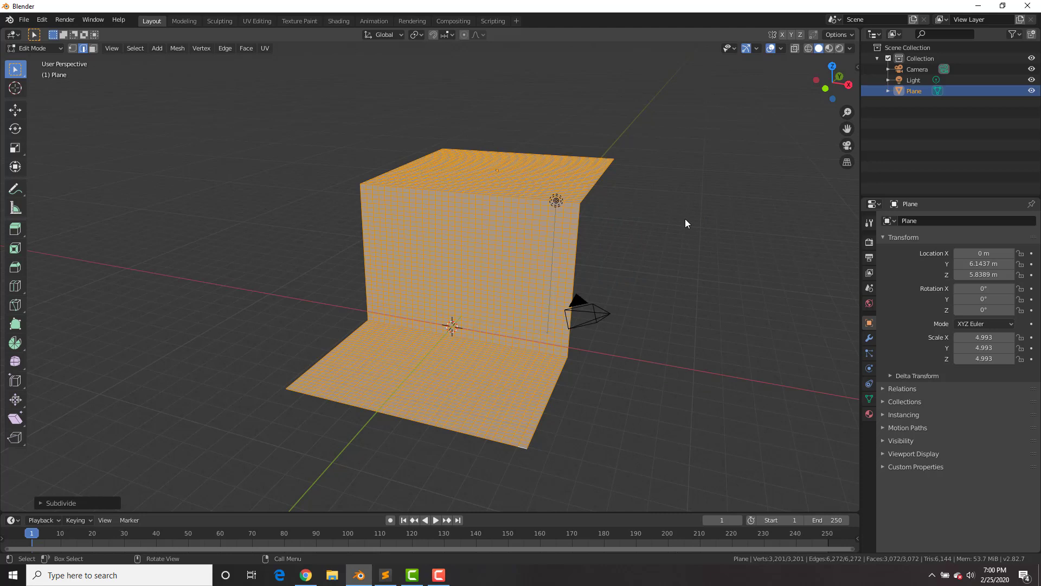
key(Tab)
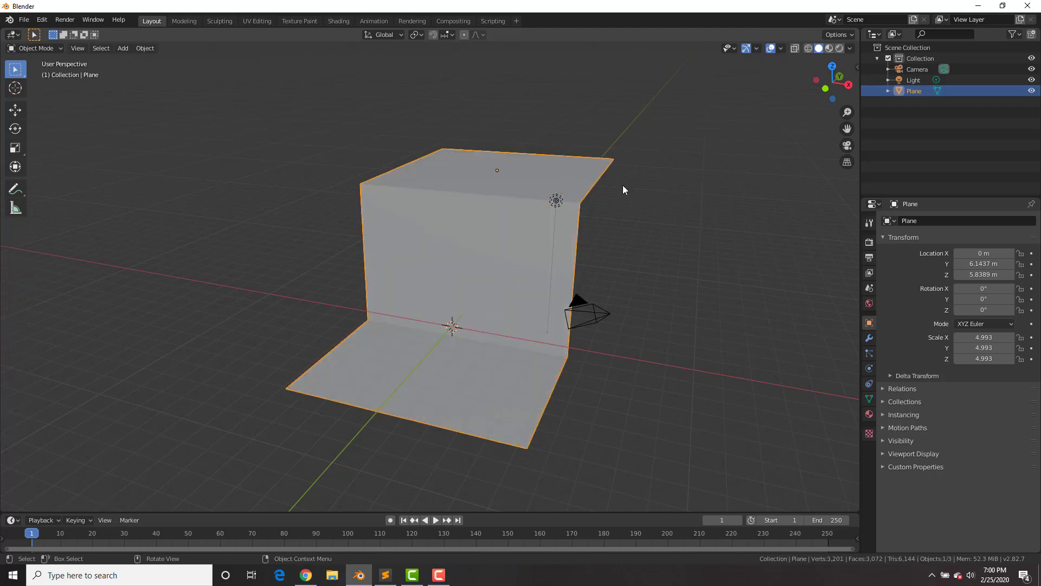
Step: In Sculpt Mode, carve a rounded basin into the upper surface and a spillway channel over the edge down the wall
key(ctrl+Tab)
click(624, 276)
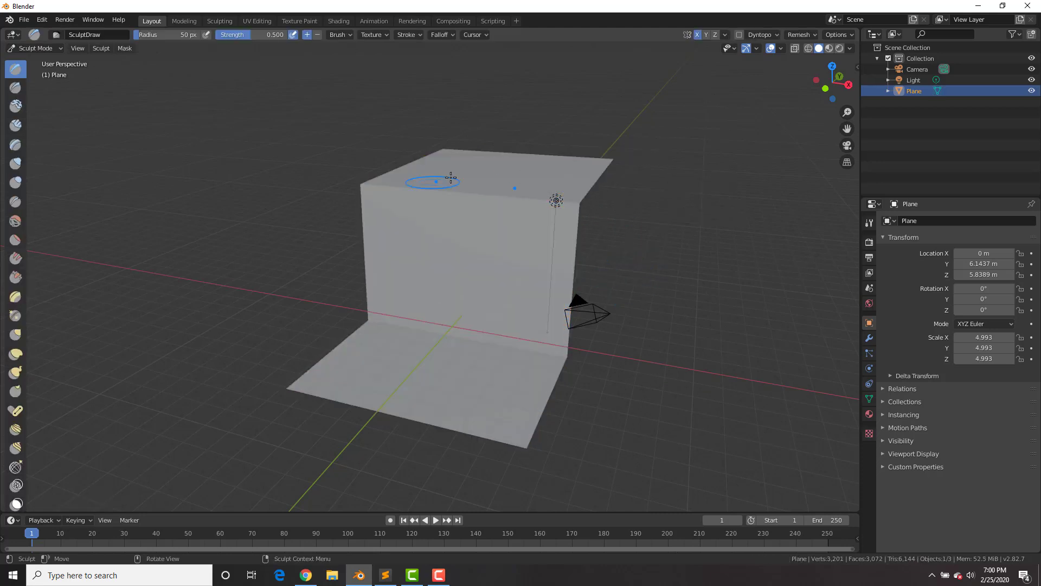
middle_drag(623, 277, 490, 187)
scroll(489, 188, up, 4)
scroll(489, 187, down, 5)
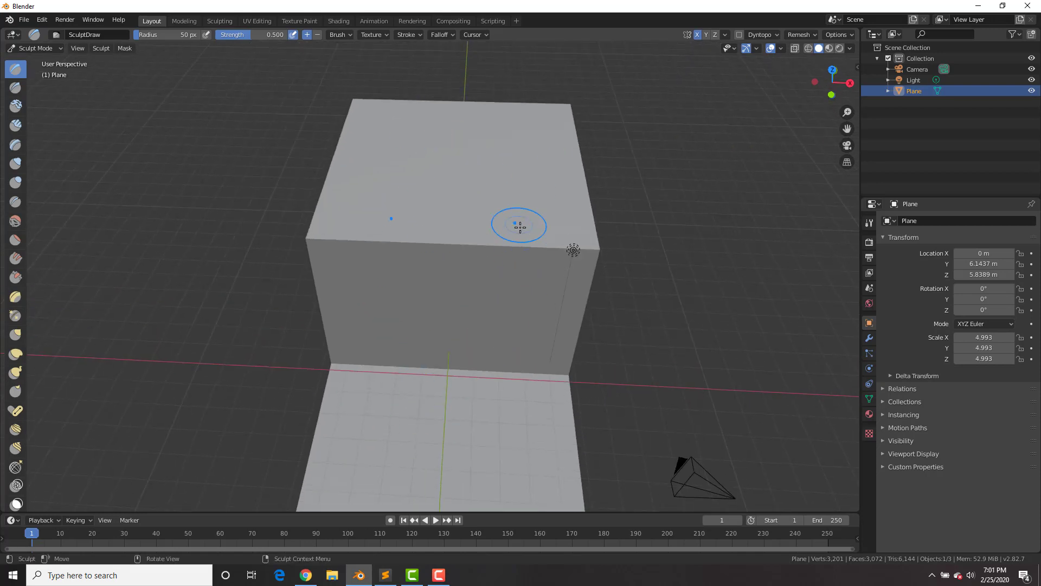
middle_drag(444, 225, 472, 198)
drag(472, 198, 512, 148)
mouse_move(447, 150)
mouse_down()
mouse_move(521, 121)
mouse_move(490, 211)
mouse_up()
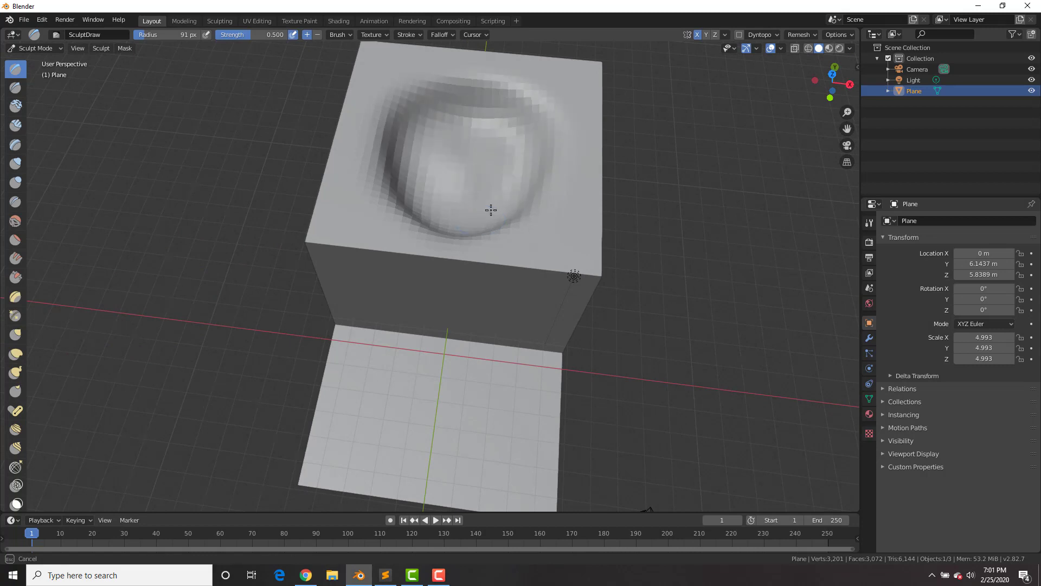
mouse_move(490, 212)
middle_down()
mouse_move(475, 224)
mouse_move(467, 302)
mouse_move(480, 373)
middle_up()
middle_drag(520, 170, 492, 198)
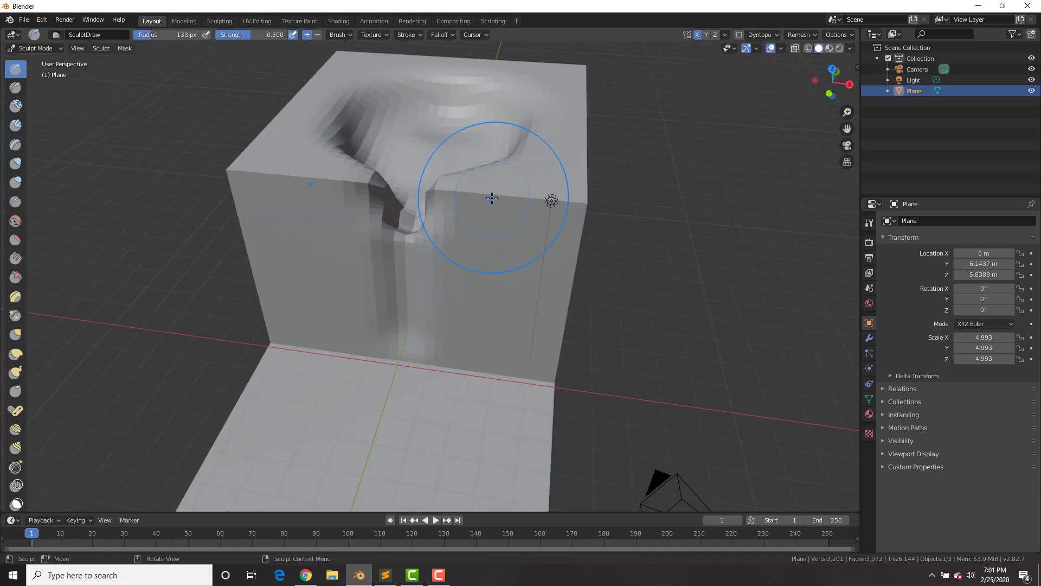
Step: Smooth the basin's spillway and the upper and lower bends of the terrain into rounded transitions
mouse_move(596, 202)
shift+mouse_down()
mouse_move(379, 223)
mouse_move(388, 214)
shift+mouse_up()
middle_drag(621, 148, 574, 149)
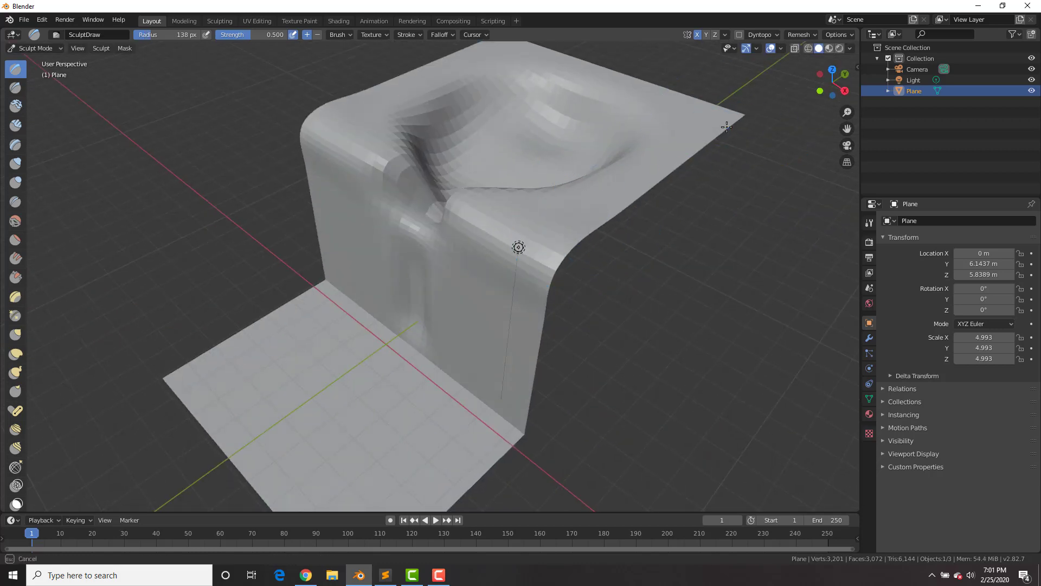
middle_drag(726, 126, 568, 346)
mouse_move(601, 248)
middle_down()
mouse_move(499, 144)
mouse_move(600, 167)
mouse_move(630, 209)
mouse_move(631, 190)
mouse_move(581, 165)
mouse_move(551, 191)
mouse_move(632, 133)
mouse_move(576, 181)
mouse_move(674, 183)
mouse_move(600, 179)
middle_up()
Step: Return to Object Mode and apply smooth shading to the terrain
key(ctrl+Tab)
click(466, 203)
right_click(365, 118)
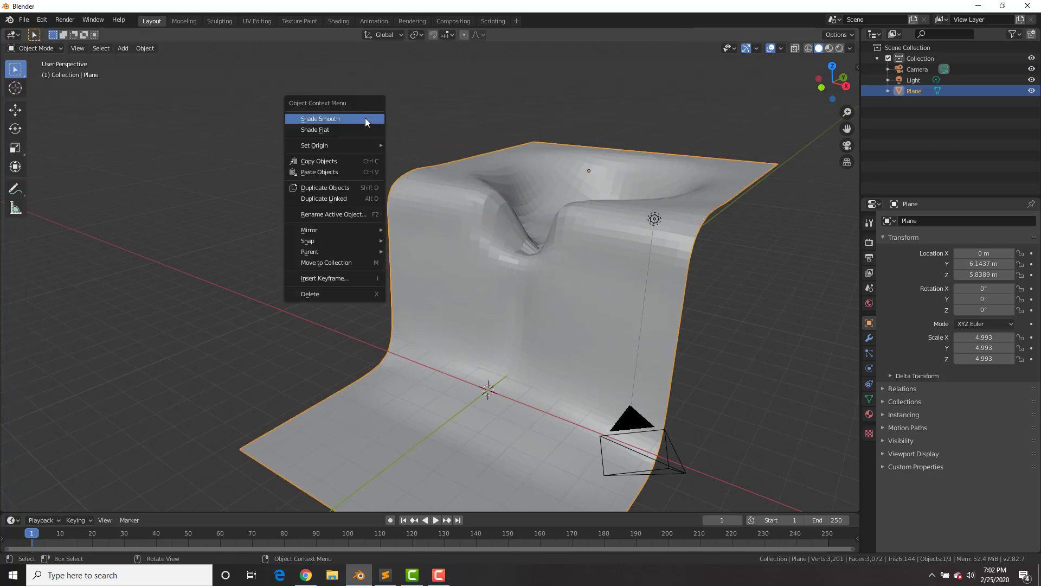
click(365, 118)
middle_drag(642, 253, 609, 196)
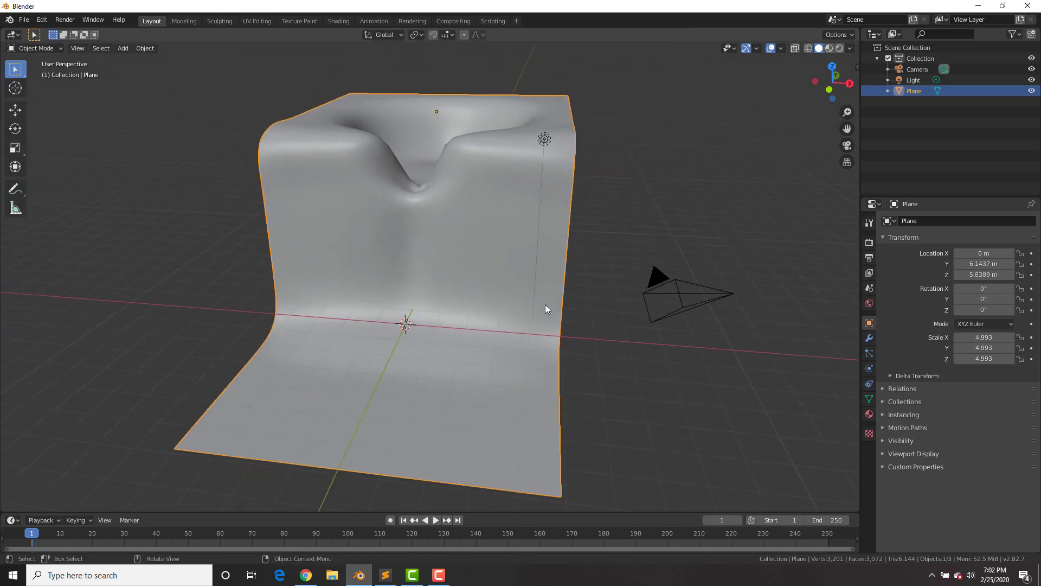
Step: Sculpt a wide pool depression into the lower floor with the 138 px Draw brush, and return to Object Mode
key(ctrl+Tab)
click(511, 265)
middle_drag(511, 265, 486, 274)
mouse_move(486, 275)
mouse_down()
mouse_move(509, 295)
mouse_move(466, 313)
mouse_move(379, 267)
mouse_up()
drag(468, 248, 592, 302)
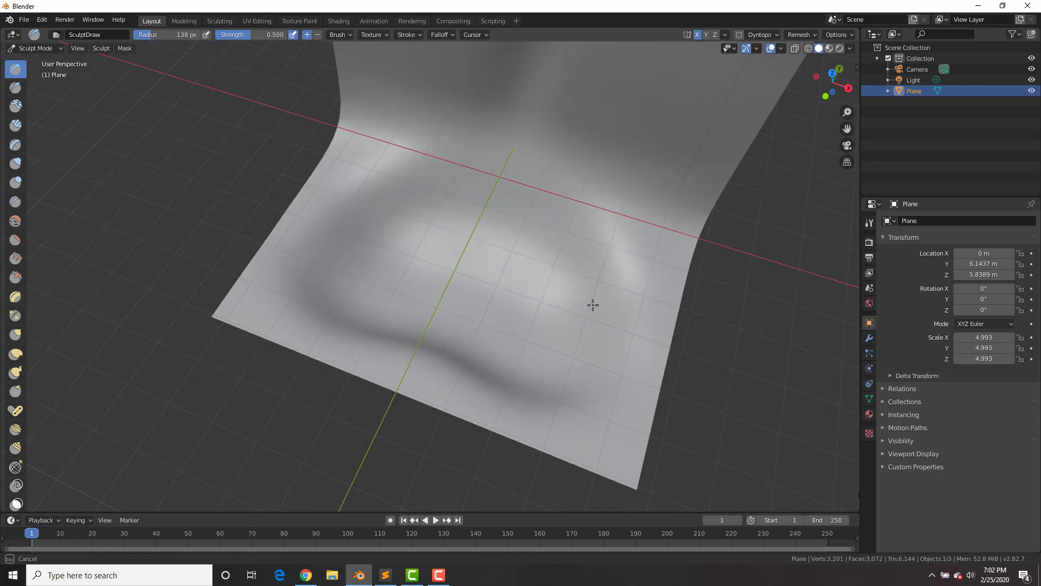
mouse_move(593, 302)
middle_down()
mouse_move(623, 316)
mouse_move(454, 279)
mouse_move(613, 301)
mouse_move(635, 249)
middle_up()
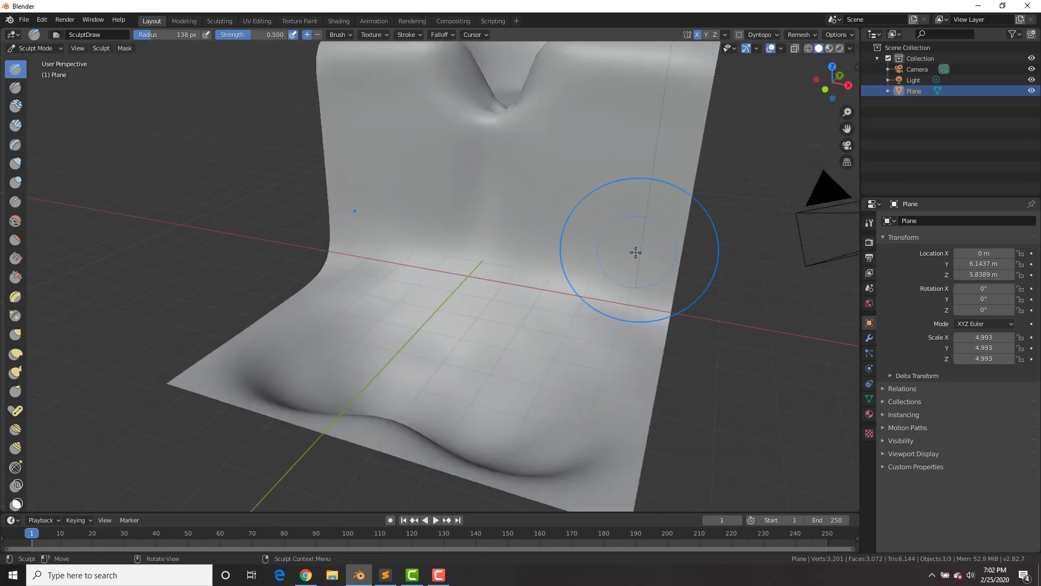
key(ctrl+Tab)
Step: Add an ico sphere at the origin and lower its subdivisions to a 20-face shape
middle_drag(606, 194, 531, 217)
key(shift+a)
mouse_move(473, 258)
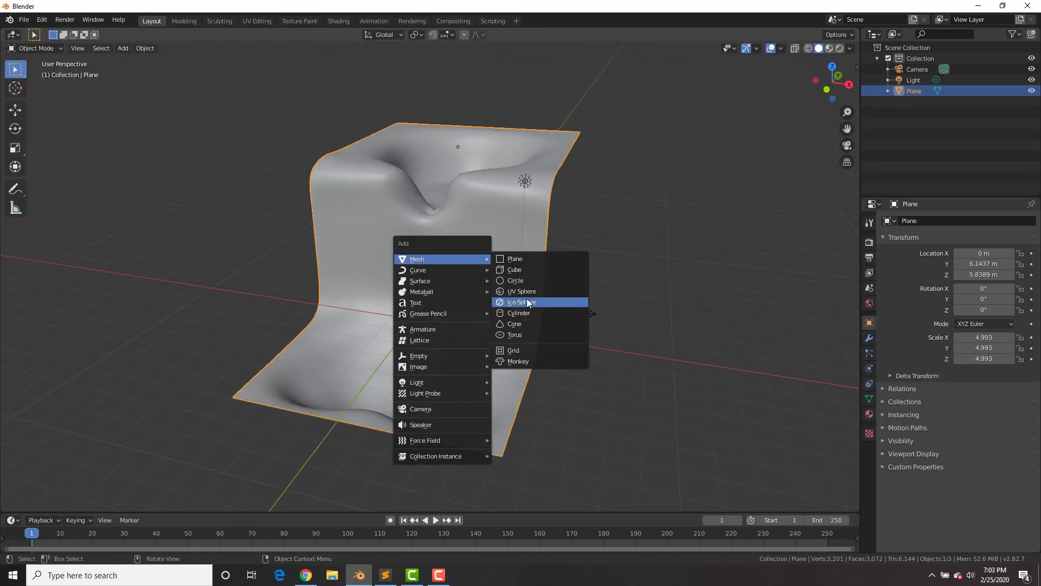
click(537, 302)
click(54, 506)
click(61, 383)
scroll(481, 372, up, 5)
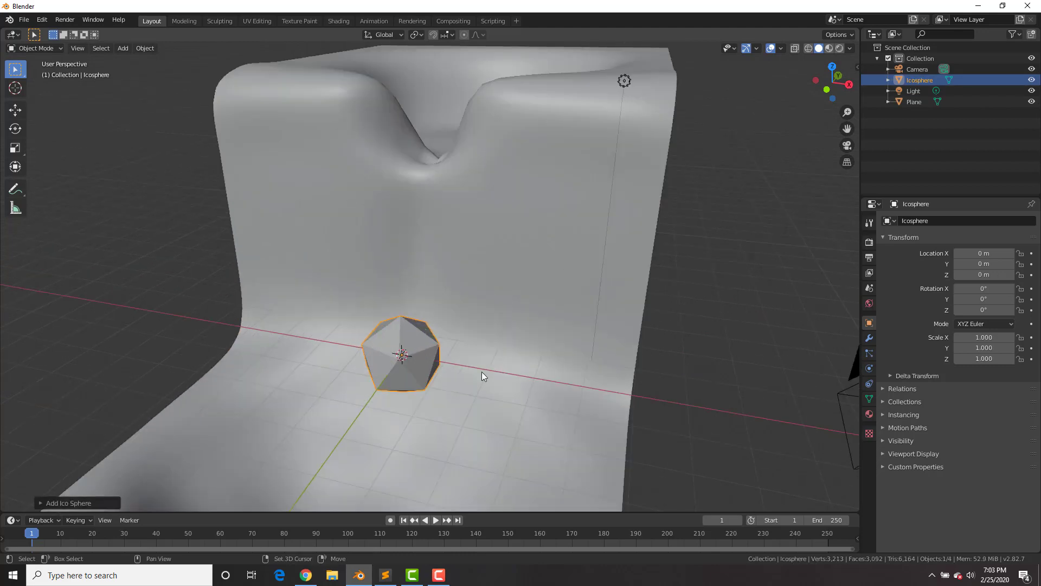
Step: Pull several ico sphere vertices outward with proportional editing to form an elongated, irregular rock
middle_drag(482, 372, 483, 259)
key(Tab)
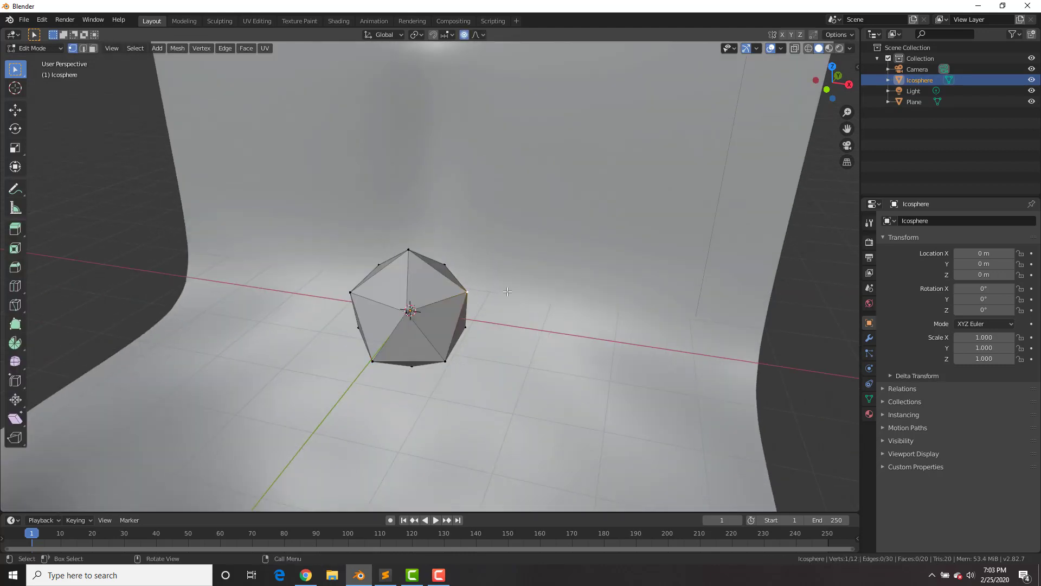
key(g)
scroll(521, 331, down, 12)
click(631, 364)
middle_drag(705, 404, 751, 404)
click(513, 474)
key(g)
click(586, 482)
middle_drag(589, 472, 491, 498)
key(g)
click(556, 366)
key(Tab)
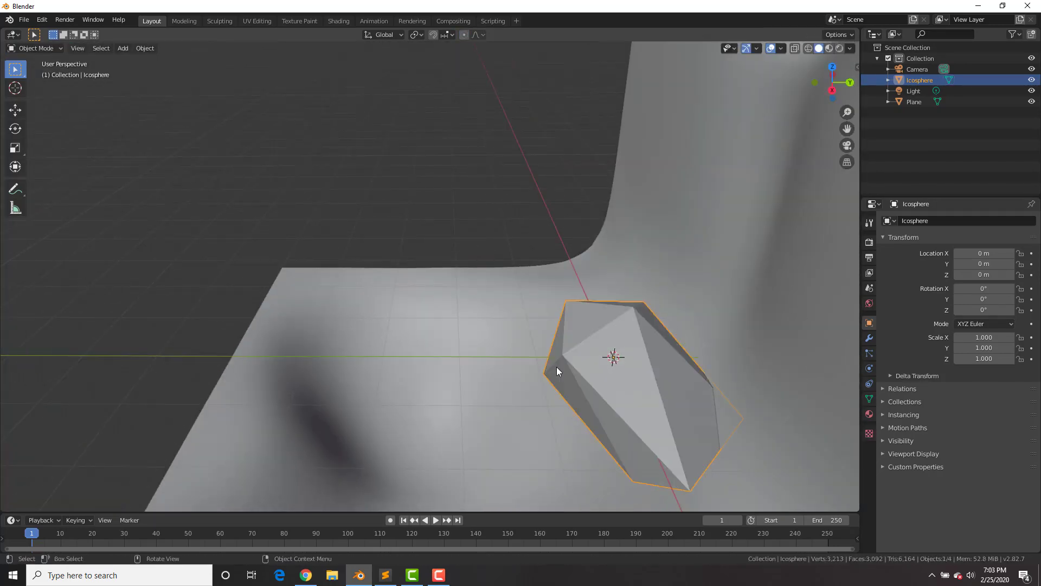
Step: From above, move the rock toward the terrain's positive X side, beside the wall
middle_drag(557, 366, 434, 261)
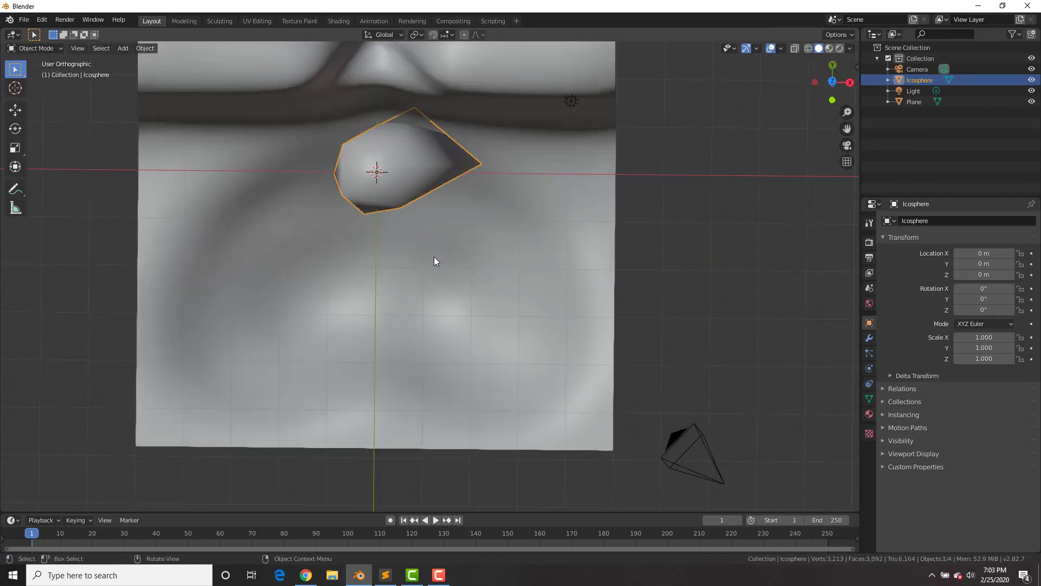
key(g)
click(658, 174)
middle_drag(658, 174, 564, 206)
Step: Switch to Textures.com in the Chrome browser and search for "rock"
key(alt+Tab)
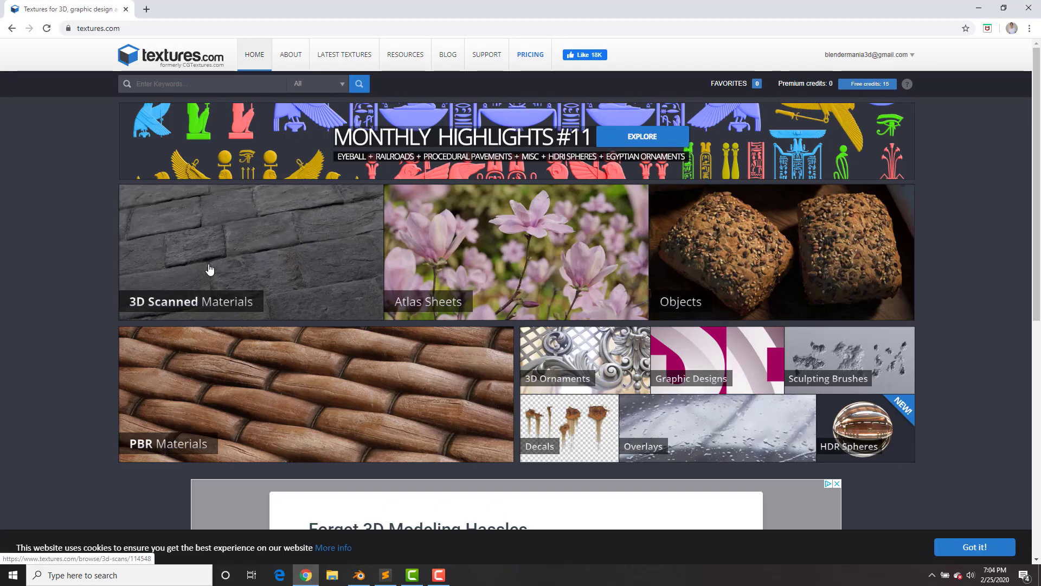
key(Return)
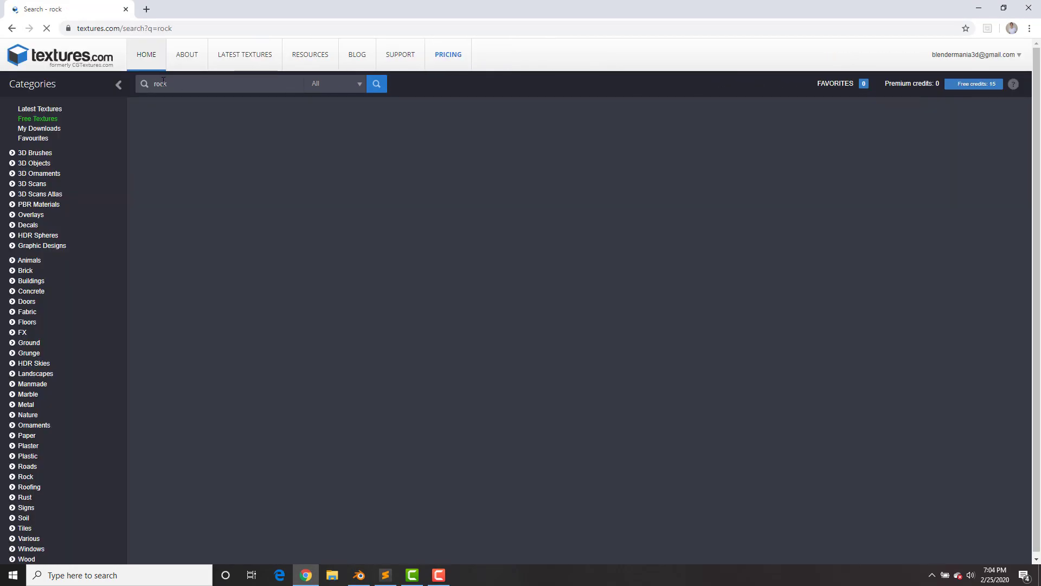
Step: Browse the rock results, open the 3D Scanned Smooth Rock Surface texture, and examine its flat map download options
scroll(562, 233, down, 6)
scroll(564, 236, down, 3)
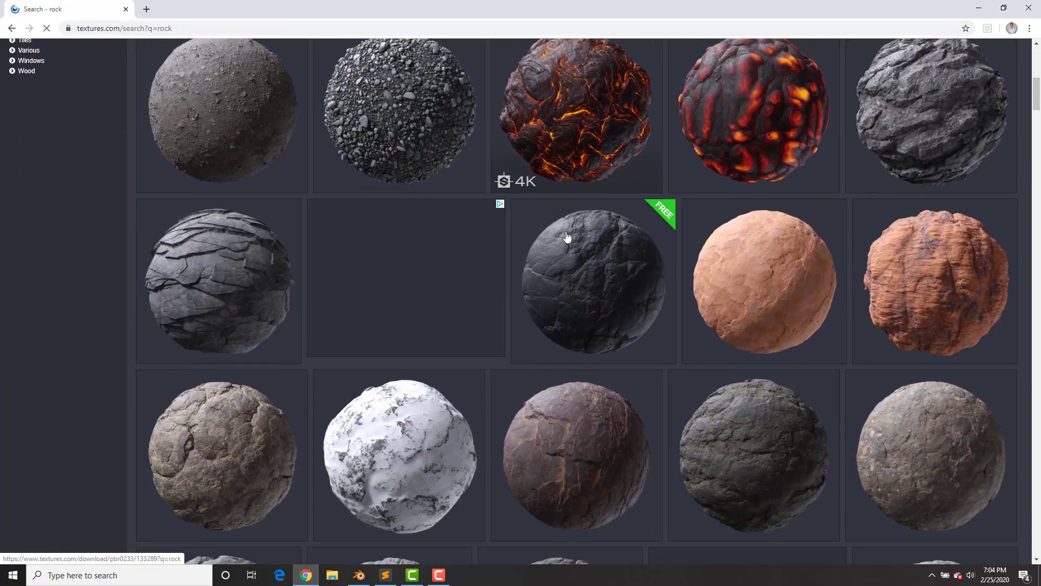
scroll(578, 232, up, 3)
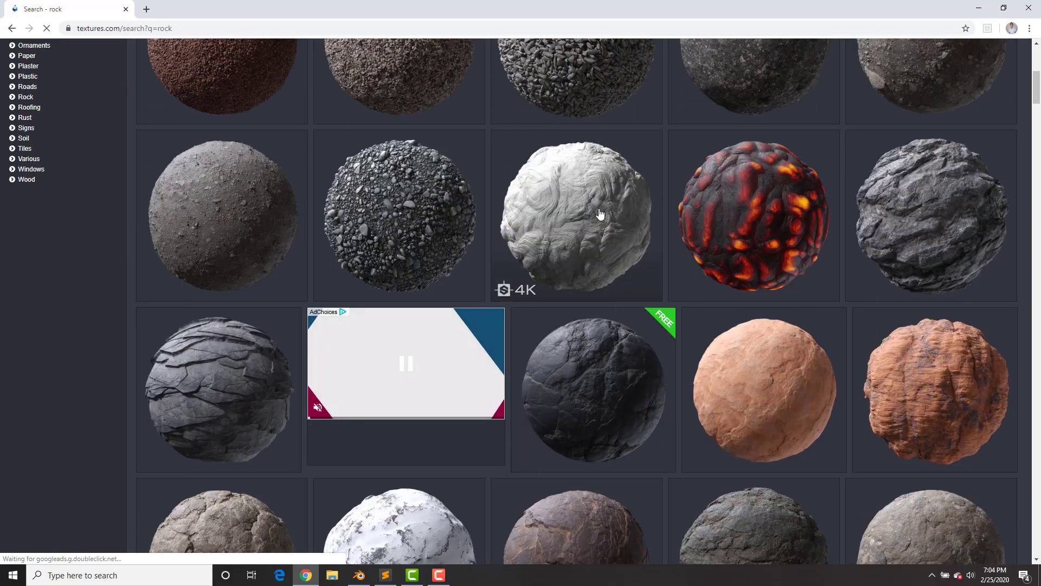
scroll(609, 203, down, 3)
scroll(607, 200, down, 14)
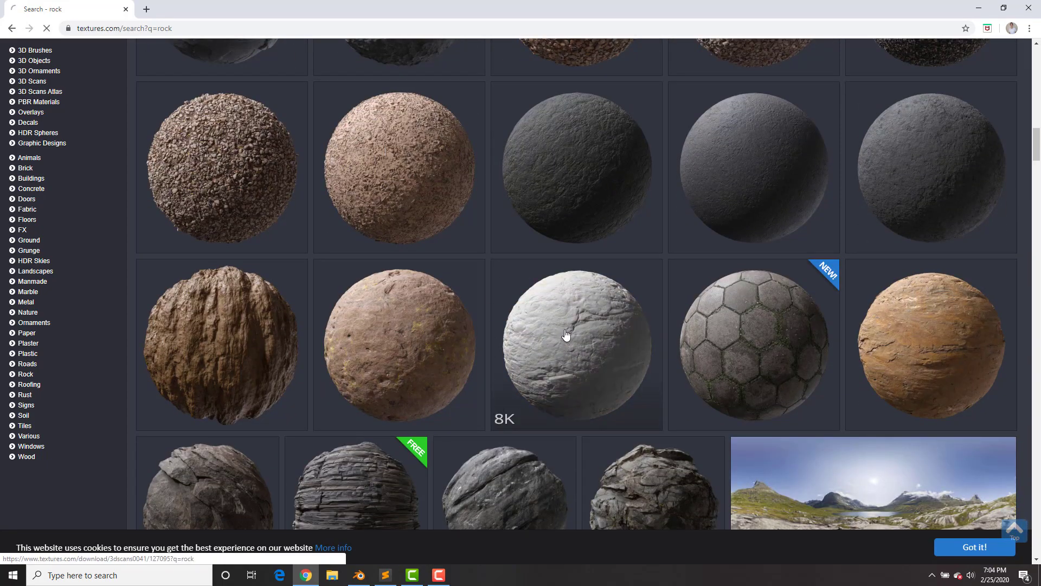
scroll(599, 263, down, 8)
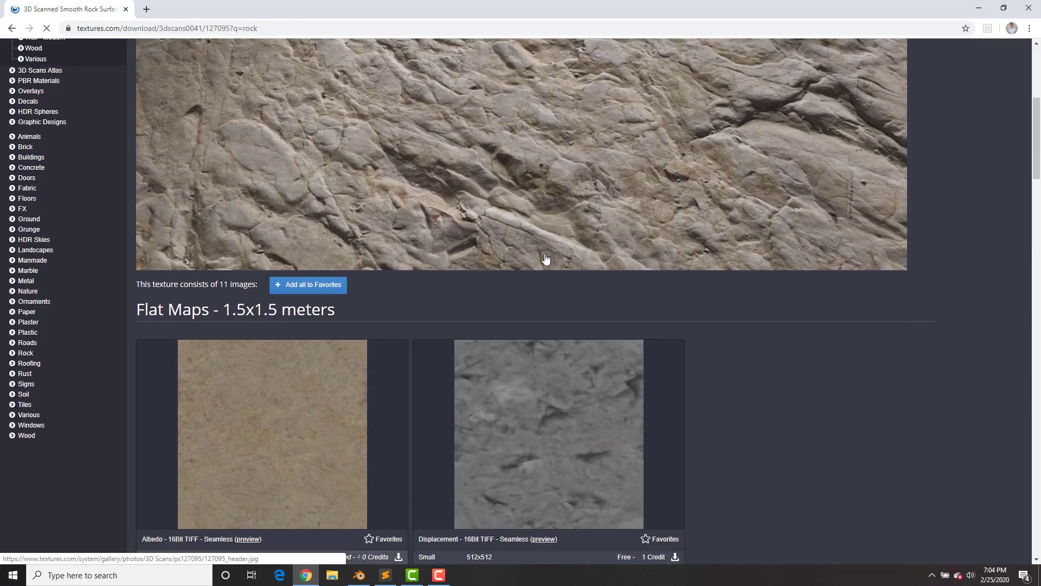
scroll(430, 212, down, 4)
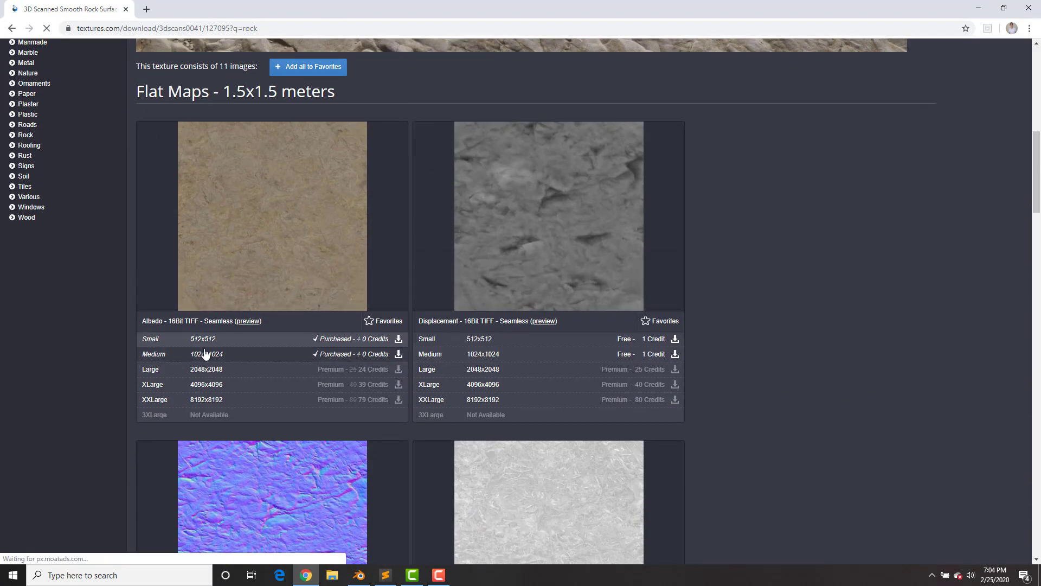
Step: Switch back to Blender and give the rock a new material named "rock"
scroll(379, 306, down, 5)
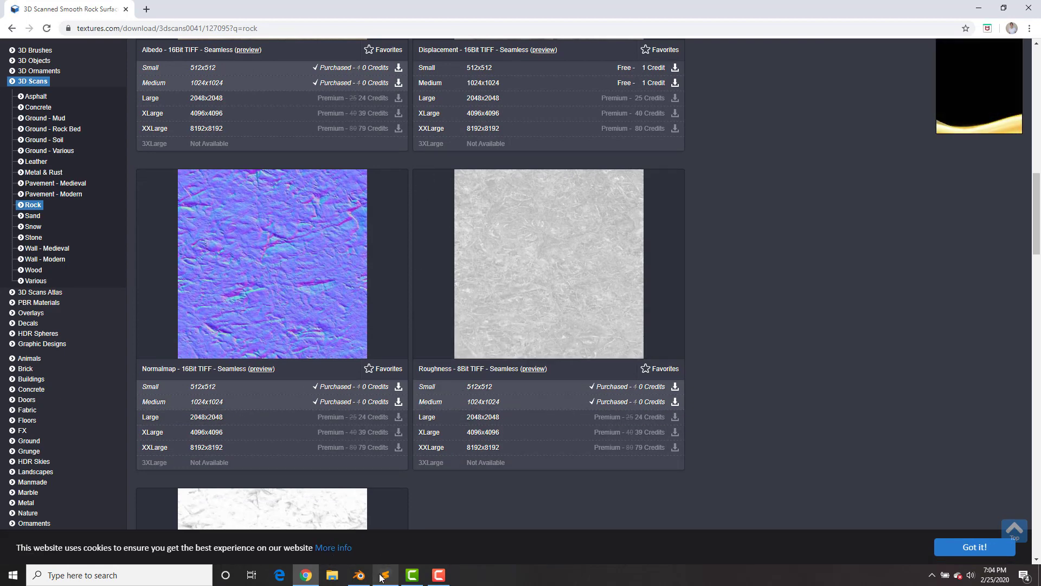
click(359, 575)
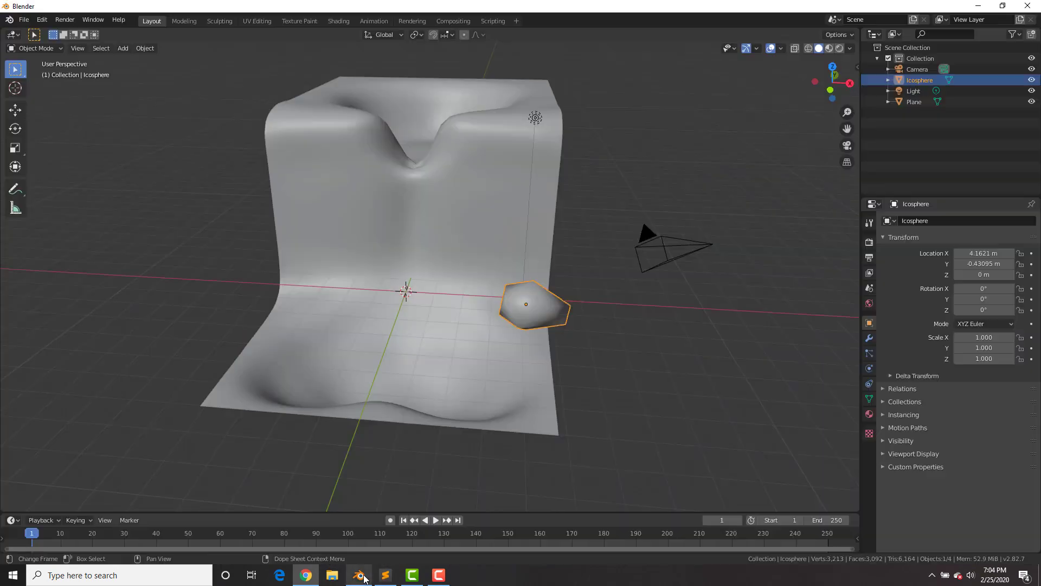
click(869, 413)
click(949, 269)
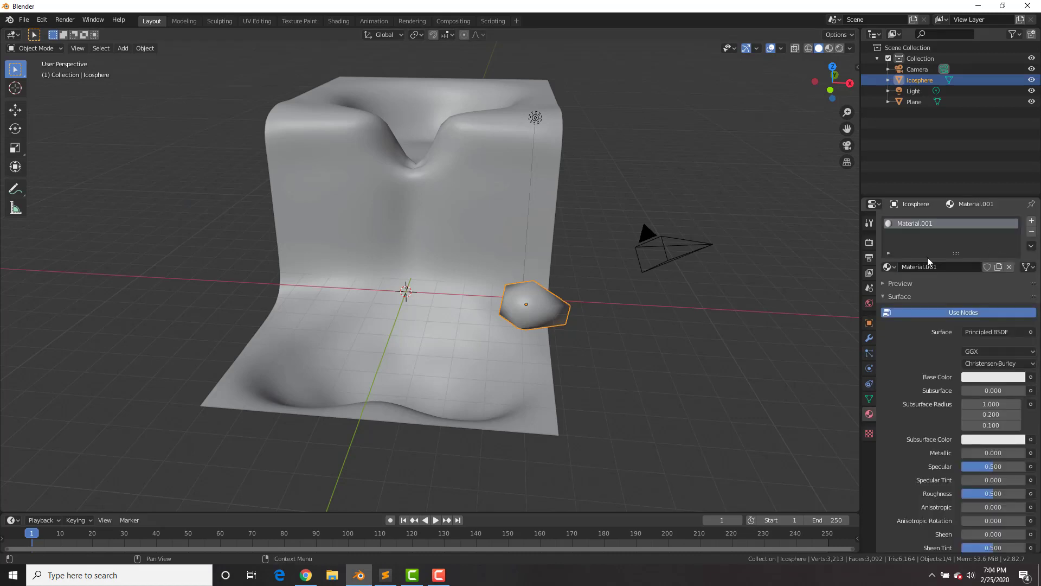
Step: Load TexturesCom_RockBase4_A_1.5x1.5_1K_albedo.tif from the Textures\Rock 1 folder as the rock material's Base Color image texture
click(1031, 377)
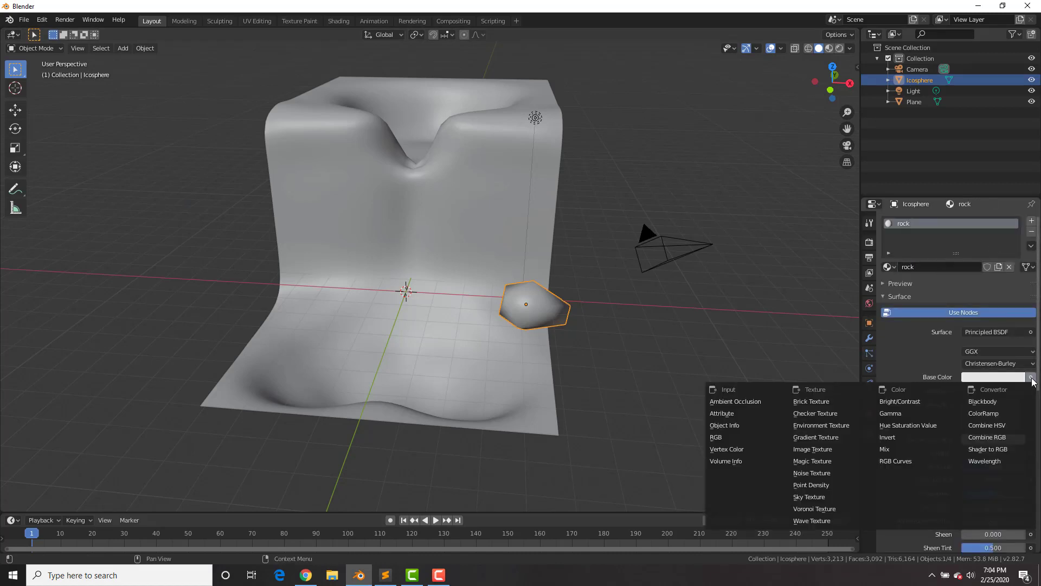
click(830, 454)
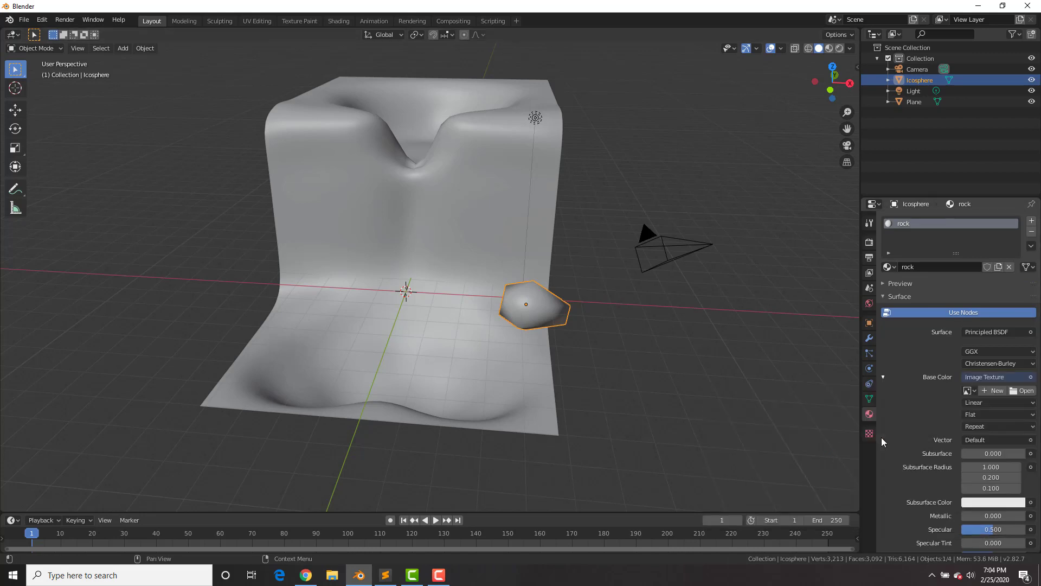
click(1022, 390)
click(281, 233)
double_click(417, 205)
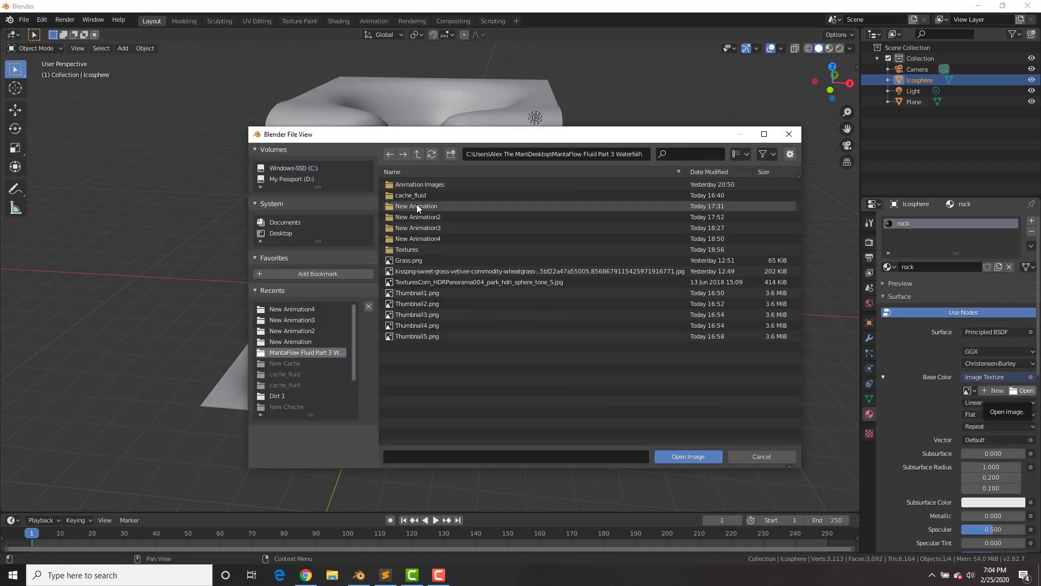
double_click(417, 250)
double_click(410, 217)
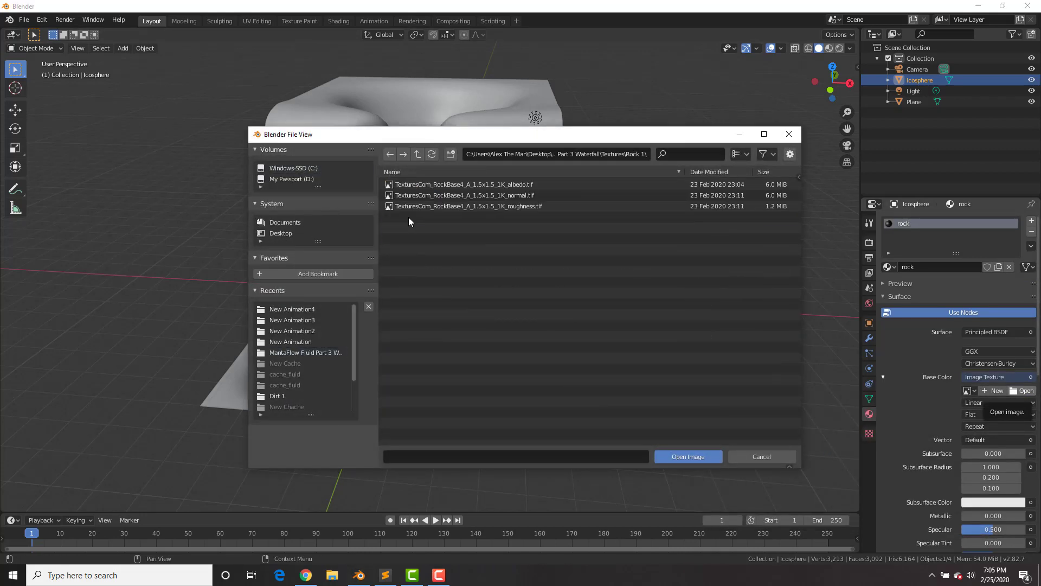
double_click(487, 187)
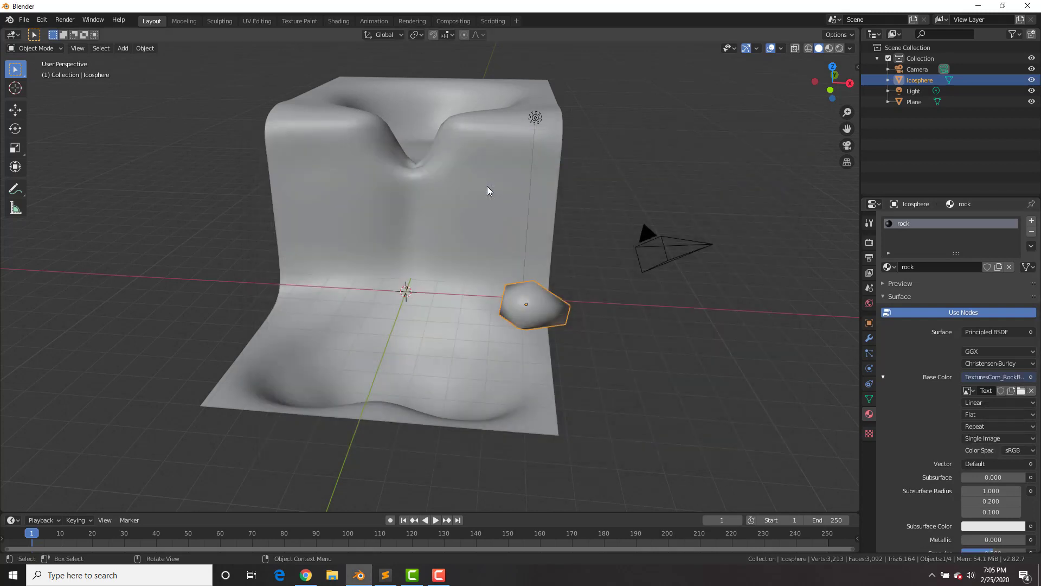
Step: Show the viewport in material preview shading and split it to place a Shader Editor with the rock nodes beside it
click(829, 48)
middle_drag(612, 203, 587, 285)
scroll(642, 253, up, 6)
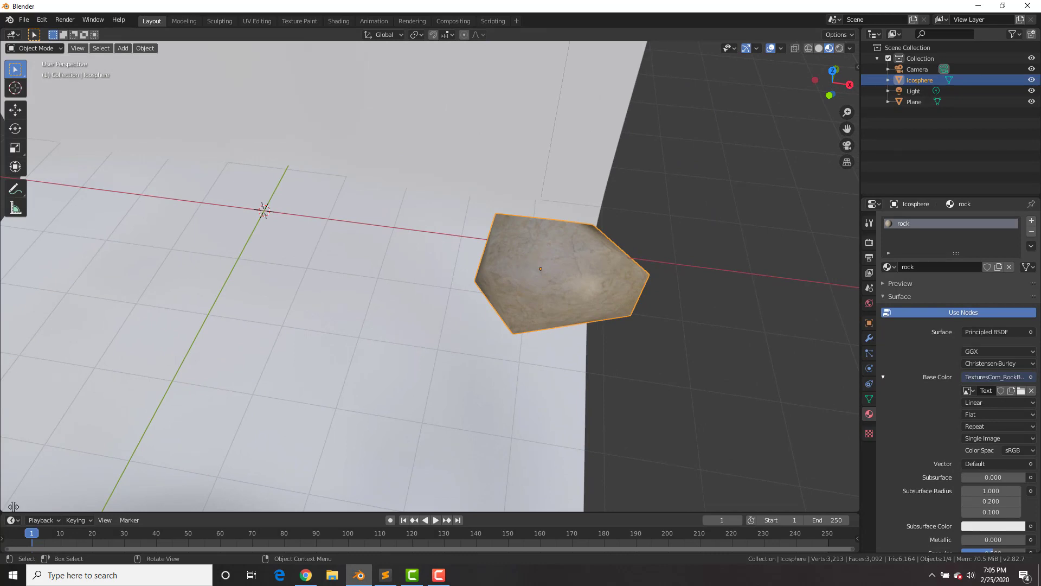
drag(13, 507, 231, 488)
click(13, 36)
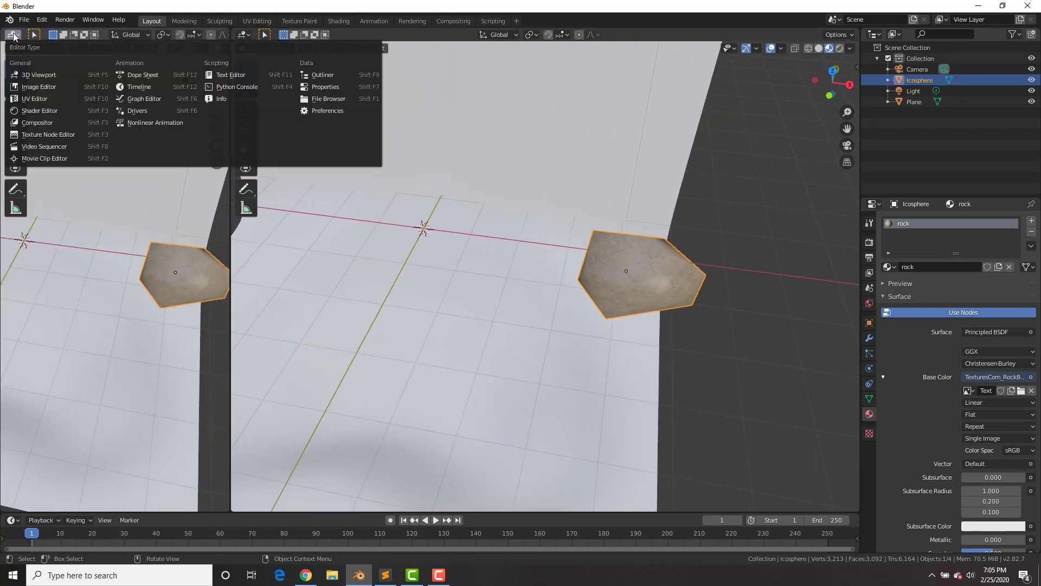
click(42, 113)
key(n)
scroll(101, 360, up, 4)
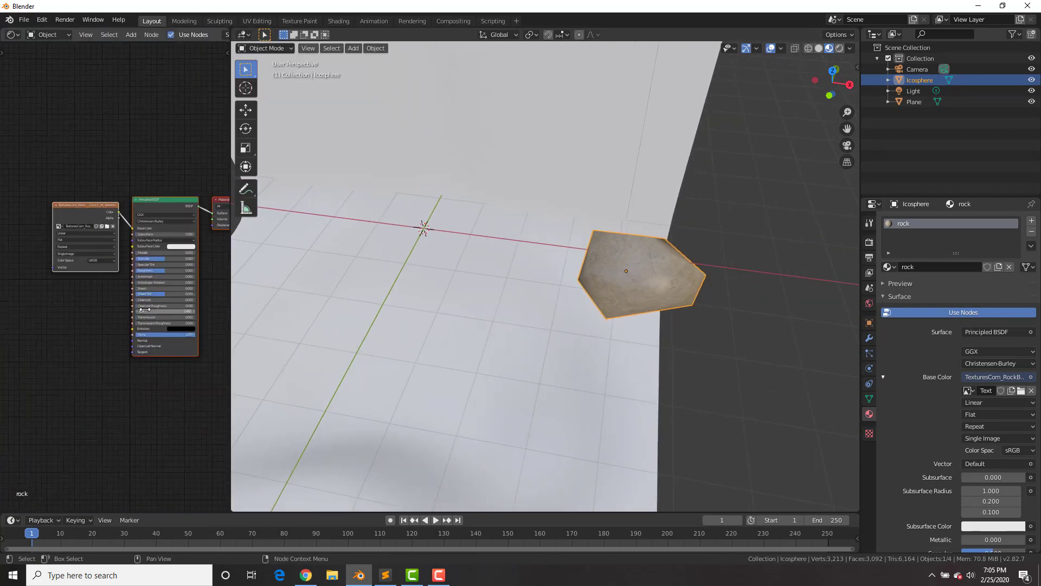
scroll(69, 339, up, 2)
Step: Add an Image Texture node below the albedo node and load the 1K roughness TIFF from the Rock 1 folder
key(shift+a)
mouse_move(74, 384)
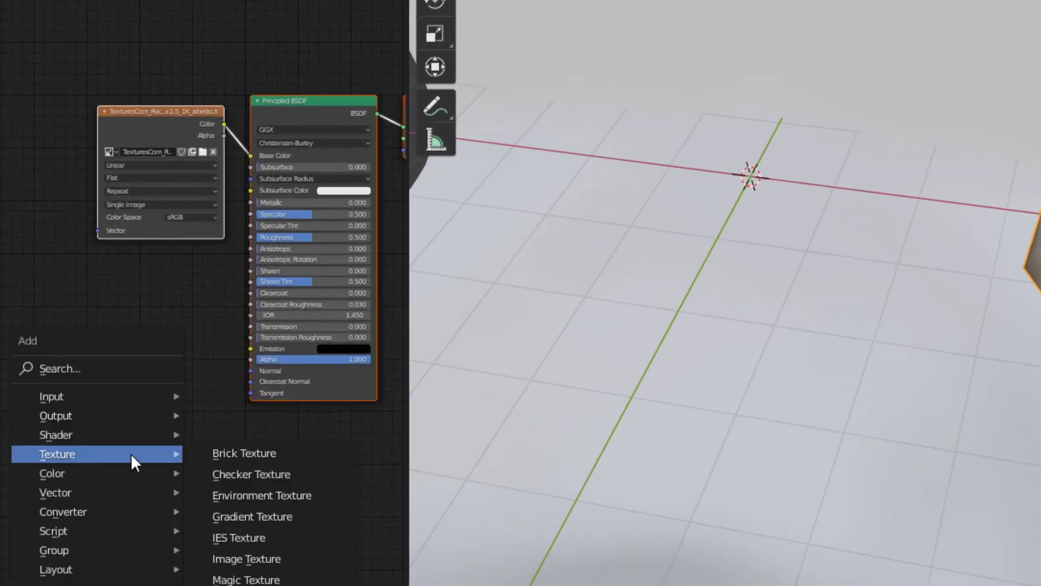
click(247, 558)
click(135, 365)
click(129, 361)
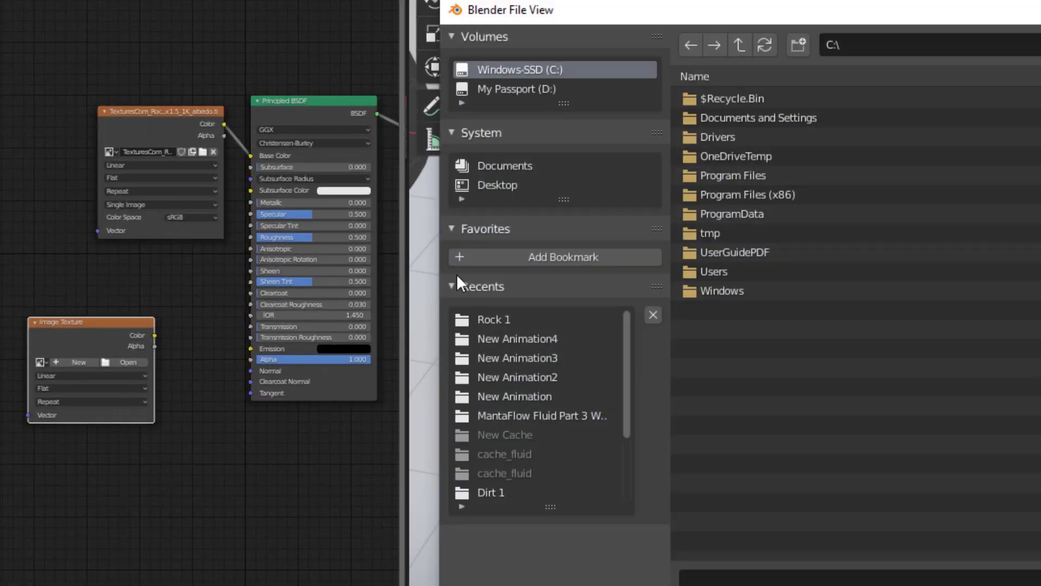
click(507, 315)
double_click(743, 155)
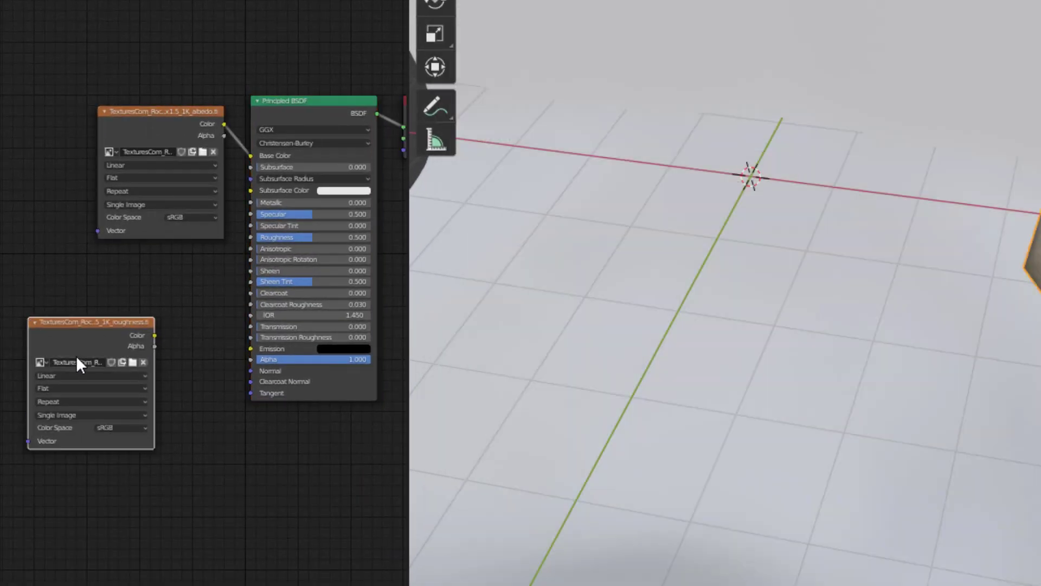
Step: Set the roughness texture to Non-Color, connect its Color to the Principled BSDF's Roughness, and tuck the node under the albedo texture
scroll(85, 412, up, 1)
click(96, 531)
middle_drag(97, 448, 183, 419)
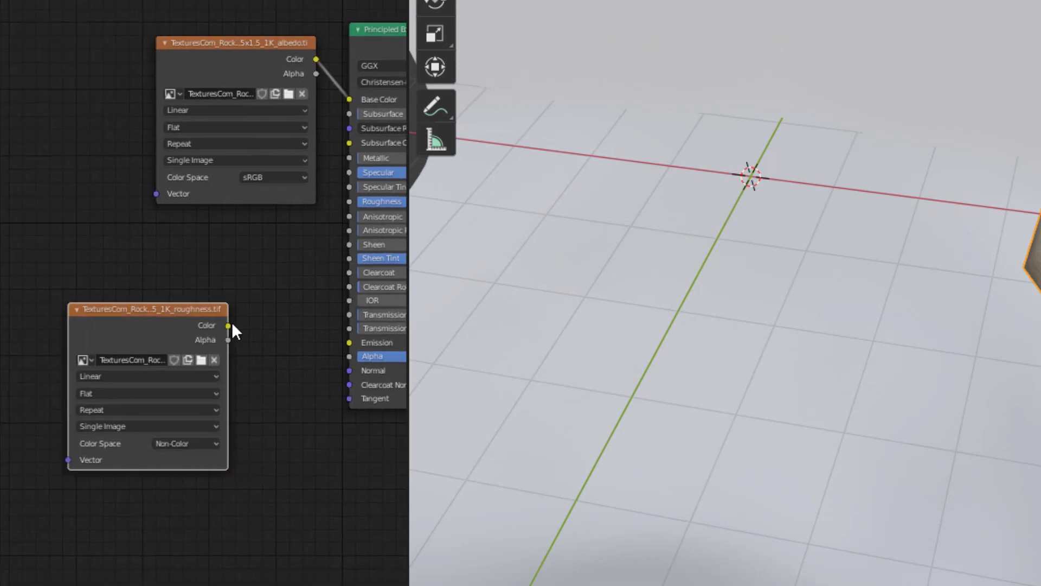
drag(228, 325, 349, 202)
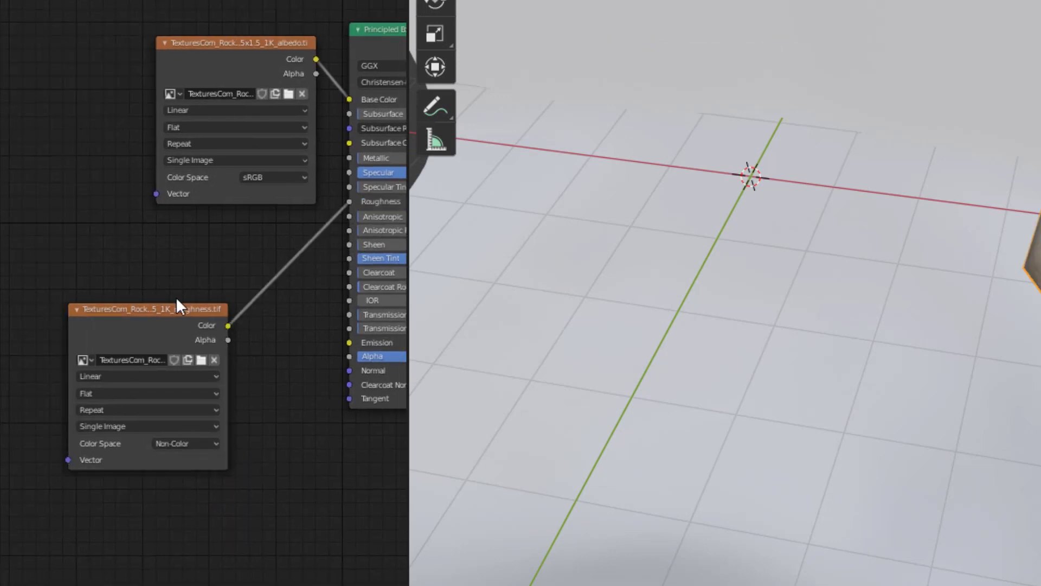
drag(178, 304, 208, 234)
Step: Add another Image Texture node below the roughness node and load the 1K normal TIFF from the Rock 1 folder
middle_drag(182, 484, 142, 365)
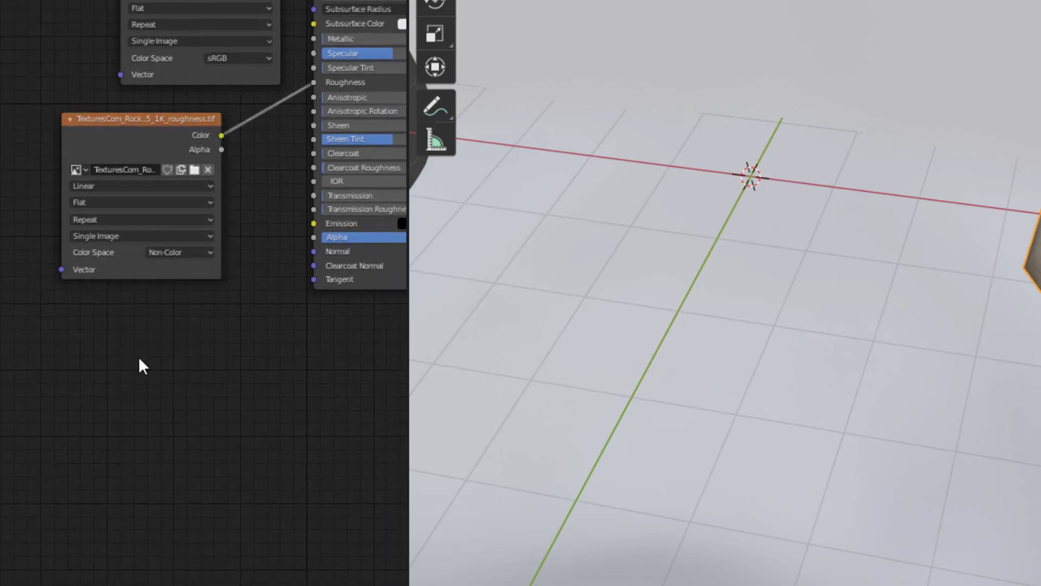
key(shift+a)
mouse_move(141, 363)
click(260, 460)
click(59, 330)
click(162, 385)
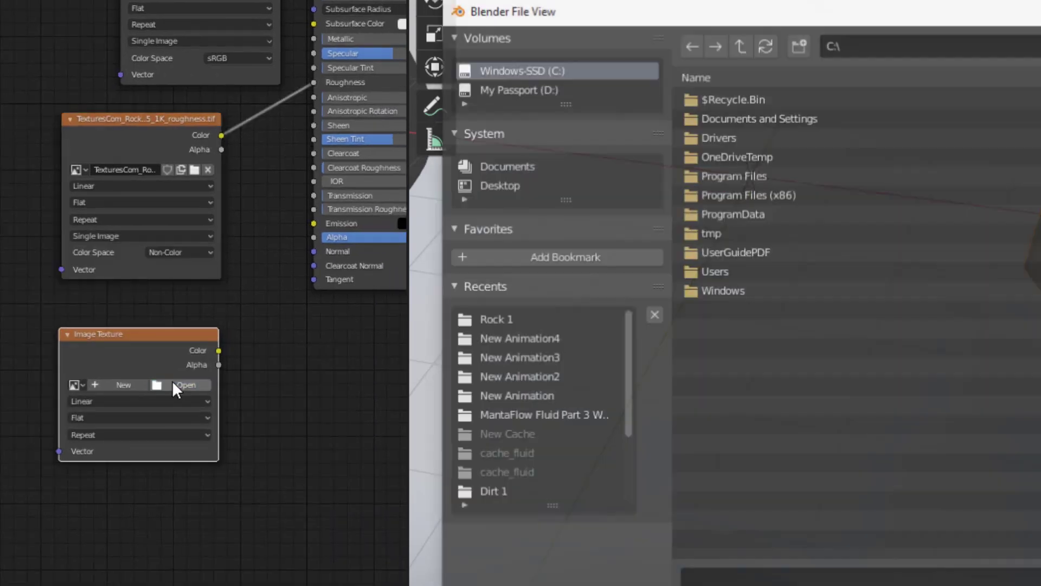
click(491, 319)
click(885, 117)
double_click(885, 117)
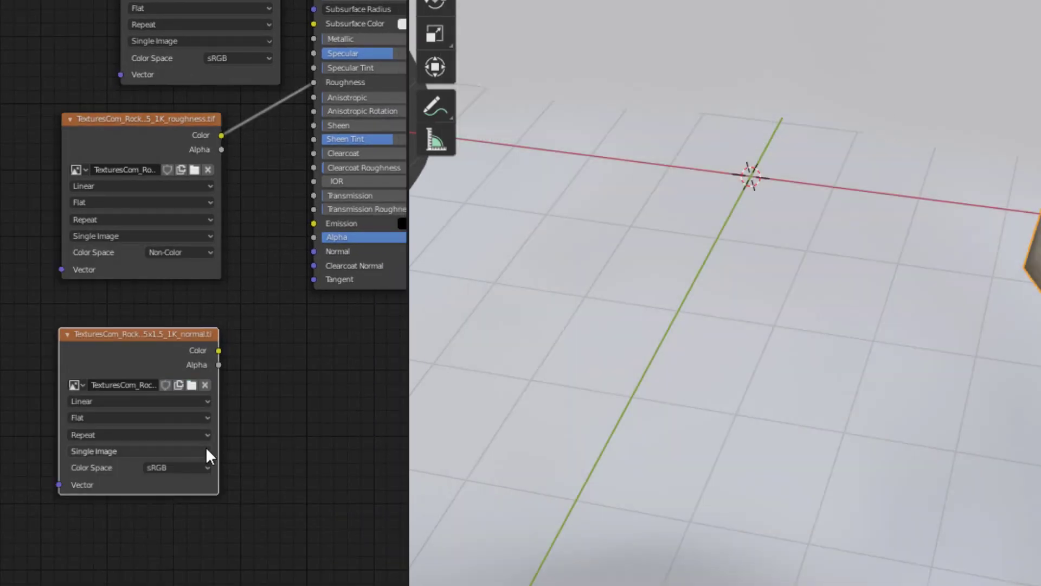
Step: Set the normal texture to Non-Color and connect it to the Principled BSDF's Normal through a Normal Map node
click(177, 467)
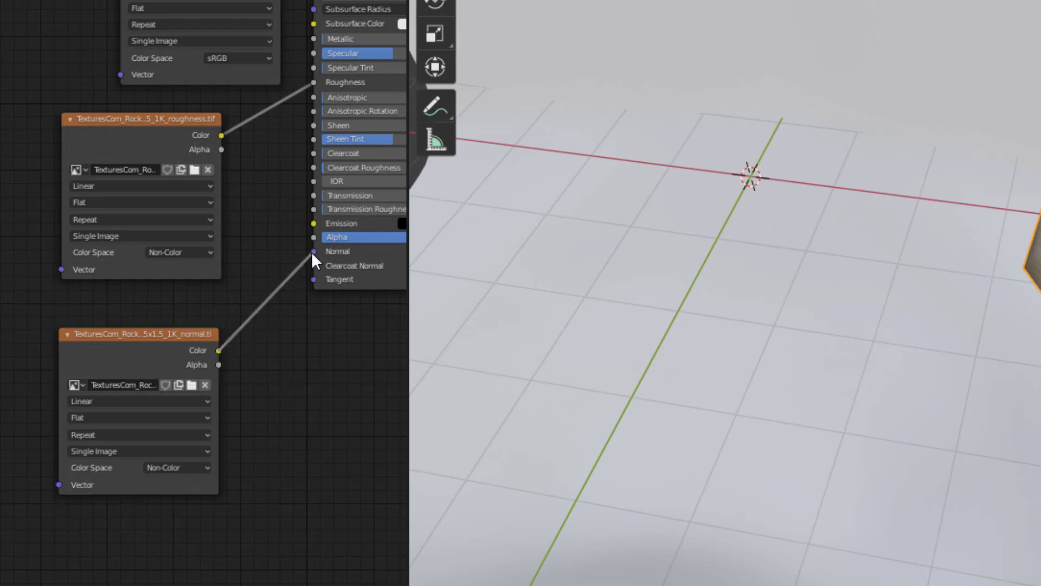
key(shift+a)
mouse_move(268, 428)
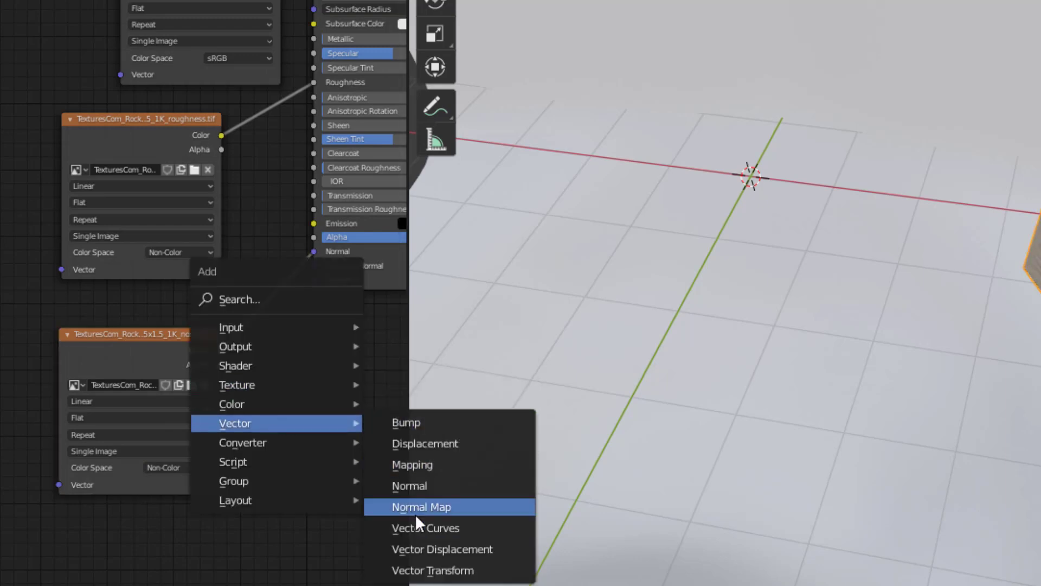
click(355, 506)
click(271, 284)
Step: Link the rock's material to the terrain plane
middle_drag(1040, 220, 600, 258)
scroll(599, 260, down, 3)
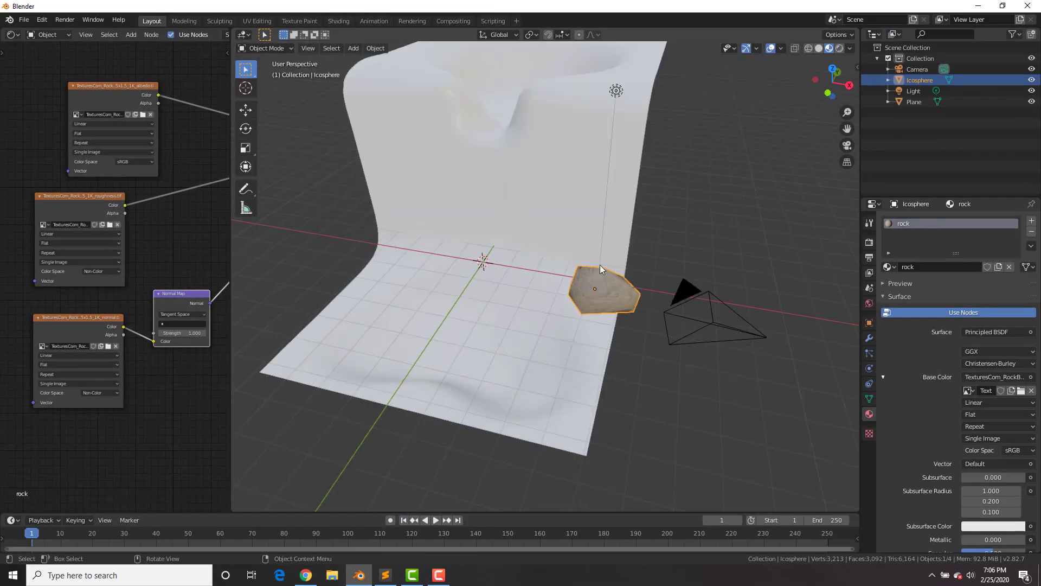
middle_drag(576, 210, 542, 240)
click(587, 204)
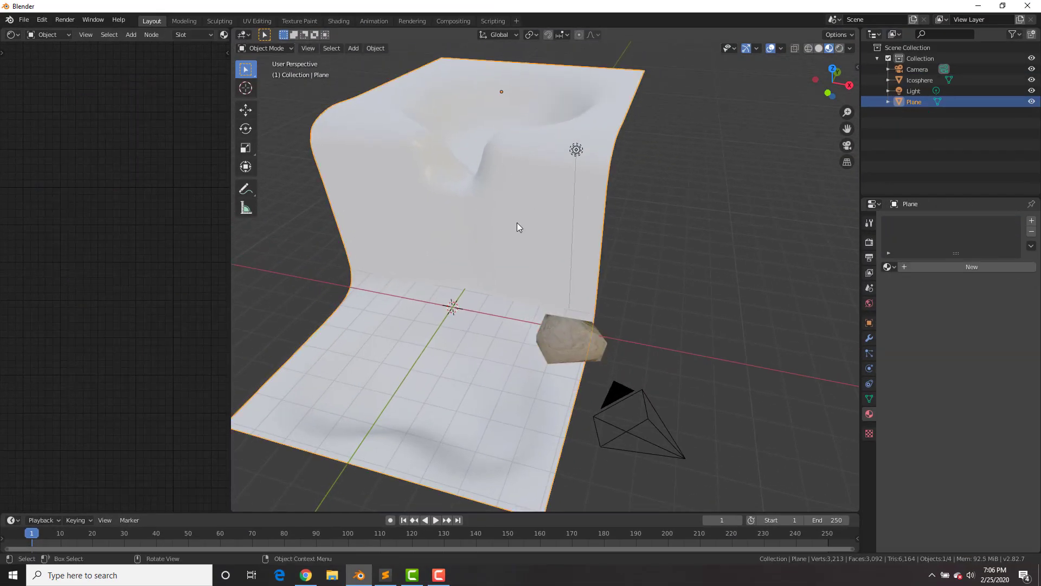
shift+click(570, 341)
key(ctrl+l)
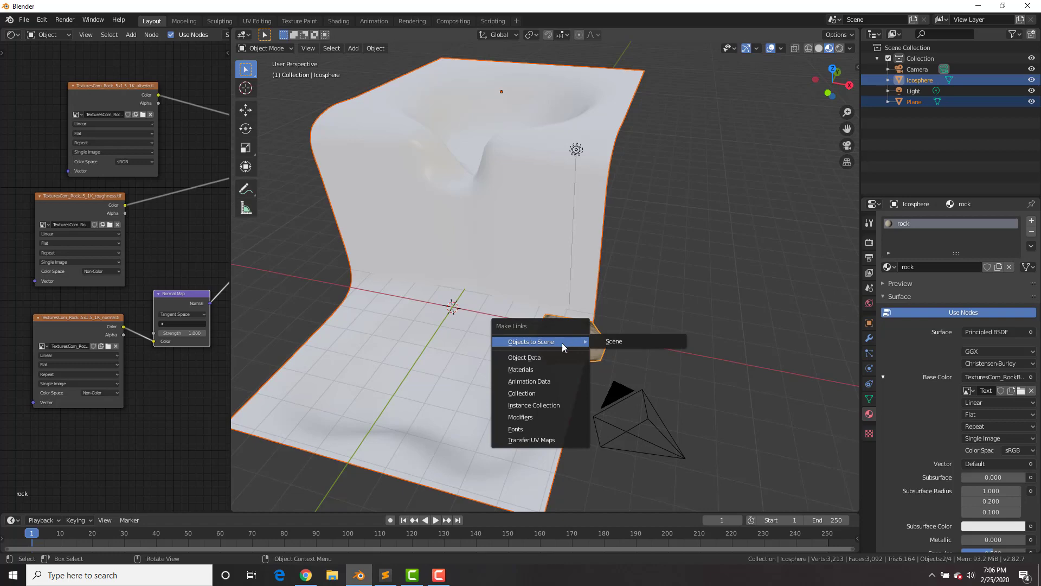
click(545, 365)
mouse_move(551, 200)
middle_down()
mouse_move(485, 205)
mouse_move(565, 201)
middle_up()
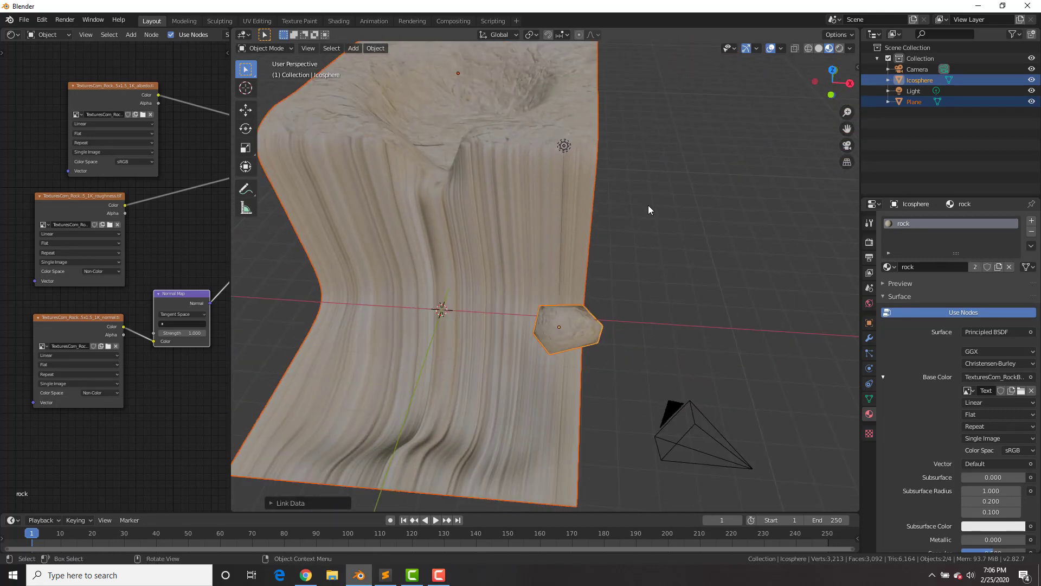
Step: Unwrap the terrain with Smart UV Project, using a 66 angle limit and 0 island margin
key(Tab)
key(u)
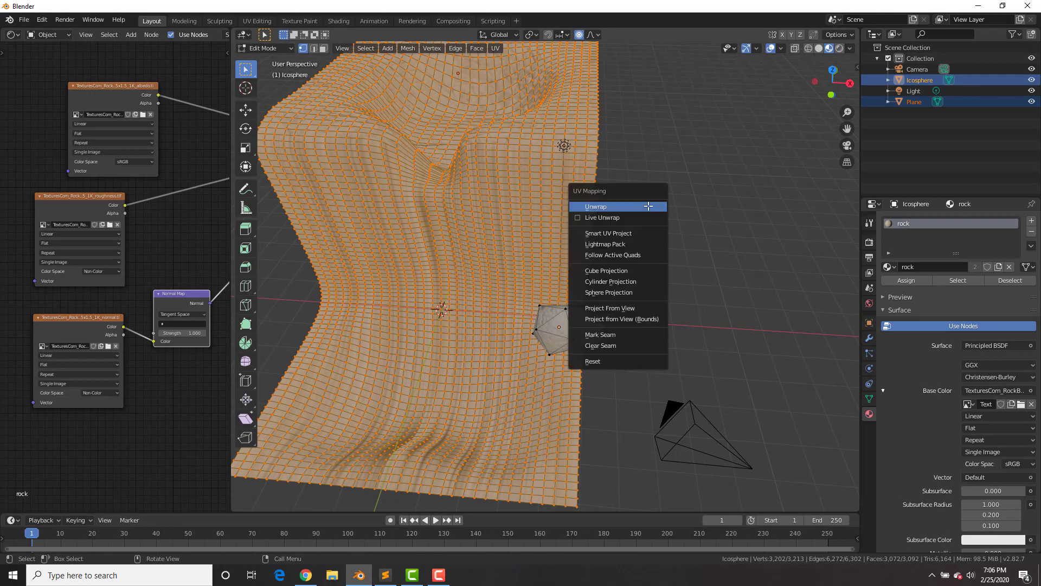
click(633, 233)
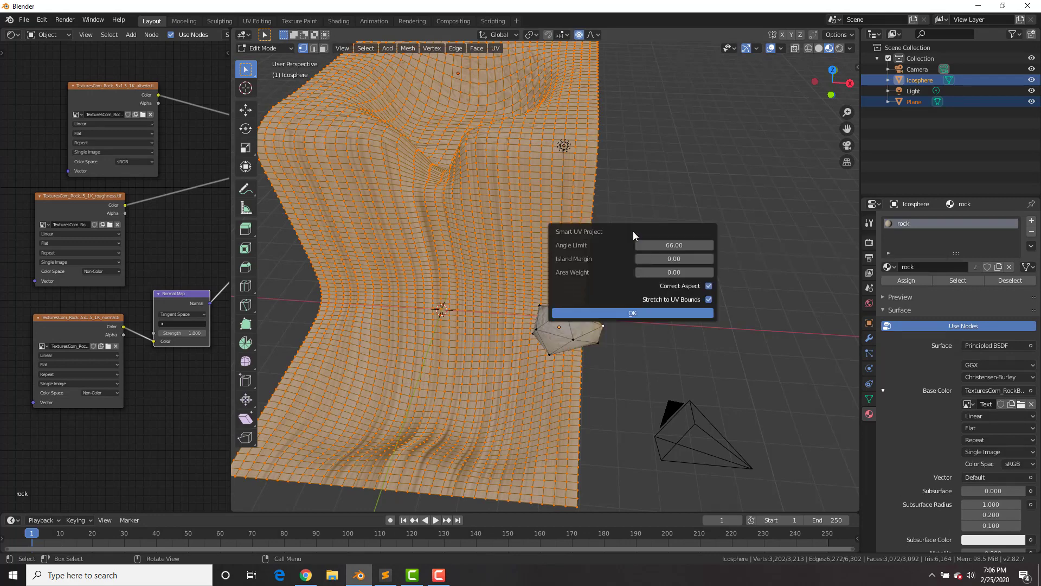
click(635, 310)
key(Tab)
middle_drag(585, 232, 633, 244)
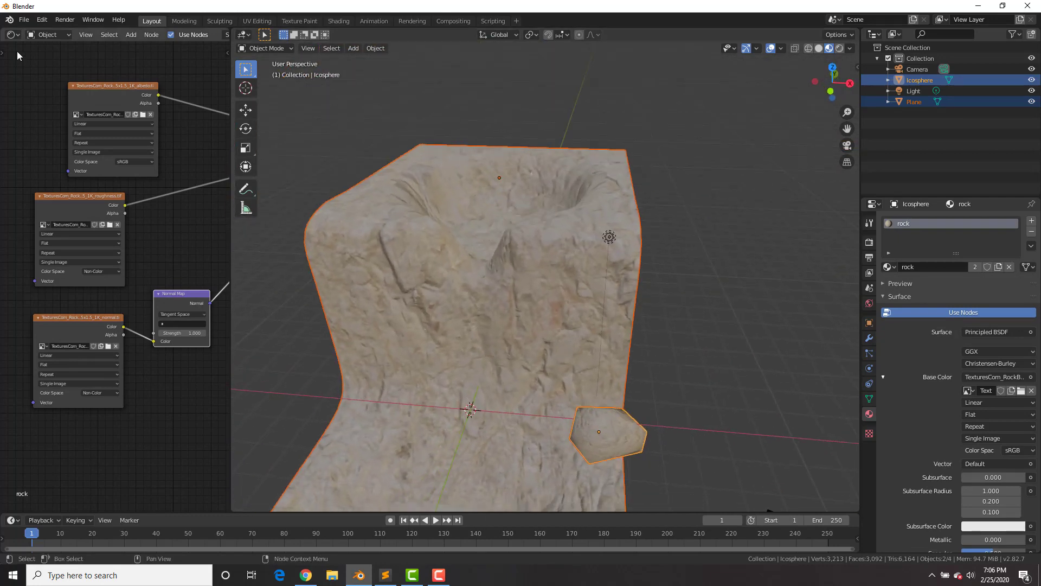
Step: Show the terrain's UVs in a UV Editor and scale them all up so the rock texture repeats more densely
click(12, 34)
click(30, 98)
key(Tab)
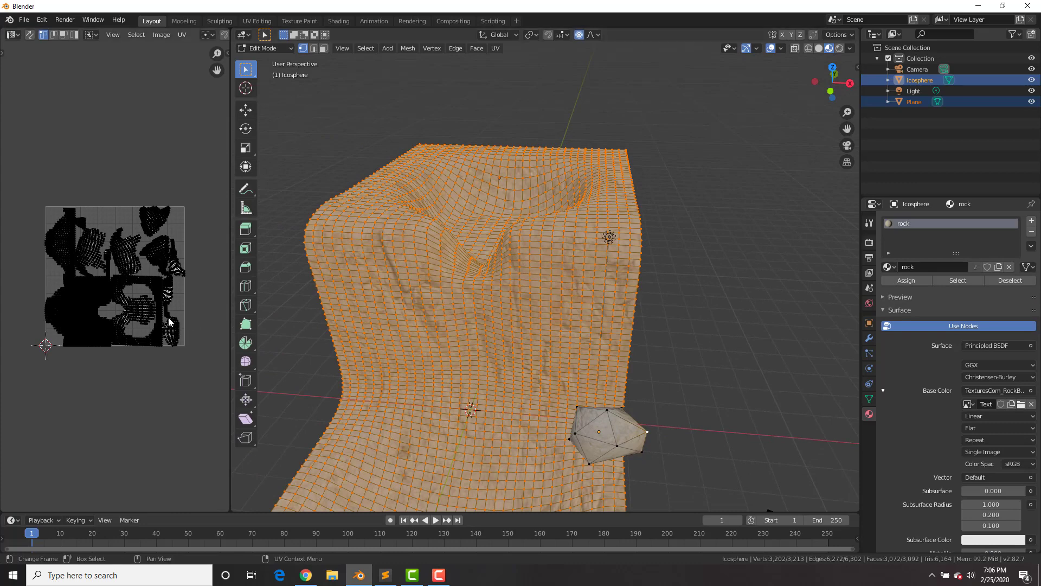
key(a)
key(s)
click(223, 374)
key(Tab)
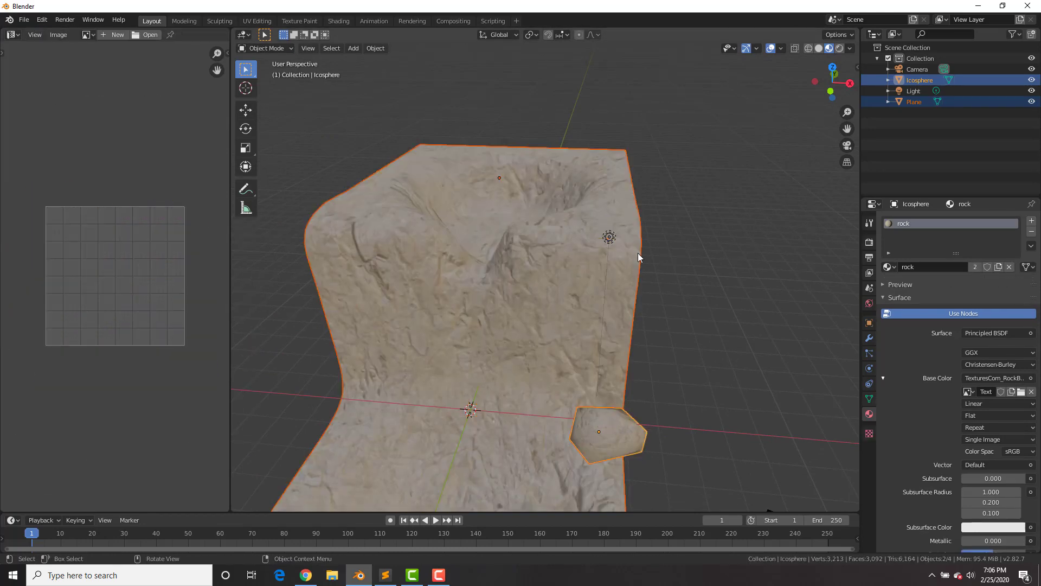
Step: Stretch the rock along the X axis and enlarge it overall
scroll(634, 251, down, 4)
scroll(628, 270, up, 4)
middle_drag(627, 274, 568, 242)
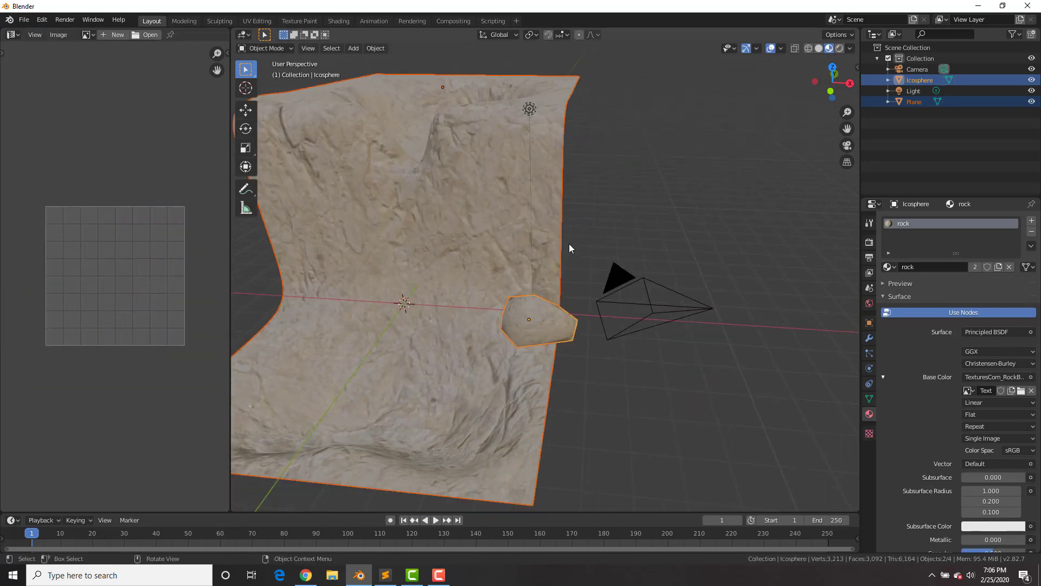
key(KP_7)
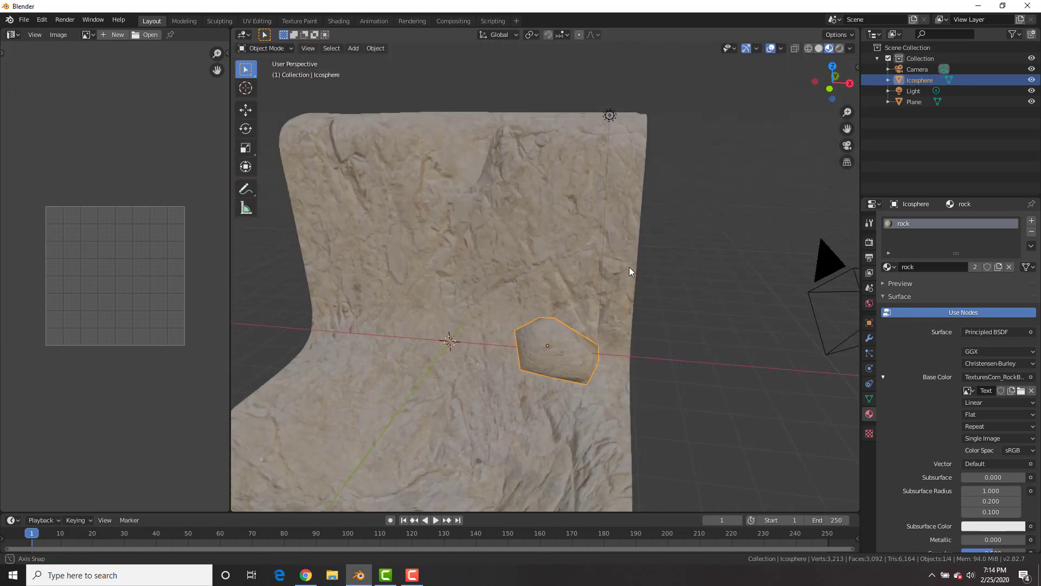
scroll(618, 290, up, 2)
middle_drag(629, 333, 643, 329)
key(s)
key(x)
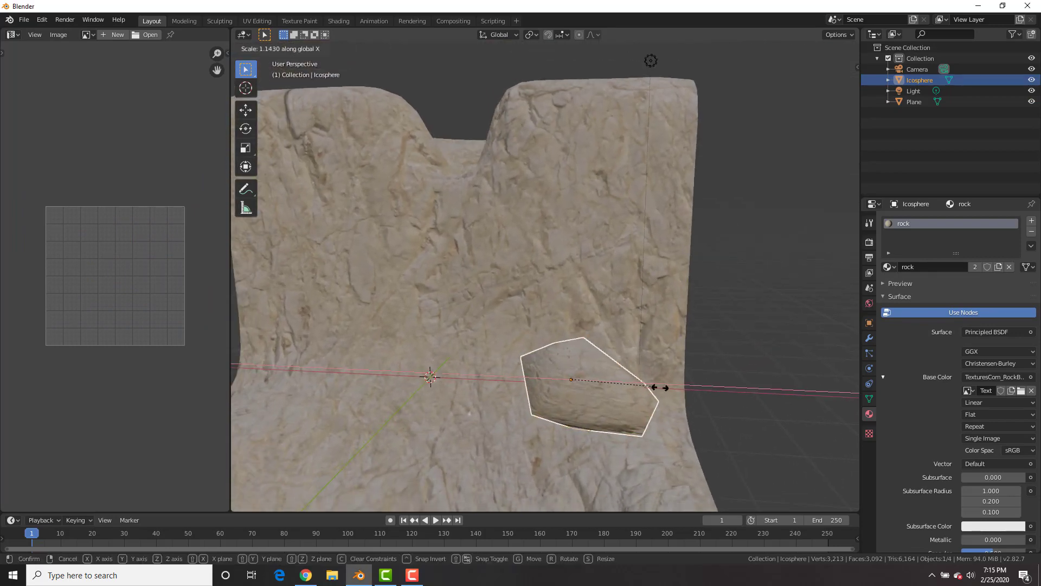
click(714, 385)
key(s)
click(759, 392)
Step: Reposition the enlarged rock in front of the terrain wall and adjust its height along Z
key(g)
click(714, 371)
middle_drag(489, 172, 483, 226)
shift+middle_drag(585, 242, 697, 342)
key(g)
key(z)
click(605, 289)
Step: Duplicate the rock and place the copy beside it toward negative X
key(shift+d)
key(x)
click(491, 271)
mouse_move(482, 380)
middle_down()
mouse_move(504, 342)
mouse_move(497, 380)
middle_up()
Step: Reshape the copied rock by moving its mesh points in Edit Mode
key(Tab)
key(g)
click(421, 283)
key(Tab)
Step: Shift the copied rock along X toward the original rock
middle_drag(483, 319, 507, 270)
key(g)
key(x)
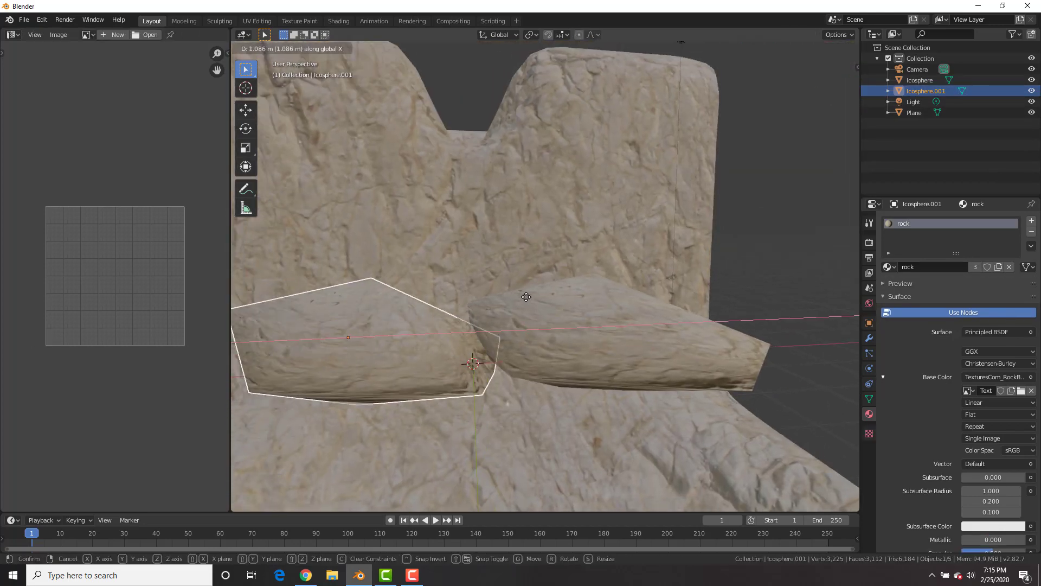
click(570, 244)
Step: Select both rocks together and adjust their height along Z
middle_drag(567, 238, 474, 214)
shift+click(552, 276)
key(g)
key(z)
click(510, 130)
Step: Duplicate the bottom-row rock on the positive X side and place the copy above it to start a second row
scroll(562, 336, down, 3)
middle_drag(561, 336, 526, 290)
scroll(565, 307, up, 3)
click(627, 317)
key(KP_1)
key(shift+d)
middle_drag(607, 260, 605, 287)
key(g)
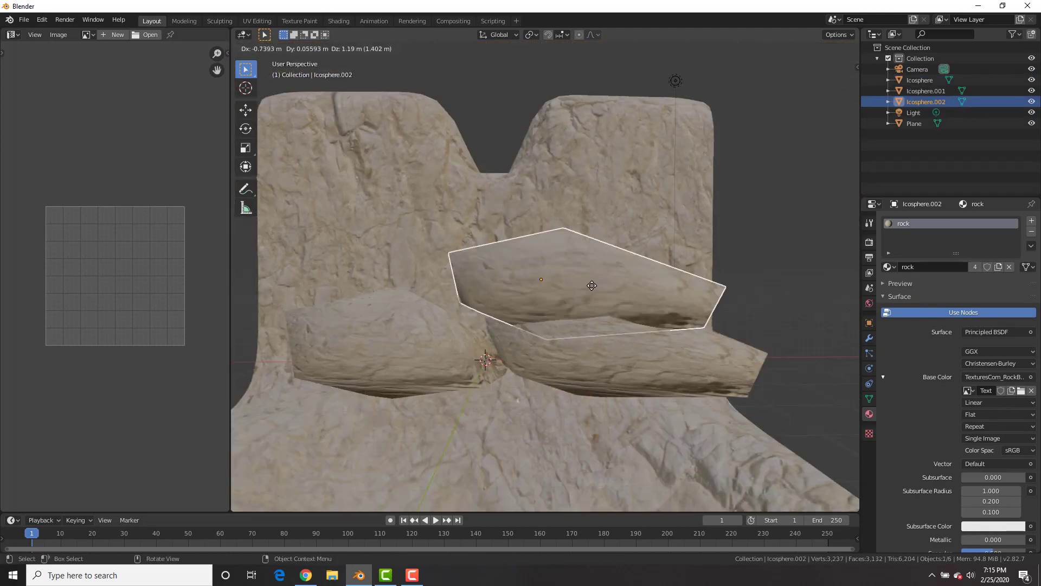
click(585, 271)
Step: Reshape the copied upper rock by moving its mesh points in Edit Mode
key(Tab)
key(g)
click(554, 227)
middle_drag(759, 303, 495, 316)
key(Tab)
Step: Duplicate the second-row rock and place the copy beside it along the row
key(shift+d)
click(536, 278)
click(536, 278)
Step: Duplicate the second-row rock toward positive X, enlarge the copy and adjust its mesh points
key(shift+d)
key(s)
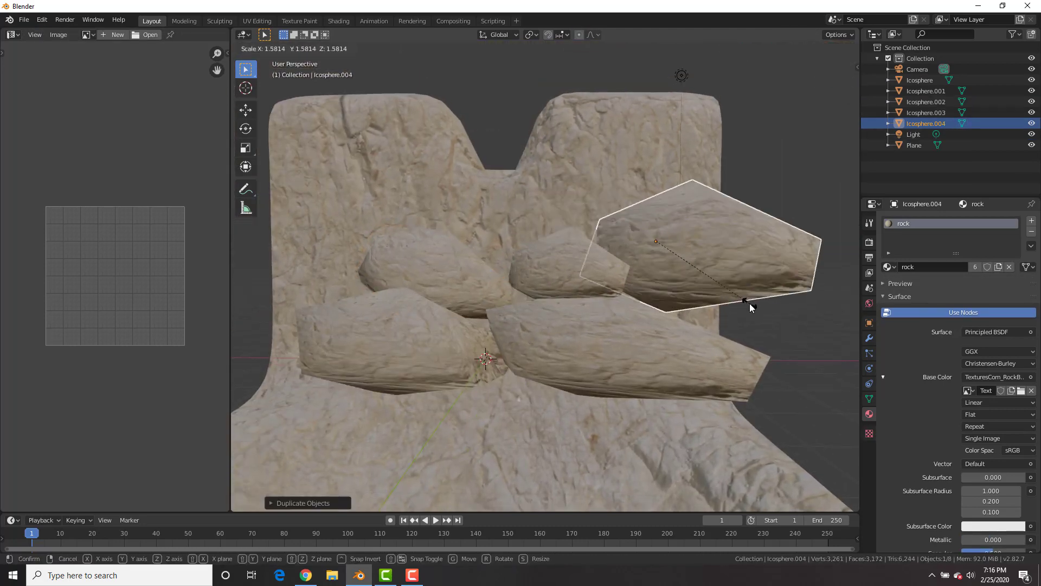
key(Tab)
key(g)
key(Tab)
Step: Duplicate the enlarged rock to the cliff's positive X side, then scale and rotate the copy
middle_drag(727, 272, 586, 331)
key(shift+d)
key(s)
key(r)
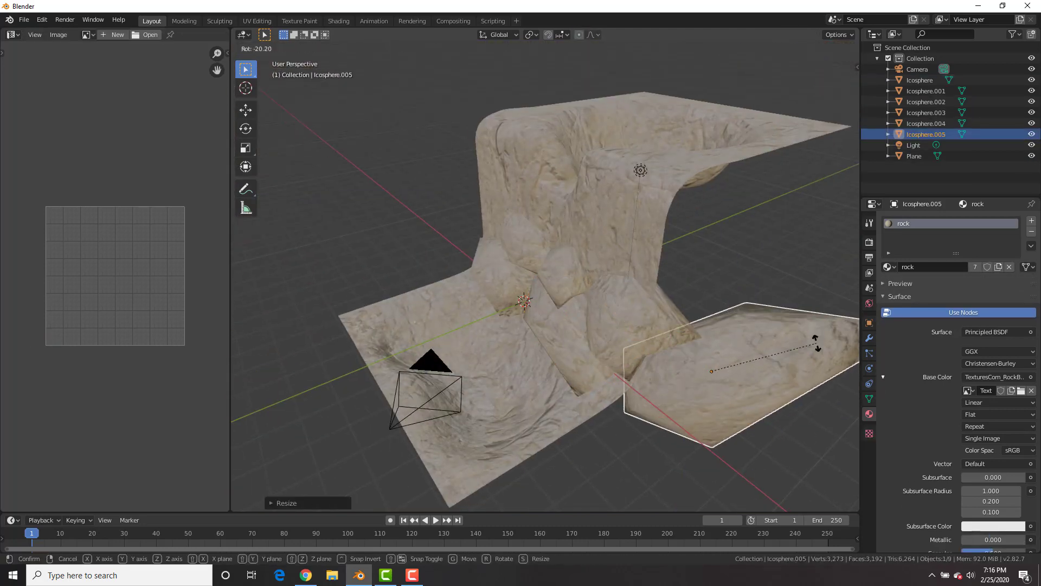
Step: Reshape the rotated side rock by moving its mesh points in Edit Mode
middle_drag(787, 423, 690, 379)
key(Tab)
key(g)
key(Tab)
Step: Duplicate the side rock above the lower one, rotate the copy and pull its mesh points with proportional editing
key(shift+d)
key(r)
key(Tab)
key(g)
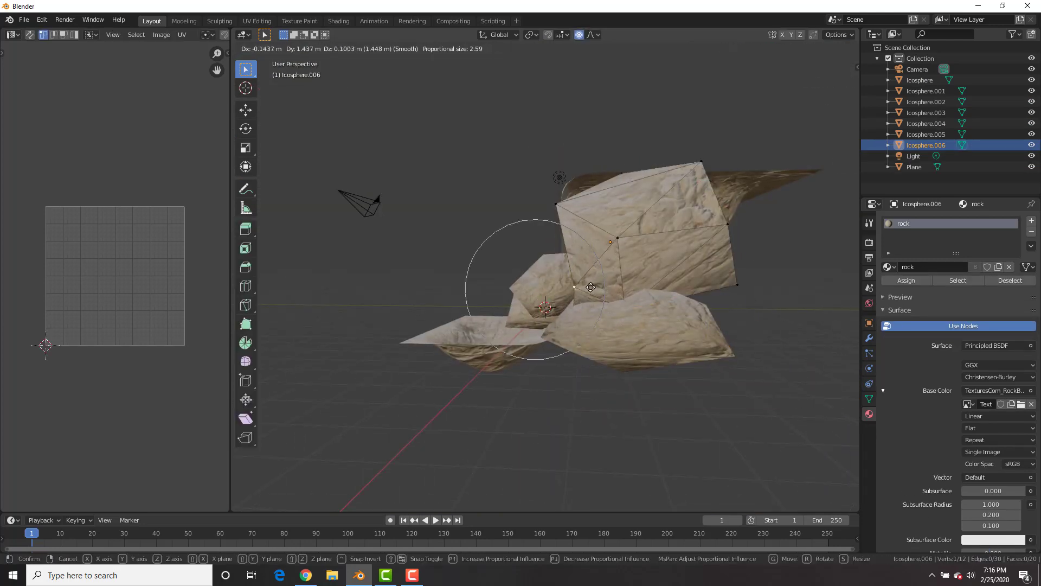
key(Tab)
Step: Duplicate the upper side rock, rotate the copy and shift it horizontally along the cliff side
middle_drag(536, 293, 678, 282)
key(shift+d)
key(r)
key(r)
key(g)
key(shift+z)
click(649, 219)
Step: Duplicate the group of side rocks, rotate the copies about Z and position them on the cliff's negative X side
middle_drag(672, 331, 697, 274)
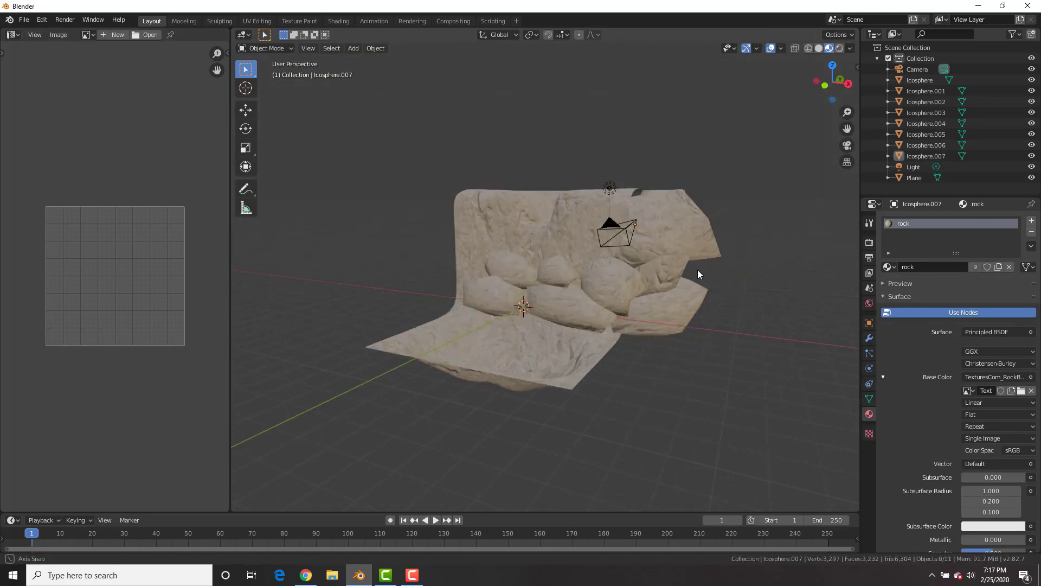
click(675, 226)
shift+click(659, 299)
key(shift+d)
key(shift+z)
key(r)
key(z)
key(g)
key(y)
middle_drag(474, 239, 672, 293)
click(490, 306)
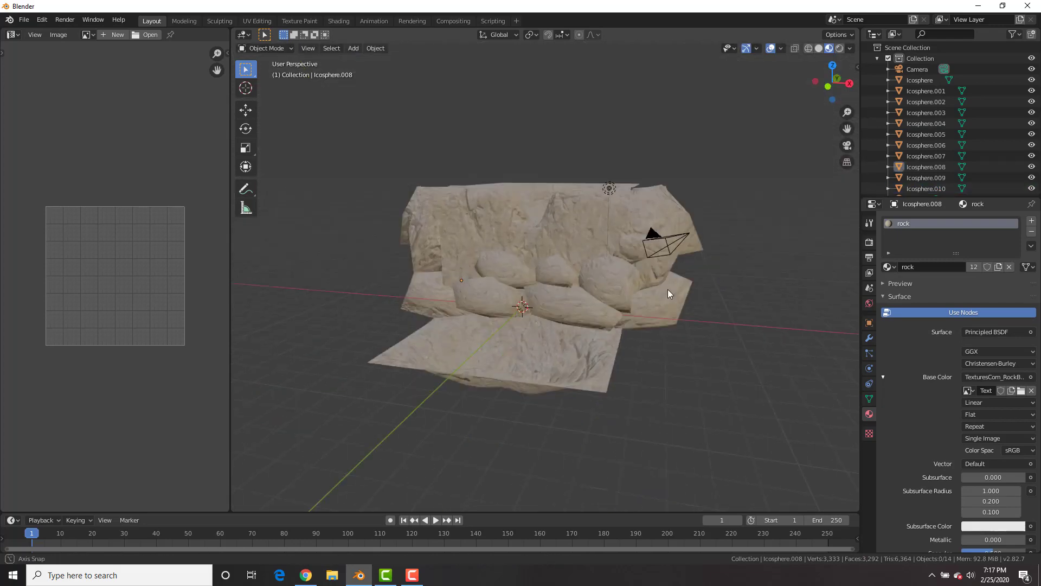
Step: Duplicate the lower side rock, rotate it in top view to extend forward beside the basin, and reshape its mesh
click(672, 290)
key(shift+d)
key(KP_7)
key(r)
key(Tab)
key(g)
key(Tab)
middle_drag(719, 369, 674, 314)
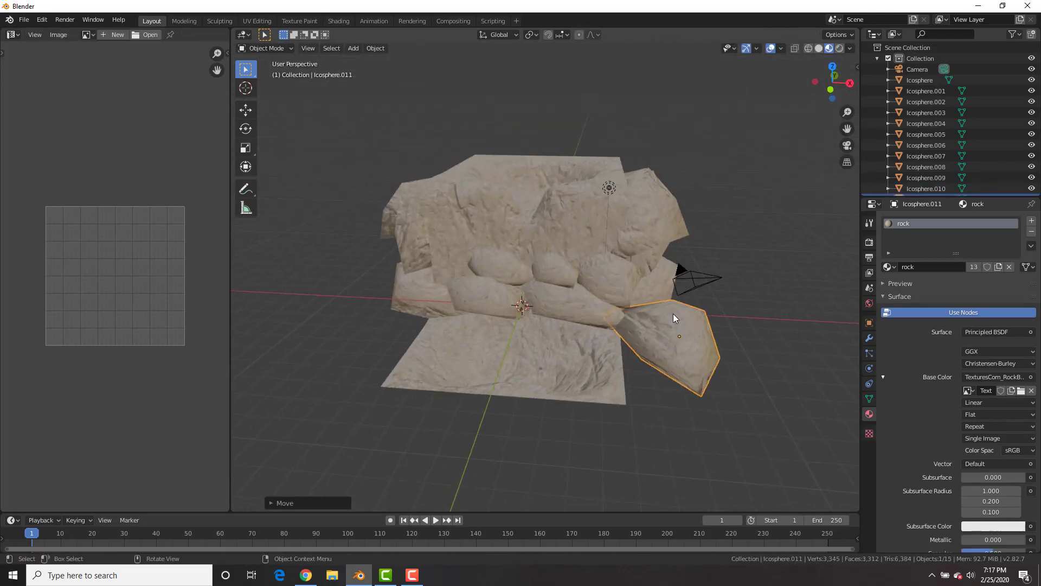
Step: Duplicate the forward rock in top view, rotate the copy and place it at the outer end of the row
key(KP_7)
key(shift+d)
key(r)
click(675, 391)
Step: Reshape the outermost rock's mesh points and shift the rock horizontally to join its neighbour
key(Tab)
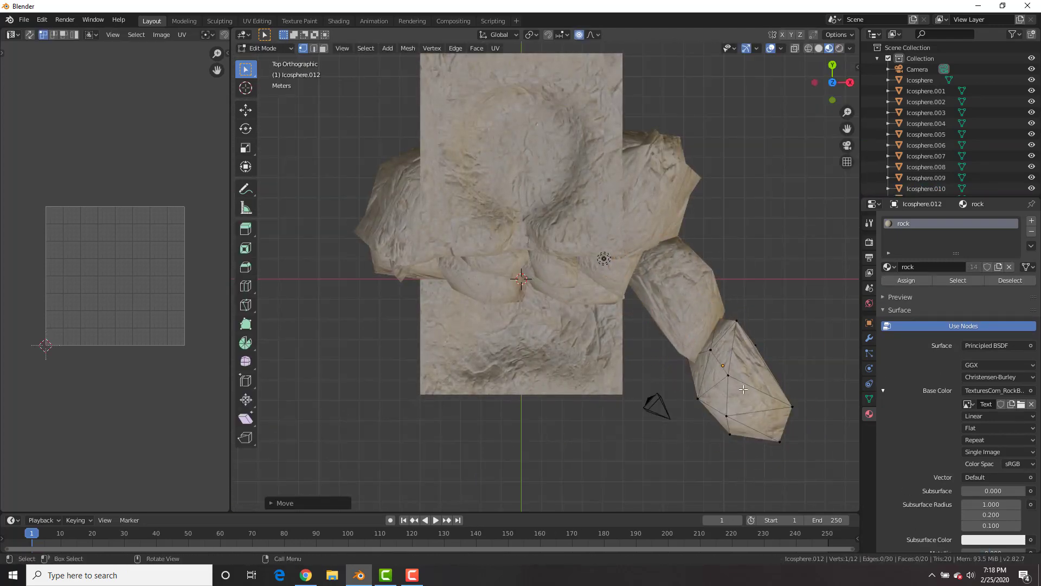
key(g)
key(Tab)
key(g)
click(727, 374)
key(Tab)
middle_drag(727, 374, 772, 356)
key(Tab)
key(g)
key(shift+z)
click(754, 335)
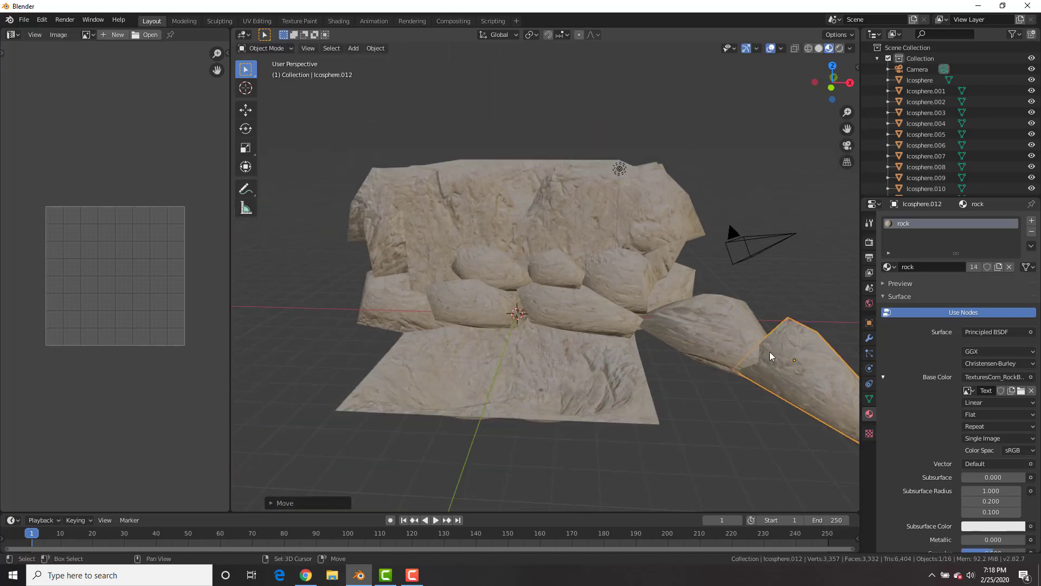
Step: Duplicate the outer rock into the gap between the cliff and the forward row, and adjust its height along Z
key(shift+d)
key(shift+z)
click(679, 282)
key(g)
key(z)
click(684, 287)
click(690, 292)
middle_drag(700, 271, 681, 343)
Step: Duplicate the three rocks beside the basin, rotate the copies in top view and move them to the negative X side
key(KP_7)
key(shift+d)
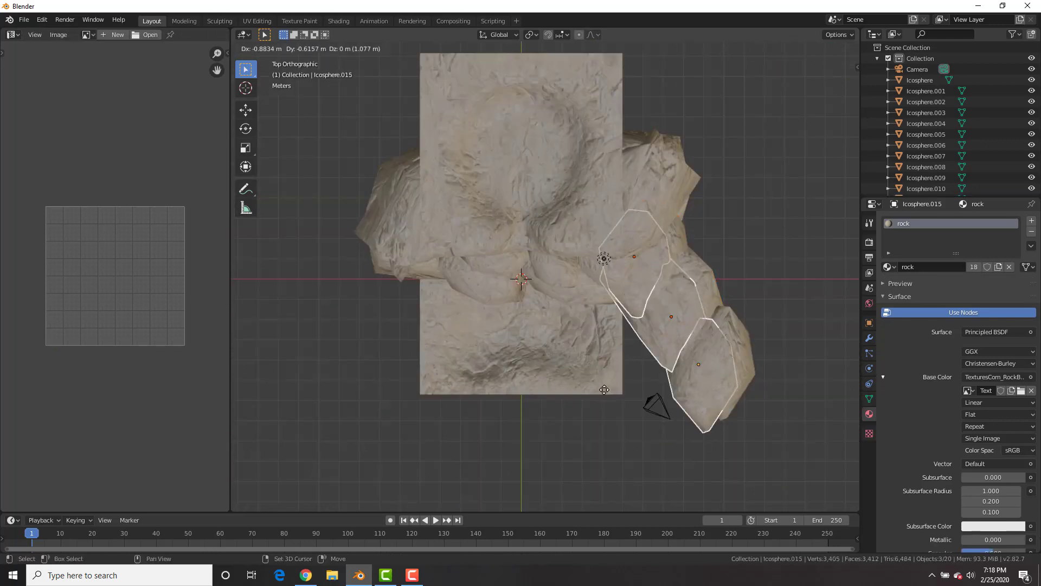
key(r)
key(g)
click(543, 384)
Step: Adjust the height along Z of the copied rock row on the negative X side
middle_drag(542, 384, 526, 295)
click(296, 321)
key(g)
key(z)
click(303, 353)
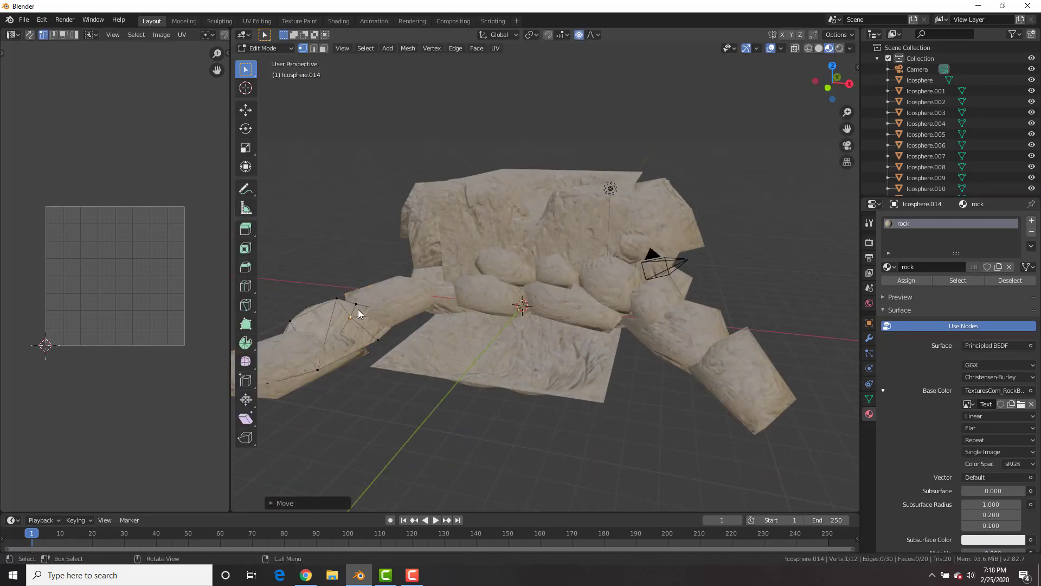
Step: Duplicate a rock, scale the copy and shift it along Y against the cliff face on the negative X side
scroll(470, 272, up, 4)
key(shift+d)
key(s)
click(502, 233)
key(g)
key(y)
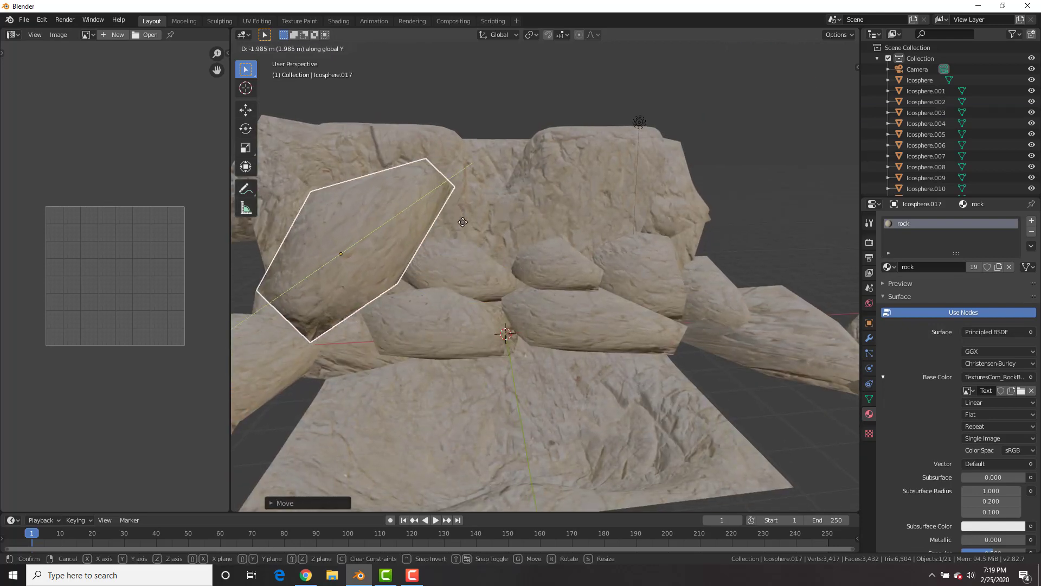
click(479, 193)
Step: Reshape the rock against the cliff face by moving its mesh points
key(Tab)
middle_drag(333, 307, 412, 305)
click(445, 299)
key(g)
click(429, 341)
key(Tab)
middle_drag(542, 260, 466, 260)
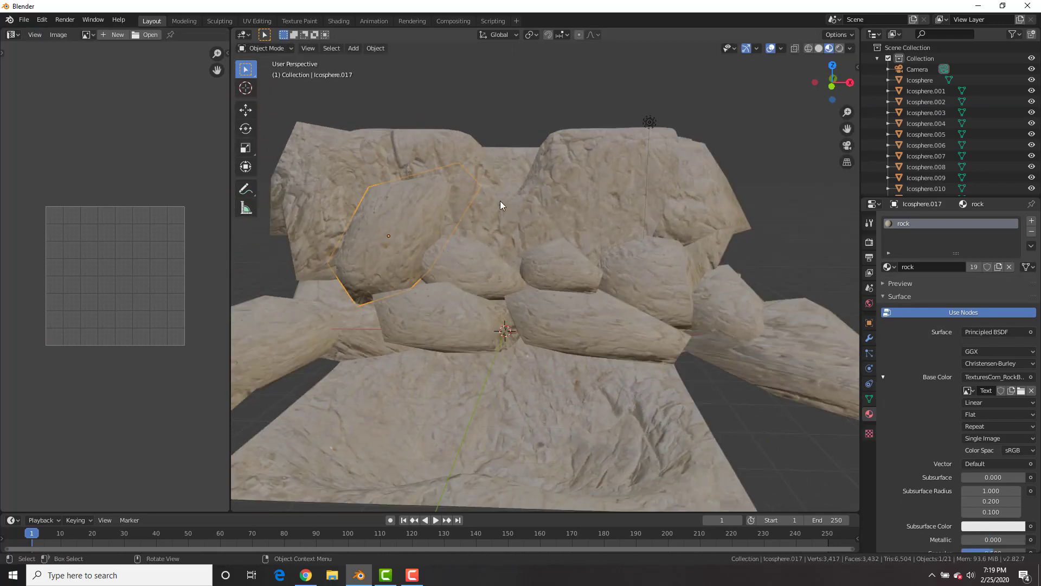
Step: Duplicate the cliff-face rock to the positive X side of the fall, reshape its mesh and reposition it
key(Tab)
key(Tab)
key(shift+d)
key(Tab)
click(530, 189)
key(g)
click(569, 202)
key(Tab)
key(g)
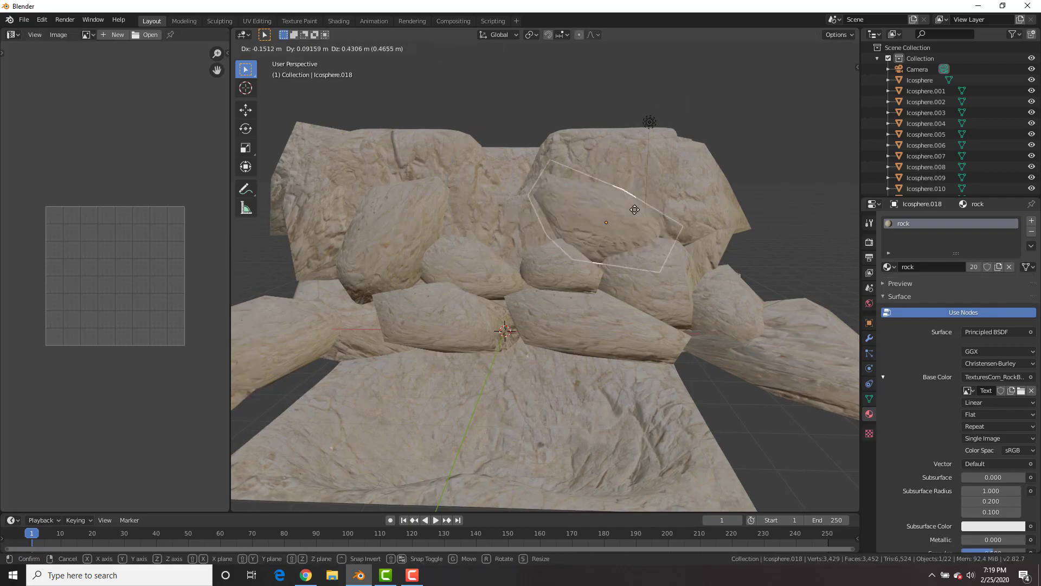
Step: Shift the new cliff-face rock along Y and move one of its mesh points to fit the wall
key(g)
key(y)
key(Tab)
click(537, 187)
key(g)
key(Tab)
Step: Adjust the mesh points of the bottom-row rocks at the foot of the fall to refine their fit
scroll(534, 286, up, 4)
middle_drag(533, 286, 520, 227)
click(453, 340)
key(Tab)
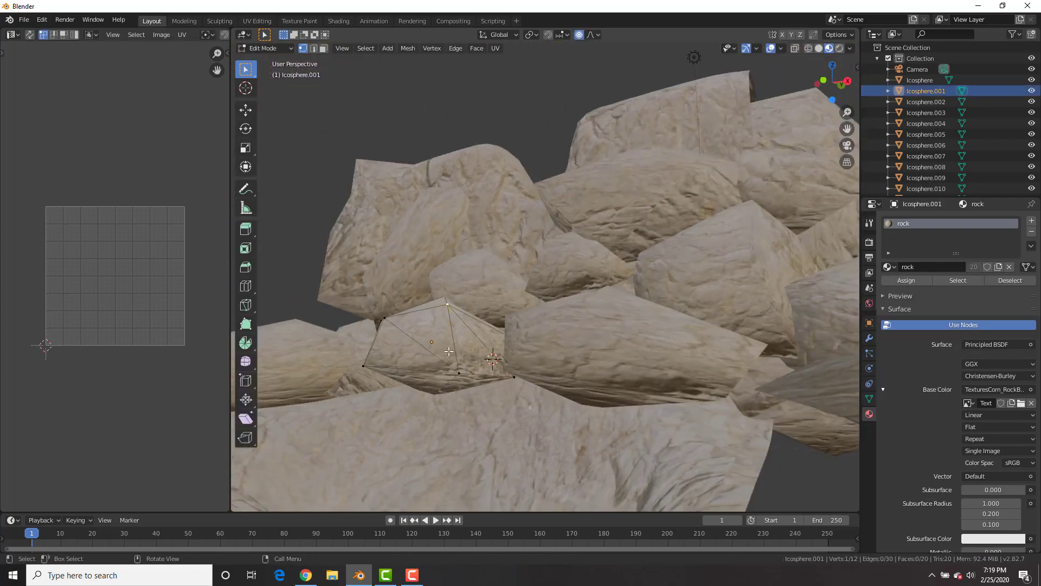
middle_drag(461, 271, 466, 336)
click(520, 288)
key(Tab)
key(g)
key(Tab)
Step: Select all rocks and the terrain plane, leave out the camera and light, and make the plane active
middle_drag(534, 347, 655, 225)
key(a)
key(b)
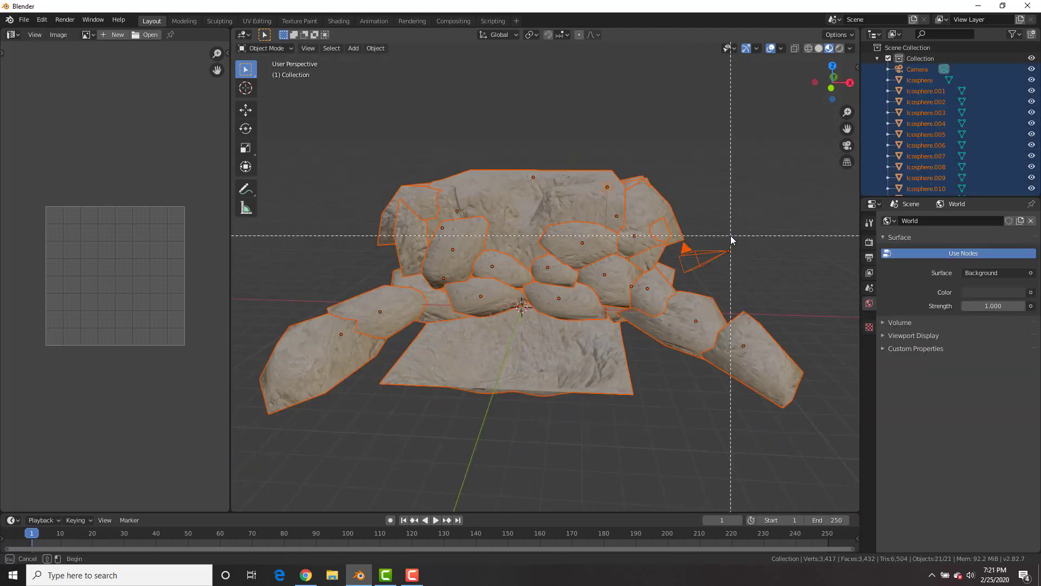
shift+drag(730, 236, 711, 262)
key(b)
shift+drag(616, 180, 597, 191)
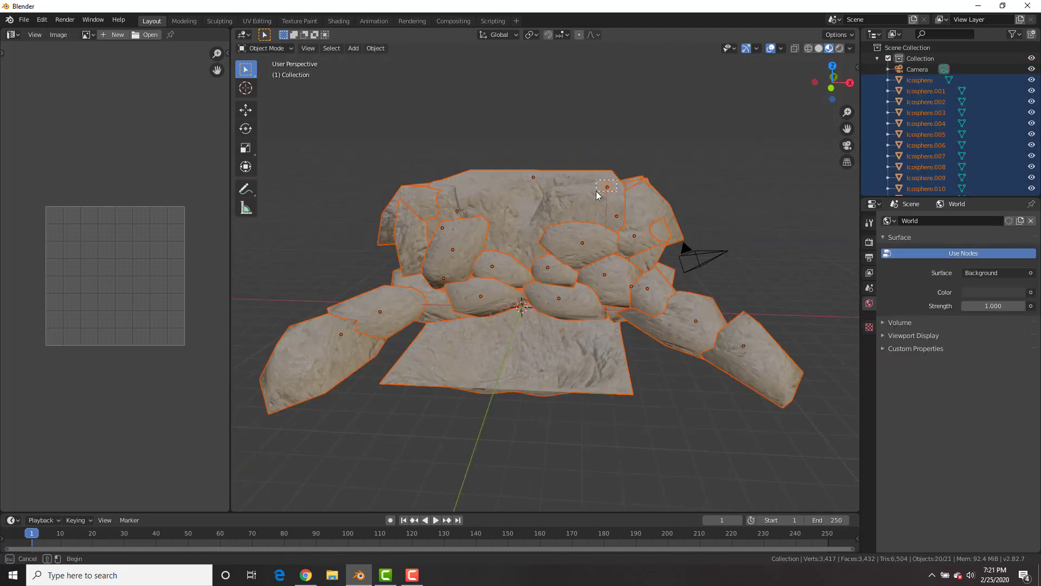
shift+click(539, 181)
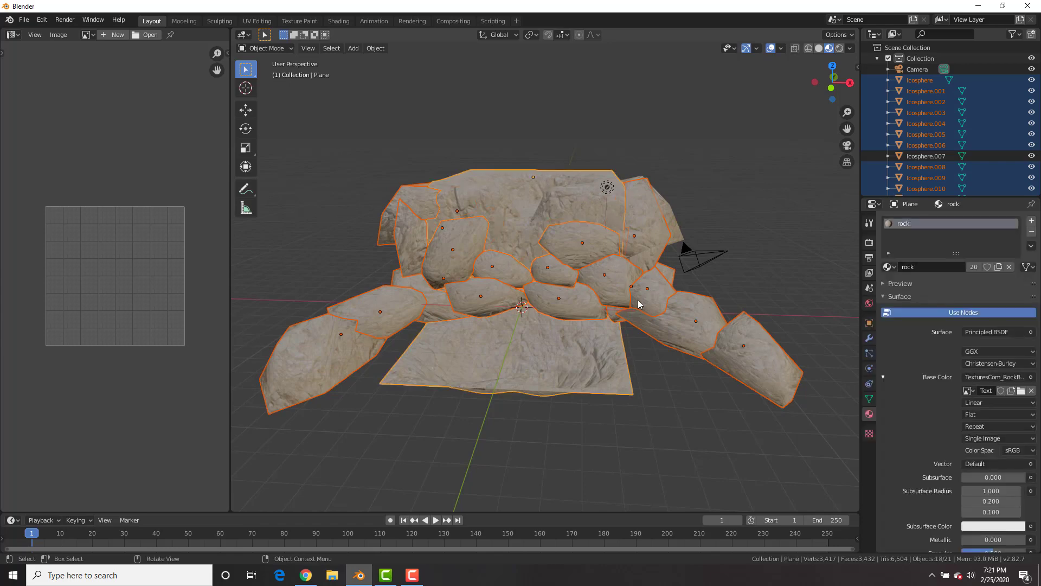
Step: Unwrap the selected rocks and terrain together in Edit Mode with Smart UV Project at an angle limit of 66
key(Tab)
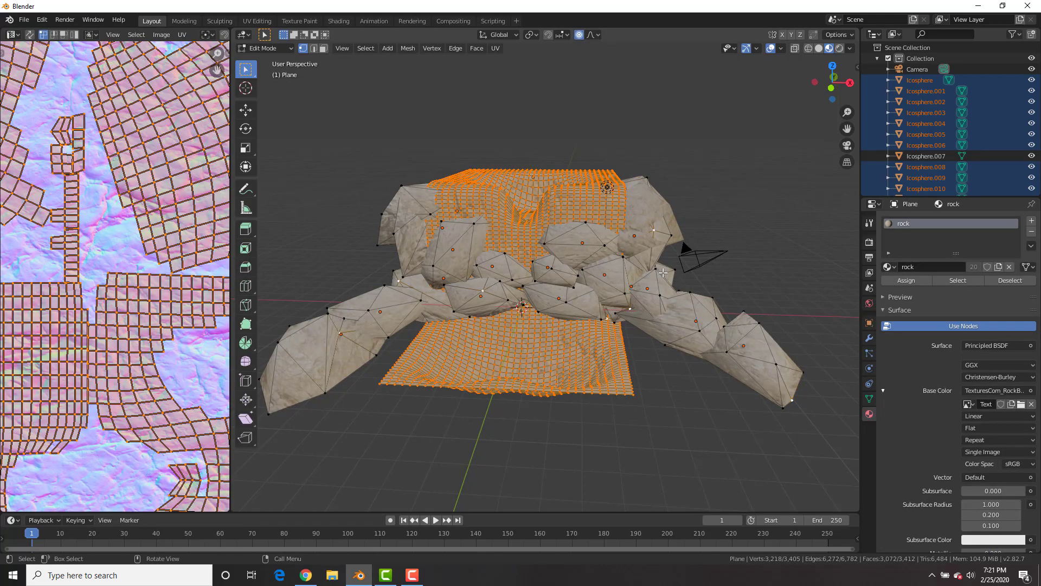
key(a)
scroll(670, 259, down, 2)
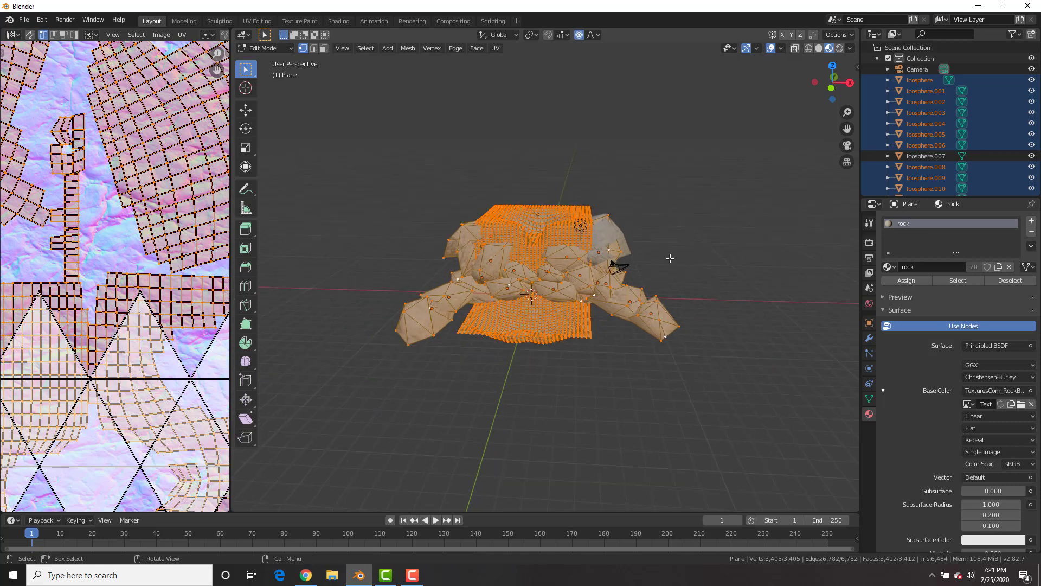
key(u)
click(670, 259)
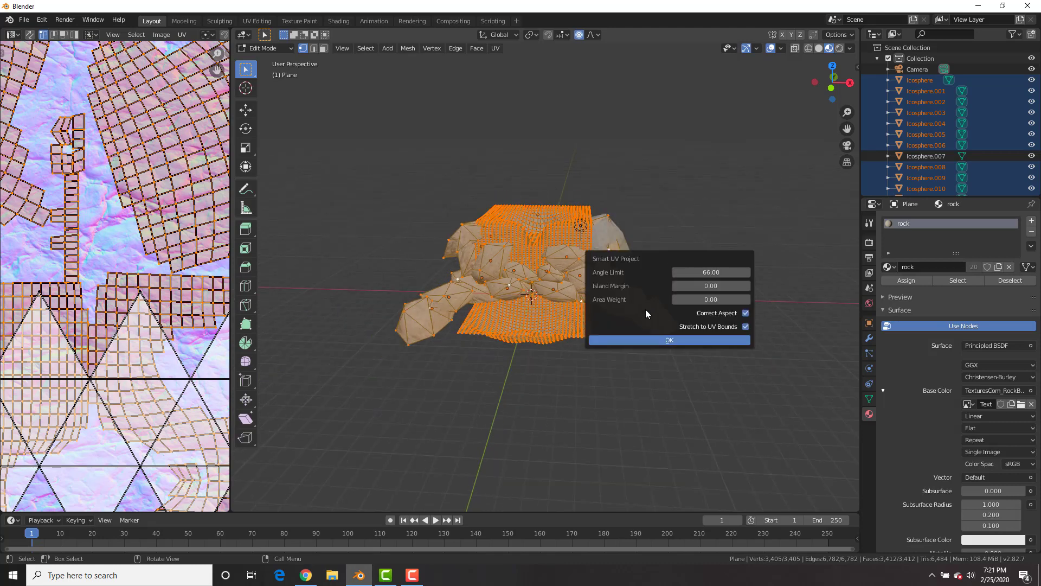
click(649, 337)
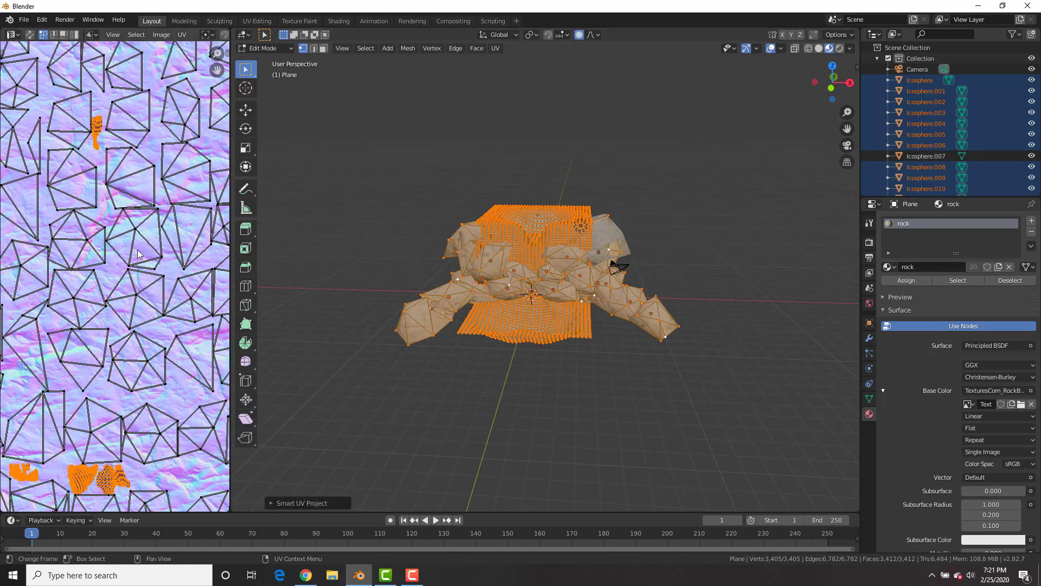
Step: Scale all UV islands up about 6 times, return to Object Mode and deselect everything
scroll(139, 253, down, 6)
scroll(139, 253, down, 1)
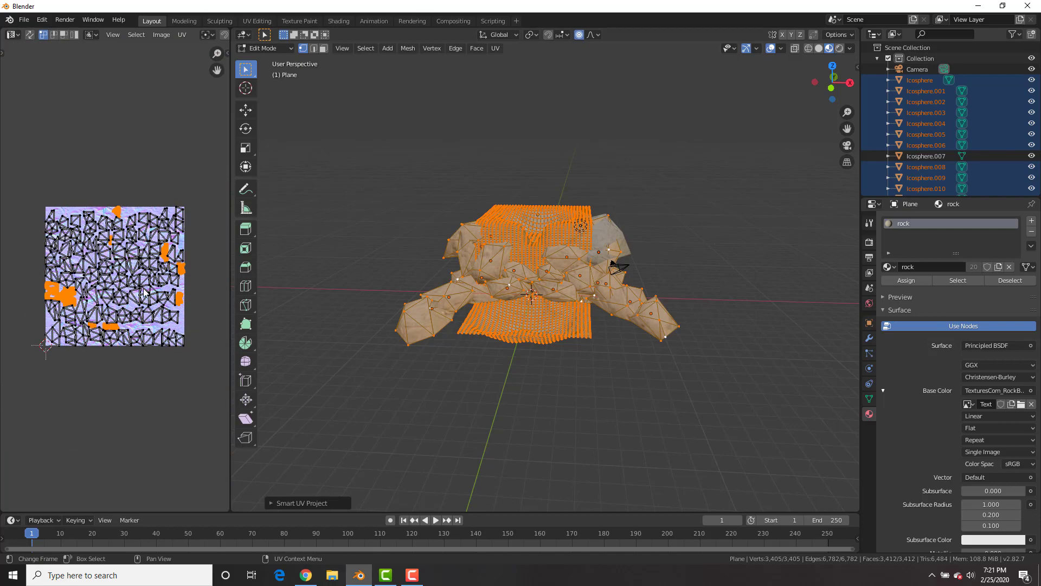
key(a)
scroll(482, 335, up, 4)
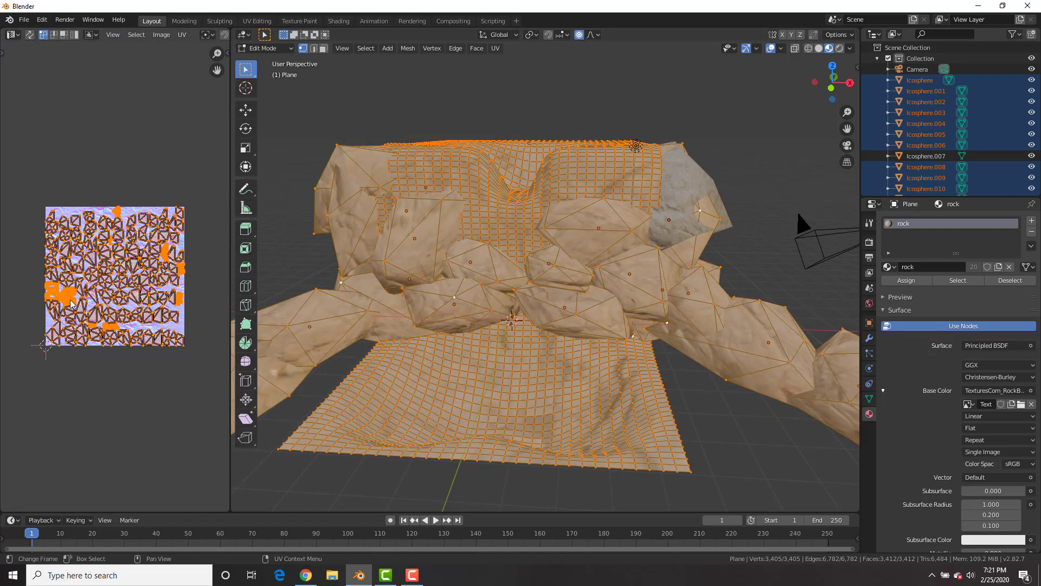
key(s)
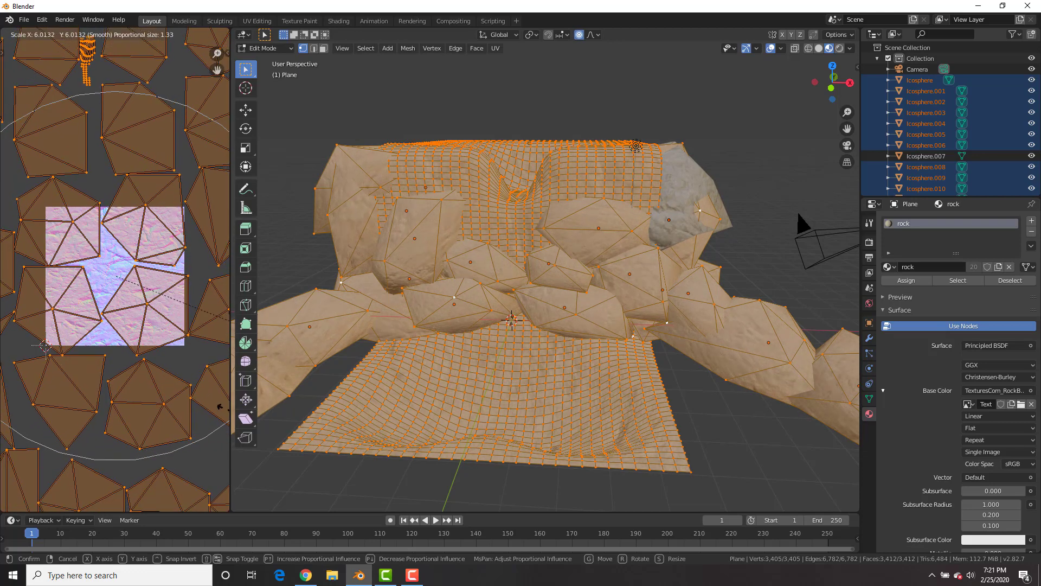
key(Return)
key(Tab)
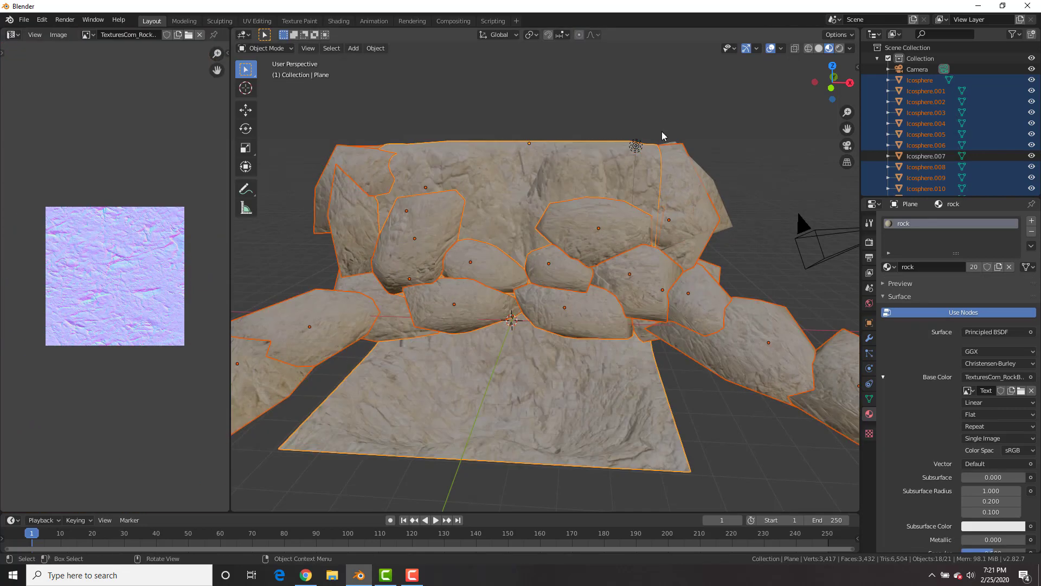
click(682, 114)
middle_drag(680, 139, 628, 227)
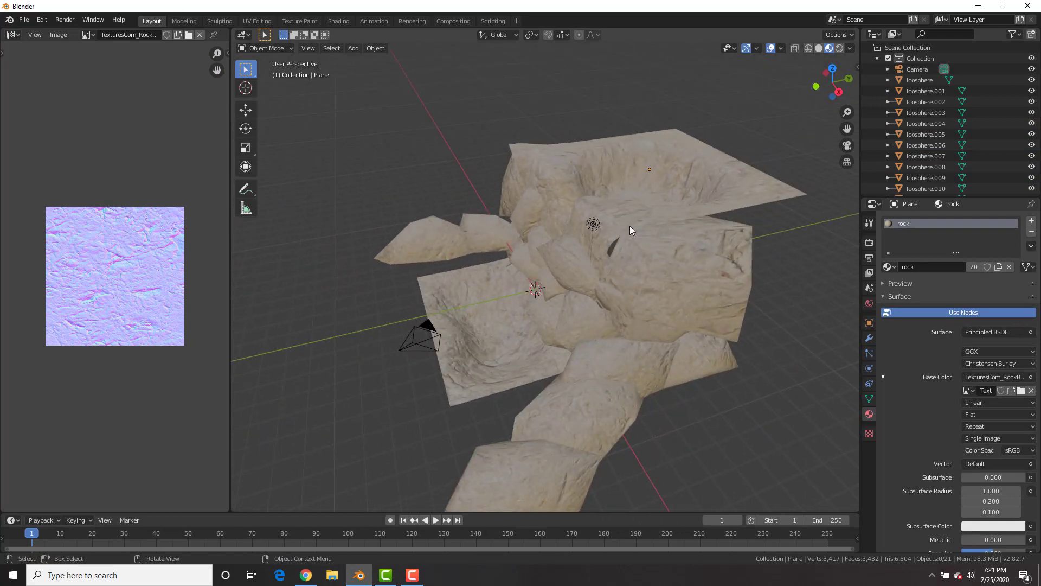
Step: Switch the terrain plane to Sculpt Mode and draw its surface outward around the gap beside the rocks on the cliff's side
click(632, 222)
key(ctrl+Tab)
click(666, 269)
scroll(656, 255, up, 6)
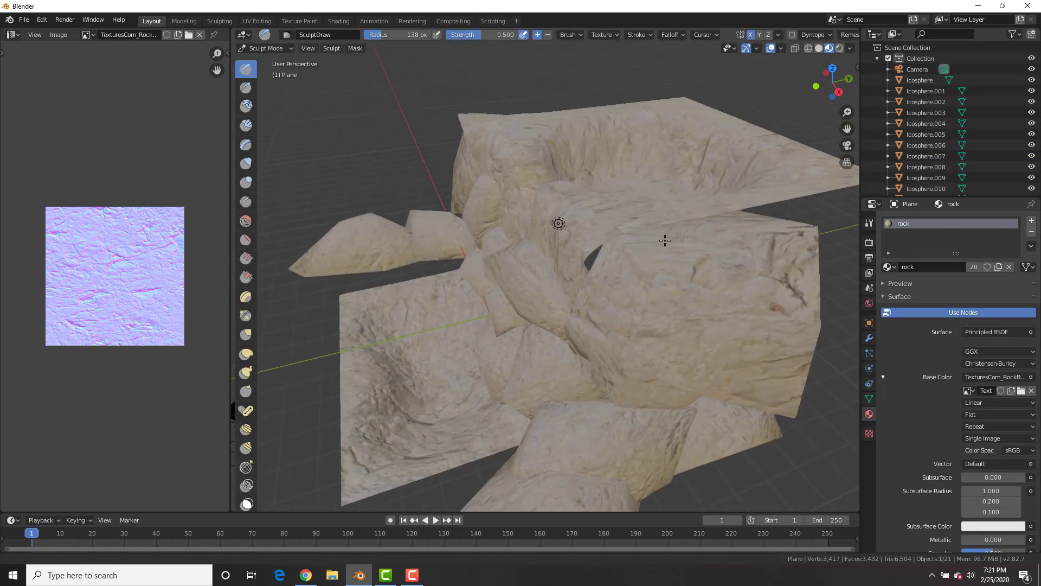
mouse_move(650, 280)
mouse_down()
mouse_move(706, 255)
mouse_move(702, 283)
mouse_up()
mouse_move(754, 213)
mouse_down()
mouse_move(658, 293)
mouse_move(708, 293)
mouse_up()
Step: Sculpt the plane's outer edge beside the upper basin toward the adjoining rock, and return to Object Mode
scroll(707, 247, down, 3)
shift+middle_drag(708, 247, 613, 325)
scroll(613, 325, up, 2)
mouse_move(607, 326)
mouse_down()
mouse_move(686, 279)
mouse_move(592, 325)
mouse_up()
mouse_move(593, 325)
middle_down()
mouse_move(676, 220)
mouse_move(445, 267)
mouse_move(595, 318)
middle_up()
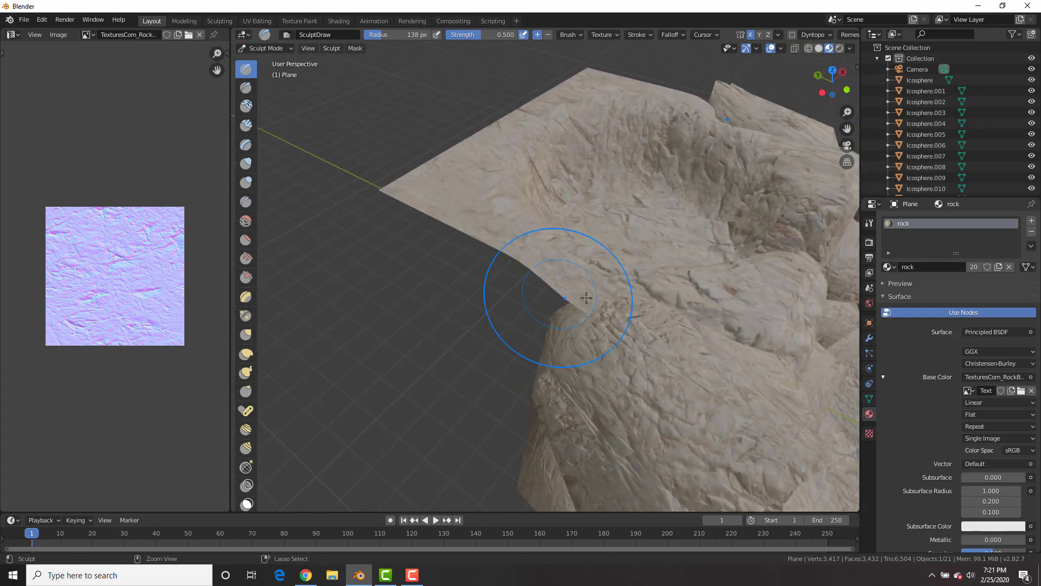
mouse_move(542, 288)
middle_down()
mouse_move(658, 279)
mouse_move(627, 267)
middle_up()
key(ctrl+Tab)
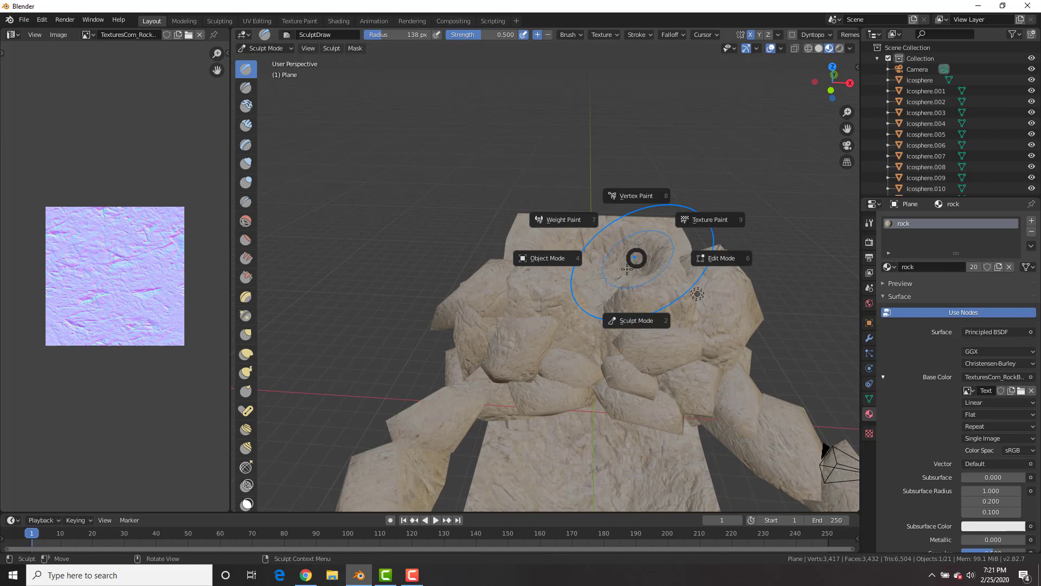
click(547, 259)
Step: Extend the 3D viewport over the image editor area and frame the rocks on the camera side
middle_drag(723, 314, 737, 204)
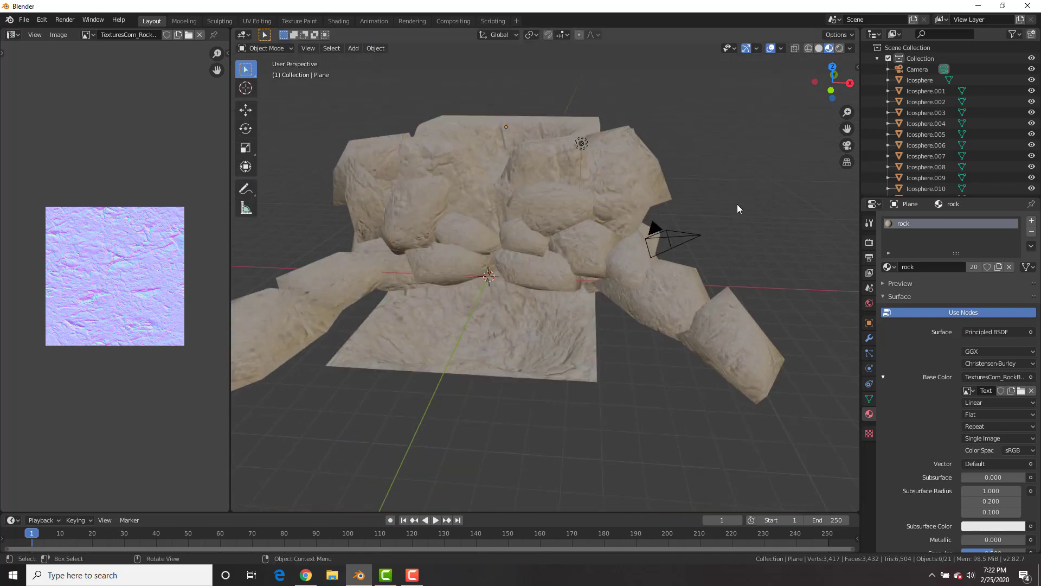
middle_drag(754, 185, 678, 192)
drag(233, 509, 200, 497)
scroll(586, 201, up, 2)
Step: Add a Bezier curve, move it into the empty space beside the rocks, and delete all its vertices in Edit Mode
key(shift+a)
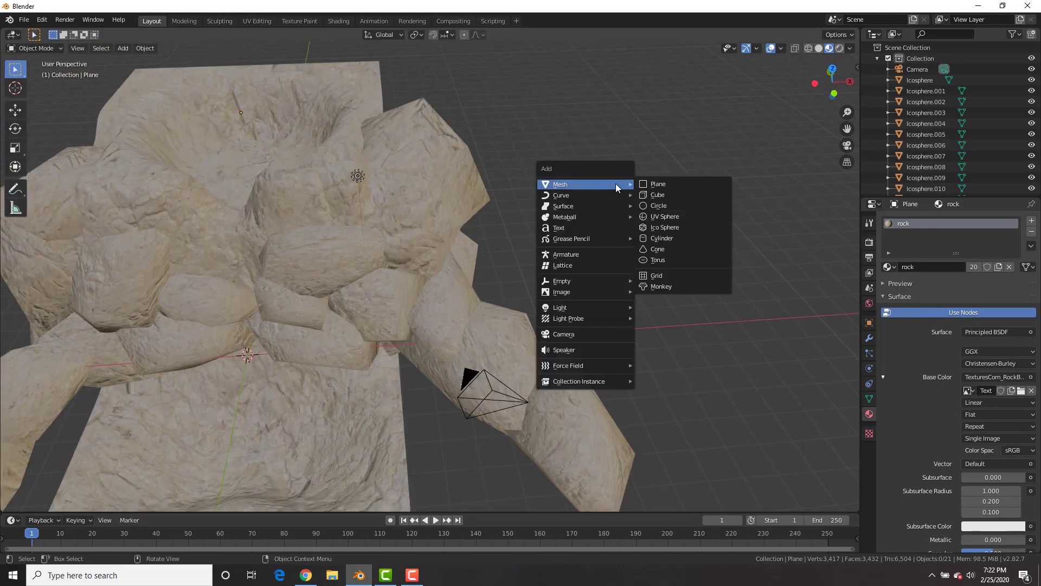
mouse_move(602, 195)
click(673, 192)
key(g)
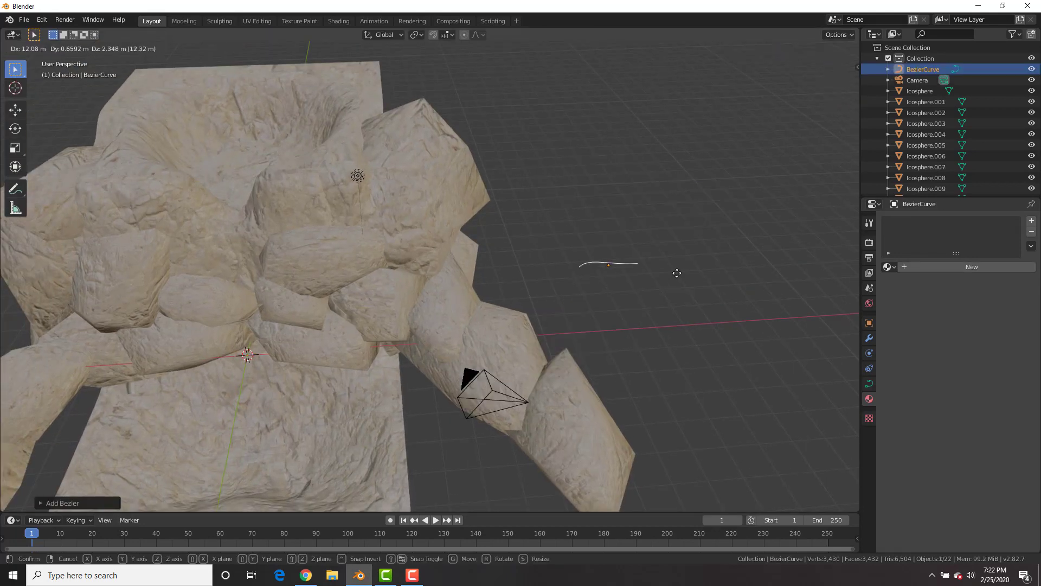
click(708, 171)
key(Tab)
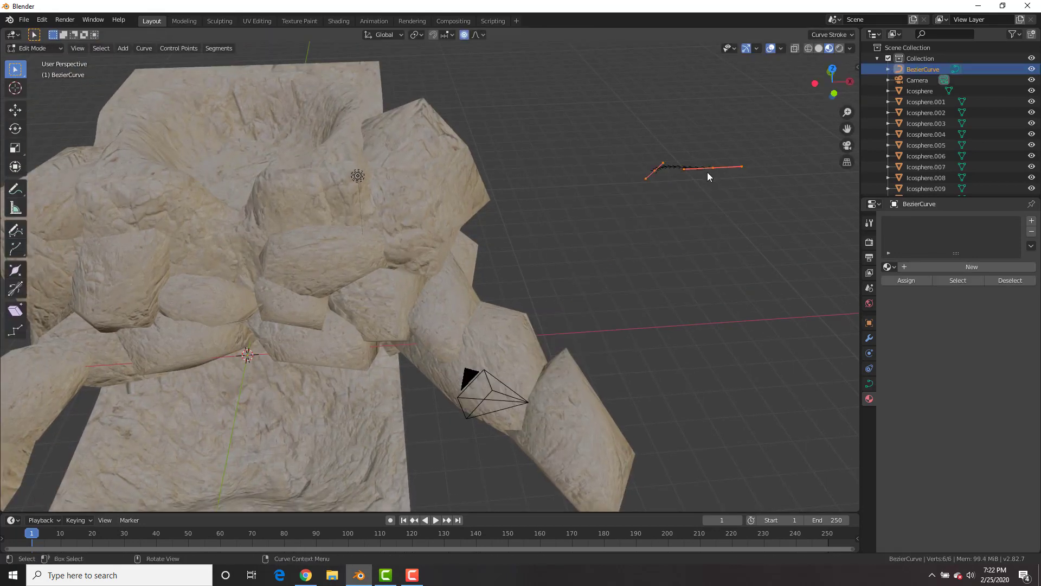
key(x)
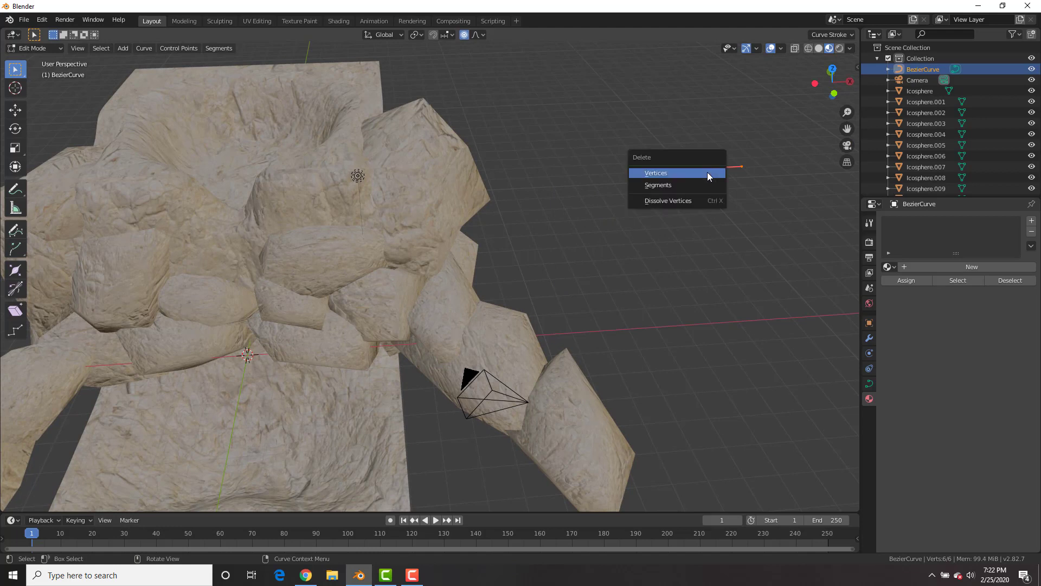
click(708, 171)
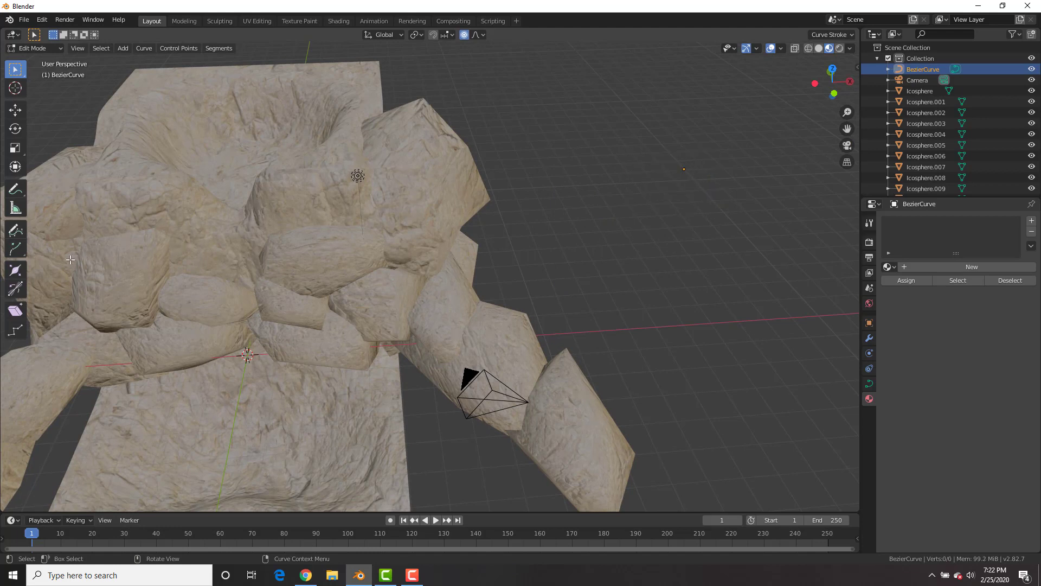
Step: Activate the curve Draw tool, try and undo an S-shaped test stroke, and set the stroke projection depth to Surface
click(15, 231)
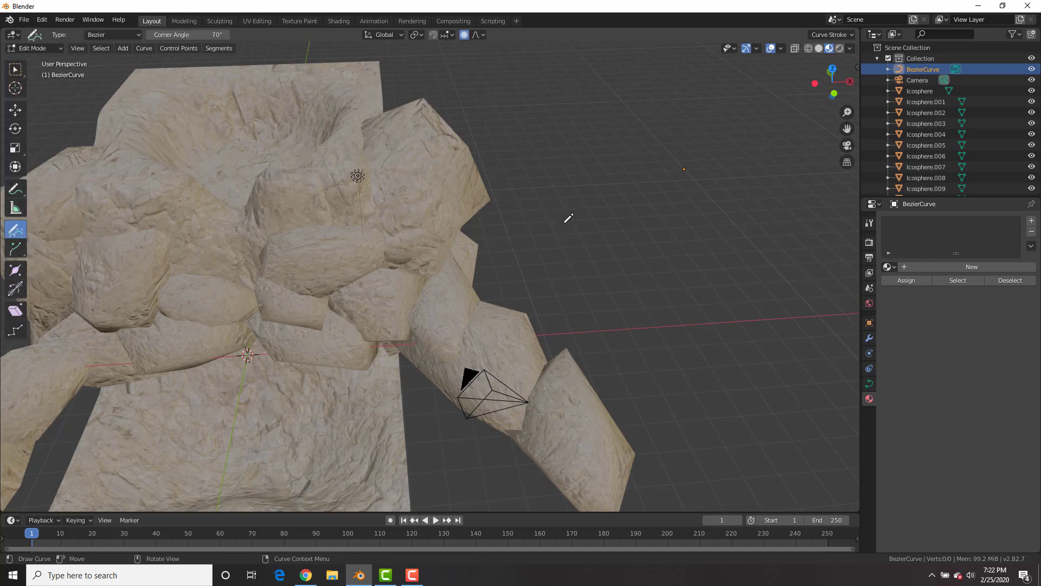
drag(626, 102, 712, 96)
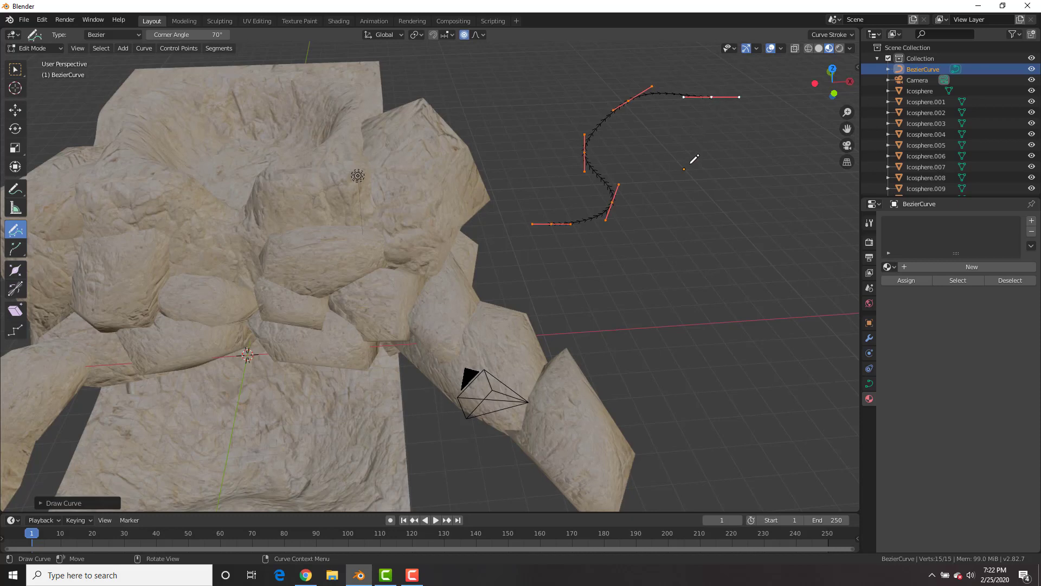
key(ctrl+z)
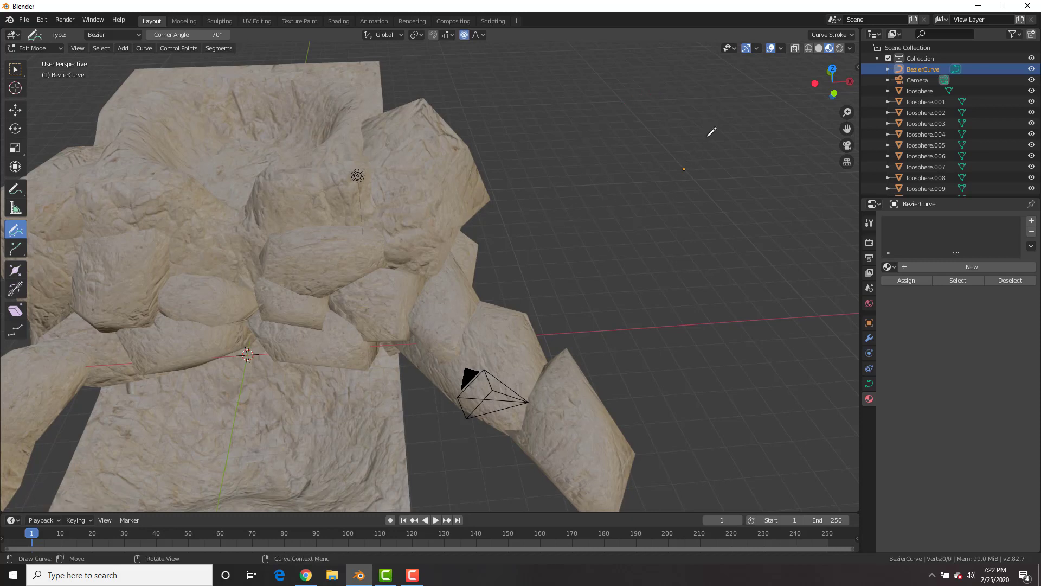
click(848, 35)
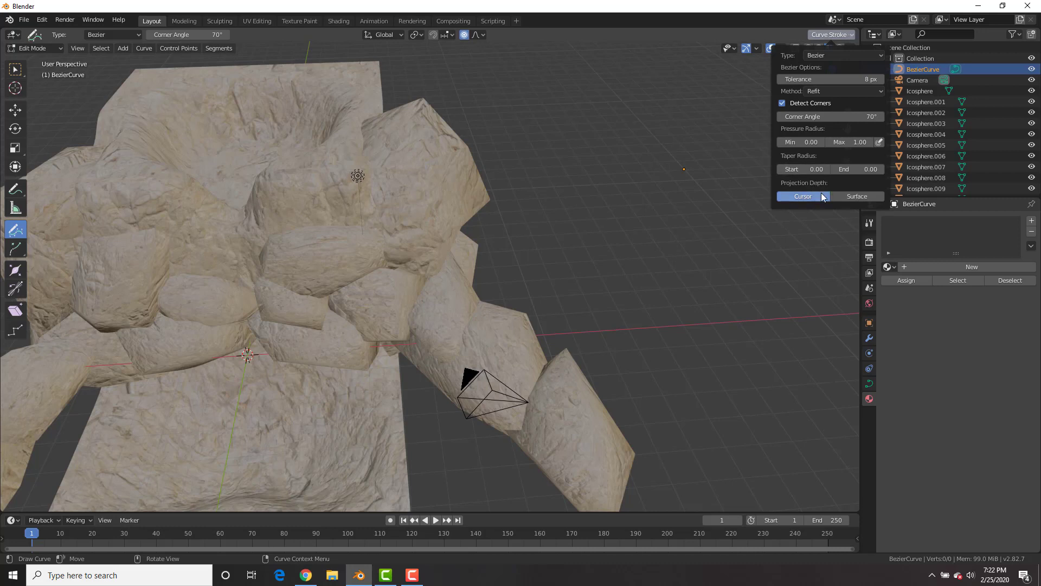
click(848, 195)
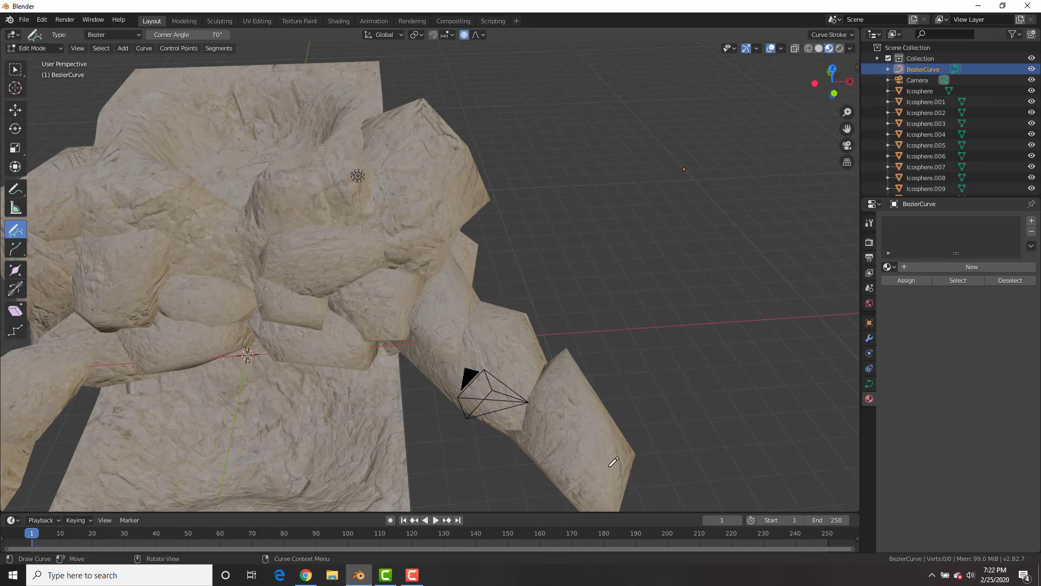
Step: Try drawing a surface-projected curve stroke from the outermost camera-side rock up toward the cliff
drag(419, 274, 404, 262)
mouse_move(583, 296)
middle_down()
mouse_move(574, 244)
mouse_move(547, 305)
mouse_move(566, 298)
mouse_move(558, 239)
mouse_move(572, 237)
middle_up()
scroll(562, 287, up, 2)
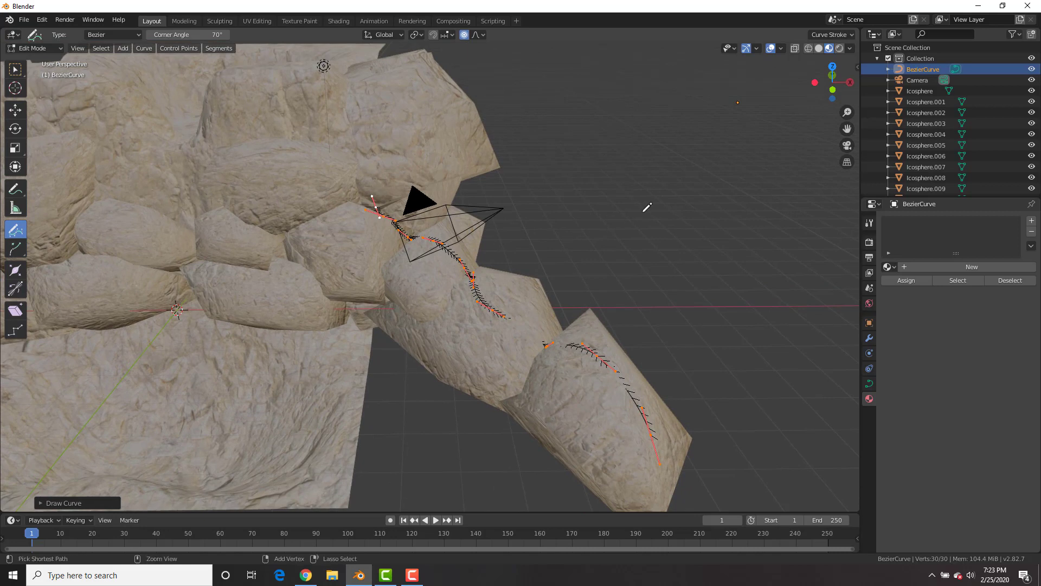
key(ctrl+z)
Step: Set the curve stroke tolerance to 2 px
click(844, 36)
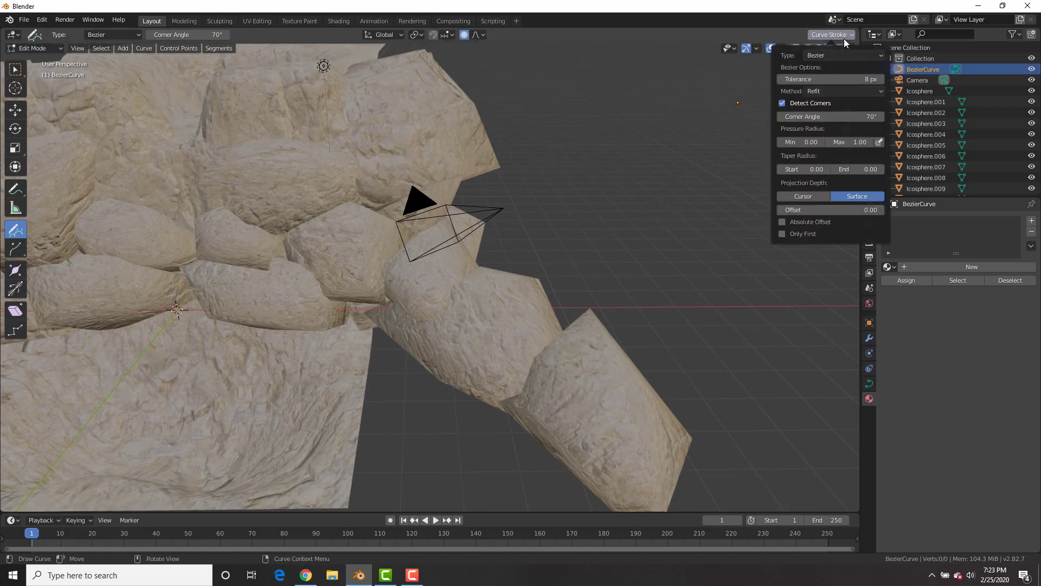
click(831, 79)
text(2)
key(Return)
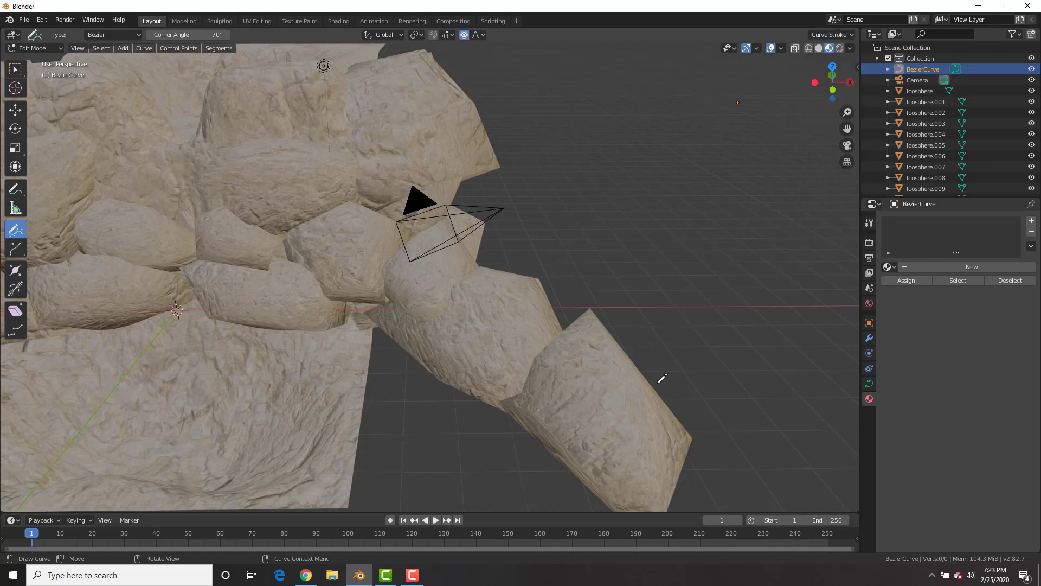
Step: Try a single continuous stroke over the camera-side rocks using the new tolerance
drag(418, 235, 416, 238)
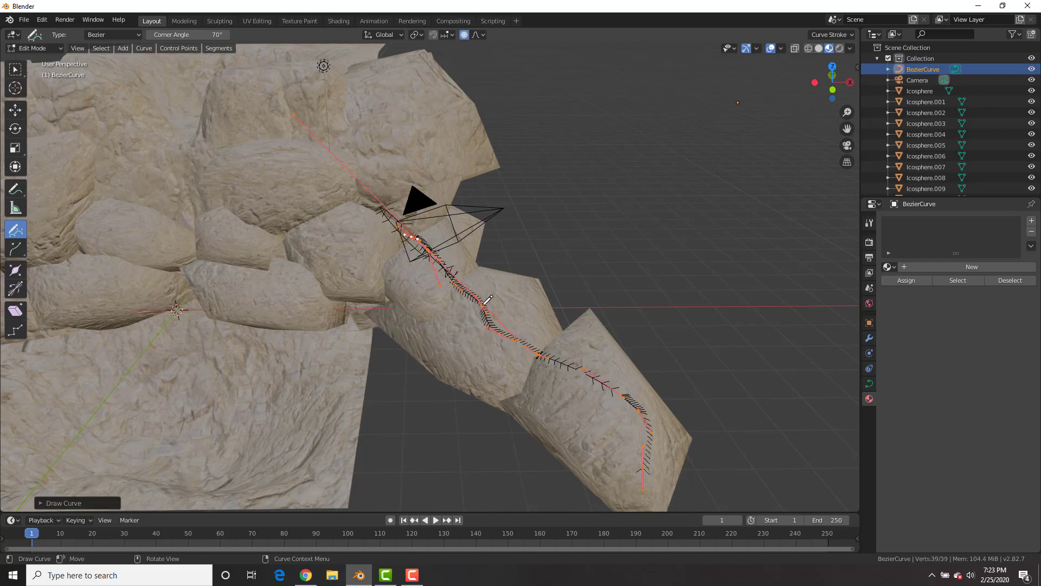
middle_drag(625, 328, 618, 303)
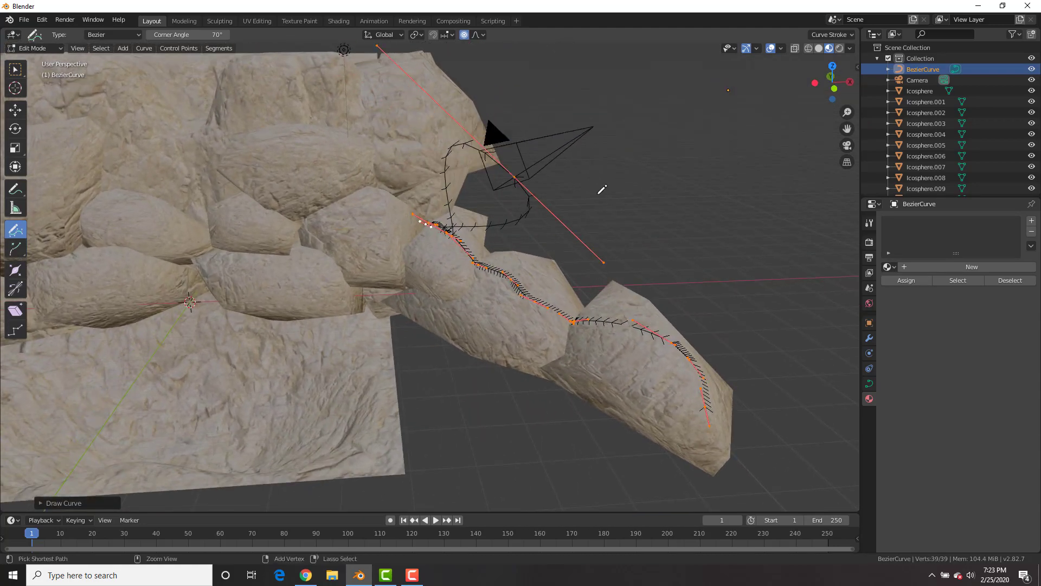
key(ctrl+z)
Step: Draw a winding main vine stroke up the three camera-side rocks and add branch strokes on both of its sides
middle_drag(602, 190, 591, 270)
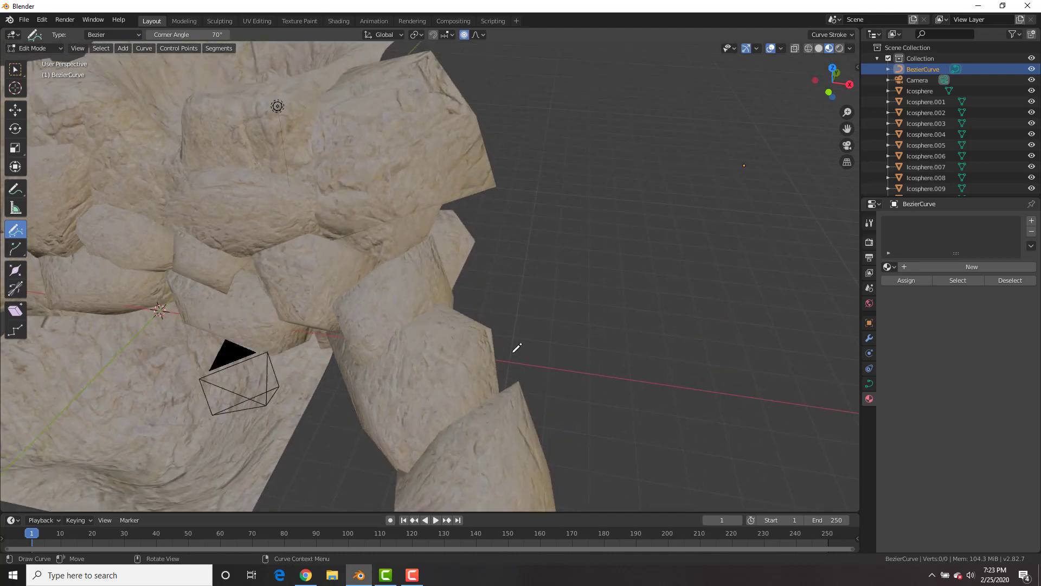
middle_drag(517, 348, 548, 252)
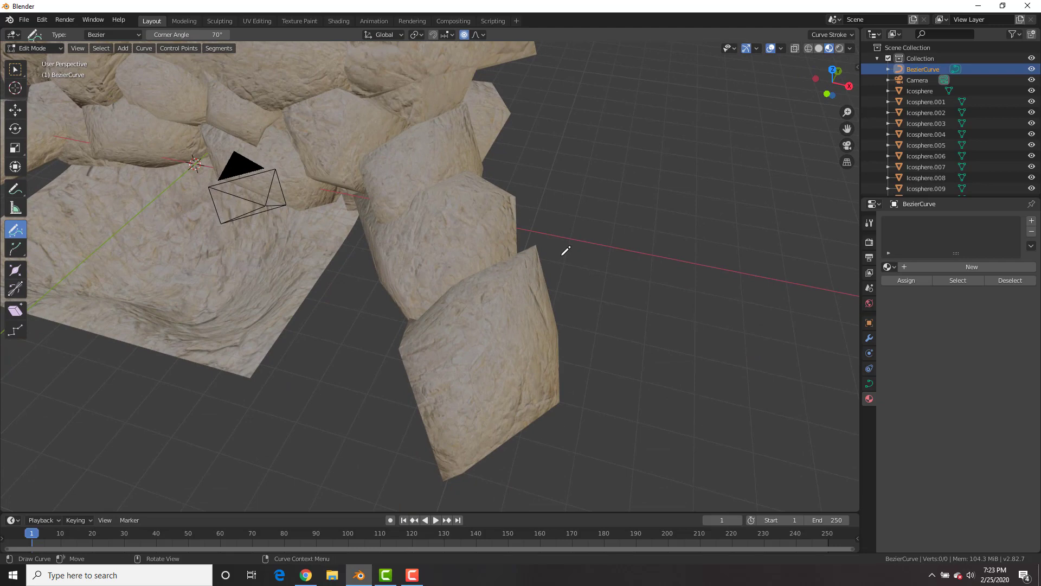
middle_drag(566, 250, 511, 344)
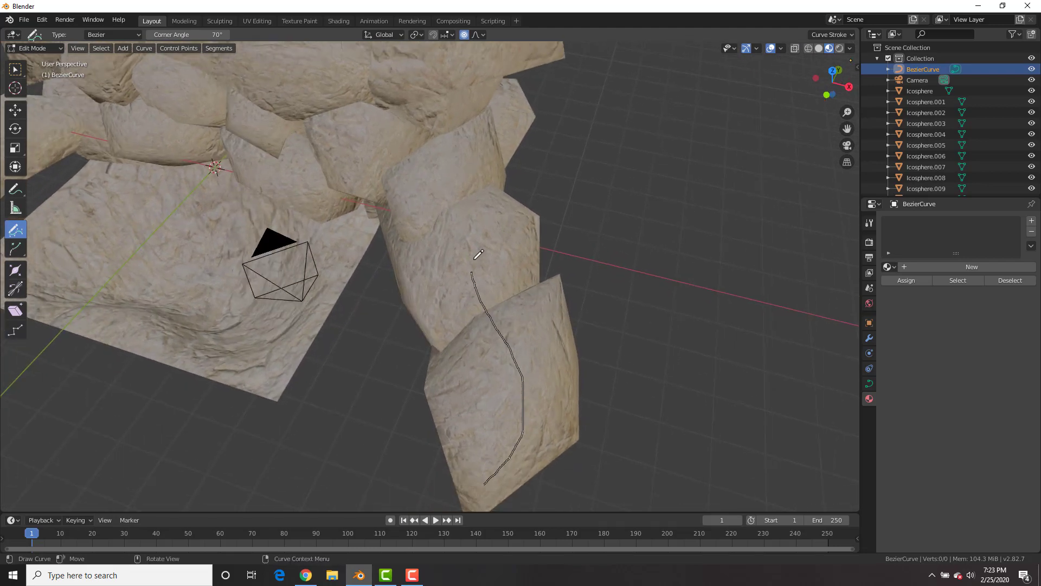
drag(431, 152, 431, 153)
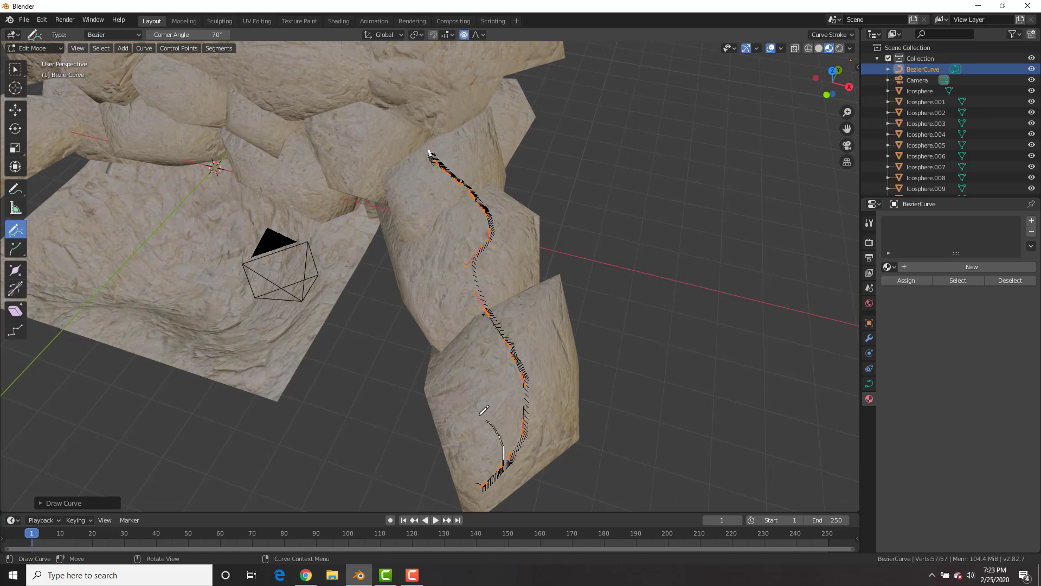
drag(453, 363, 452, 363)
drag(557, 364, 570, 345)
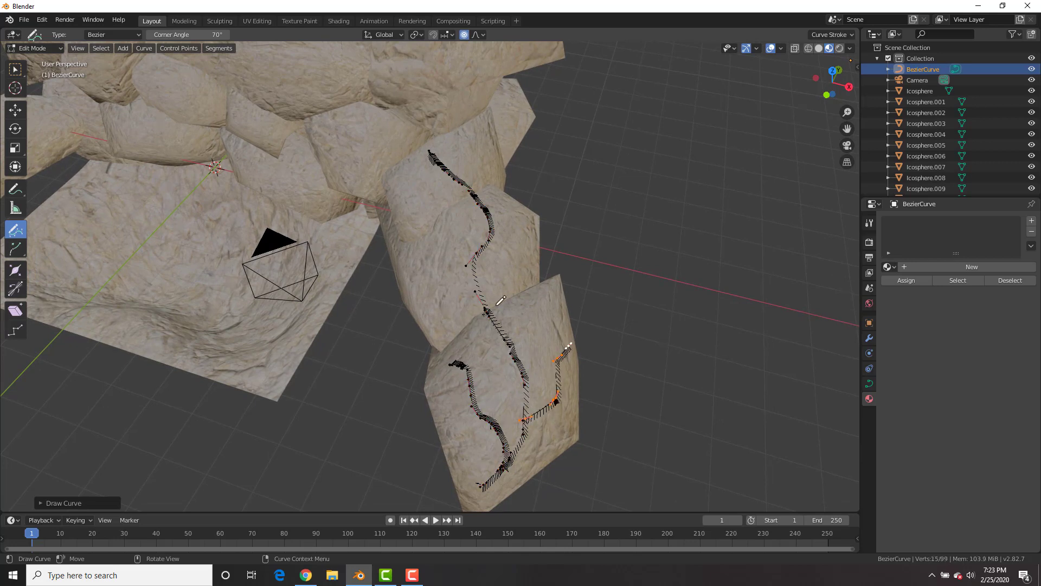
drag(409, 248, 409, 249)
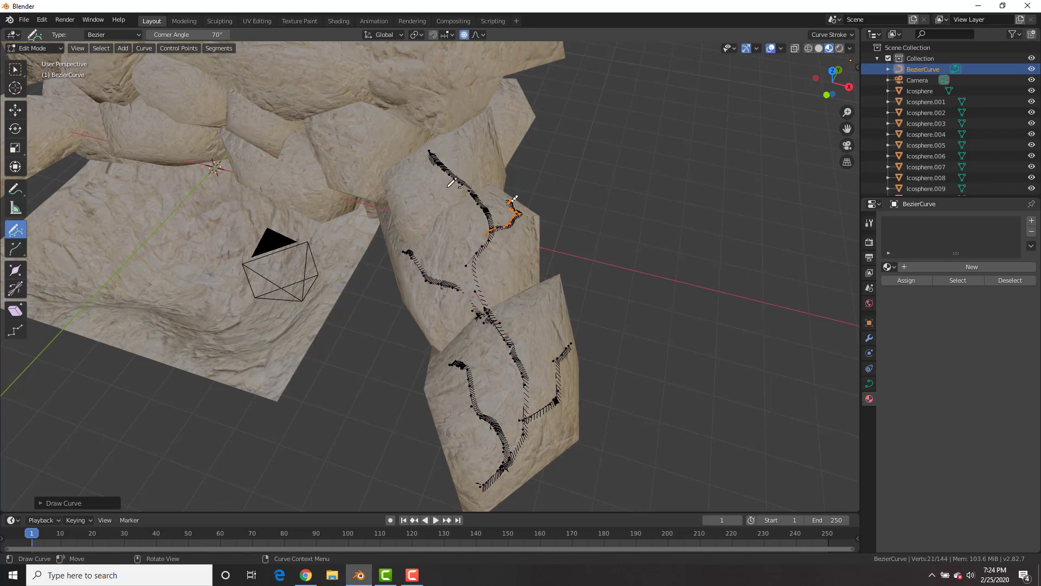
drag(396, 177, 395, 177)
Step: Draw branching vine strokes over the stacked rocks on the camera side of the waterfall, down to the bottom row
middle_drag(396, 177, 585, 273)
mouse_move(480, 317)
mouse_down()
mouse_move(529, 162)
mouse_move(607, 85)
mouse_move(497, 239)
mouse_up()
drag(550, 267, 601, 225)
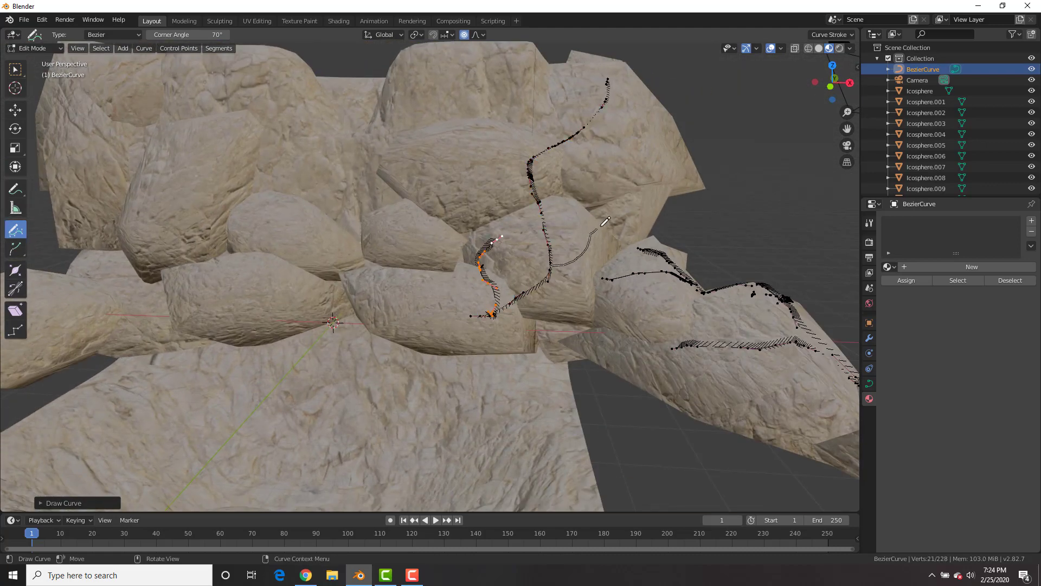
drag(386, 213, 384, 212)
drag(424, 261, 435, 197)
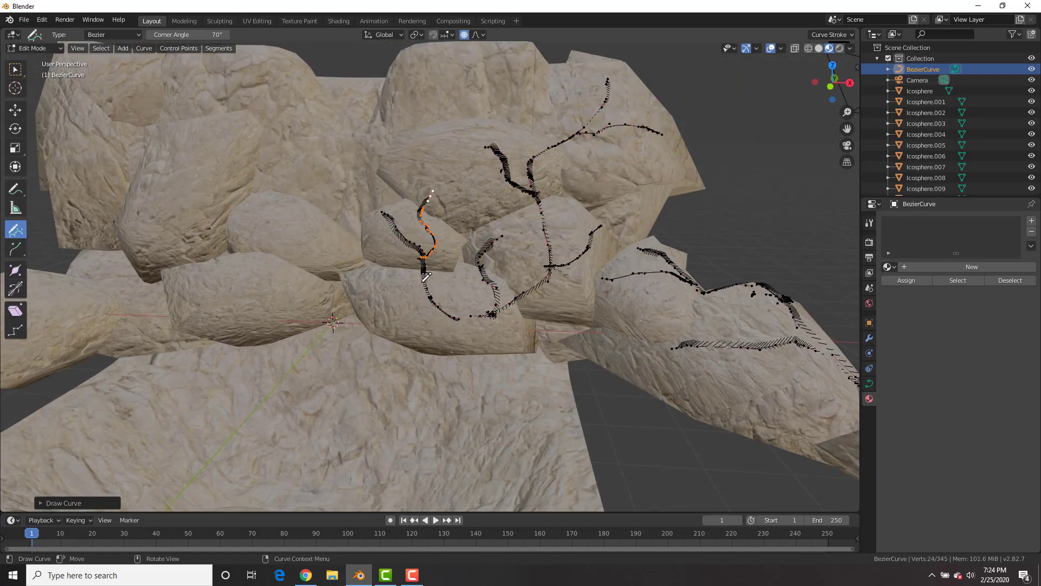
drag(424, 282, 371, 301)
Step: Draw another branching vine up the higher rocks next to the waterfall channel, undoing the first stroke attempt
shift+middle_drag(371, 302, 409, 378)
drag(474, 274, 513, 234)
key(ctrl+z)
drag(491, 299, 544, 139)
drag(486, 246, 574, 173)
drag(489, 176, 470, 130)
Step: Draw a vine with side branches over the two outer rocks on the side opposite the camera
mouse_move(581, 252)
middle_down()
mouse_move(547, 264)
mouse_move(589, 291)
middle_up()
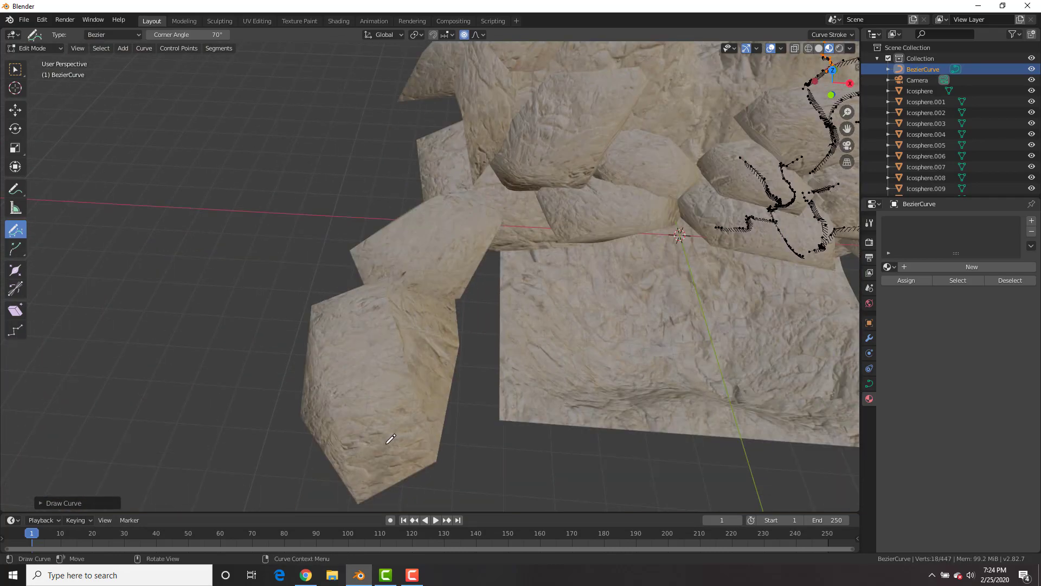
drag(384, 444, 392, 298)
drag(405, 288, 480, 199)
drag(373, 403, 436, 342)
drag(361, 347, 341, 299)
drag(429, 246, 515, 206)
Step: Draw tall branching vine strokes up the stacked rocks of the cliff opposite the camera side
middle_drag(519, 206, 531, 166)
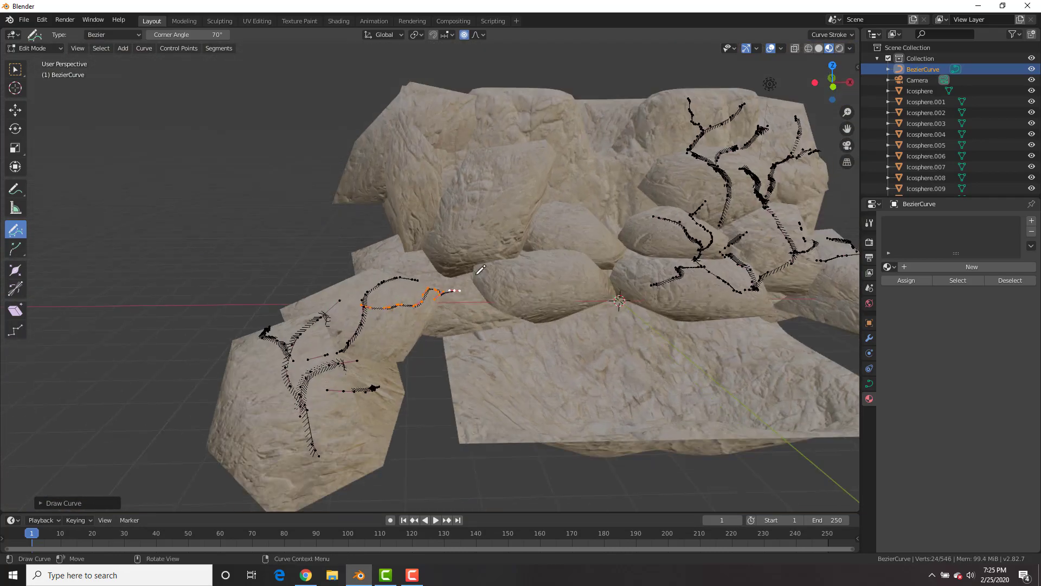
drag(474, 281, 537, 106)
drag(479, 255, 551, 219)
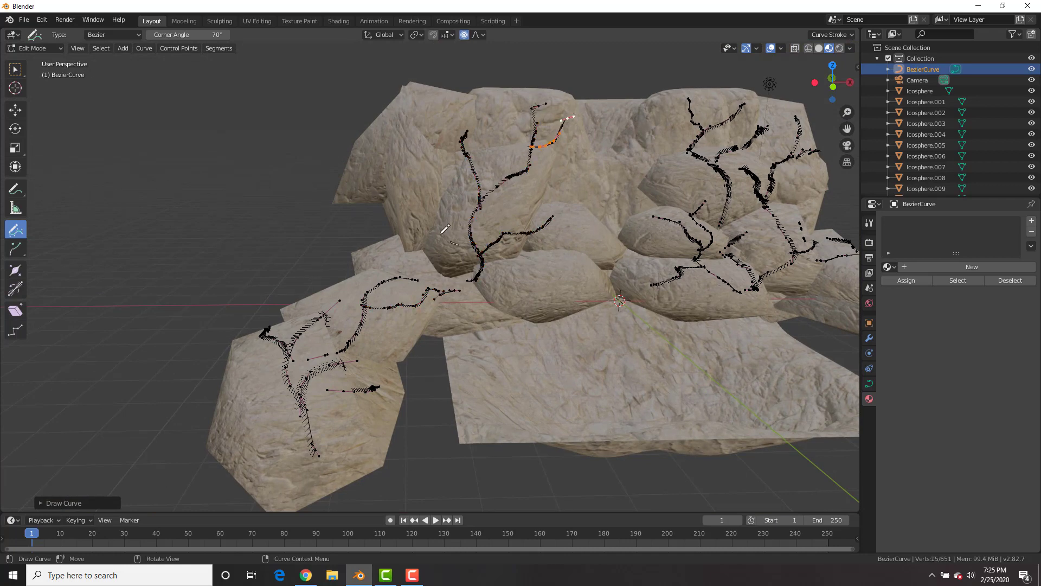
drag(388, 157, 387, 158)
Step: Draw a last vine stroke on the bottom-row rocks opposite the camera side, and return to Object Mode
middle_drag(387, 157, 671, 251)
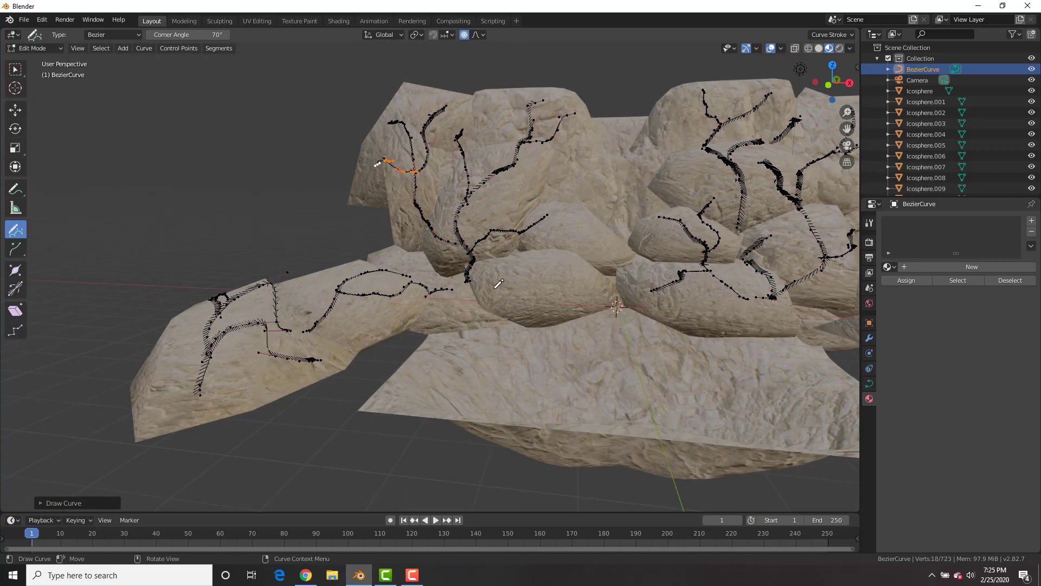
drag(463, 320, 463, 321)
middle_drag(463, 321, 602, 189)
key(Tab)
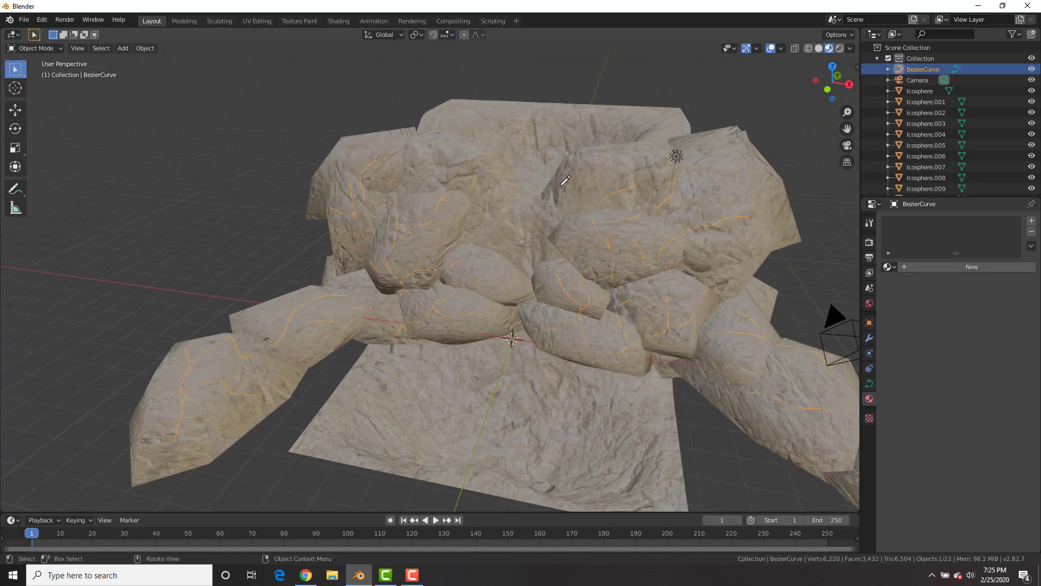
Step: Give the vine curve thickness by setting its bevel depth to 0.02 m, and check it over the rocks
middle_drag(597, 212, 612, 228)
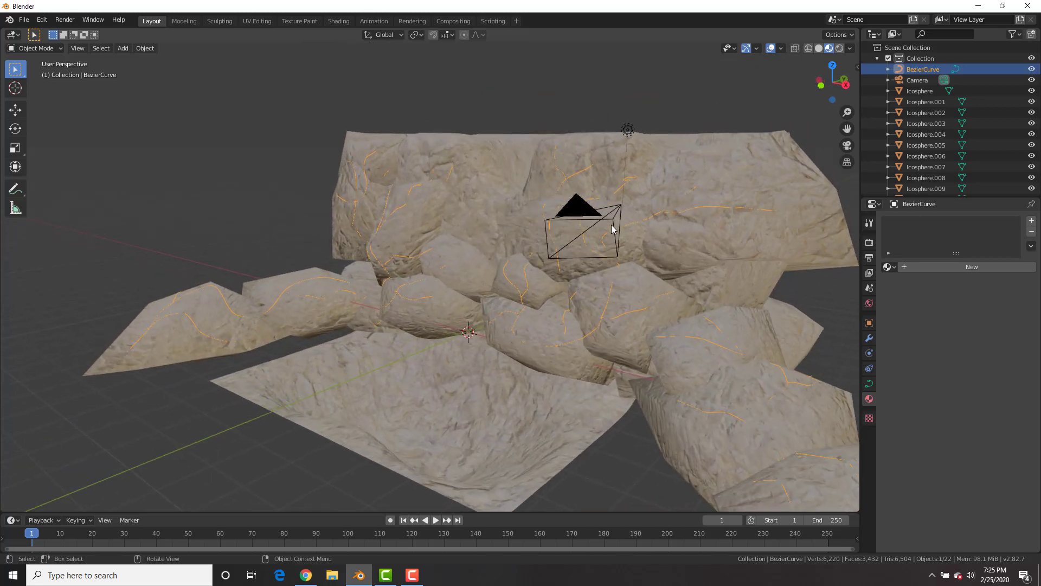
click(869, 383)
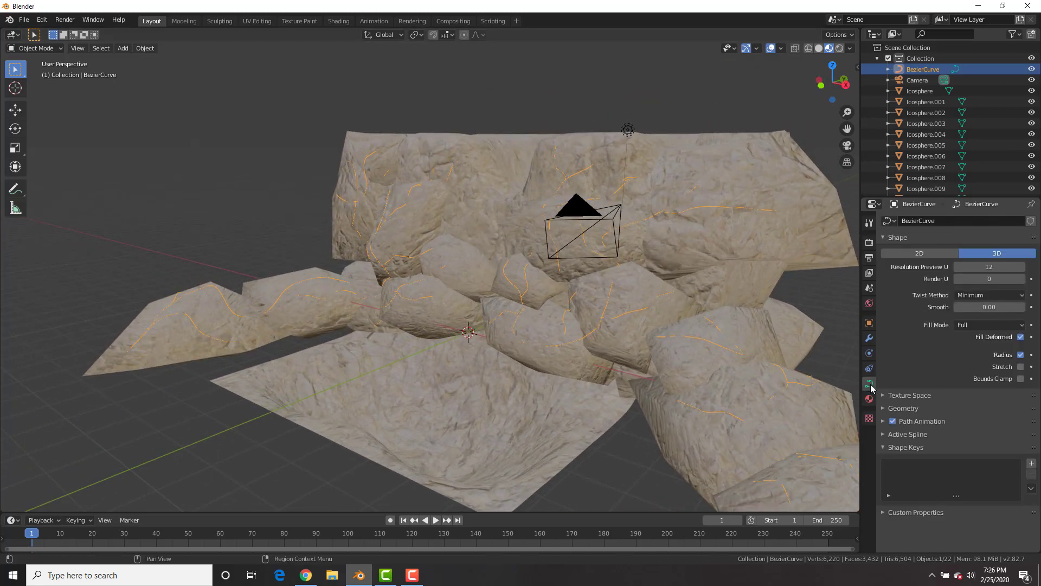
click(904, 409)
scroll(912, 411, down, 3)
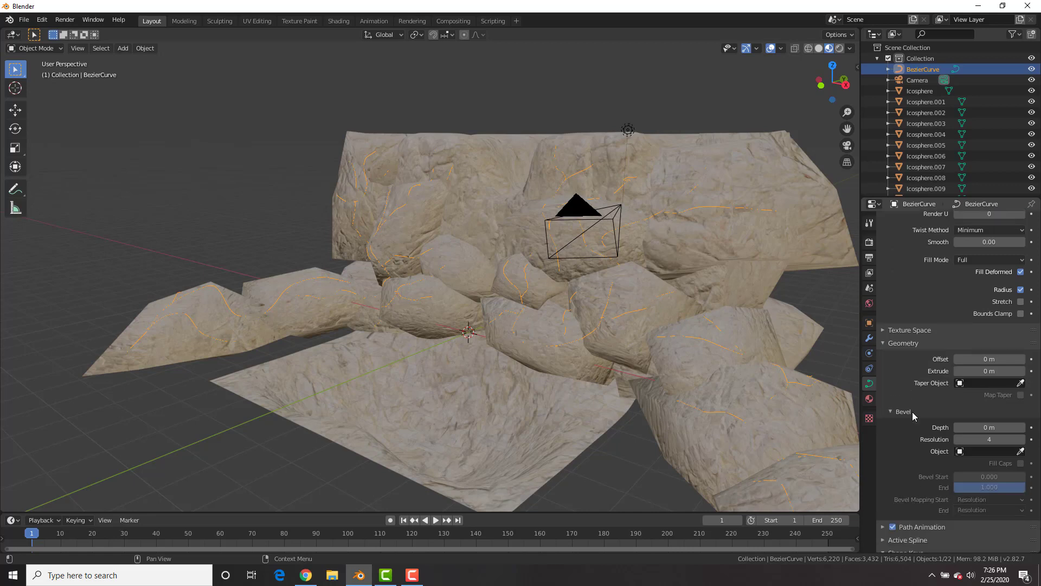
click(1022, 428)
click(1022, 427)
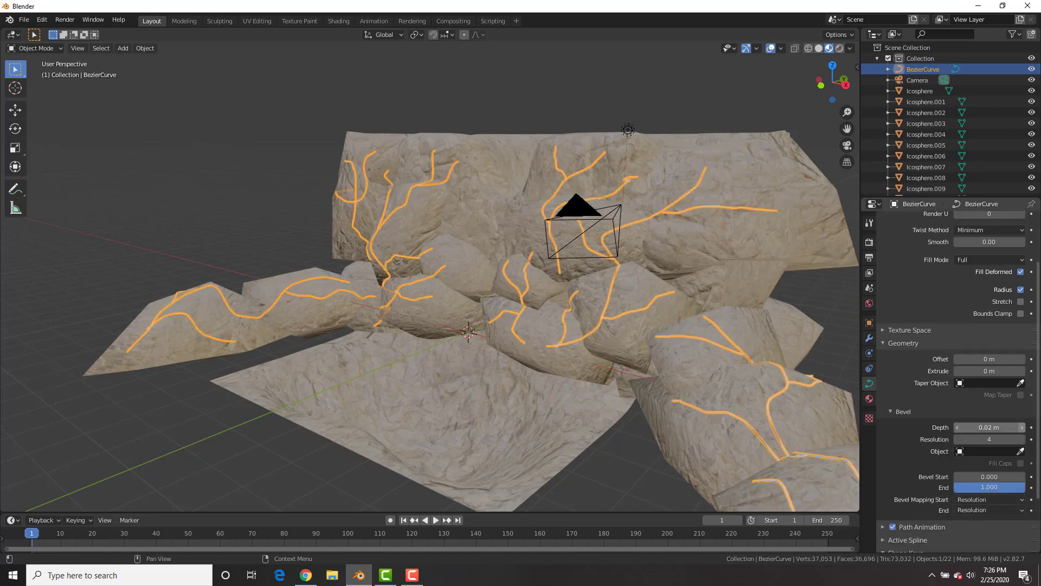
middle_drag(513, 188, 545, 207)
scroll(532, 230, up, 8)
scroll(531, 230, down, 8)
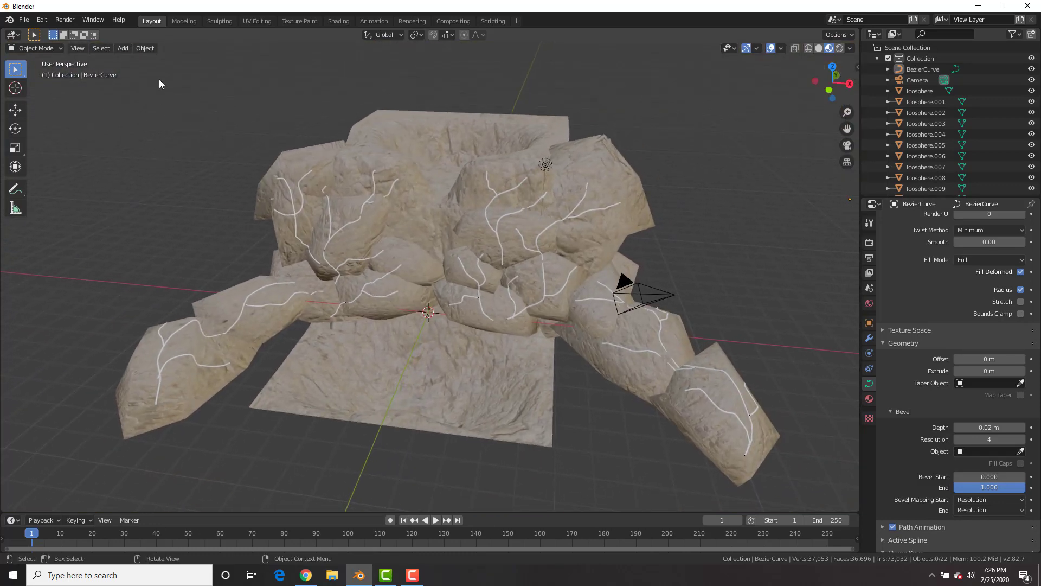
Step: Convert the vine curve into a mesh
click(143, 49)
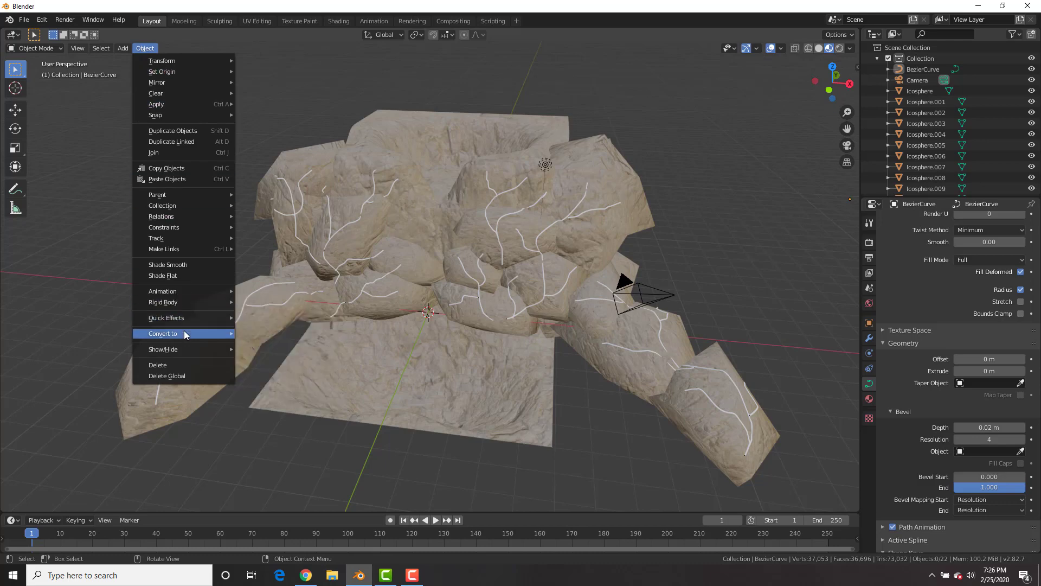
click(339, 230)
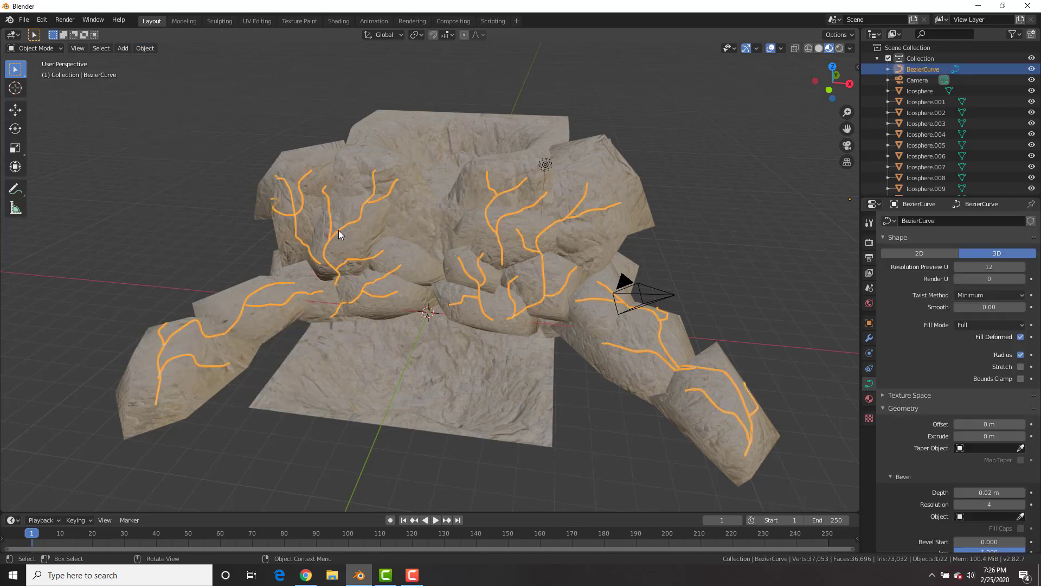
click(145, 49)
mouse_move(174, 333)
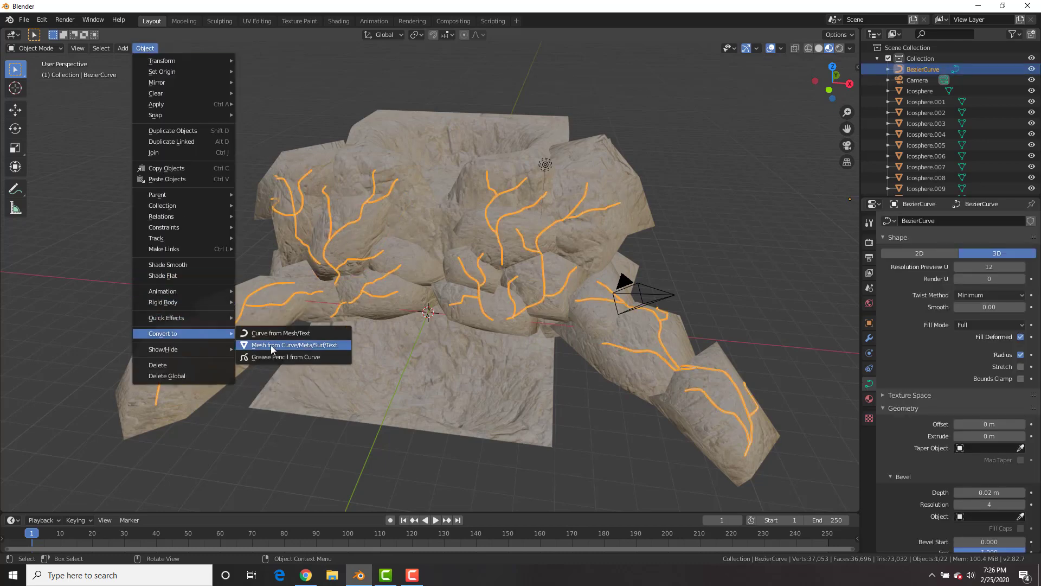
click(271, 345)
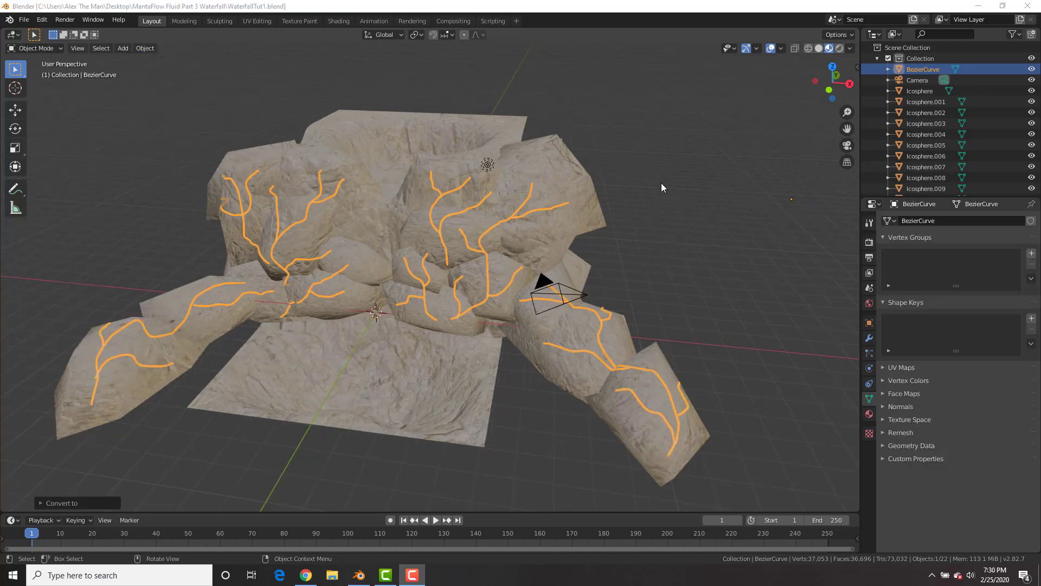
Step: Add a plane, place it clear of the rocks, and frame it in top view
middle_drag(684, 220, 555, 236)
key(shift+a)
mouse_move(547, 243)
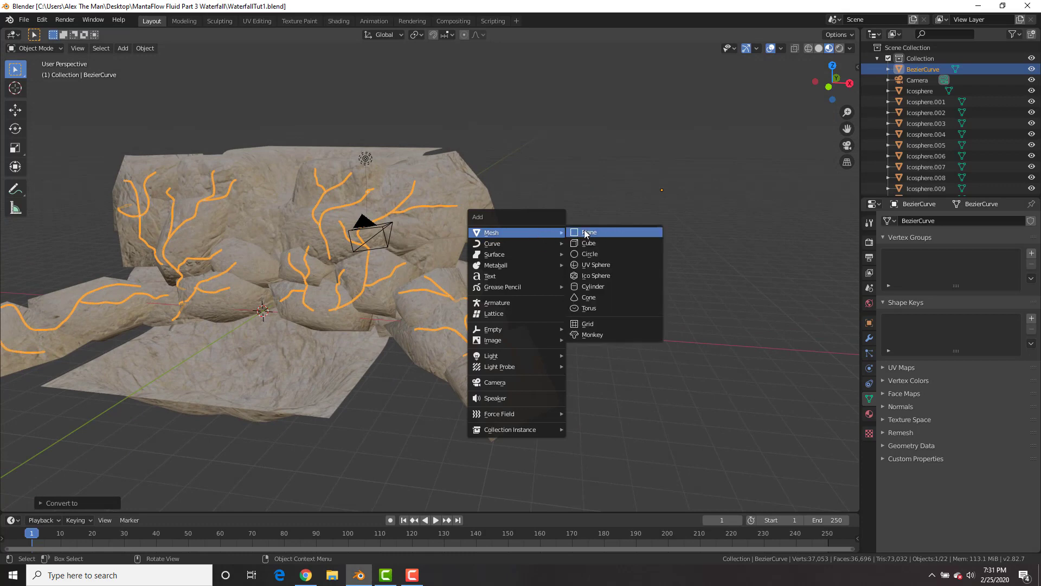
click(590, 235)
key(g)
click(654, 279)
key(KP_7)
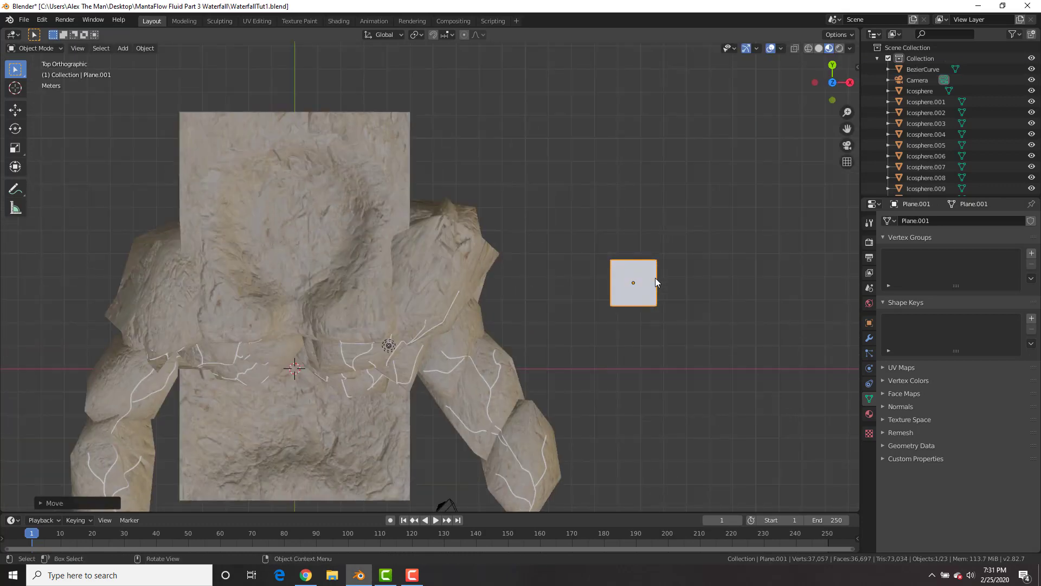
key(KP_Decimal)
Step: Add centred vertical and horizontal loop cuts to the plane and pull the top middle vertex up along Y into a tip
key(Tab)
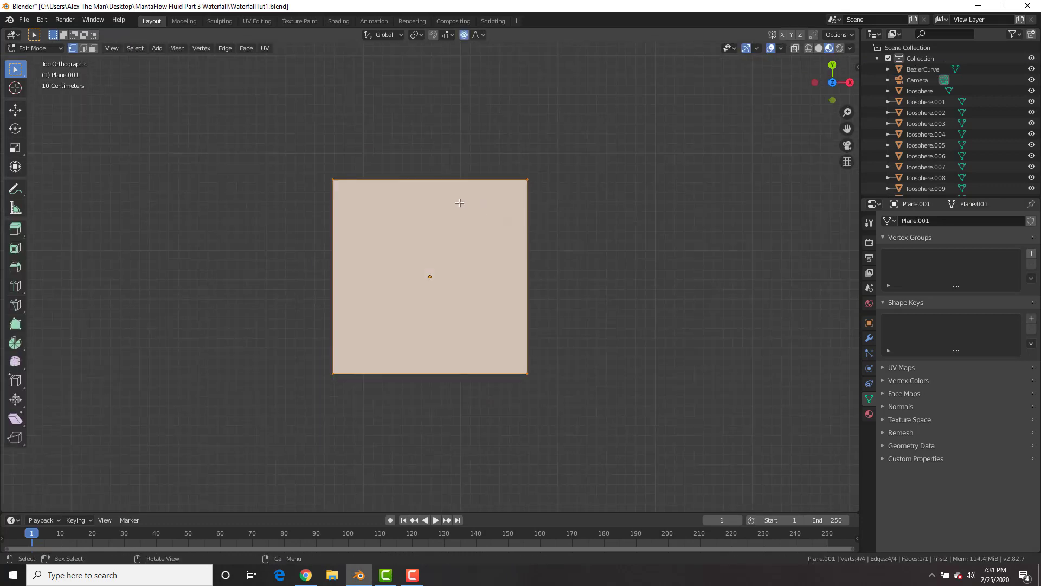
click(430, 194)
right_click(439, 254)
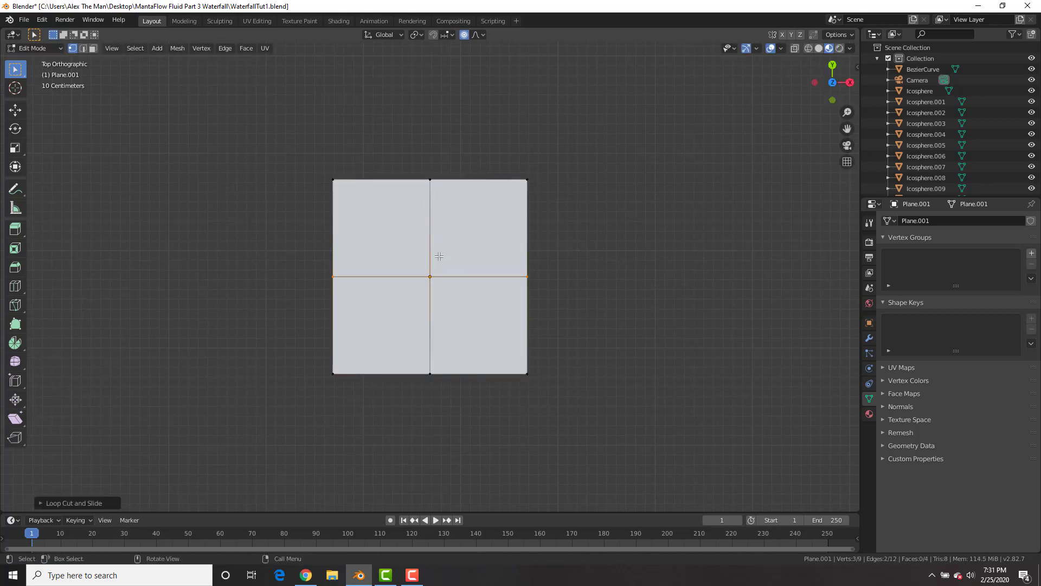
key(g)
key(y)
scroll(440, 155, up, 3)
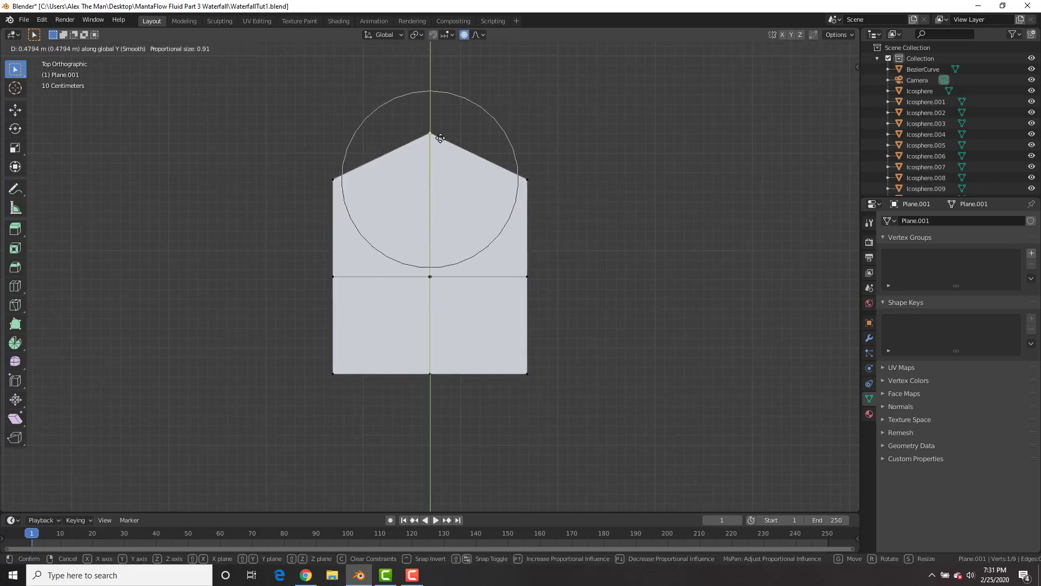
click(443, 119)
Step: Lower the leaf's middle row of vertices along Y and widen it by a factor of about 1.5 along X
key(g)
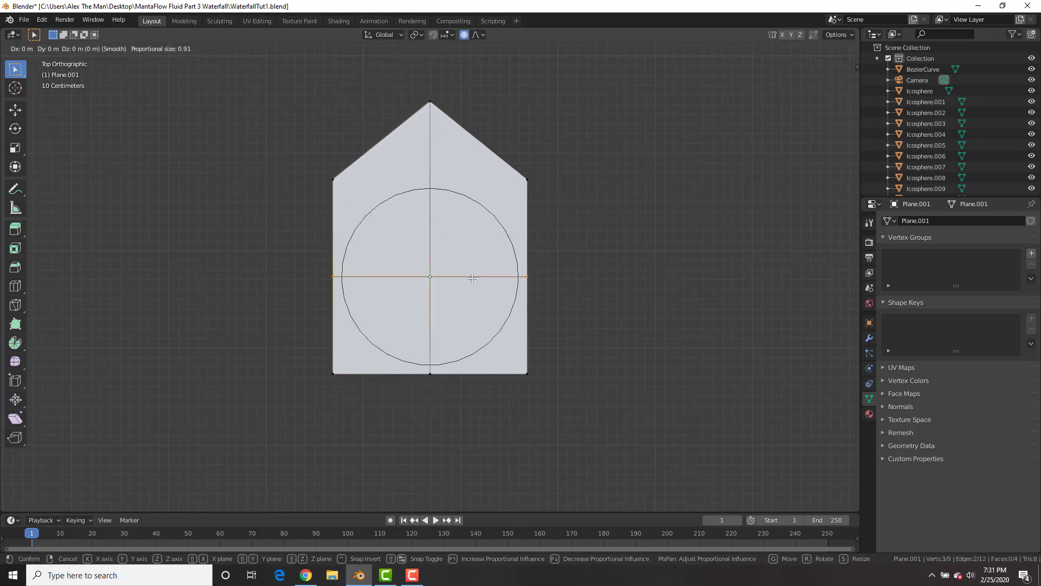
key(y)
click(465, 316)
key(s)
key(x)
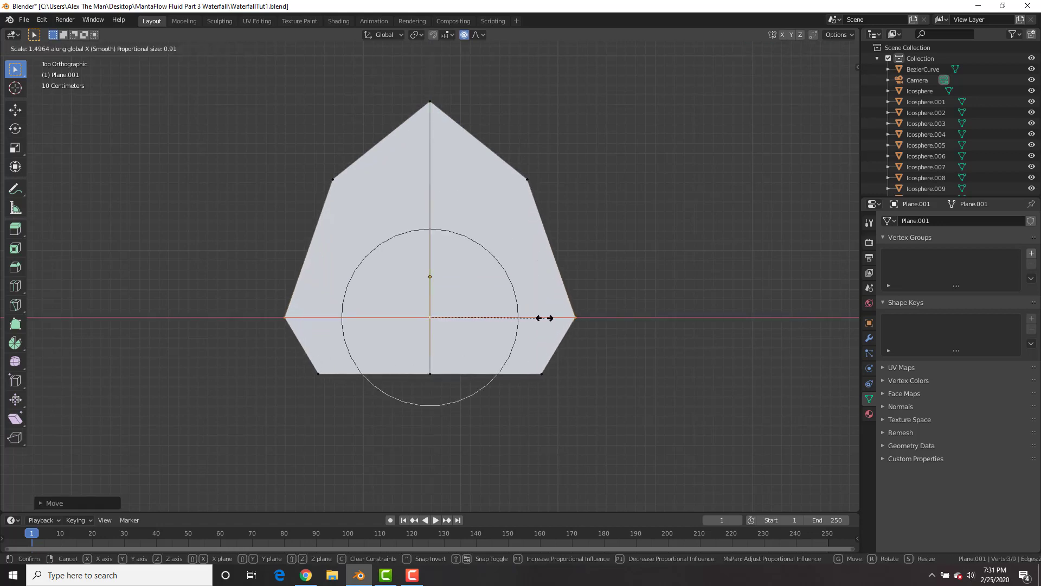
click(544, 318)
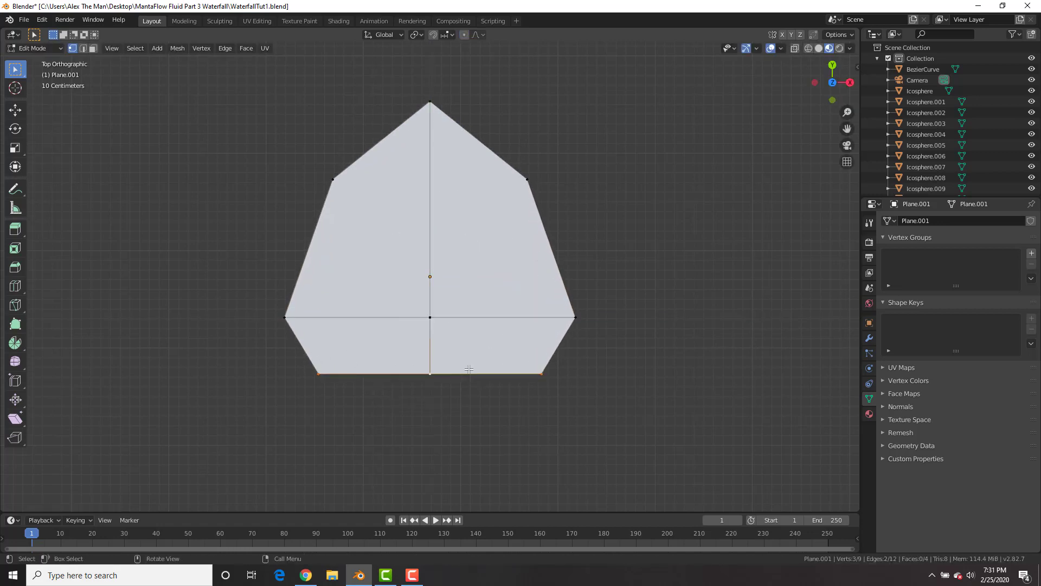
Step: Extrude the leaf's bottom edge into a tapered base, narrowing it along X and lowering it about 0.2 m further along Y
key(e)
click(483, 426)
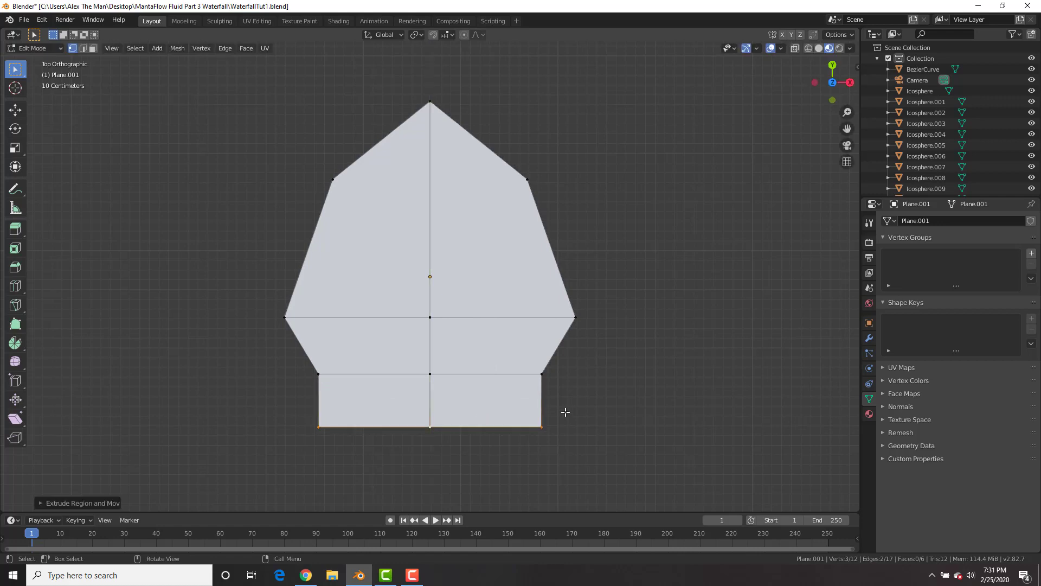
key(s)
key(x)
click(496, 414)
key(g)
key(y)
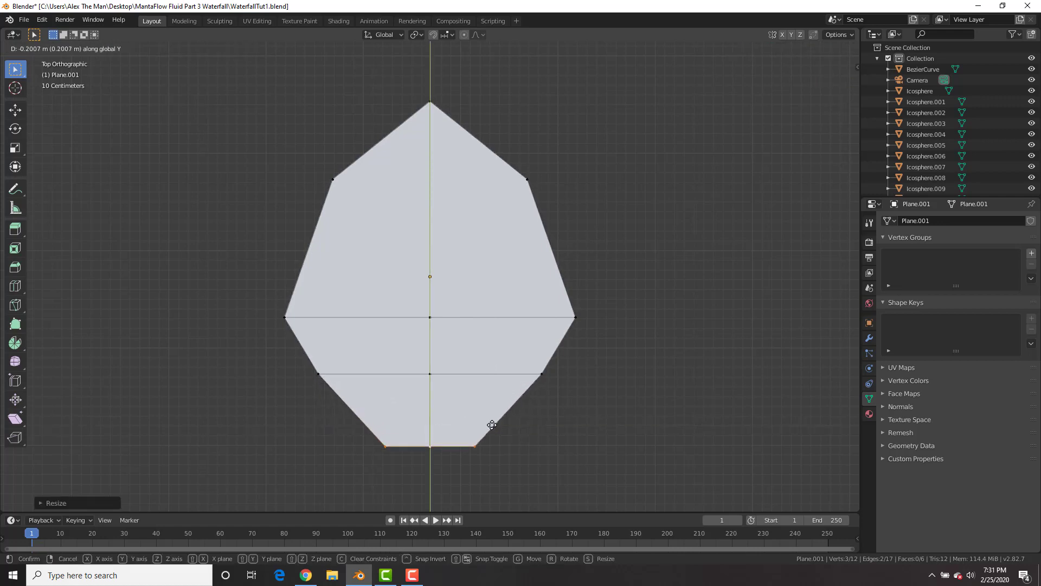
click(492, 425)
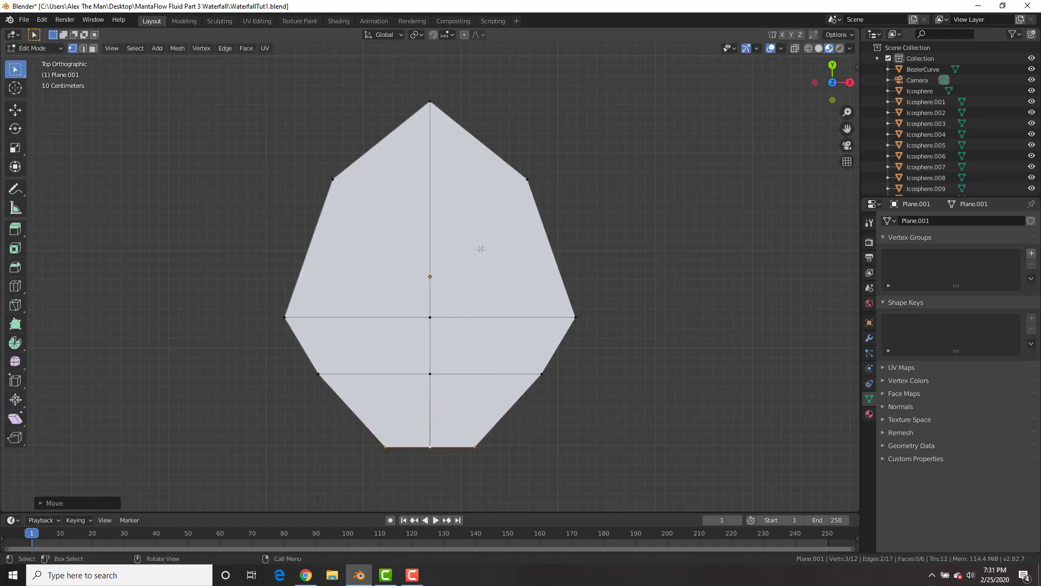
key(a)
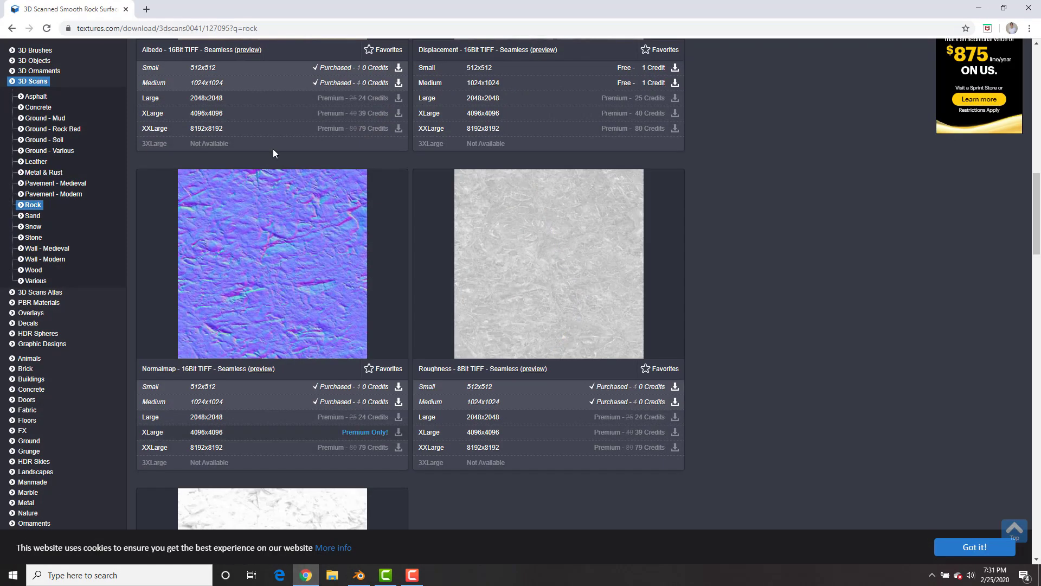
Step: Switch to textures.com in the browser, search for leaf, and examine the texture maps of 3D Scanned Ivy Leaves Atlas 01
scroll(272, 149, up, 10)
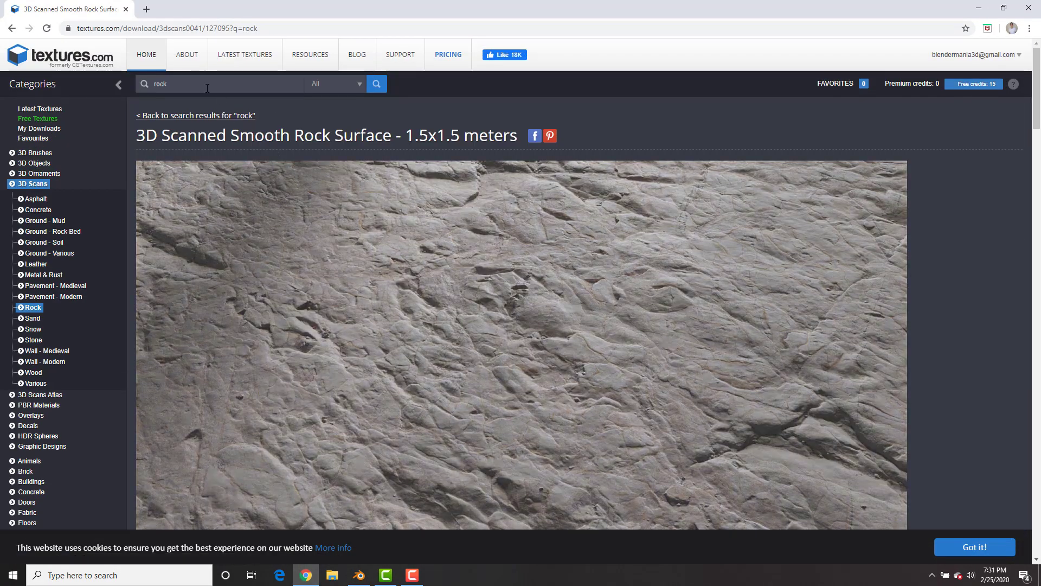
double_click(206, 88)
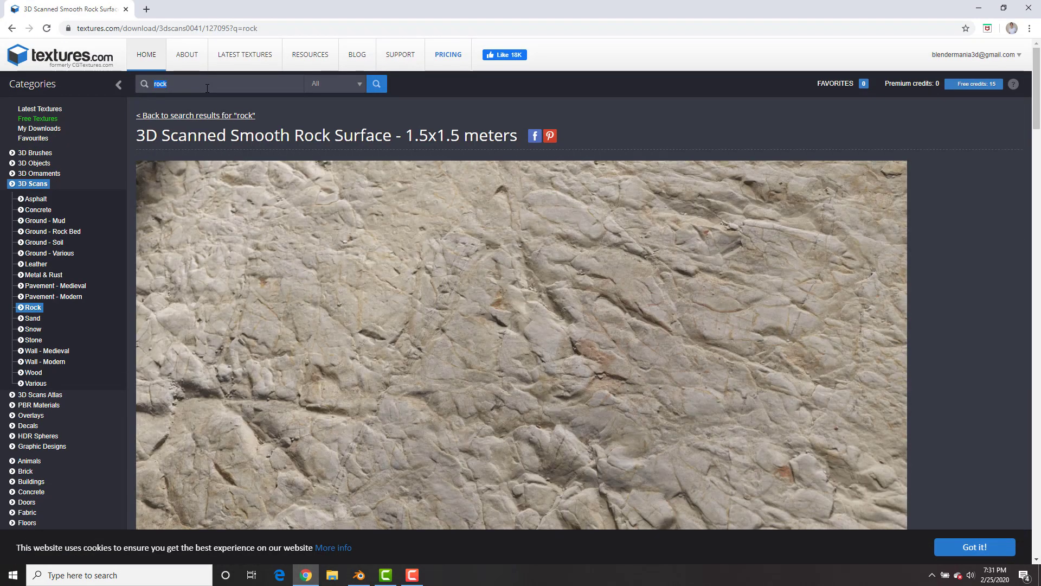
key(Return)
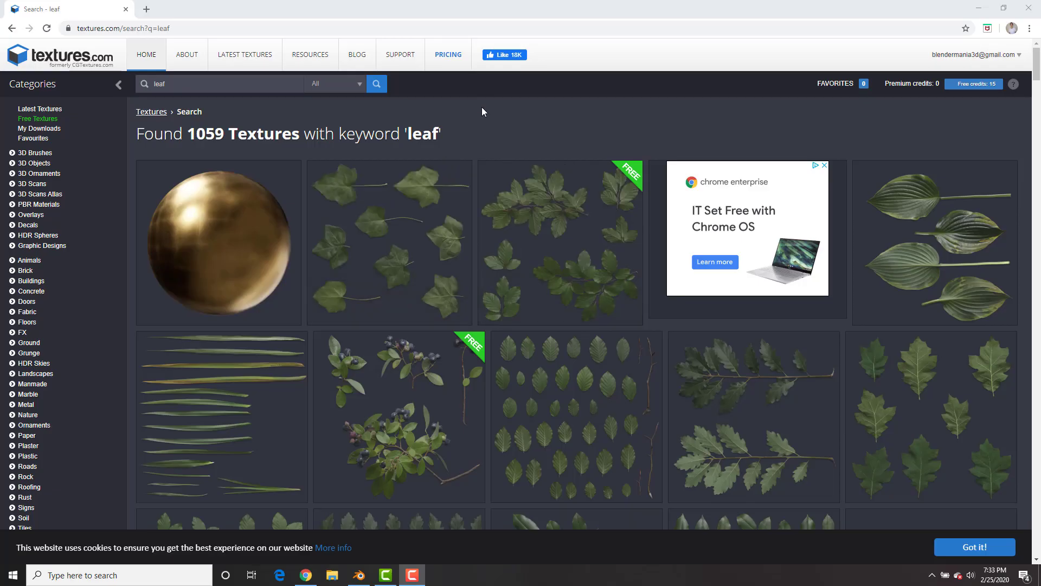
click(407, 211)
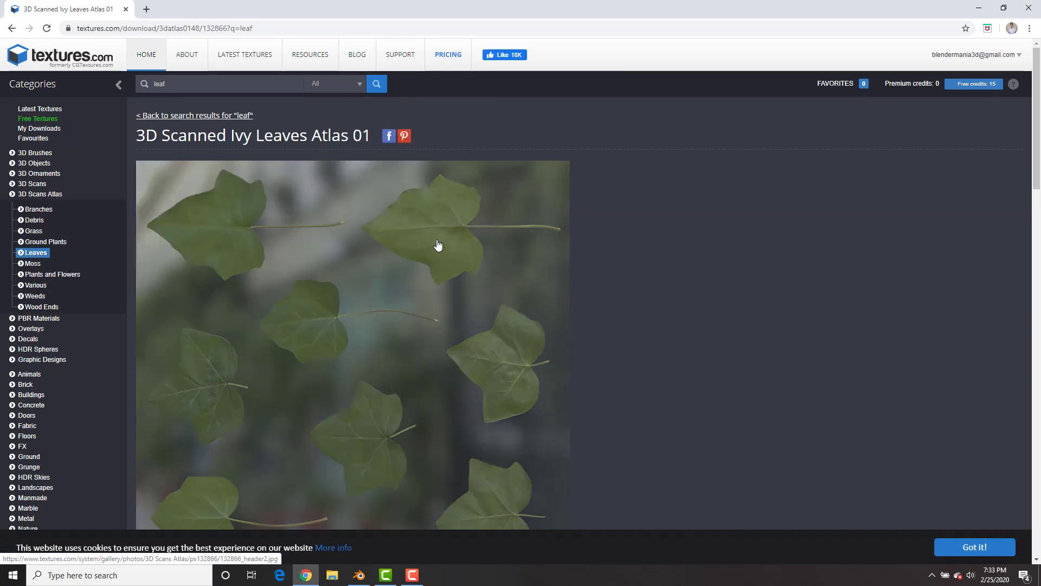
scroll(418, 279, down, 7)
scroll(325, 303, down, 2)
scroll(305, 347, down, 4)
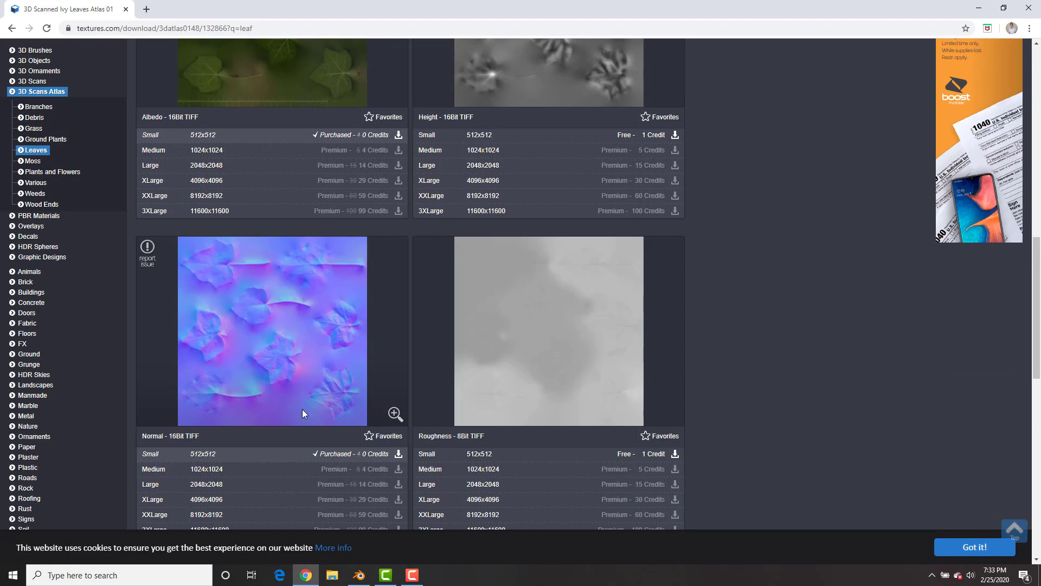
scroll(326, 410, up, 6)
Step: Switch back to Blender, create a new material for the leaf plane, and assign an Image Texture to its Base Color
click(359, 575)
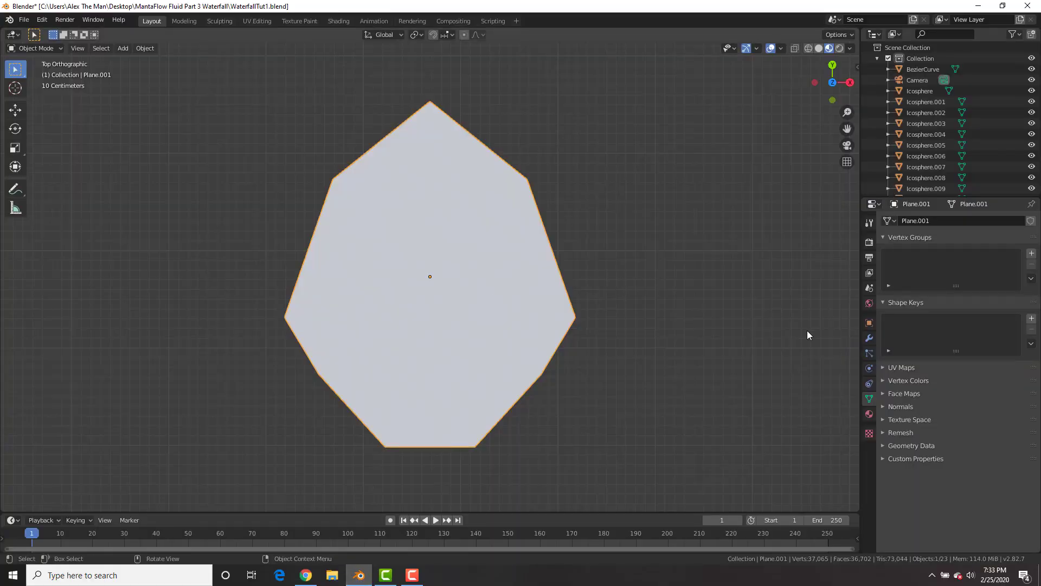
click(870, 414)
click(950, 266)
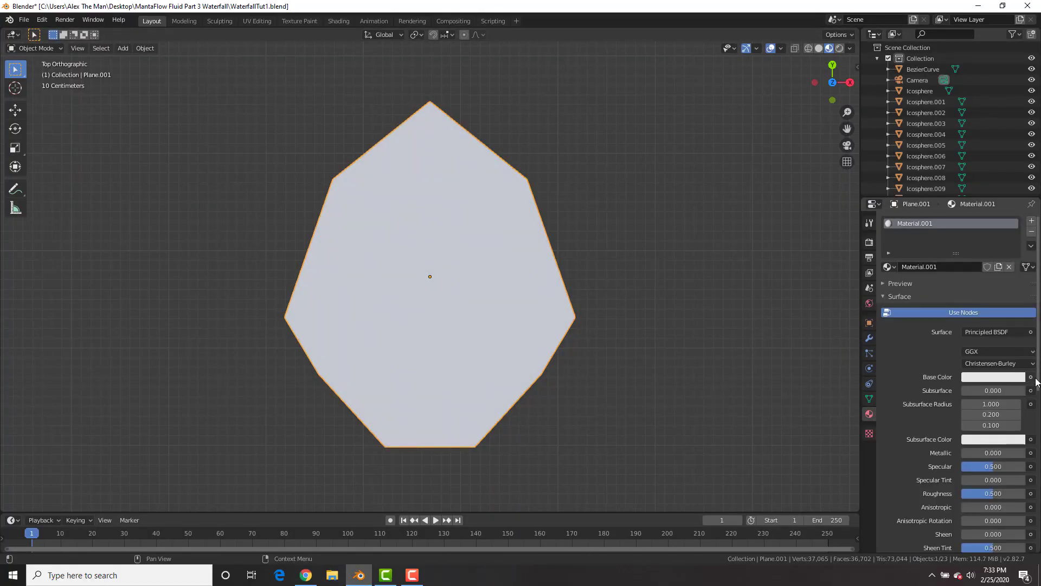
click(1031, 377)
click(807, 453)
Step: Load TexturesCom_Leaves_Ivy01_512_albedo.tif from the Textures\Leaf 1 folder as the Base Color image
click(1023, 391)
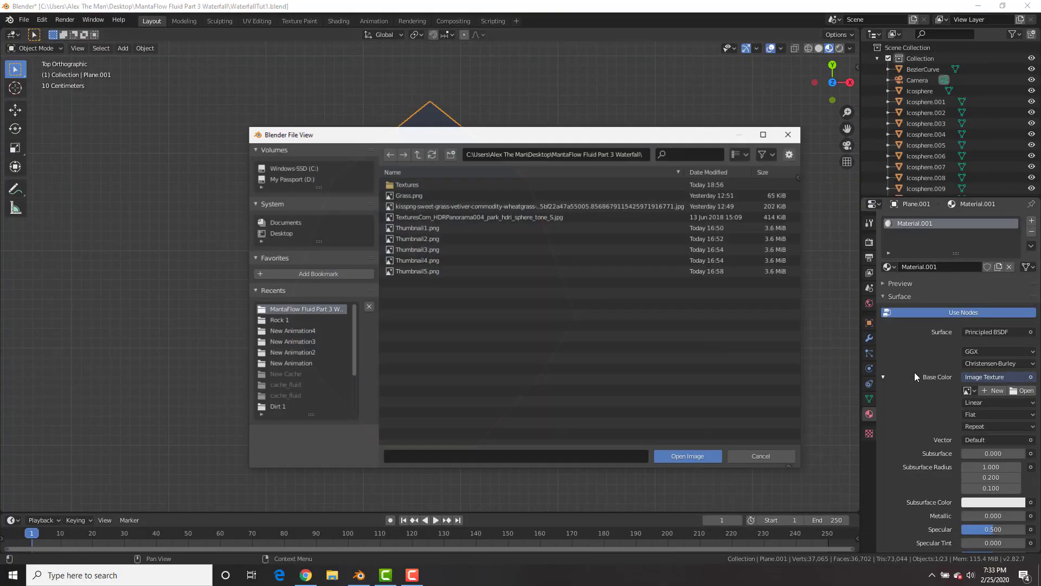
double_click(410, 185)
double_click(412, 219)
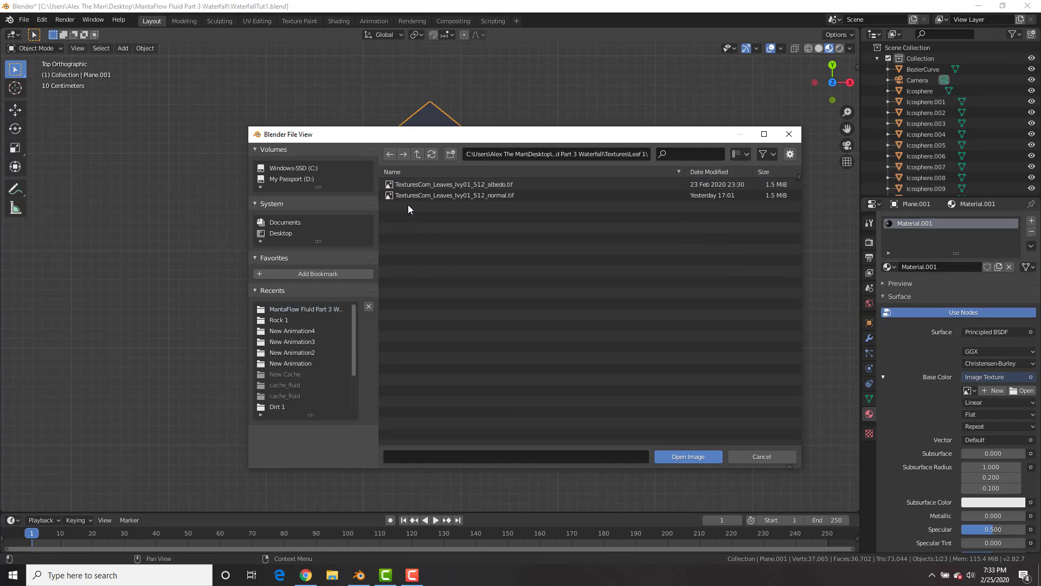
double_click(437, 184)
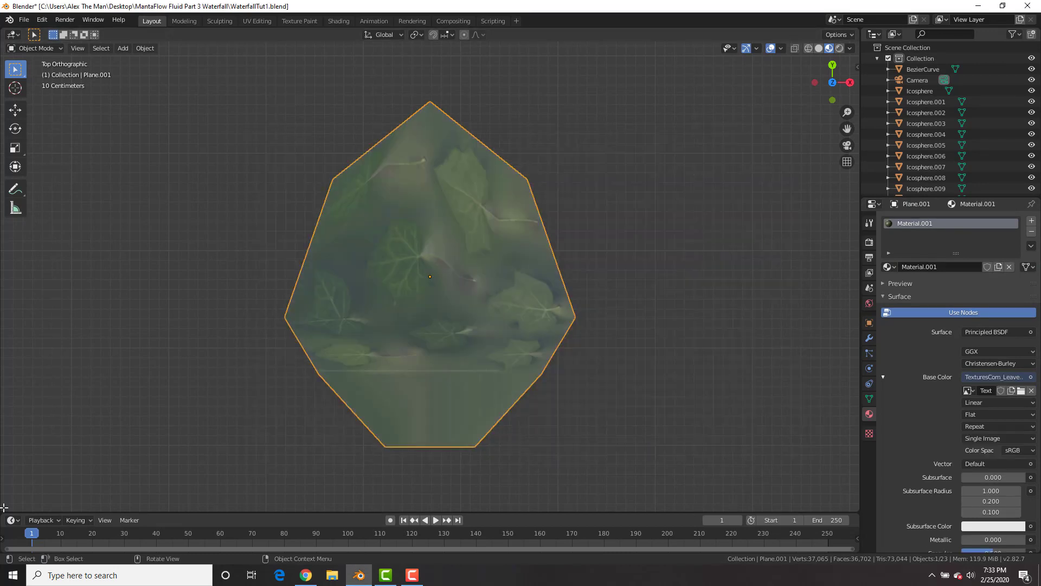
Step: Split off a UV Editor area beside the viewport and unwrap all faces of the leaf mesh
drag(4, 508, 240, 498)
click(13, 34)
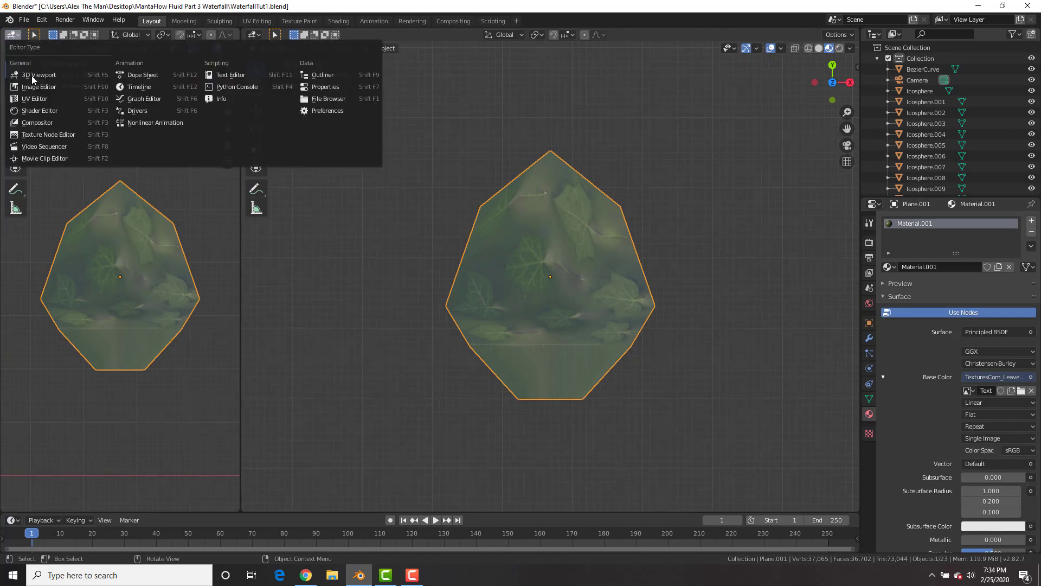
click(33, 77)
key(Tab)
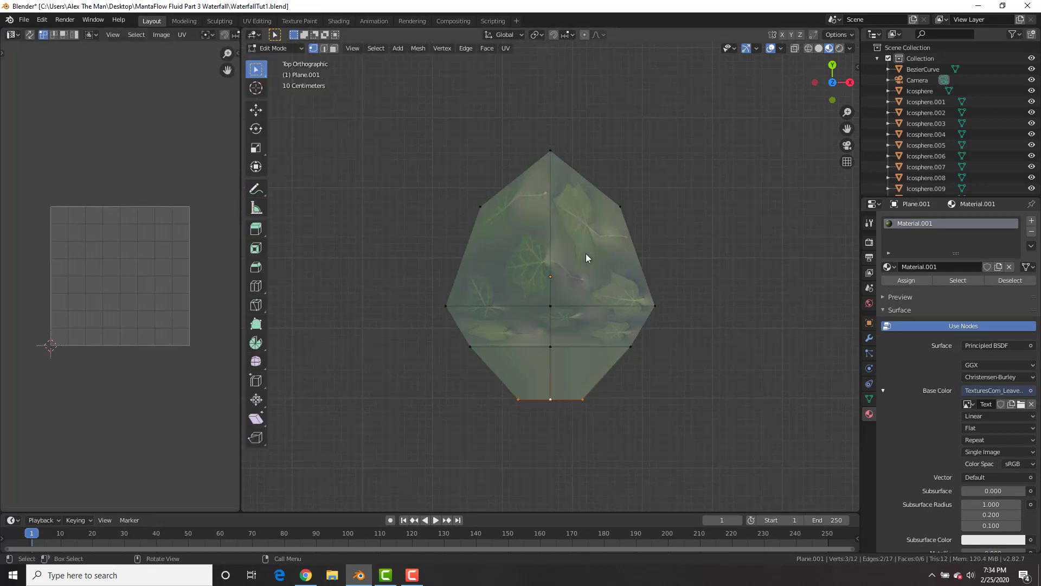
key(a)
key(u)
click(532, 228)
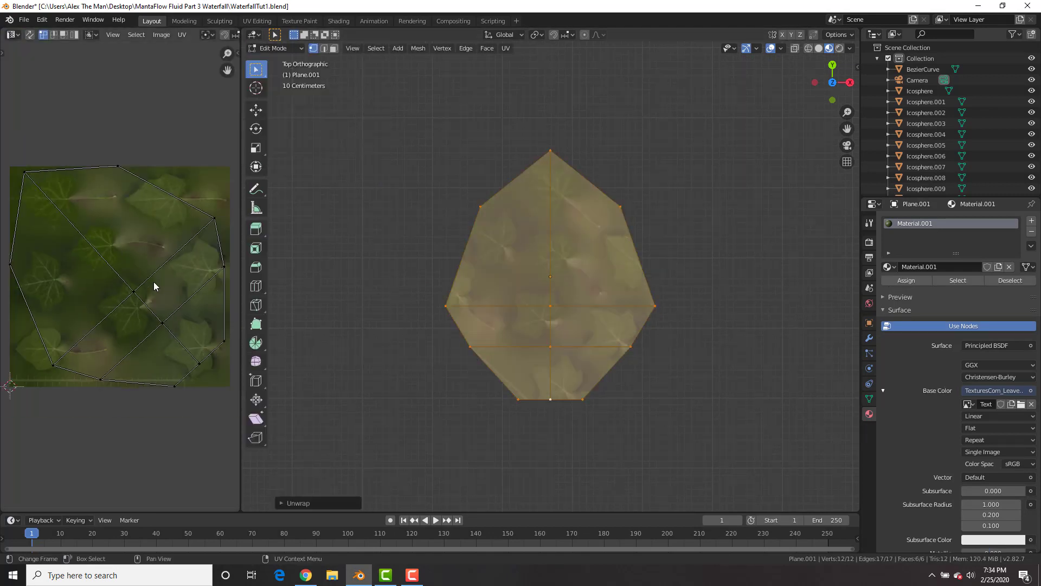
Step: Scale down, move and rotate the leaf mesh's UVs to align them with the uppermost horizontal ivy leaf in the texture
key(a)
key(s)
click(152, 313)
key(g)
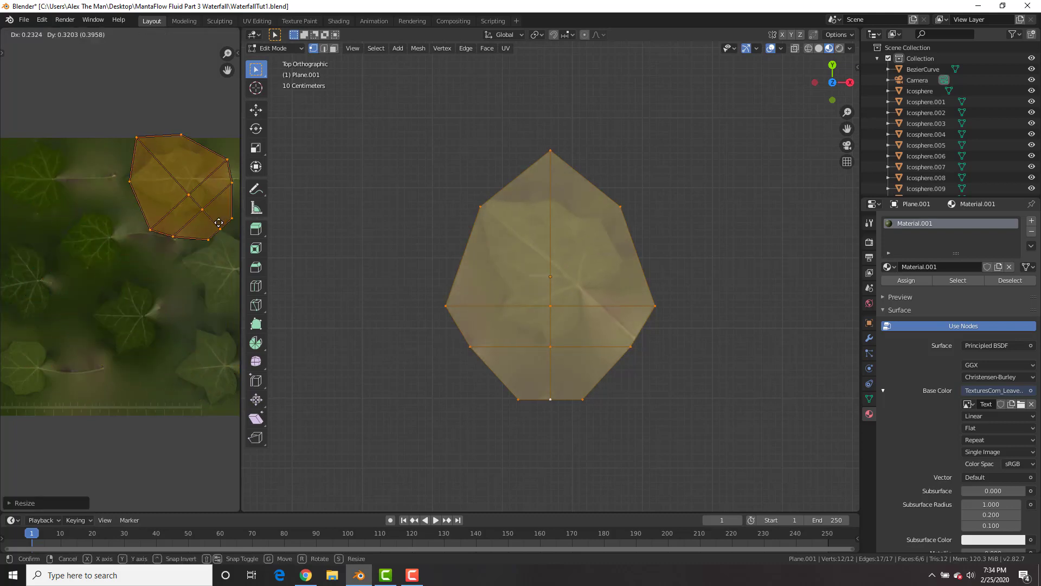
click(218, 221)
key(r)
click(16, 183)
scroll(62, 219, up, 3)
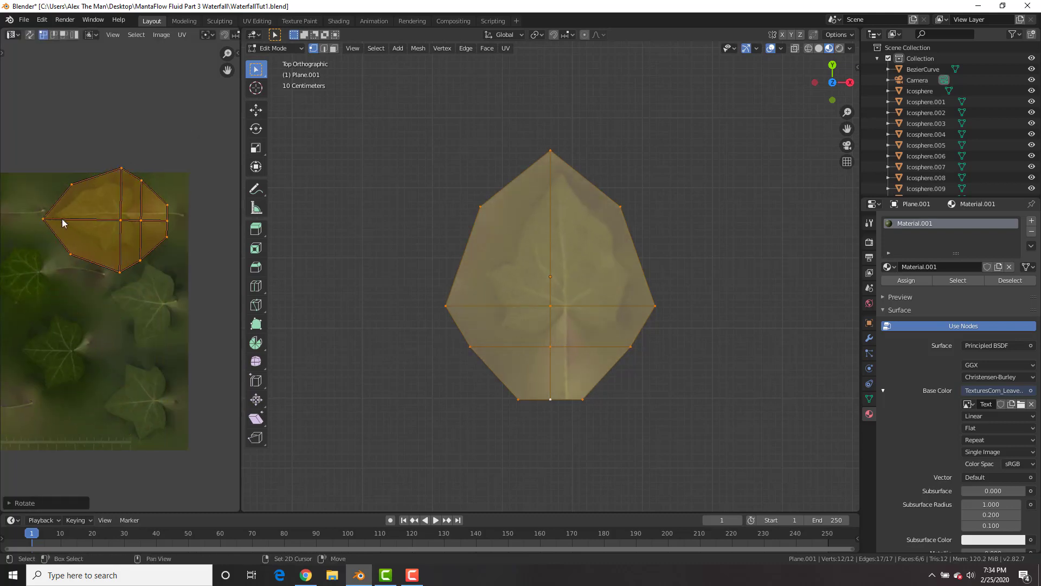
Step: Refine the UVs' size and position so they fit inside the textured ivy leaf, and return to Object Mode
key(s)
click(174, 262)
key(g)
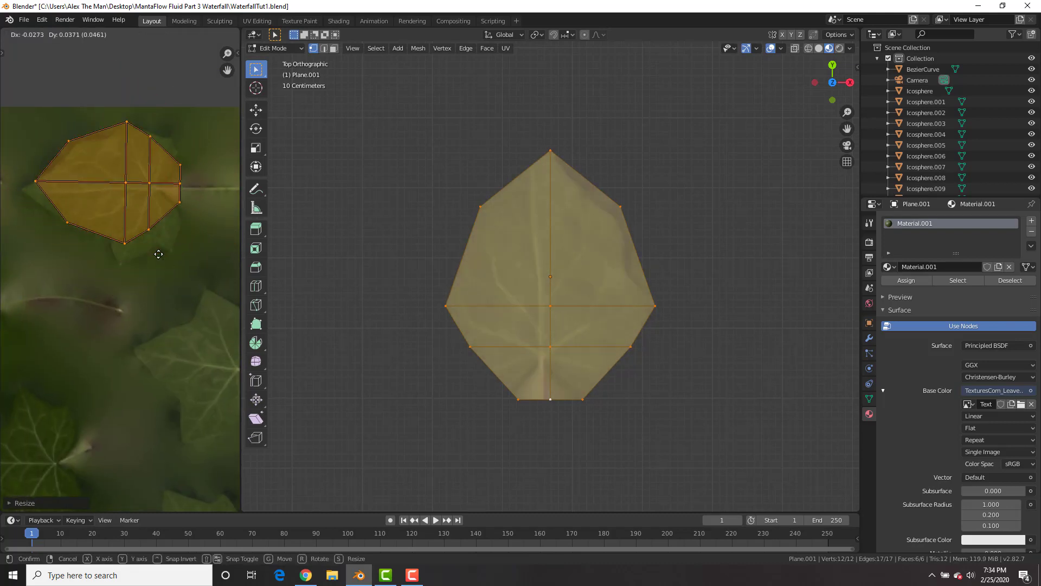
click(157, 251)
key(s)
click(174, 259)
key(g)
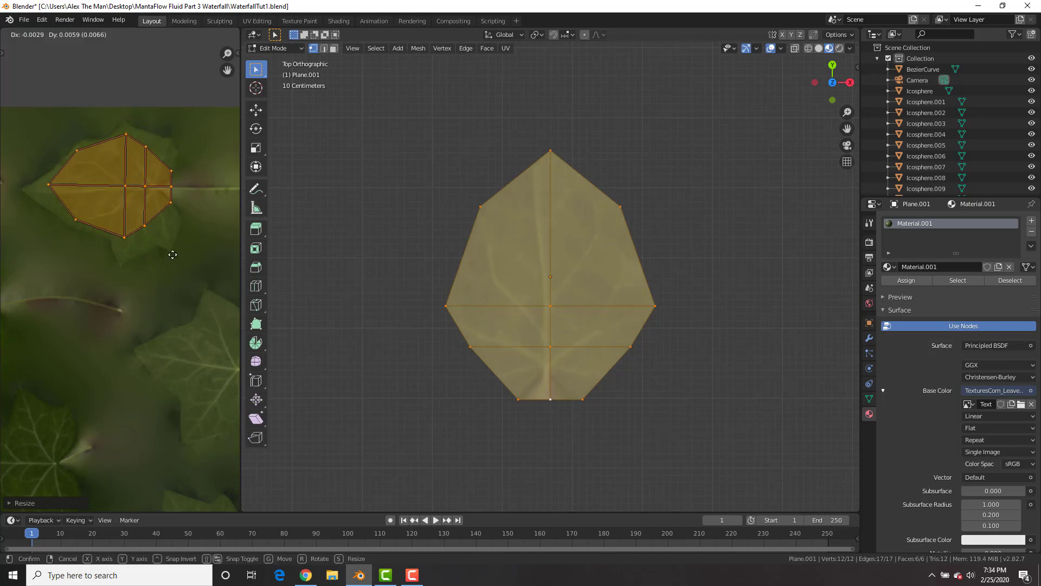
click(184, 253)
key(Tab)
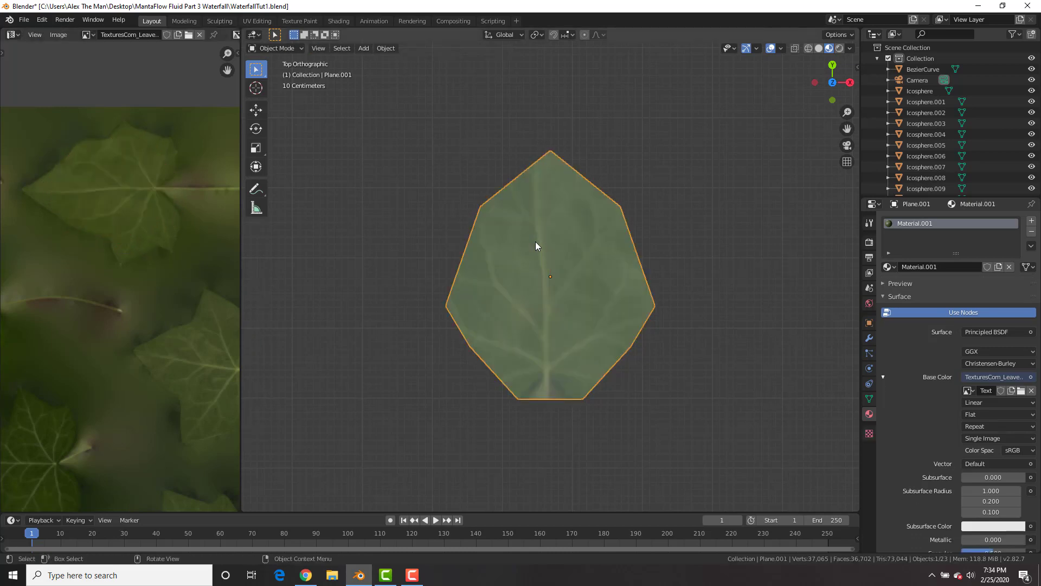
Step: In Edit Mode from top view, shift the leaf mesh about 1.5 m along Y to bring its base to the object's origin
scroll(532, 250, down, 10)
middle_drag(525, 258, 560, 254)
key(KP_7)
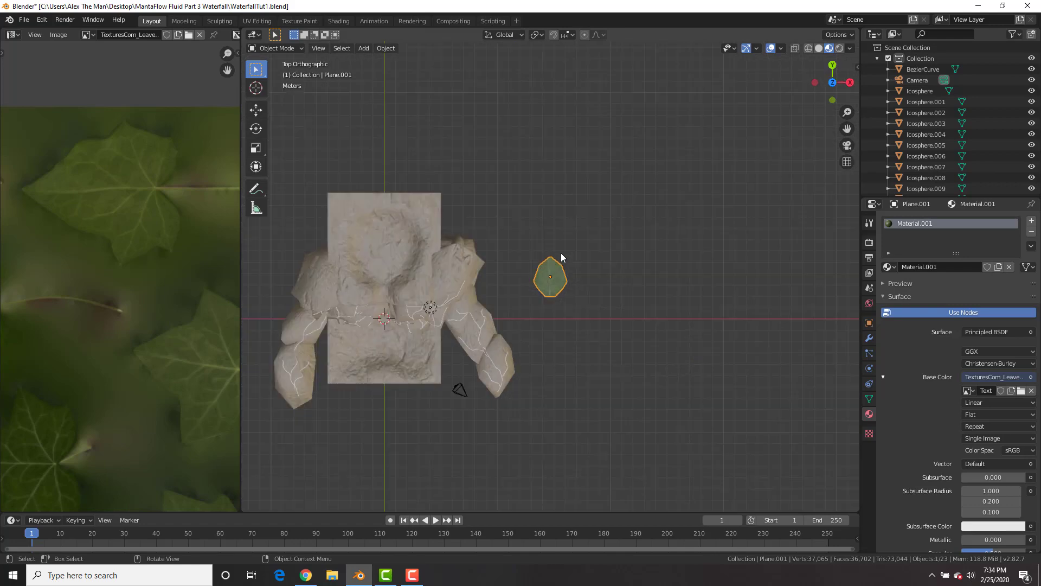
scroll(561, 254, up, 5)
key(Tab)
key(g)
key(y)
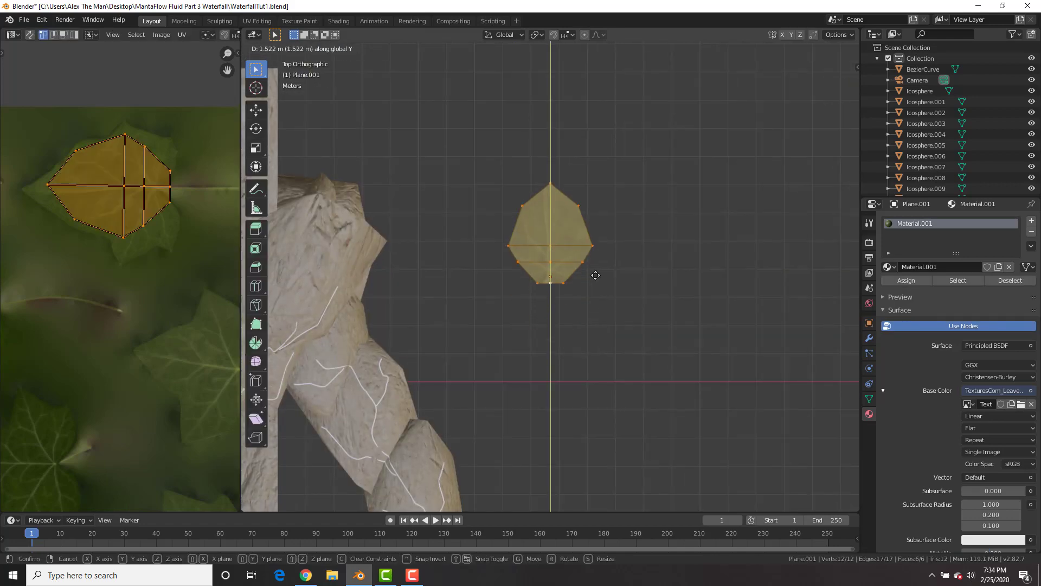
click(596, 269)
scroll(565, 272, up, 4)
key(Tab)
scroll(589, 293, down, 4)
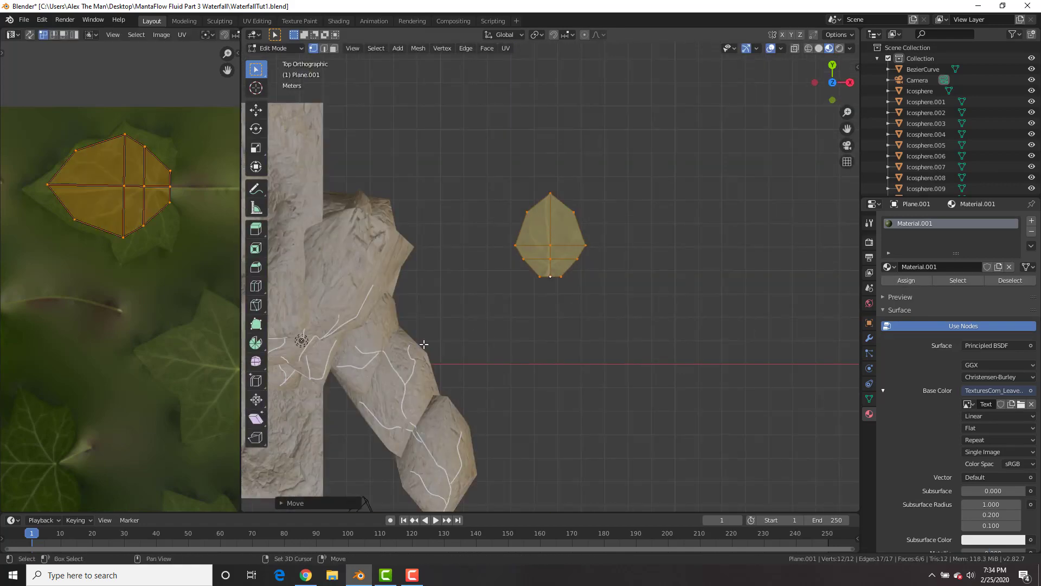
Step: Select the vine mesh BezierCurve and add a Hair particle system to it
middle_drag(589, 293, 463, 338)
click(463, 338)
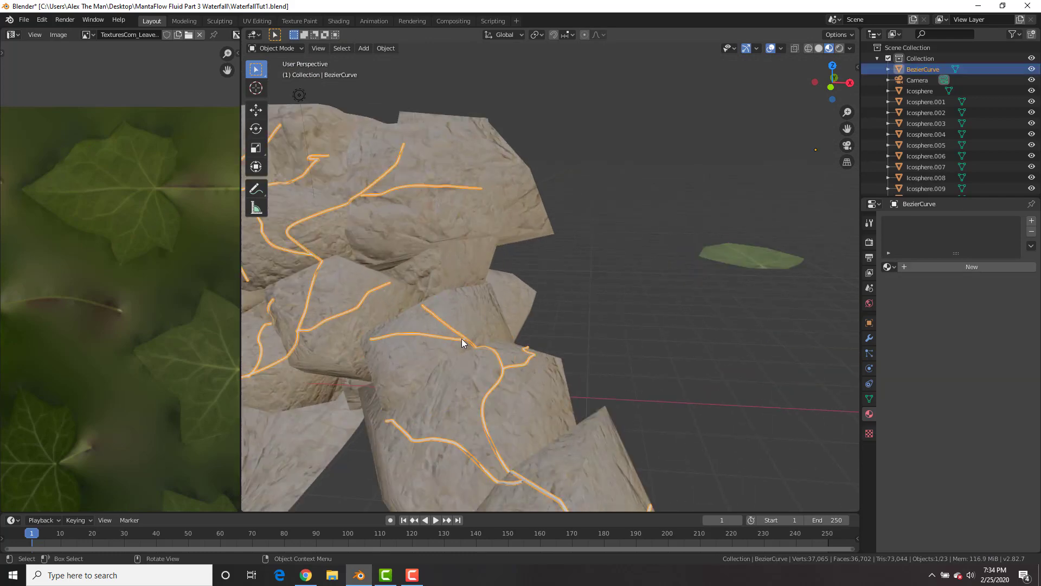
click(870, 358)
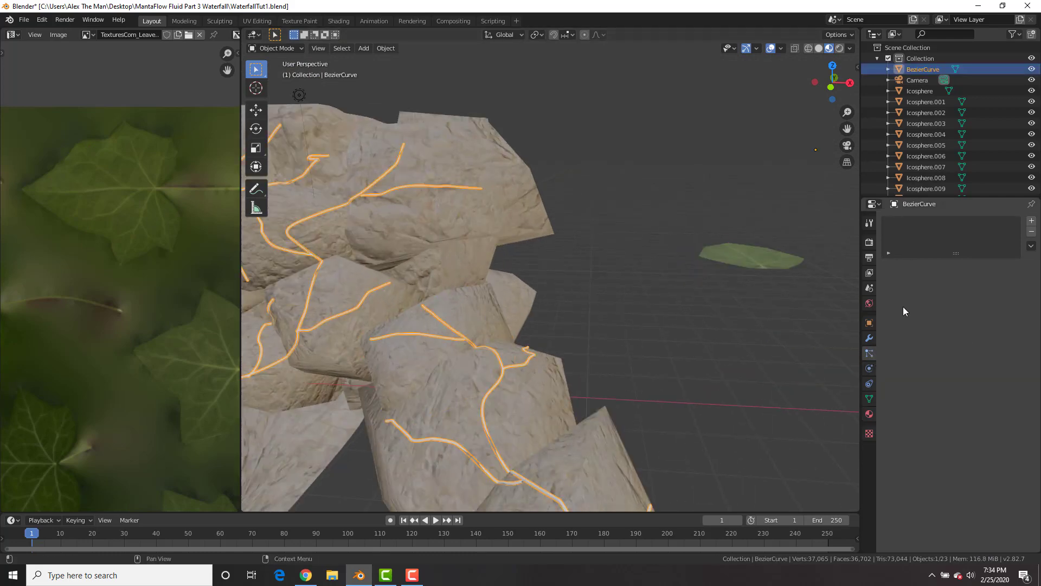
click(1031, 220)
click(988, 282)
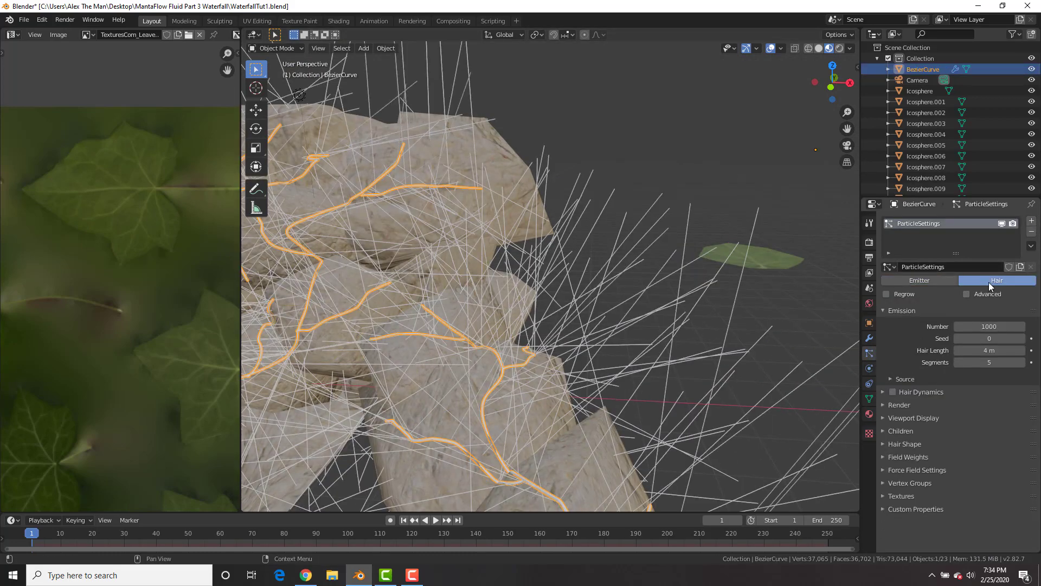
scroll(551, 271, down, 5)
shift+middle_drag(484, 276, 603, 268)
scroll(604, 267, up, 3)
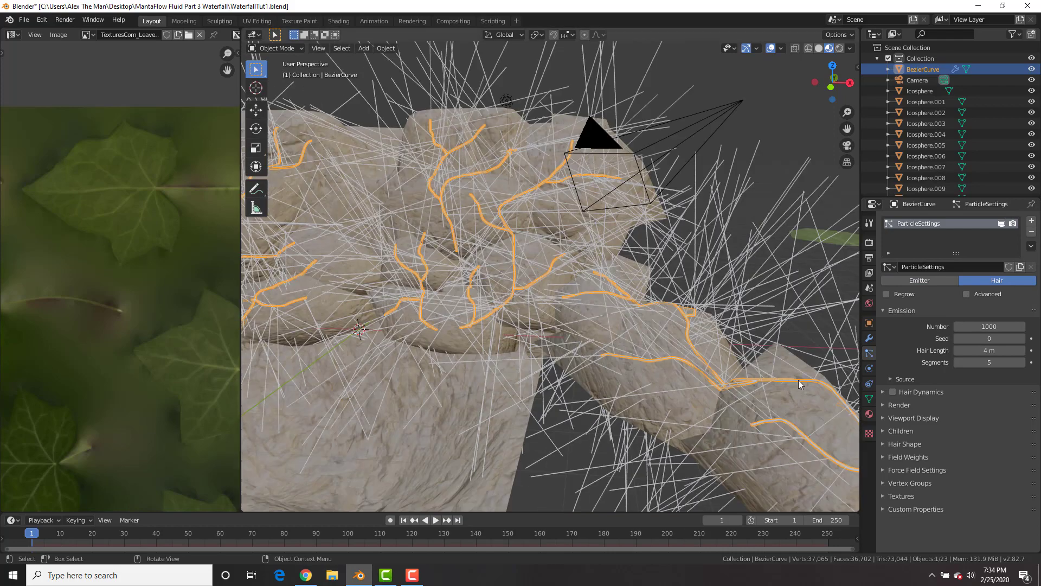
Step: Render the vine's hair particles as Object, using the leaf Plane.001 as the instance object
click(894, 404)
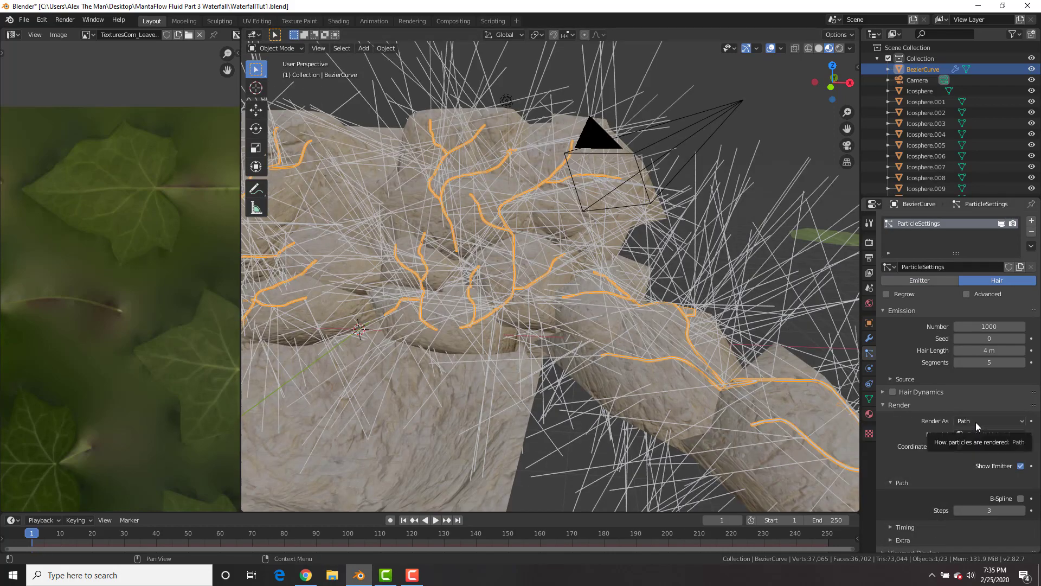
click(977, 421)
click(959, 458)
click(973, 500)
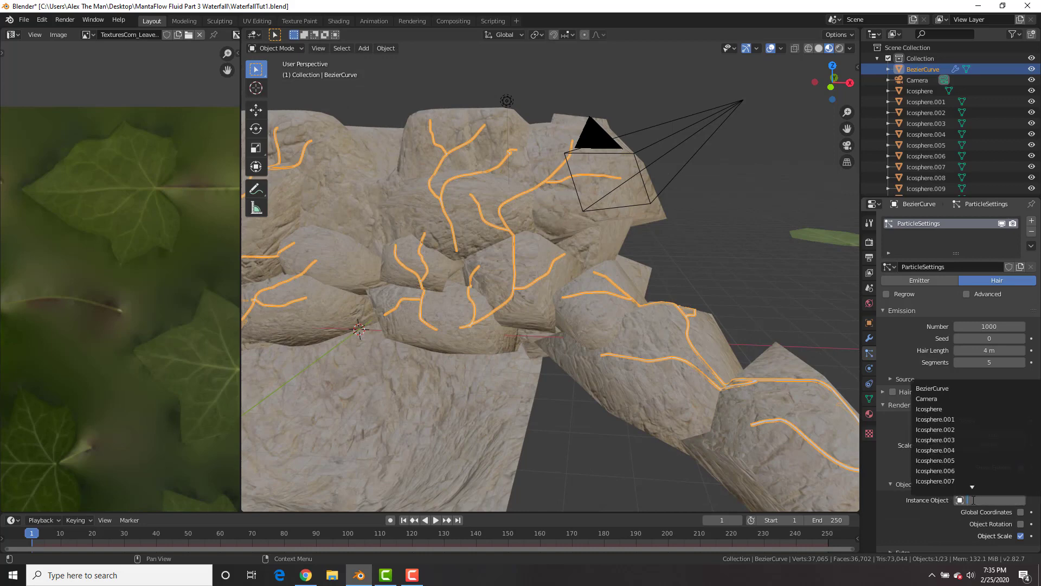
scroll(937, 478, down, 10)
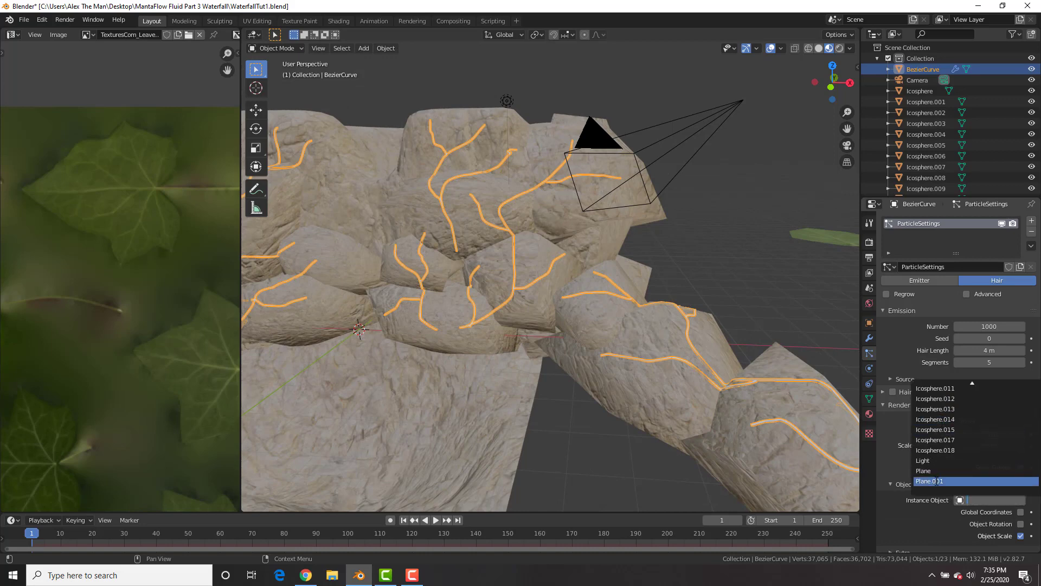
click(937, 481)
middle_drag(759, 380, 548, 294)
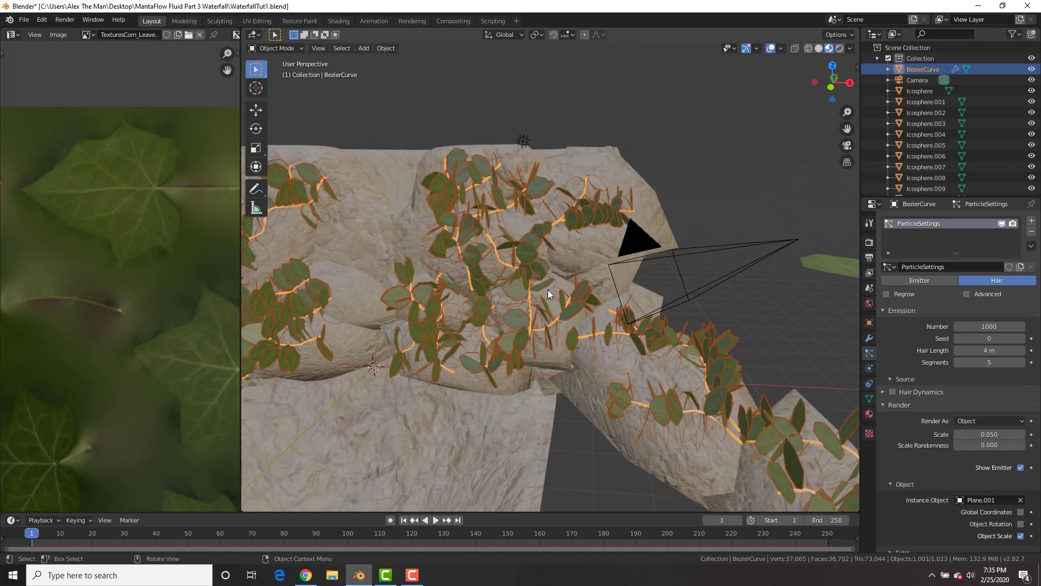
scroll(625, 297, up, 2)
scroll(962, 392, down, 4)
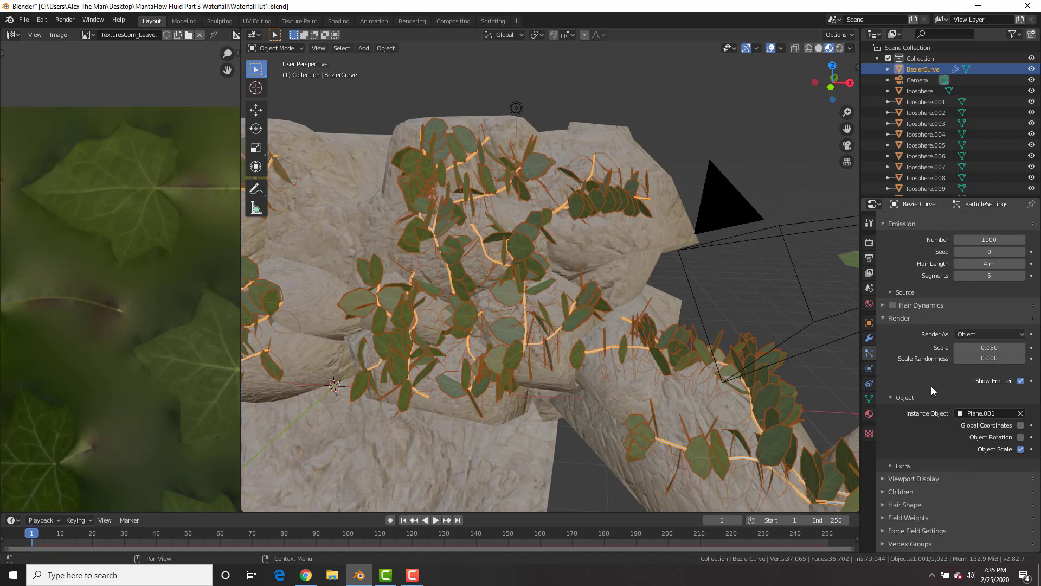
Step: Enable Advanced and Rotation for the hair particles, with Phase 0.433 and Randomize Phase 0.955
scroll(954, 347, up, 3)
click(966, 272)
click(894, 395)
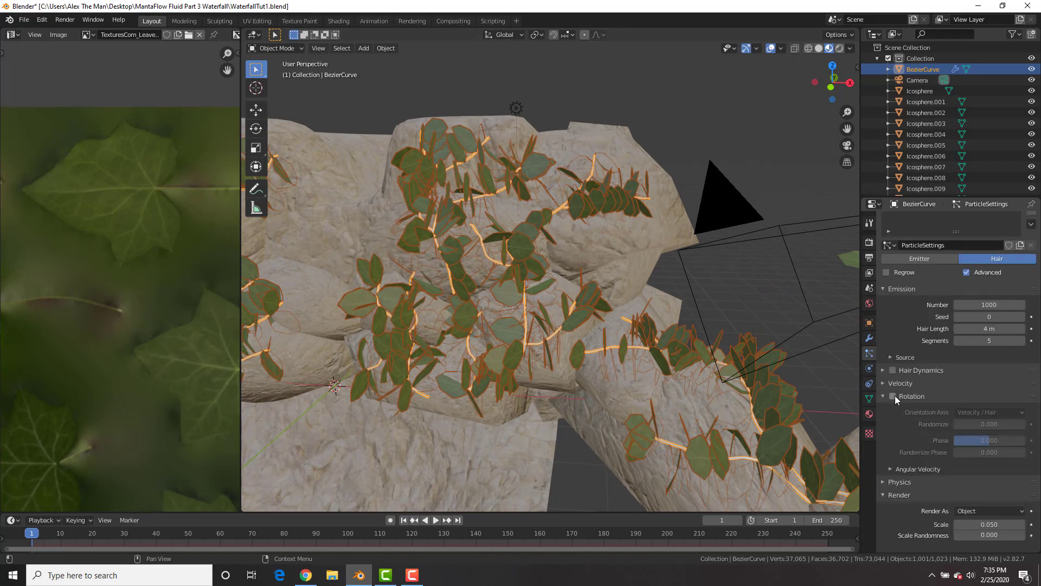
click(894, 396)
mouse_move(989, 440)
mouse_down()
mouse_move(1004, 440)
mouse_move(981, 452)
mouse_move(992, 452)
mouse_up()
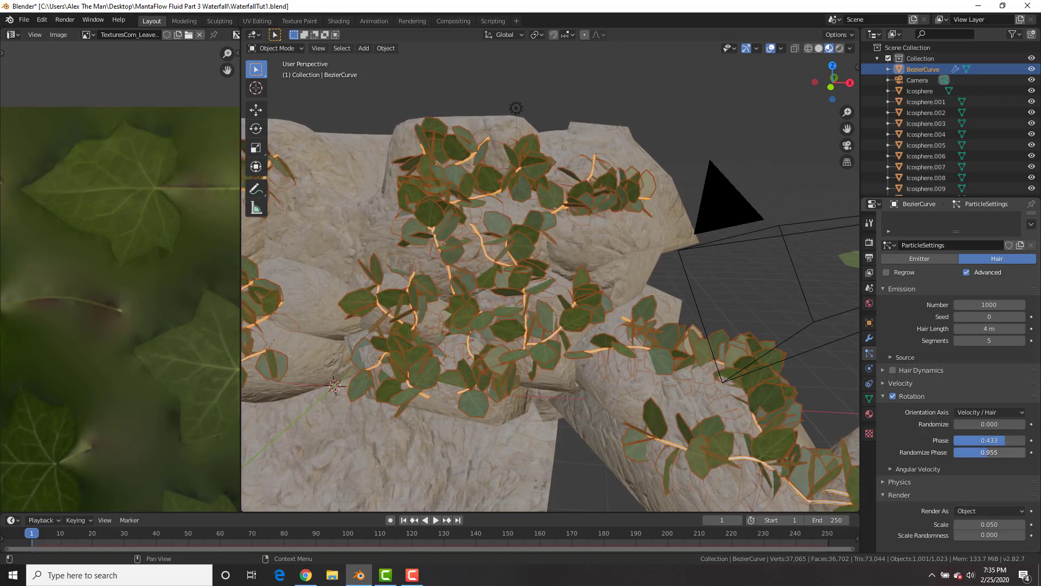
middle_drag(477, 314, 575, 282)
Step: Try Global Z as the particle orientation axis and vary the rotation phase with Randomize Phase at 0
click(968, 414)
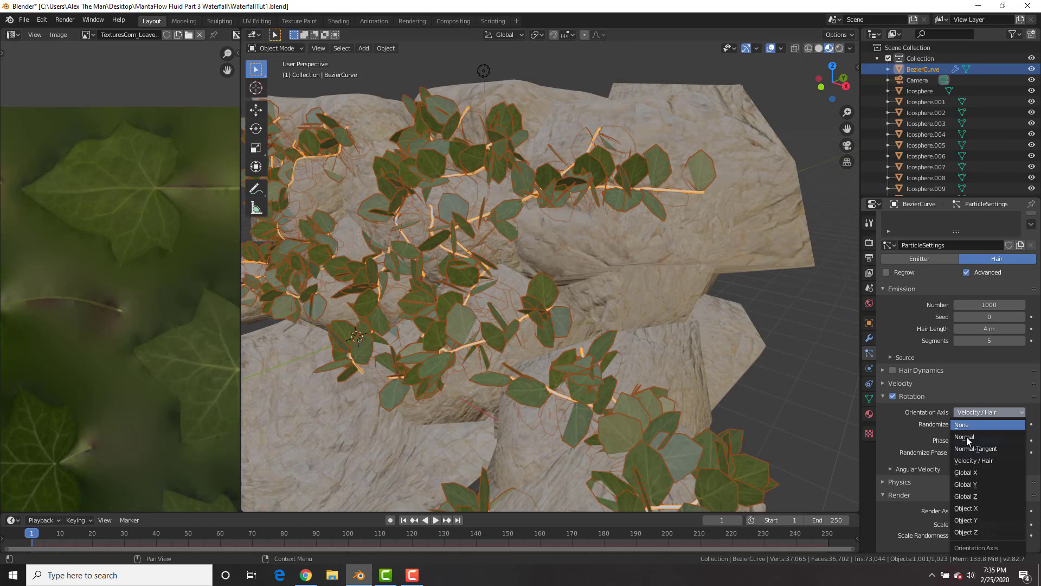
click(970, 499)
middle_drag(624, 256, 564, 278)
drag(1007, 440, 958, 451)
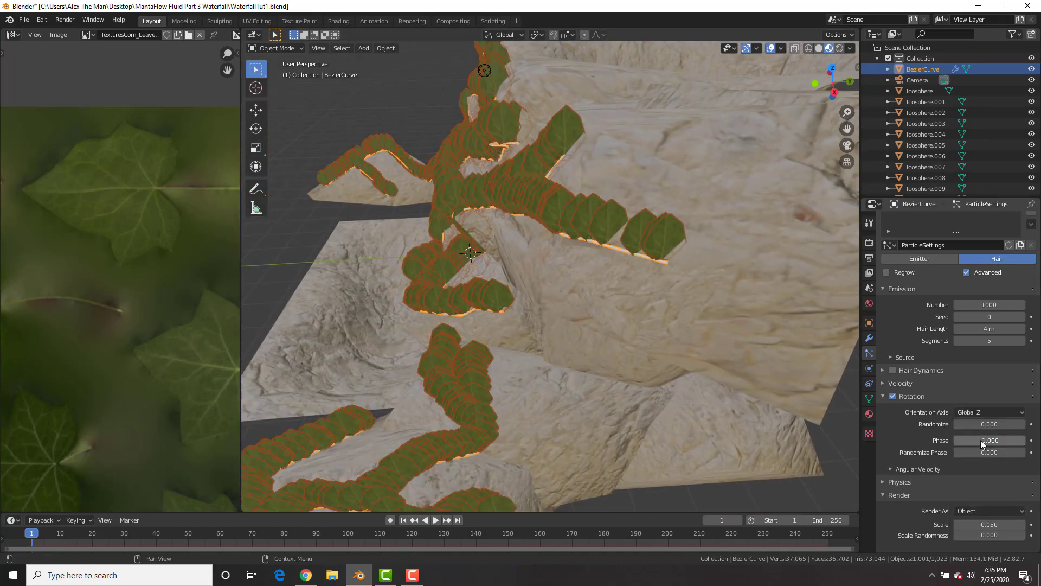
middle_drag(536, 292, 513, 317)
Step: Try Global Y and Global X as the orientation axis for the leaf particles
click(972, 412)
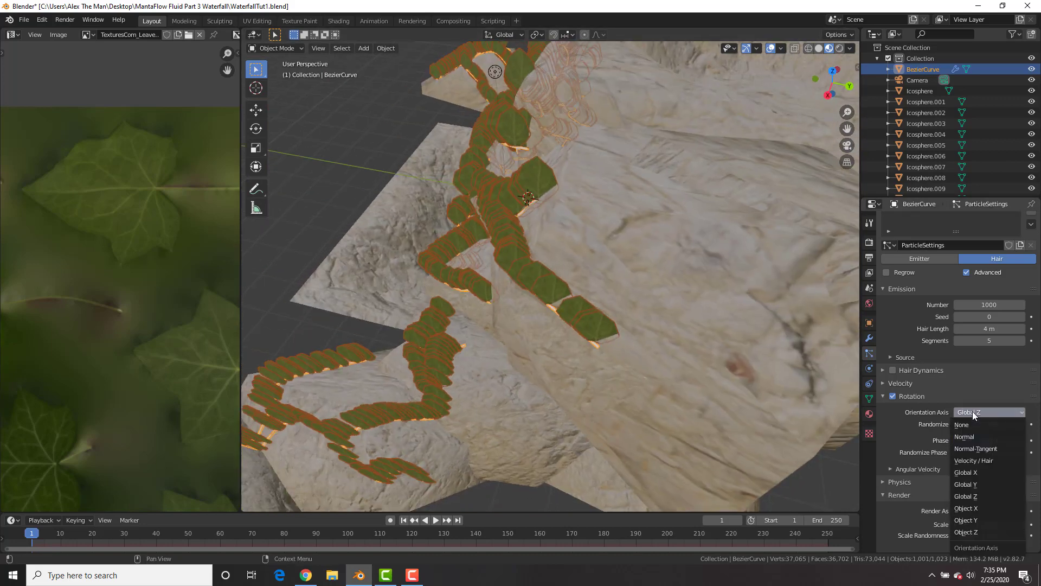
click(968, 487)
click(984, 412)
click(977, 471)
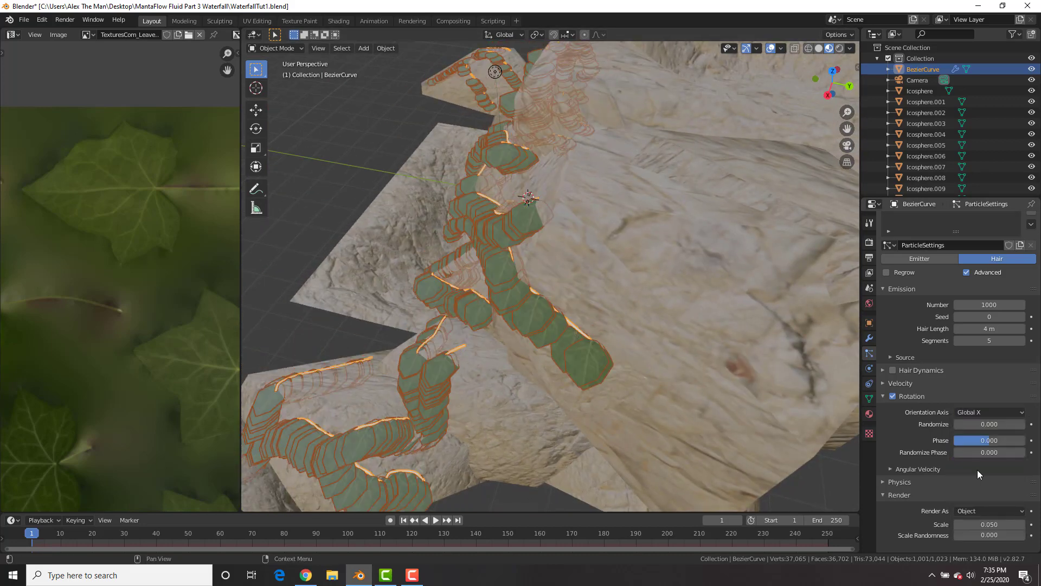
Step: Set the orientation axis to Object Z, with Randomize 0.672, Phase -0.313 and Randomize Phase 1.134
click(985, 412)
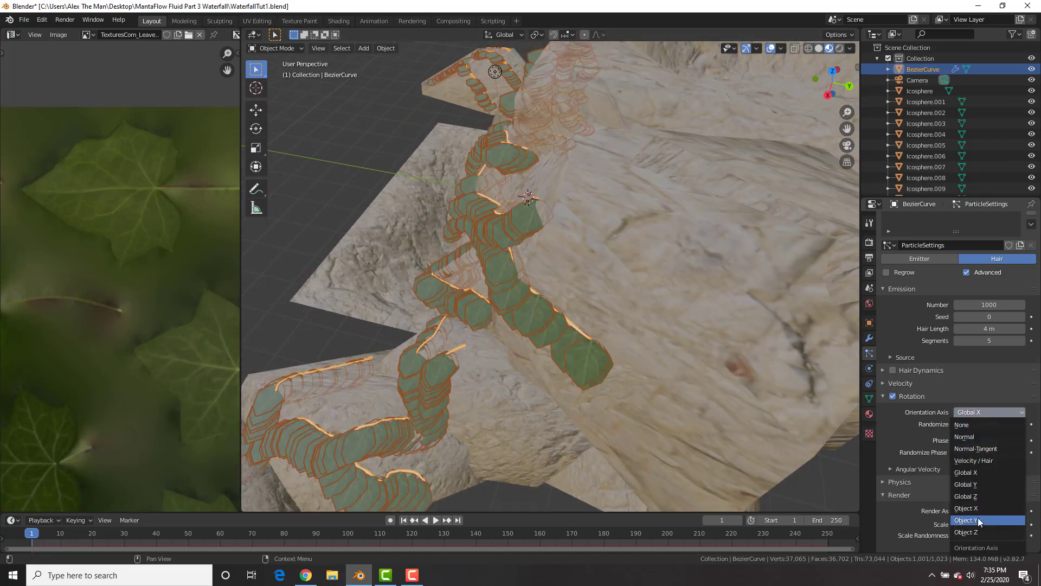
click(976, 533)
middle_drag(658, 213, 624, 223)
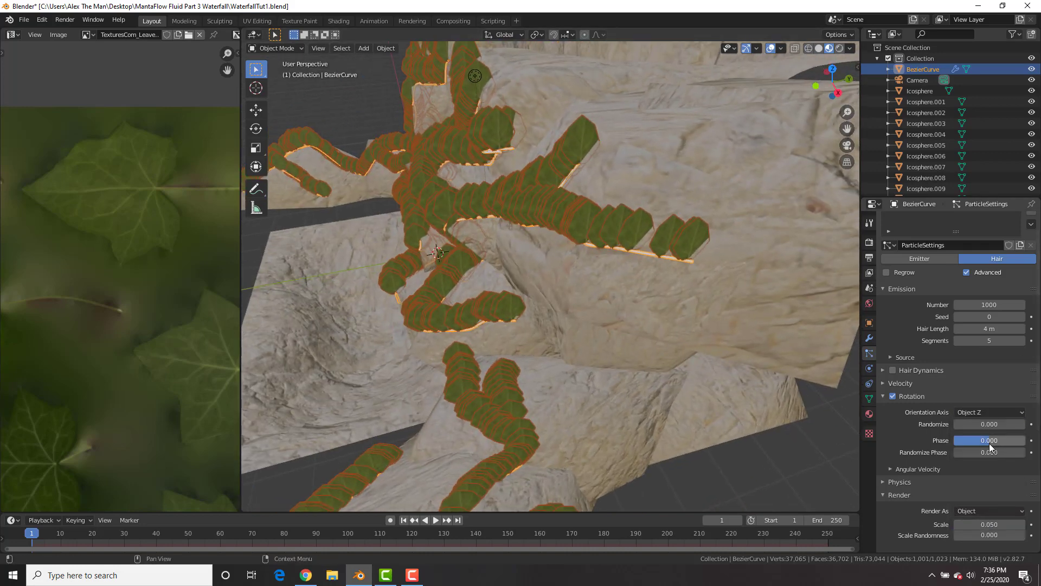
drag(989, 440, 1020, 452)
drag(974, 424, 1023, 425)
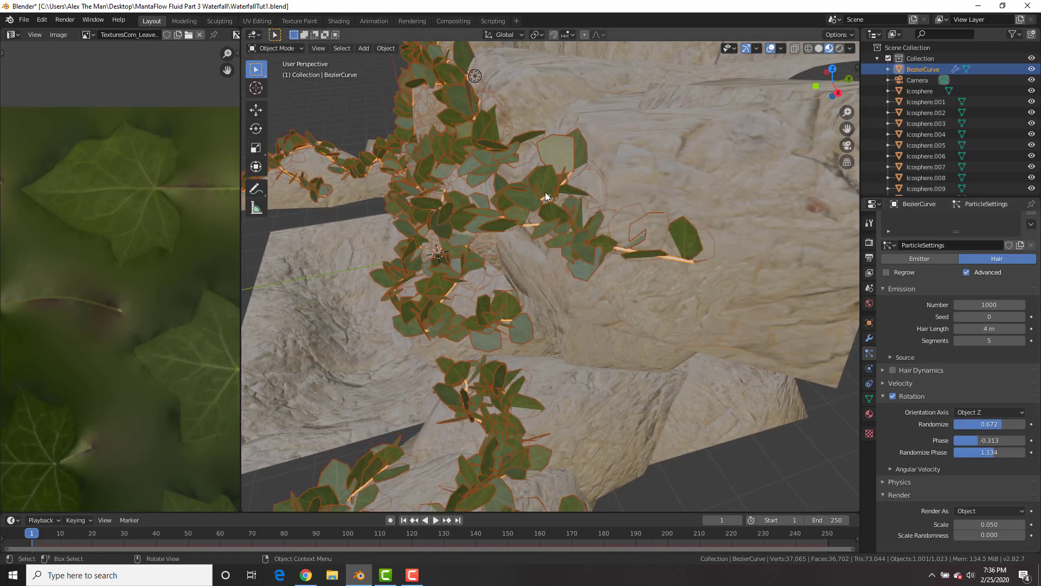
Step: Set the leaf particles' Scale Randomness to 0.687 and their Scale to 0.030
middle_drag(407, 326, 509, 309)
scroll(968, 453, down, 4)
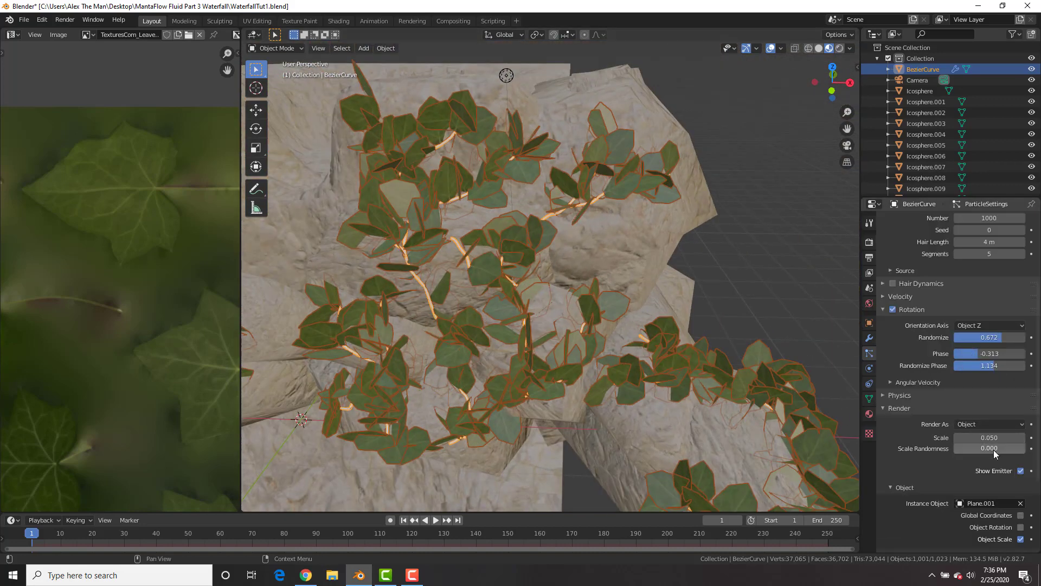
drag(970, 448, 1015, 447)
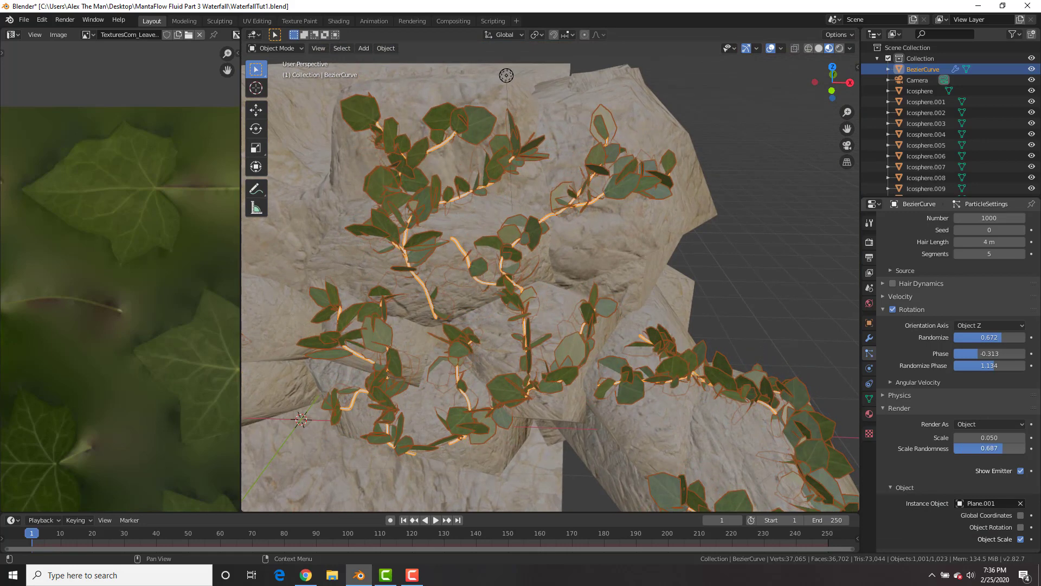
middle_drag(537, 331, 577, 304)
click(957, 437)
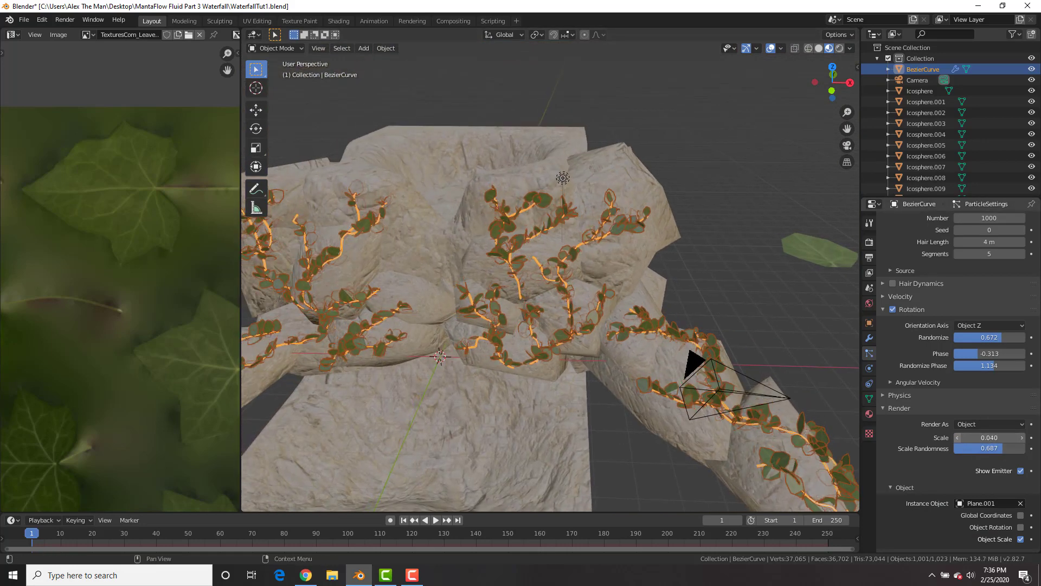
click(958, 437)
Step: Set the number of hair particles to 2000 and deselect the vine to check the leaves
scroll(984, 327, up, 5)
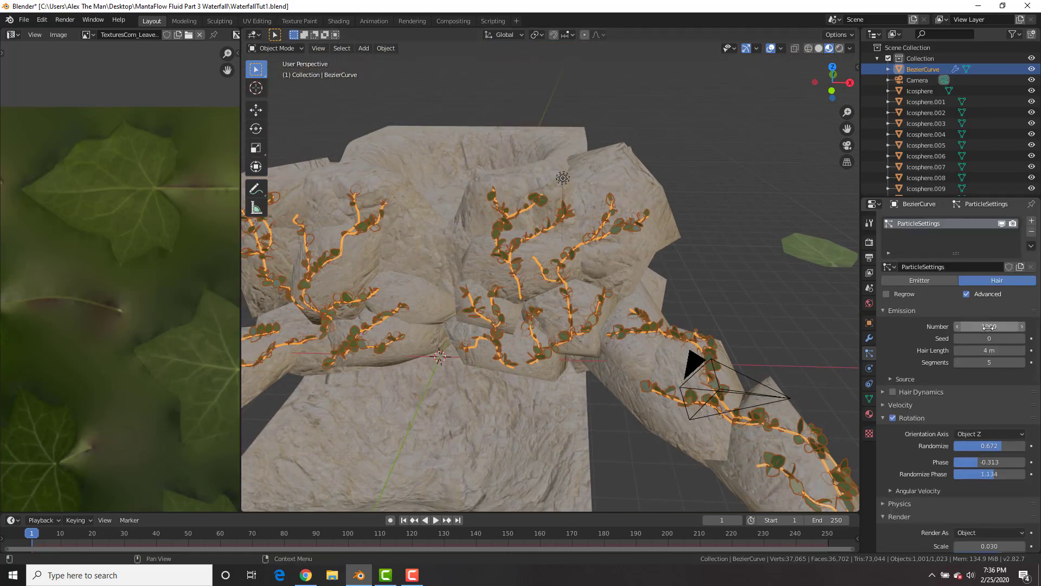
text(0)
key(Return)
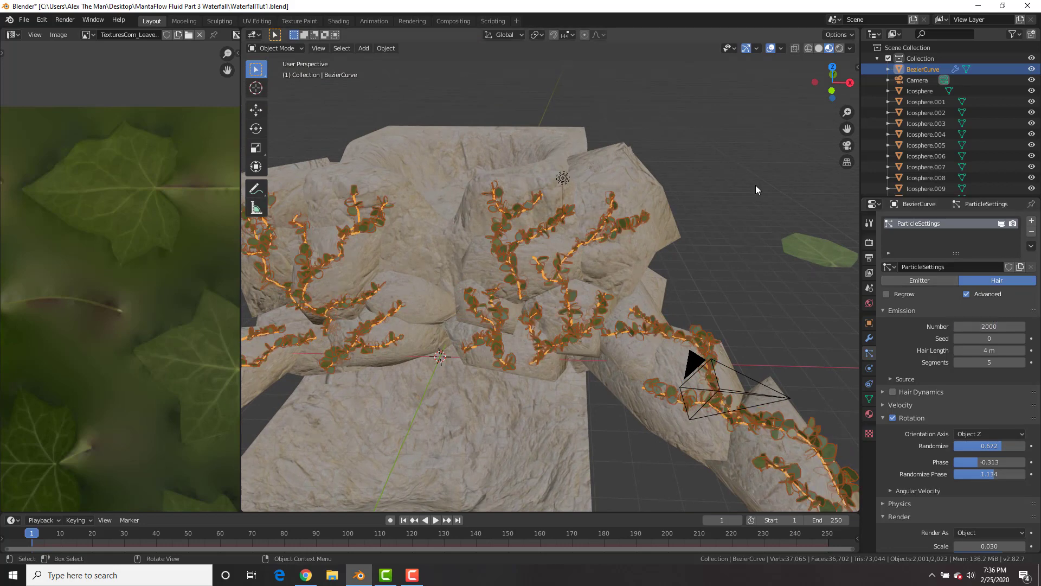
click(698, 223)
scroll(568, 278, up, 2)
scroll(568, 277, up, 1)
Step: Change the base color of the vine mesh's Material.002 to a dark, muted green that blends with the leaves
click(540, 278)
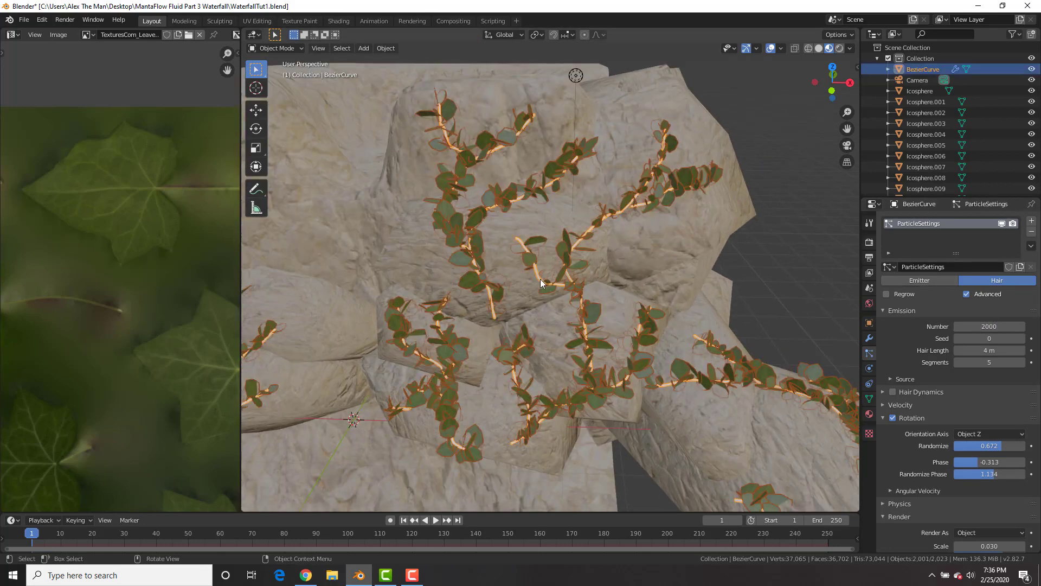
click(869, 414)
click(971, 267)
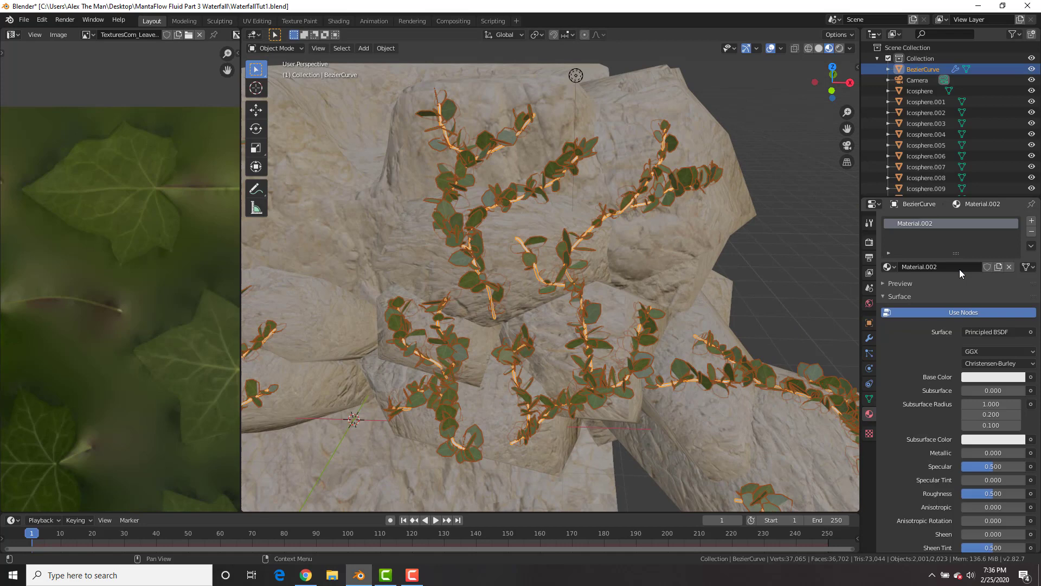
click(981, 377)
drag(969, 262, 944, 256)
scroll(943, 256, down, 8)
click(806, 268)
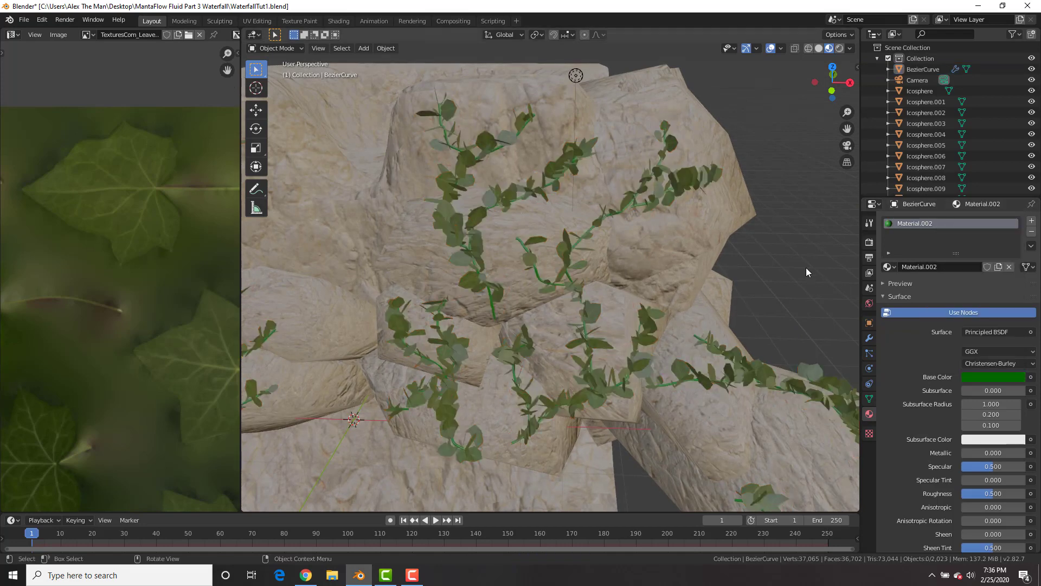
scroll(819, 287, down, 1)
click(970, 376)
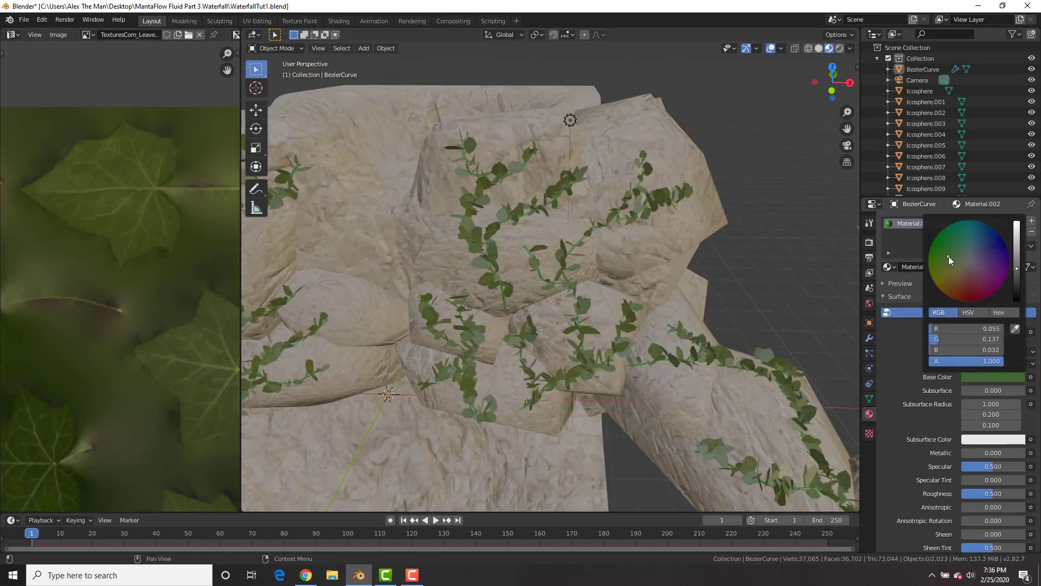
scroll(606, 282, down, 5)
middle_drag(607, 282, 720, 287)
scroll(698, 274, up, 6)
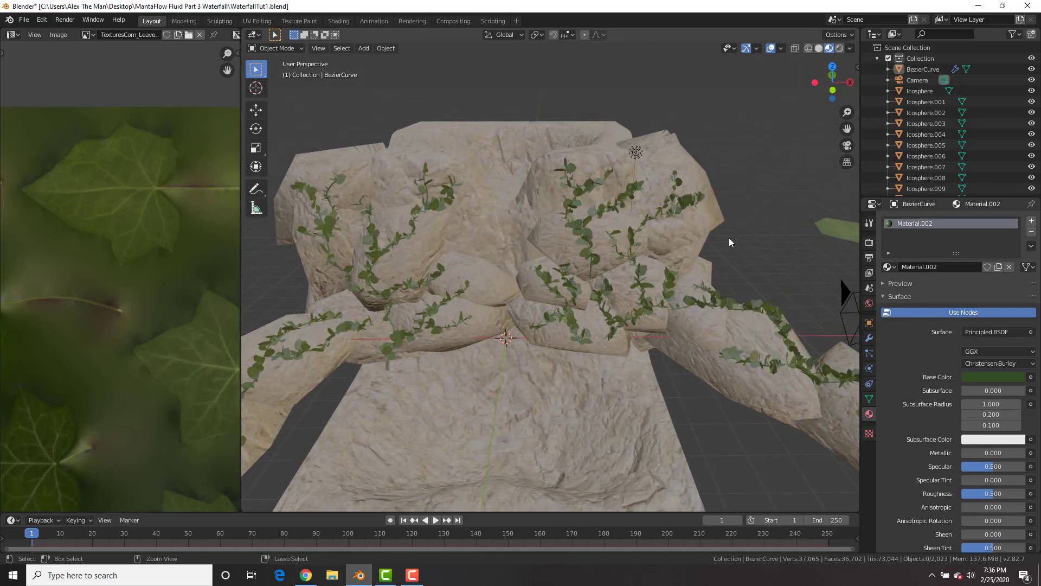
Step: Save the Blender file
key(ctrl+s)
mouse_move(708, 253)
middle_down()
mouse_move(640, 267)
mouse_move(633, 294)
mouse_move(704, 259)
middle_up()
scroll(637, 346, down, 2)
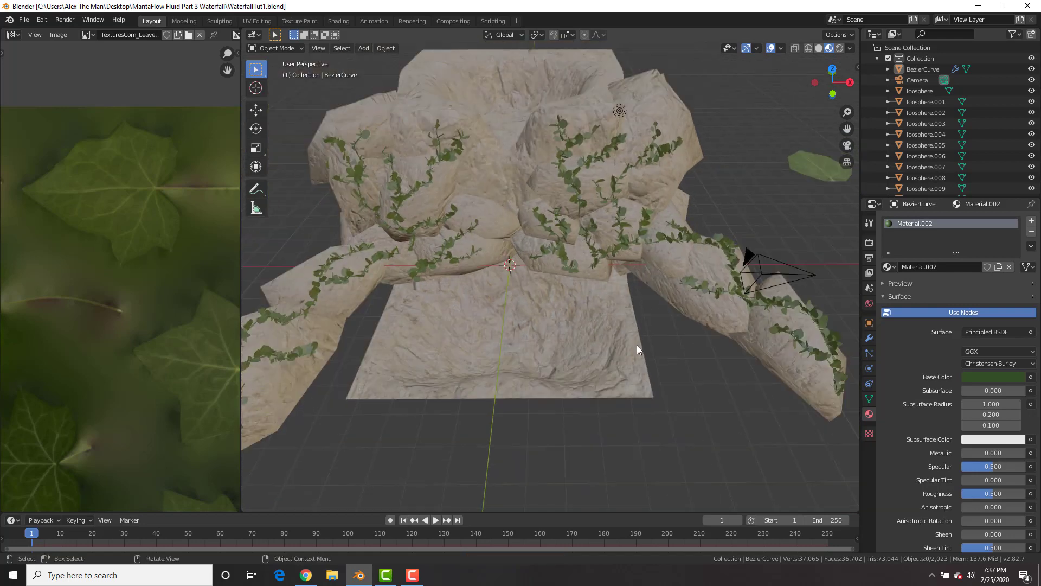
Step: Extrude only the lower part of the plane's camera-side edge about 5.8 m outward along X
click(641, 356)
key(Tab)
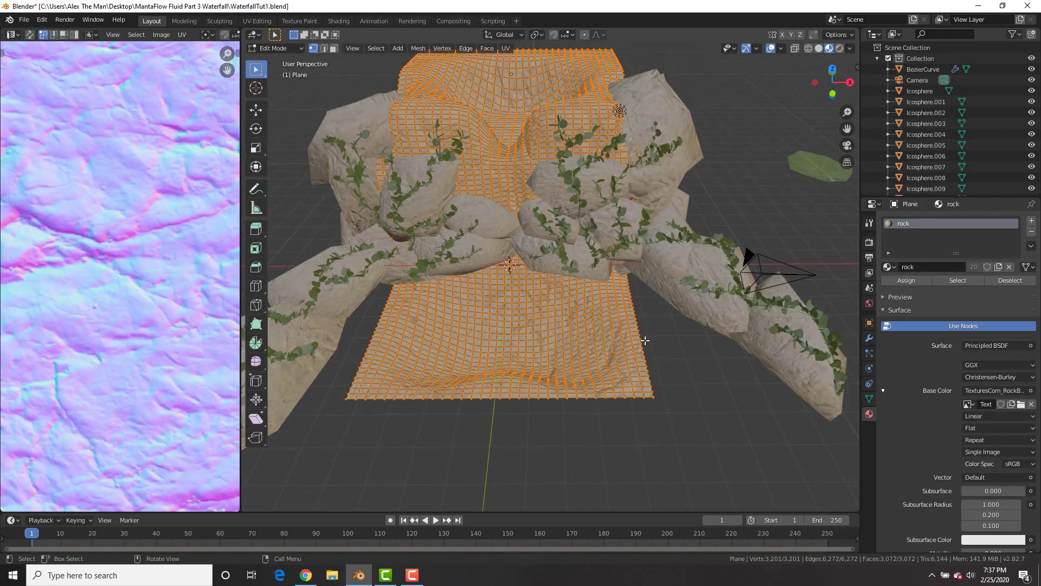
alt+click(636, 315)
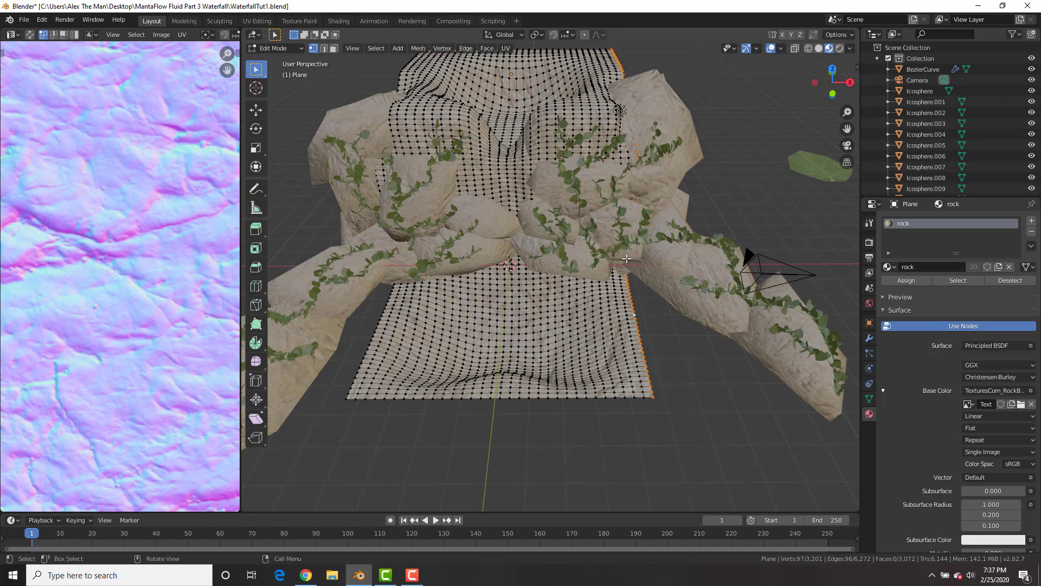
key(z)
click(594, 190)
middle_drag(665, 178, 665, 150)
key(b)
drag(704, 88, 545, 269)
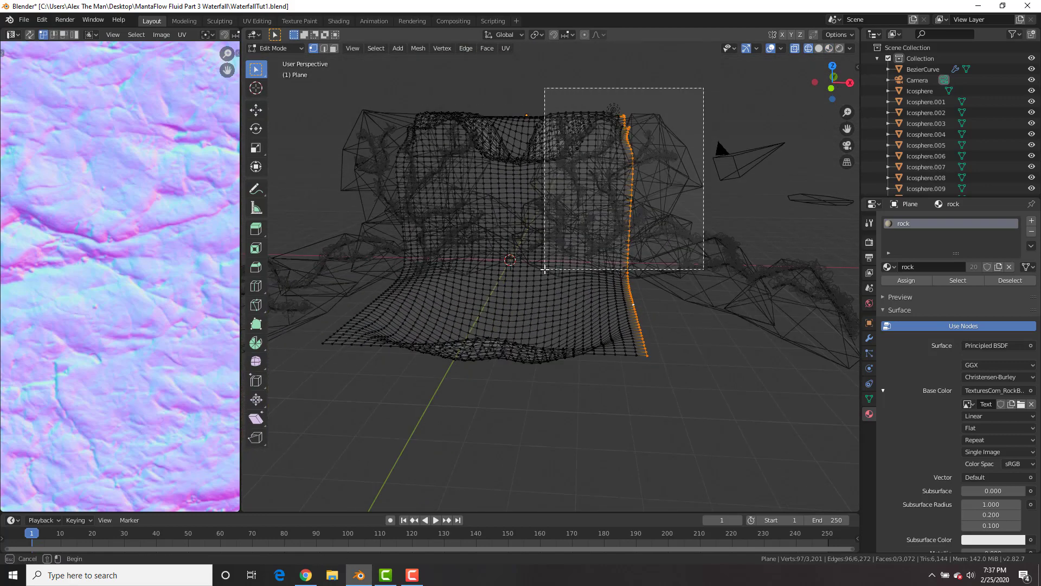
middle_drag(545, 269, 651, 349)
key(e)
key(x)
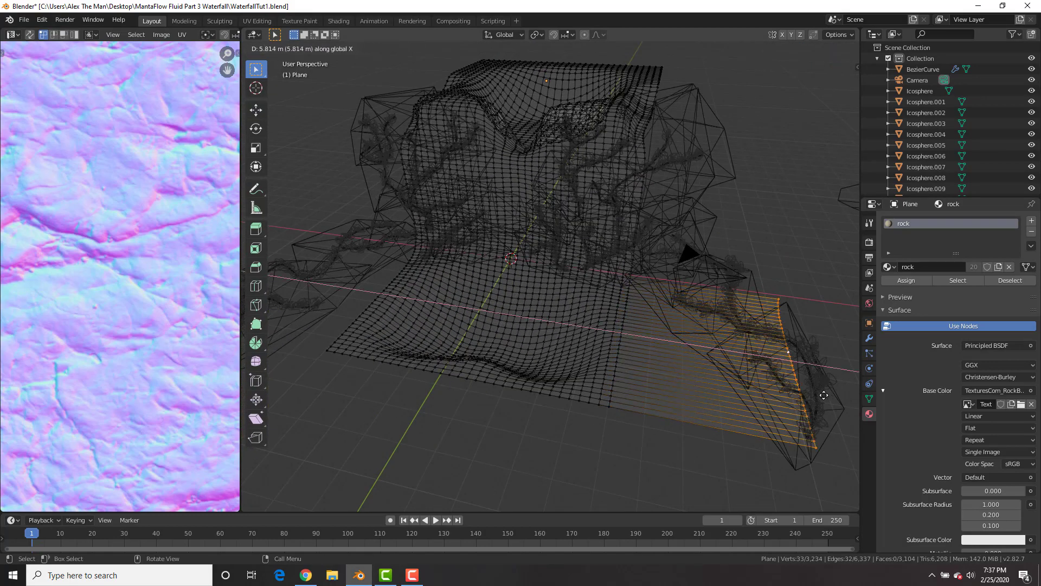
click(813, 390)
Step: Extrude the lower part of the plane's opposite edge about 3.7 m outward along negative X and return to Object Mode
alt+click(372, 302)
middle_drag(372, 302, 416, 281)
key(b)
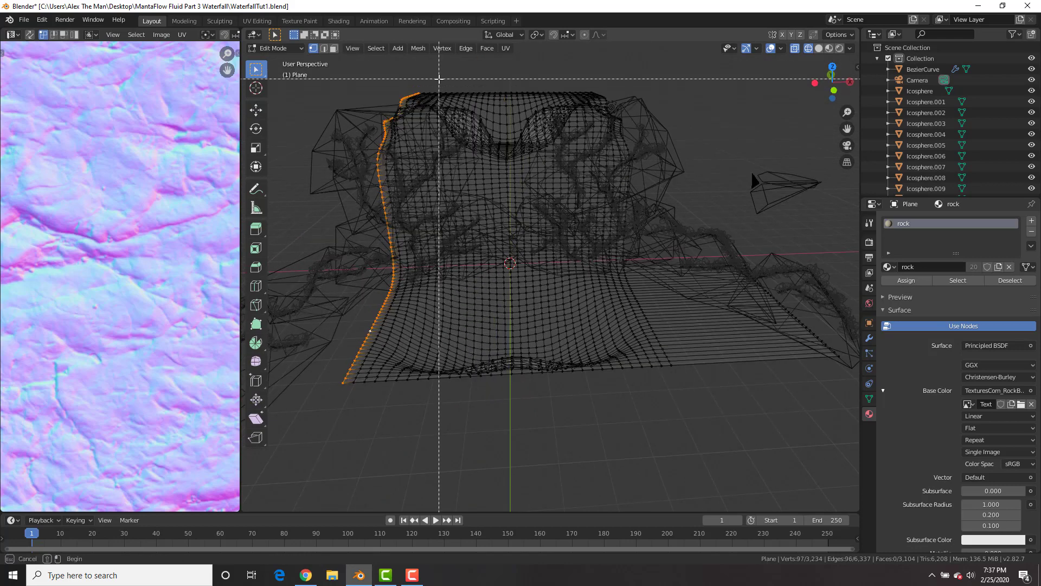
middle_drag(439, 79, 320, 264)
key(e)
key(x)
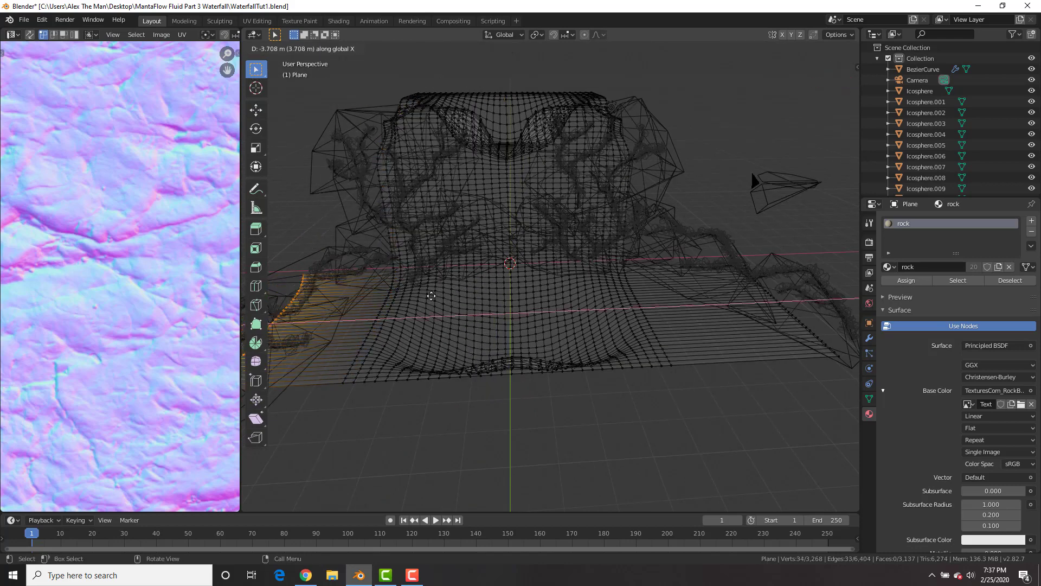
click(431, 296)
key(Tab)
key(z)
click(778, 232)
middle_drag(779, 232, 627, 247)
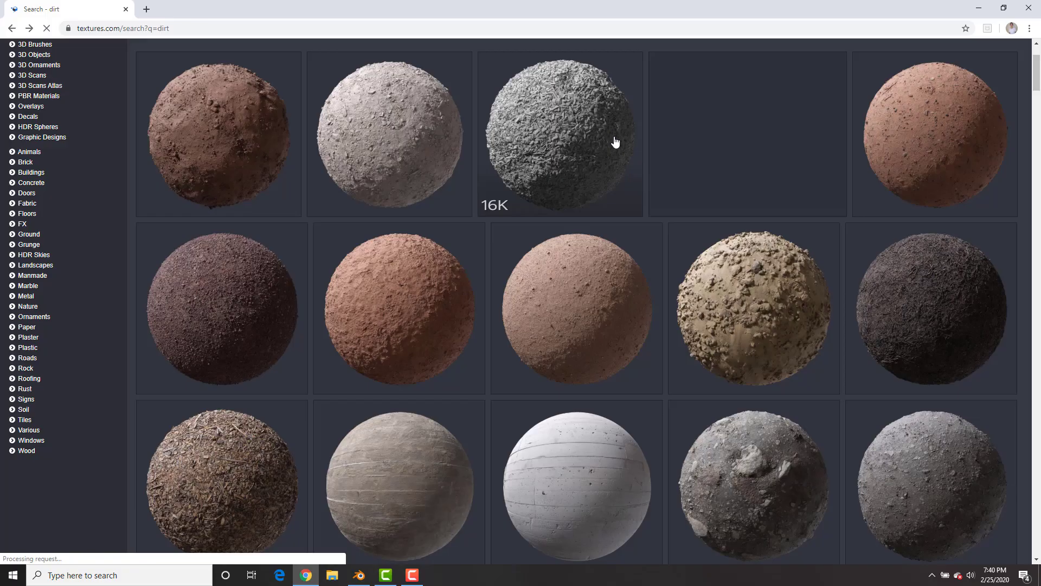
Step: Open the 3D Scanned Soil Ground texture from the dirt results on textures.com and examine its albedo, height, normal and roughness maps
scroll(618, 128, up, 3)
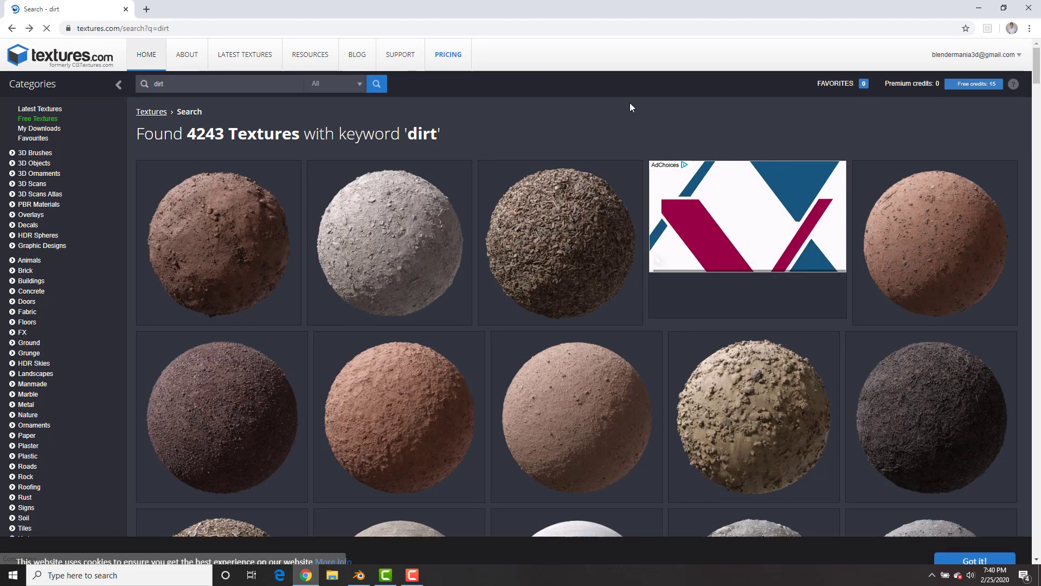
scroll(597, 228, down, 3)
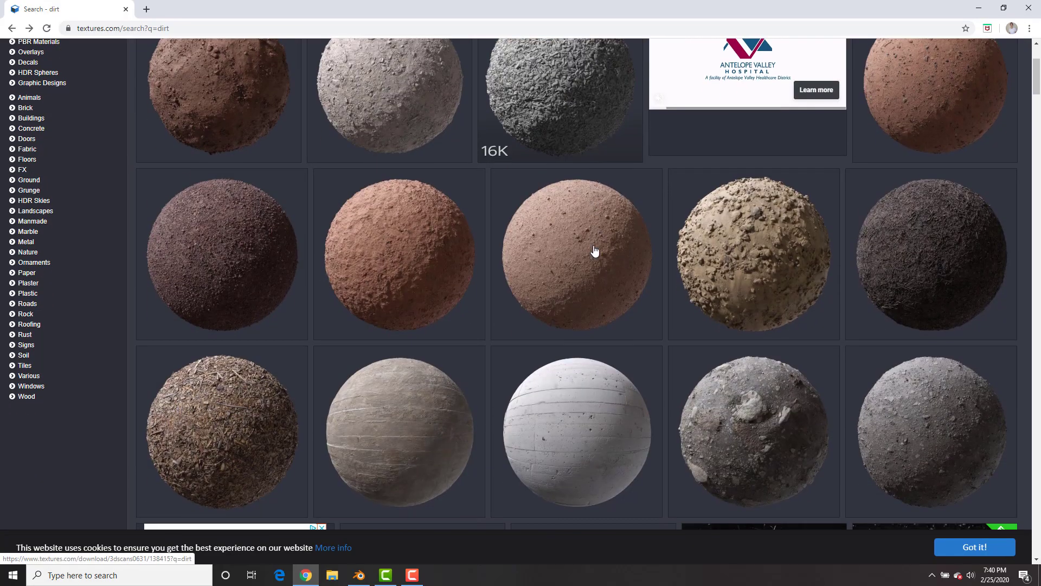
click(576, 242)
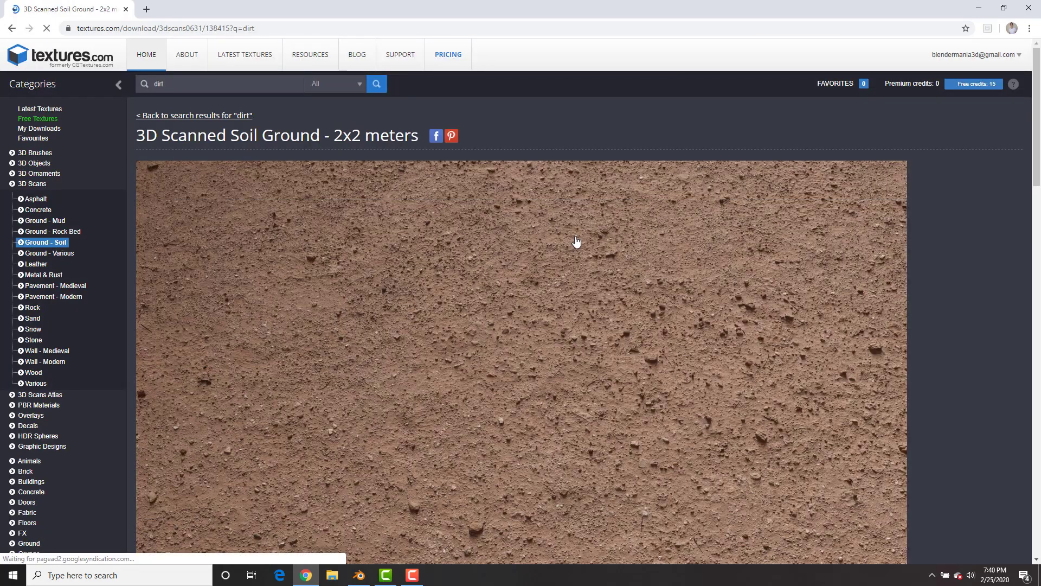
scroll(541, 228, down, 7)
scroll(538, 215, down, 2)
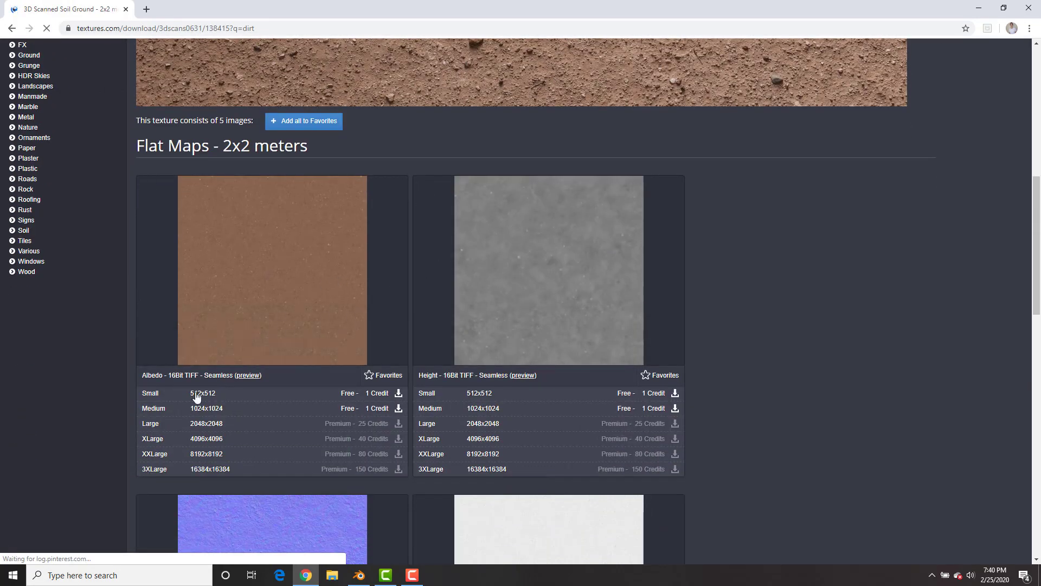
scroll(293, 339, down, 4)
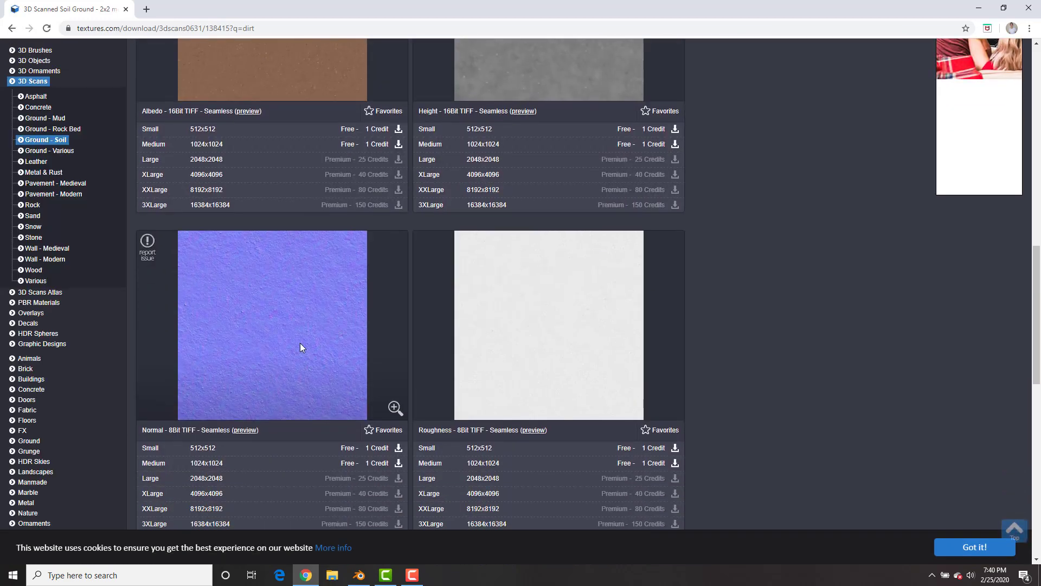
scroll(300, 343, down, 1)
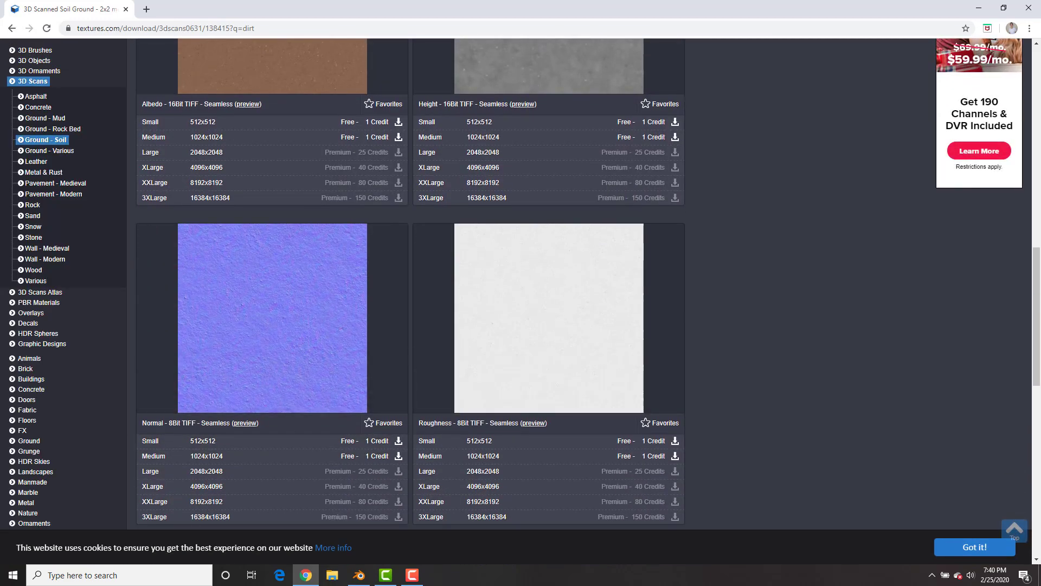
Step: Switch to Blender, show the scene in Material Preview, and add a second material named Dirt to the plane
click(353, 579)
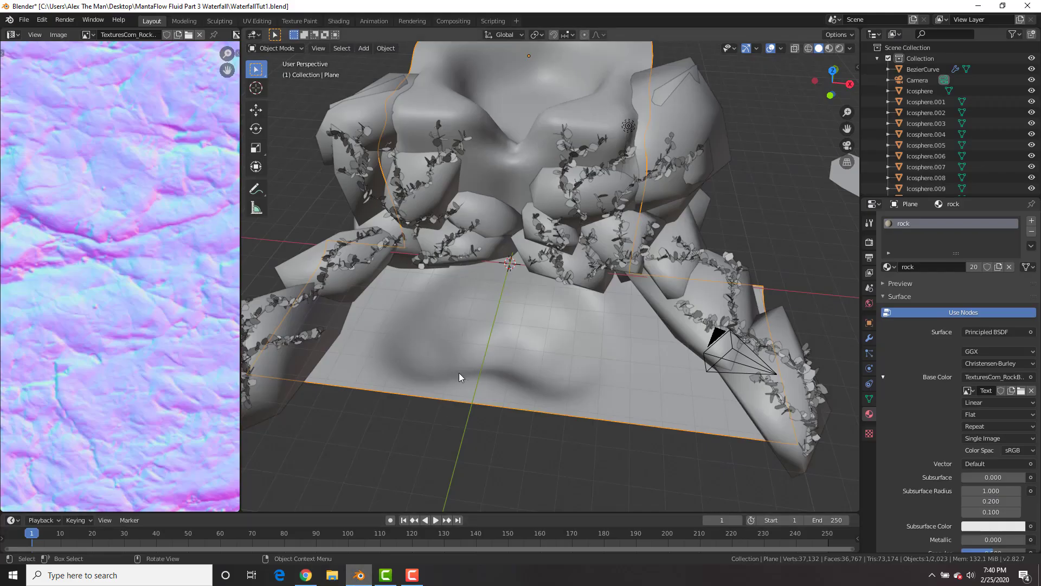
middle_drag(557, 282, 564, 291)
click(829, 48)
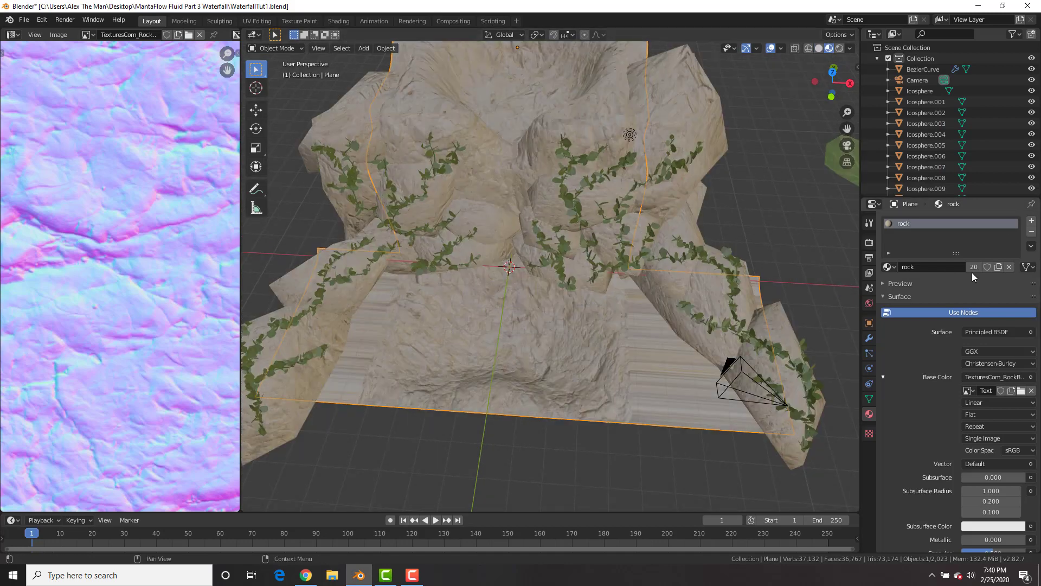
click(1031, 221)
click(960, 288)
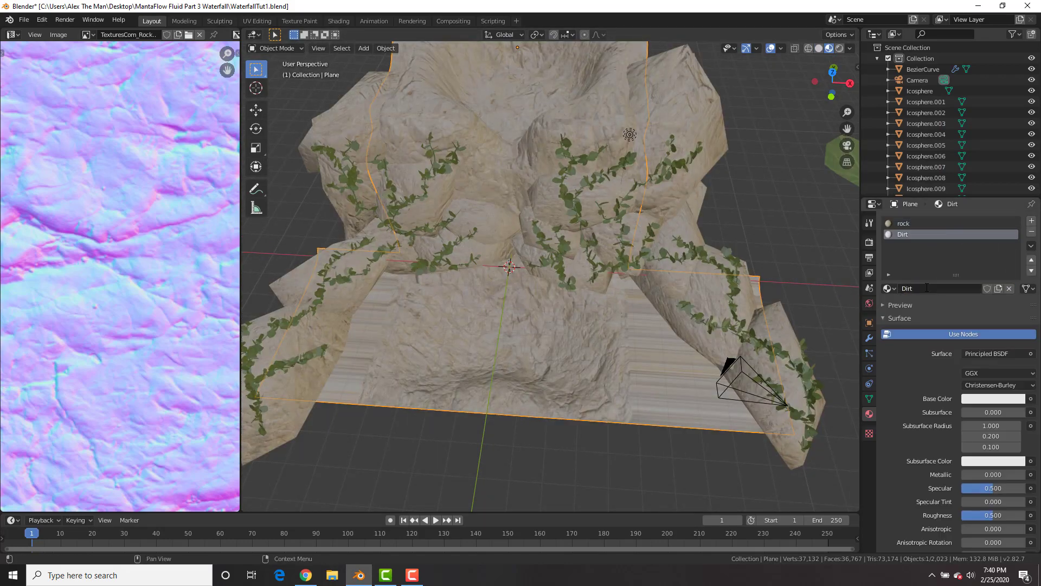
Step: Load the downloaded TexturesCom ground image as an image texture for the Dirt material's base color
click(1031, 399)
click(814, 473)
click(1022, 412)
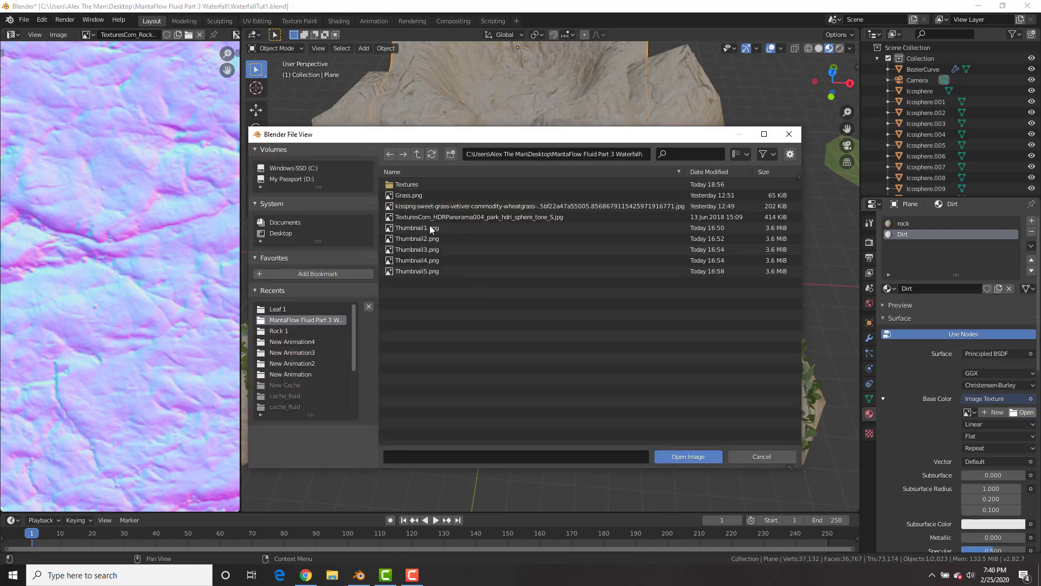
double_click(410, 195)
double_click(473, 186)
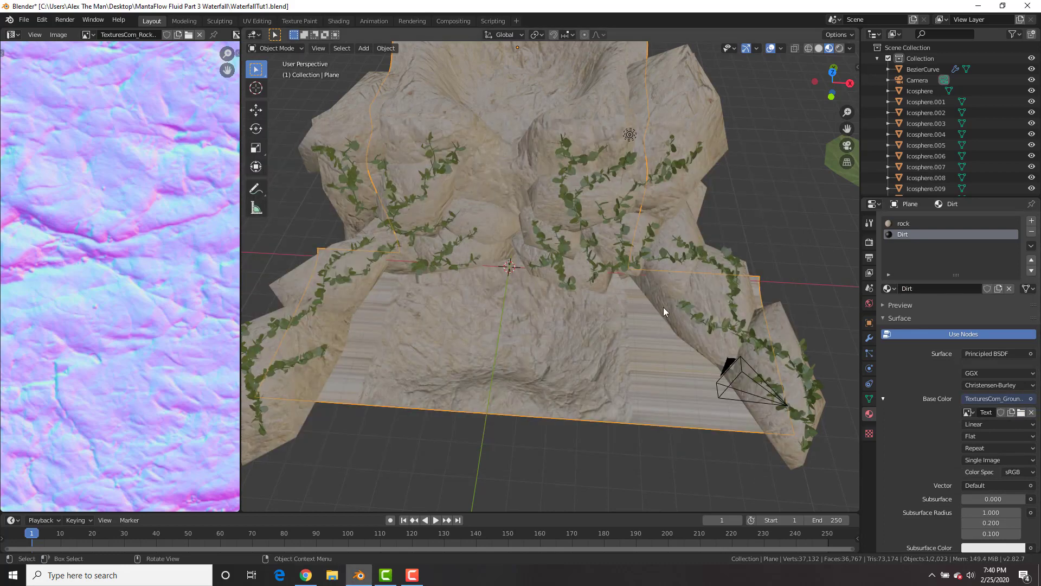
Step: Select the plane's flat ground faces beside and in front of the rocky pool bed and assign them the Dirt material
middle_drag(663, 307, 639, 307)
key(Tab)
middle_drag(670, 369, 658, 397)
alt+click(668, 371)
alt+shift+click(372, 358)
key(c)
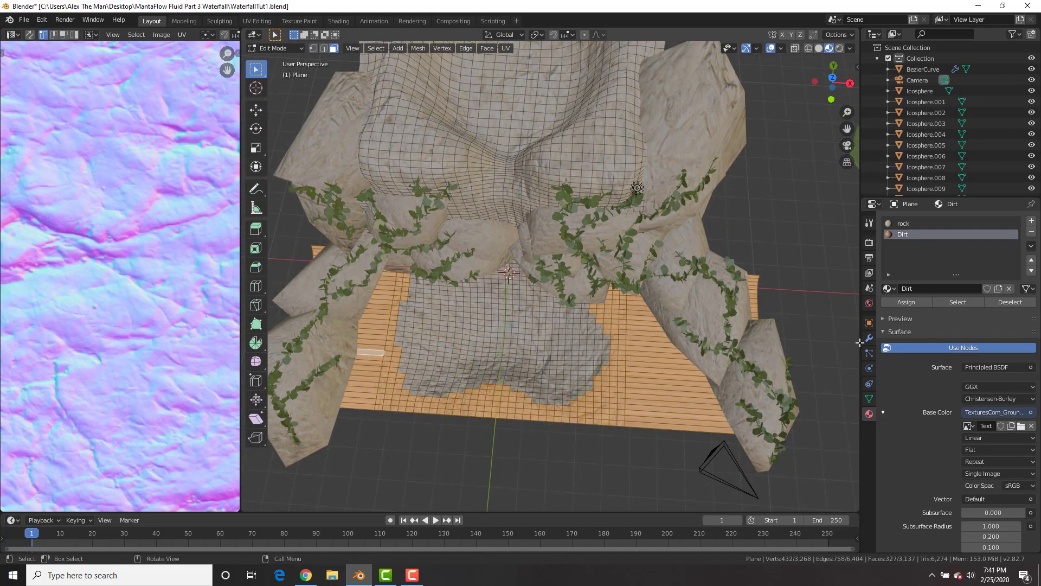
Step: Unwrap the selected ground faces from the top orthographic view and inspect the dirt texture in Object Mode
key(KP_7)
key(u)
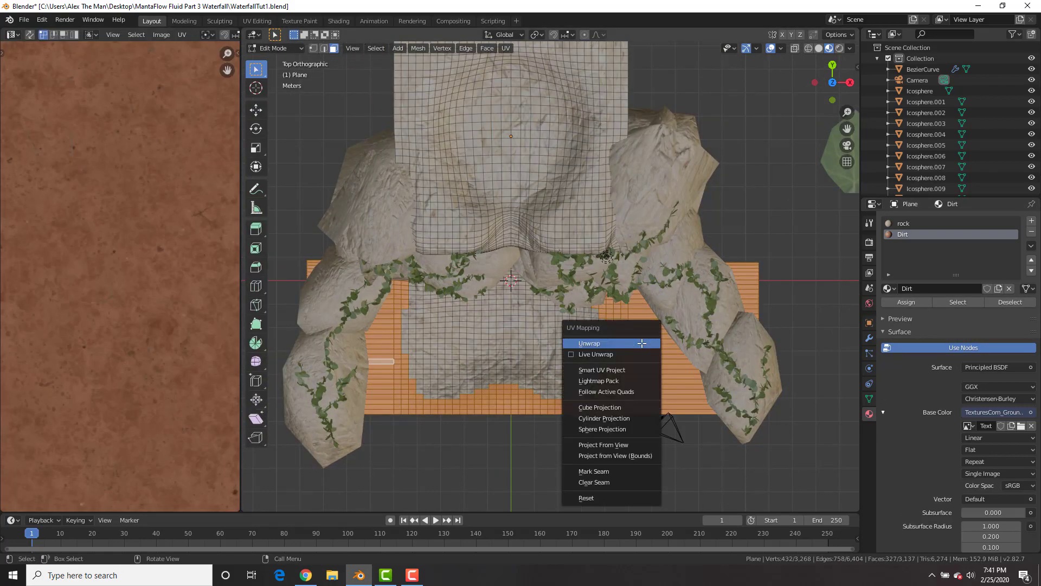
click(642, 343)
key(Tab)
scroll(624, 353, up, 5)
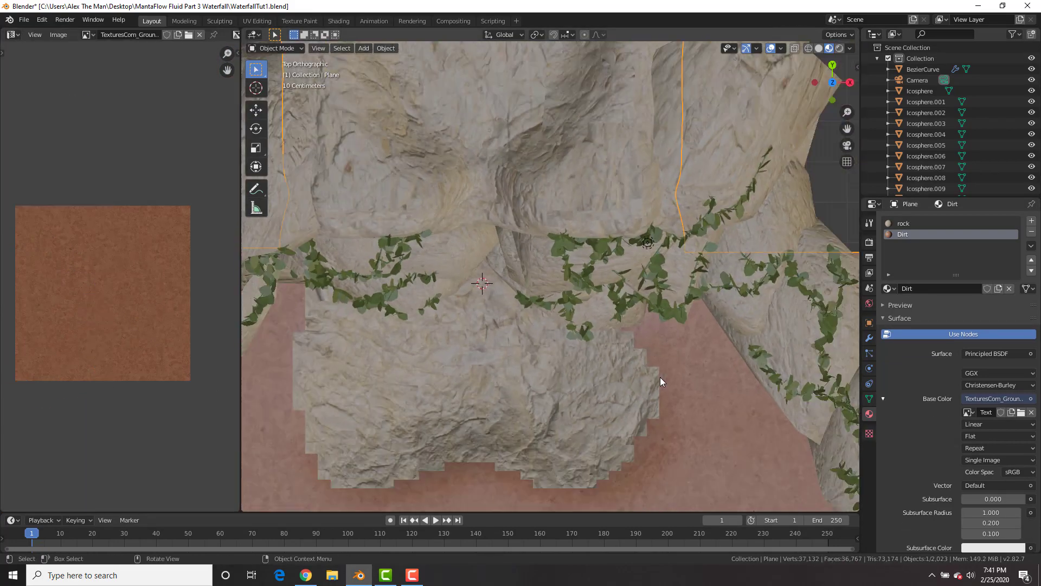
middle_drag(659, 376, 623, 328)
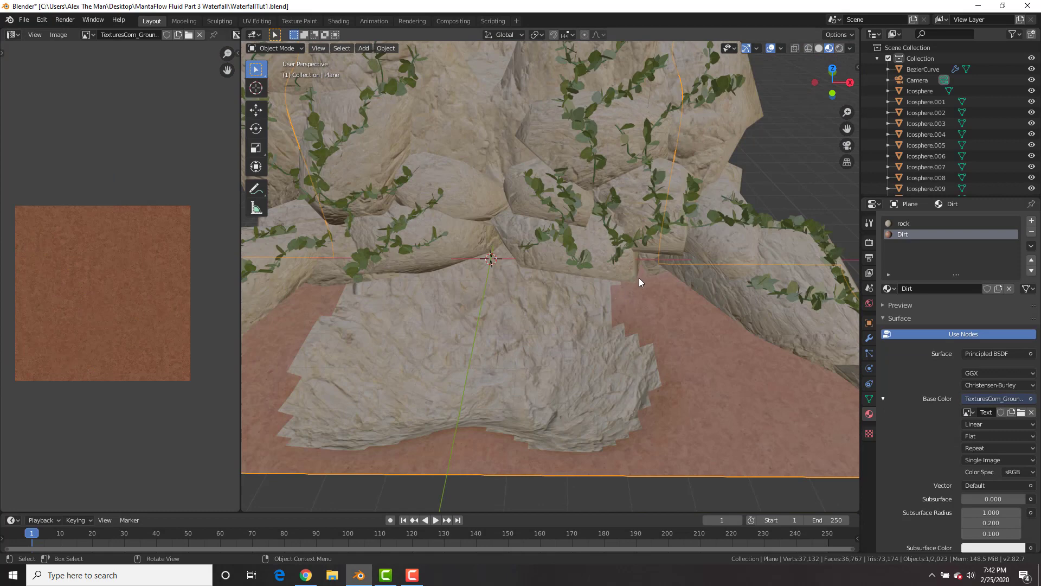
Step: Add a vertex group to the plane with the dirt ground faces selected in Edit Mode
mouse_move(639, 277)
middle_down()
mouse_move(633, 294)
mouse_move(656, 286)
middle_up()
key(Tab)
click(870, 399)
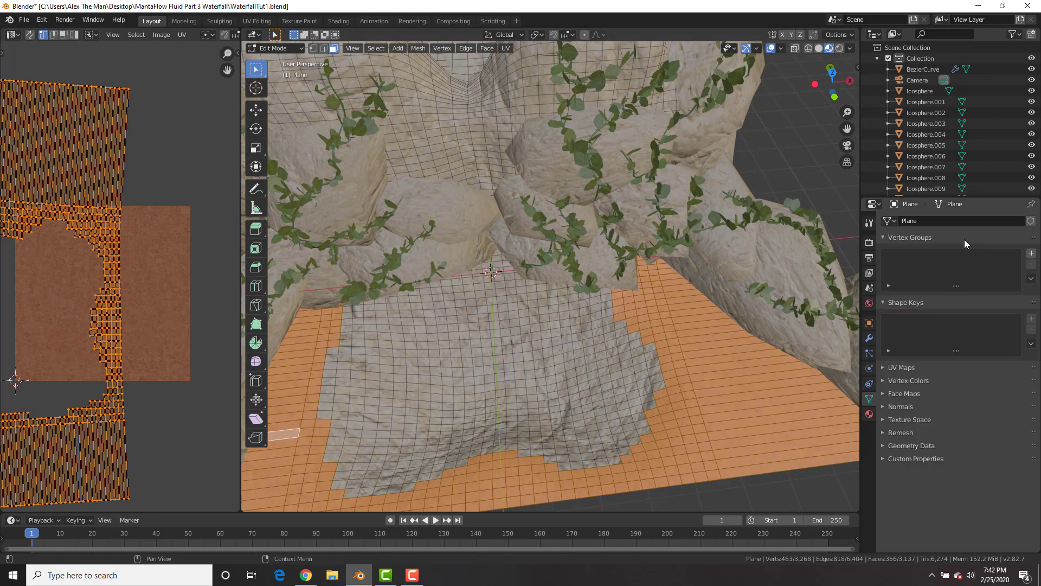
click(1032, 254)
Step: Subdivide the extruded ground strips on both sides with evenly spaced loop cuts
scroll(612, 317, down, 4)
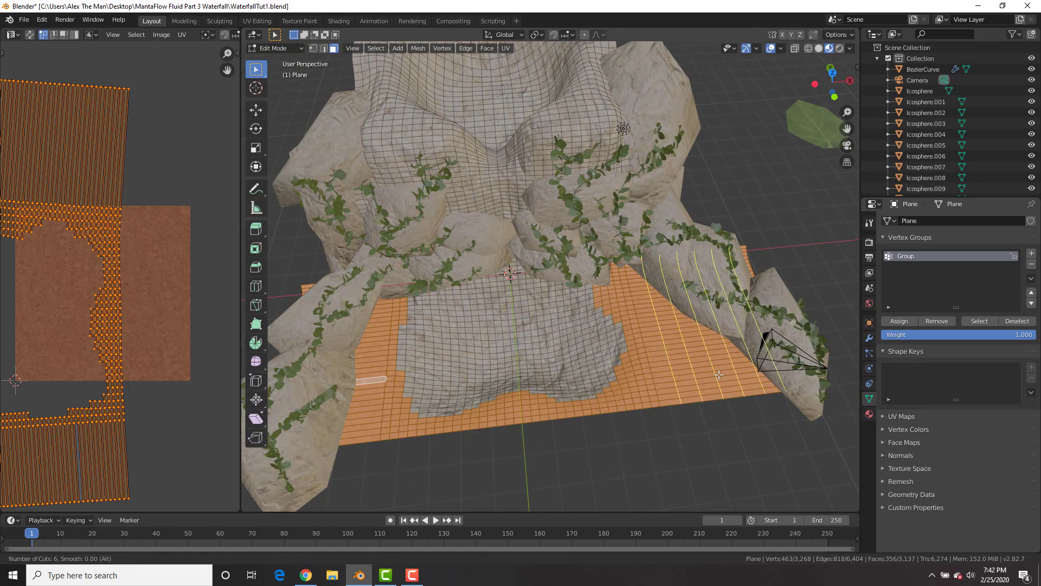
click(718, 374)
key(ctrl+r)
scroll(366, 414, up, 7)
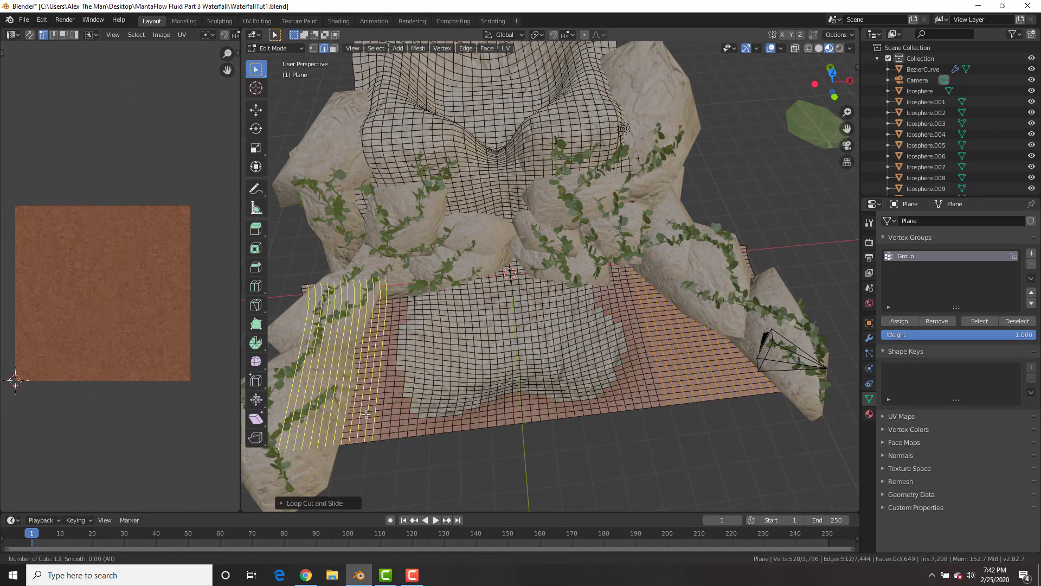
scroll(366, 414, up, 2)
double_click(366, 413)
middle_drag(728, 312, 688, 315)
key(Tab)
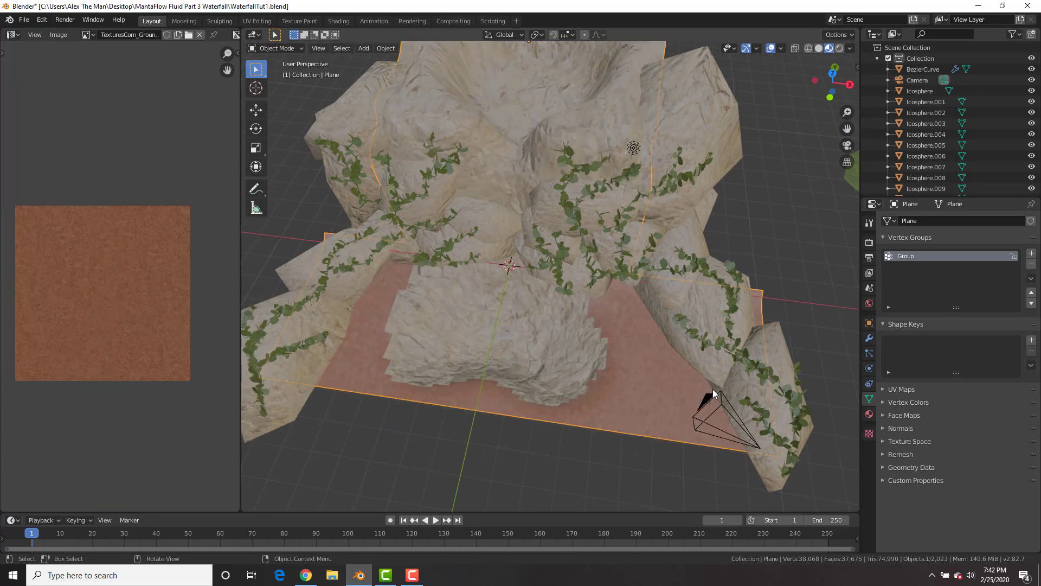
Step: Add a new particle system of type Hair to the plane
click(869, 353)
click(1031, 221)
click(984, 277)
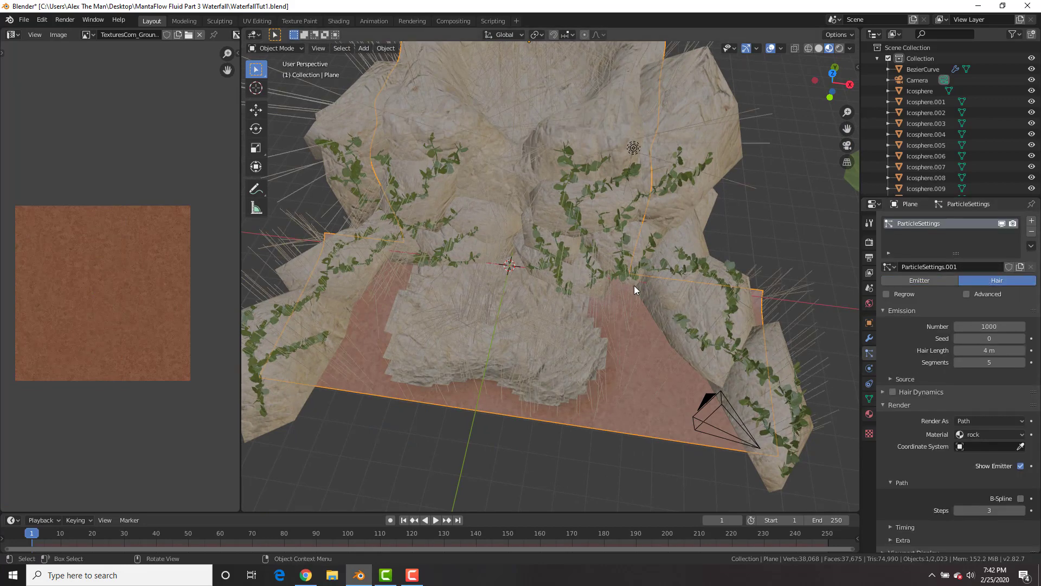
middle_drag(634, 285, 685, 344)
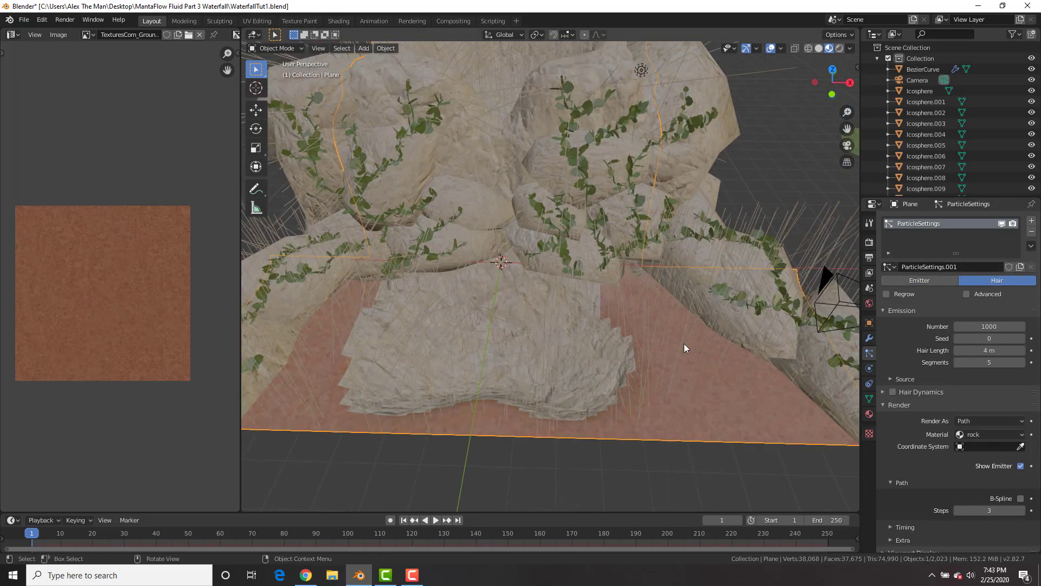
Step: Restrict the plane's hair particle density to the ground's vertex group
key(Tab)
click(870, 399)
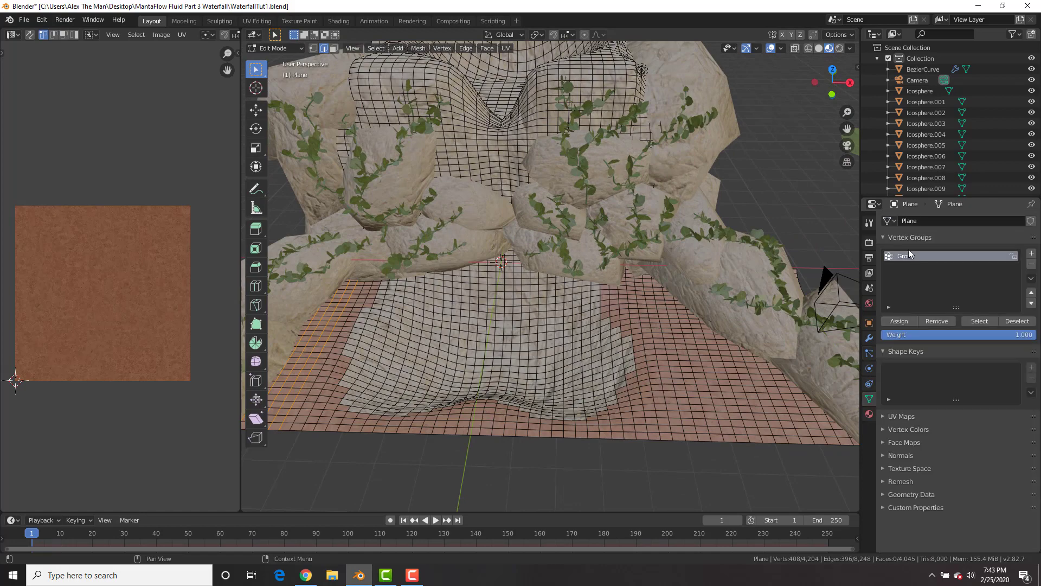
click(869, 353)
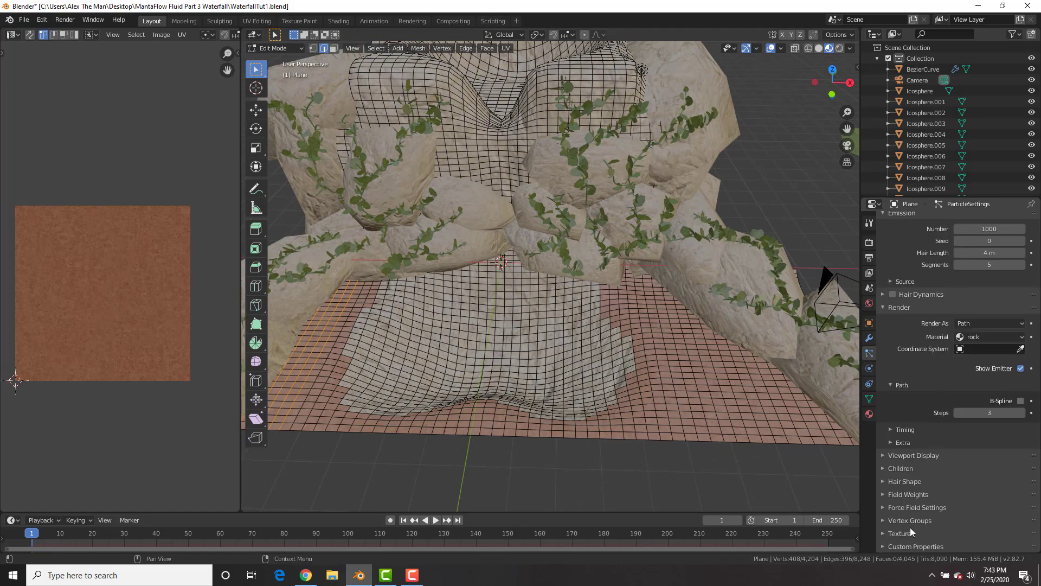
scroll(910, 527, down, 3)
click(982, 457)
key(Tab)
middle_drag(517, 312, 579, 282)
Step: Add a new mesh plane and move it away from the rocks, beside the leaf object
key(shift+a)
click(640, 253)
key(g)
click(768, 219)
scroll(768, 219, up, 5)
Step: Cut the new plane lengthwise down its centre and raise the upper middle vertex along Y to form a pointed tip
key(Tab)
key(ctrl+r)
click(615, 304)
click(615, 304)
key(1)
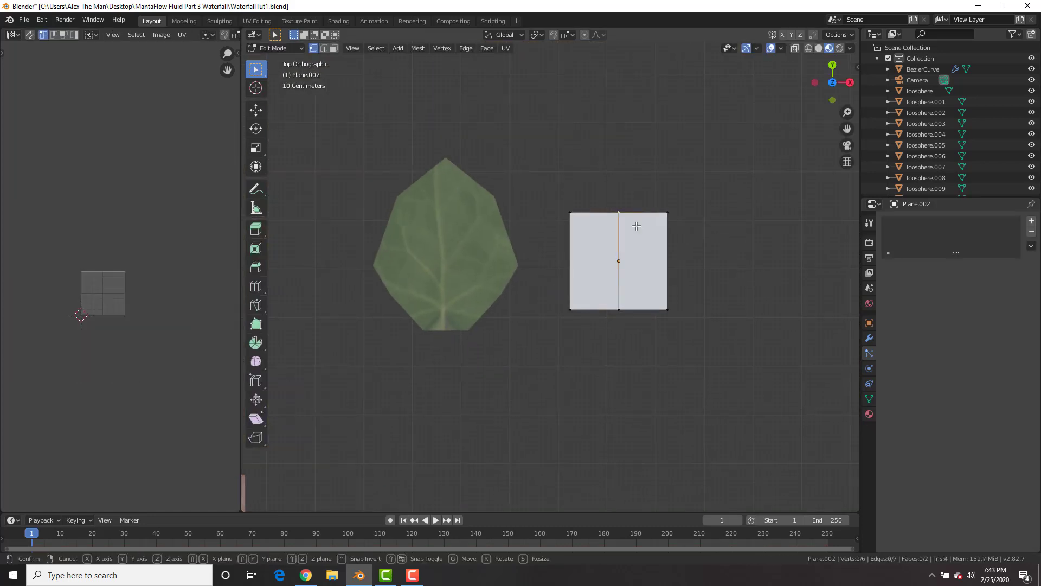
key(y)
click(642, 154)
Step: Move the plane's lower edge about 8.2 m along negative Y to stretch it into a long grass blade
alt+click(636, 301)
scroll(642, 276, down, 3)
key(g)
key(y)
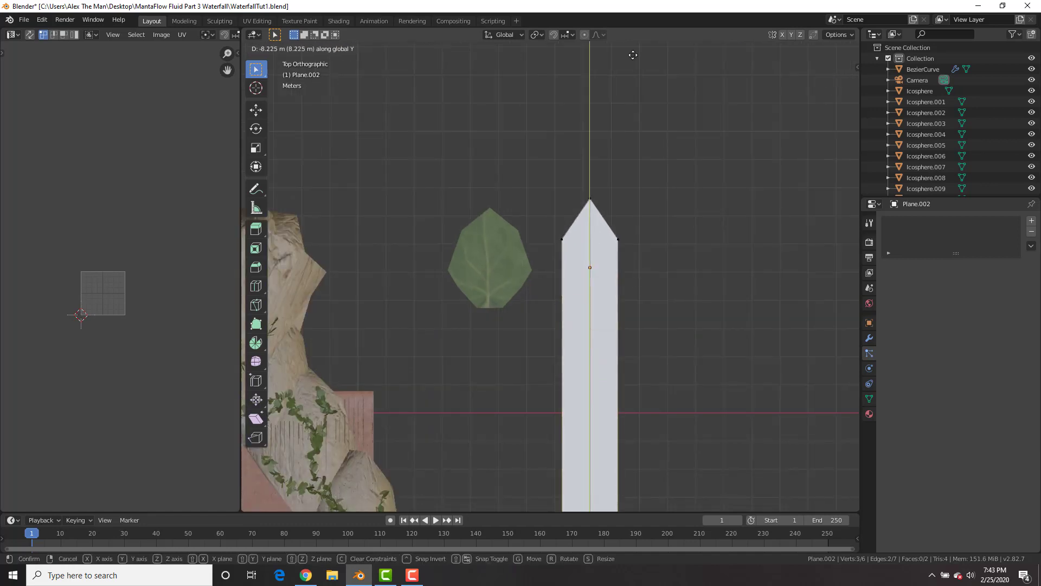
click(633, 55)
scroll(625, 340, down, 3)
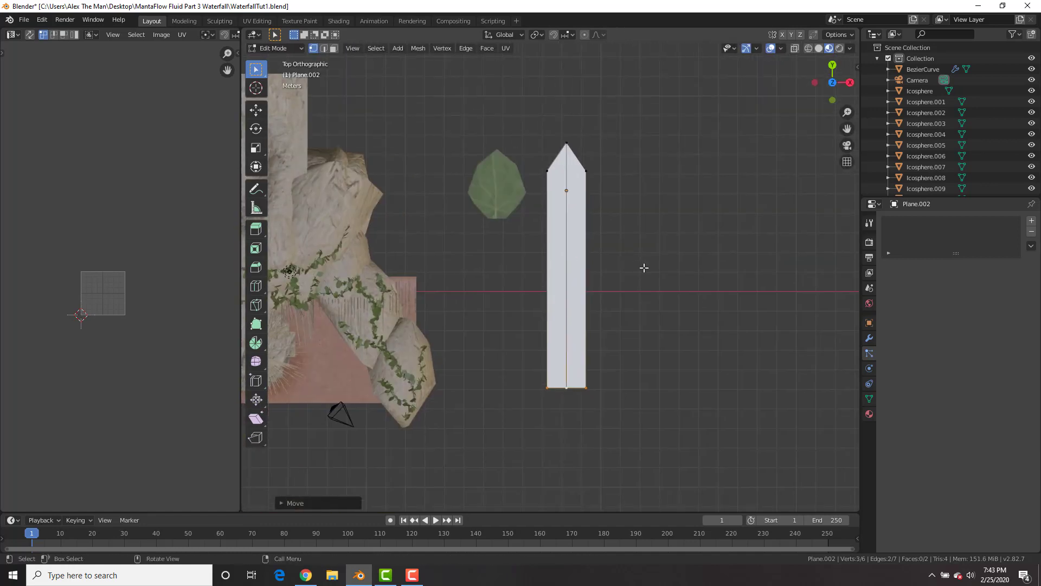
Step: Narrow the whole grass blade along X and move it along Y until its base sits at the origin, finishing in object mode
scroll(643, 296, down, 1)
key(a)
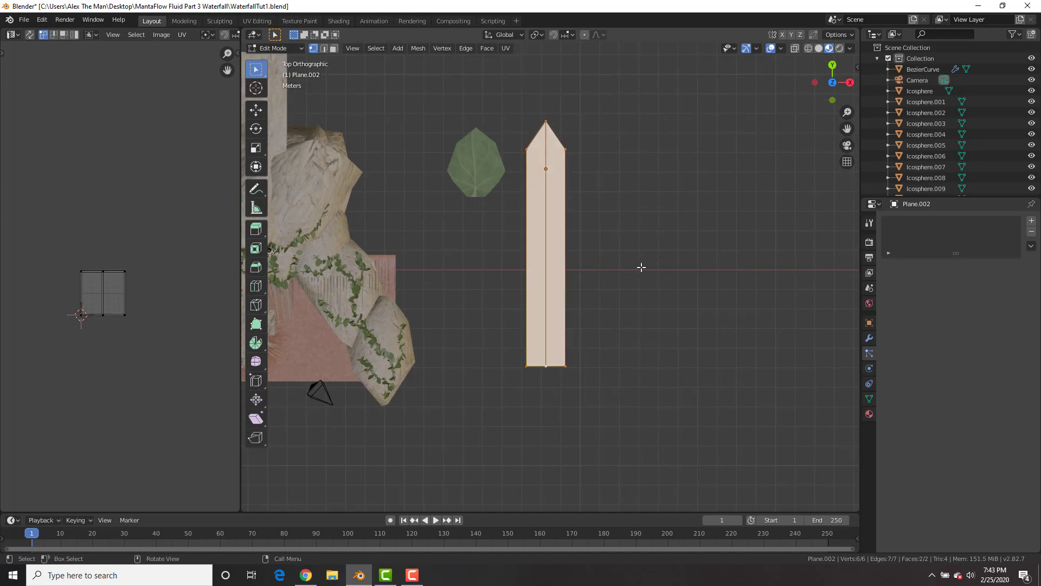
key(s)
key(x)
click(583, 262)
key(g)
key(y)
click(589, 52)
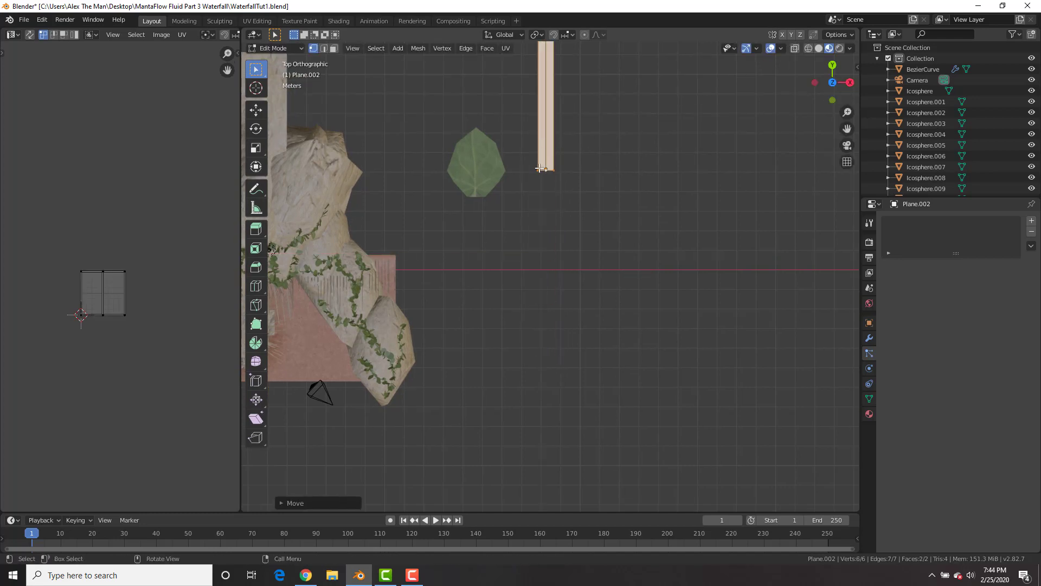
shift+middle_drag(582, 98, 593, 280)
key(Tab)
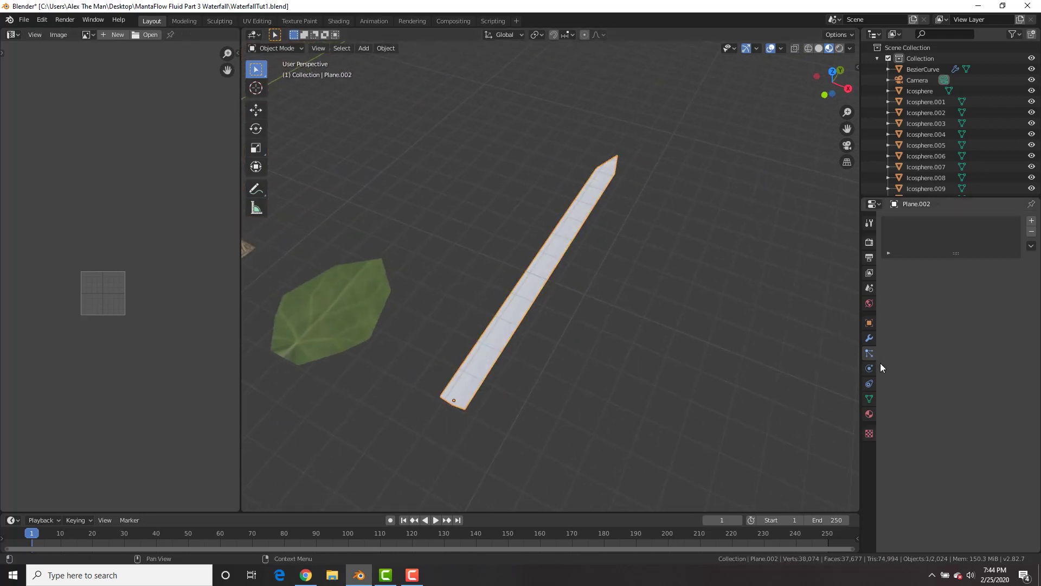
Step: Give the grass blade a new material with a dark green base color
click(1032, 220)
click(1032, 231)
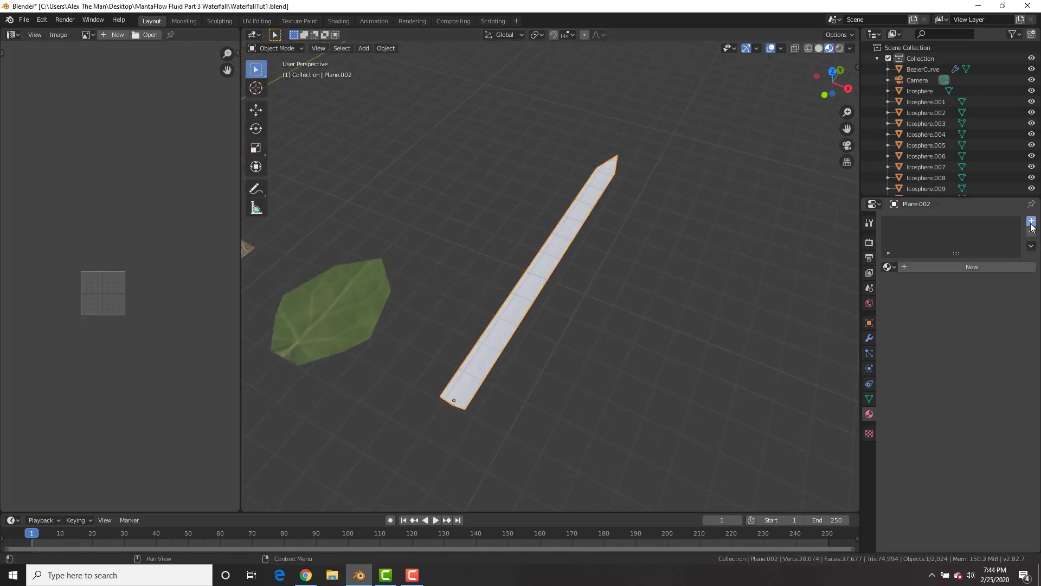
click(971, 267)
click(992, 377)
drag(949, 255, 930, 247)
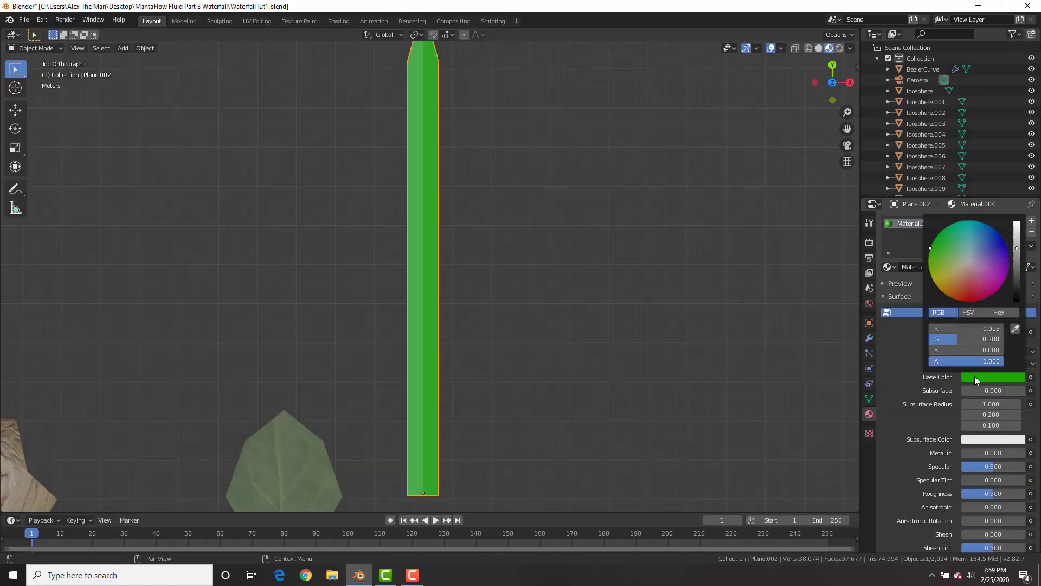
Step: Apply Shade Smooth to the grass blade
scroll(937, 253, down, 3)
right_click(676, 173)
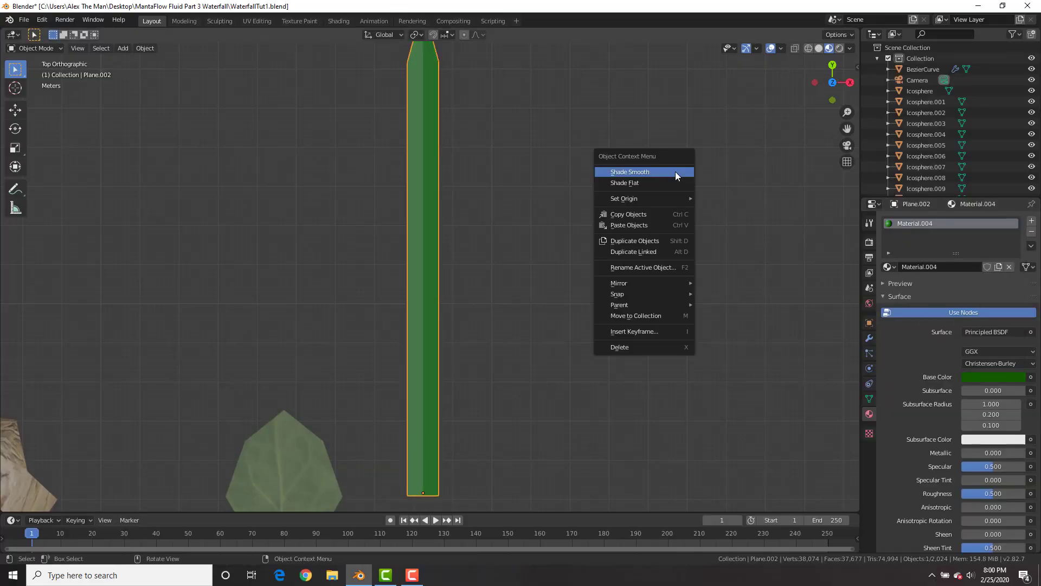
click(676, 173)
Step: In side view, bend the blade by moving its tip vertex up about 2.6 m and back about 2.5 m with smooth proportional editing
middle_drag(651, 336, 449, 264)
key(Tab)
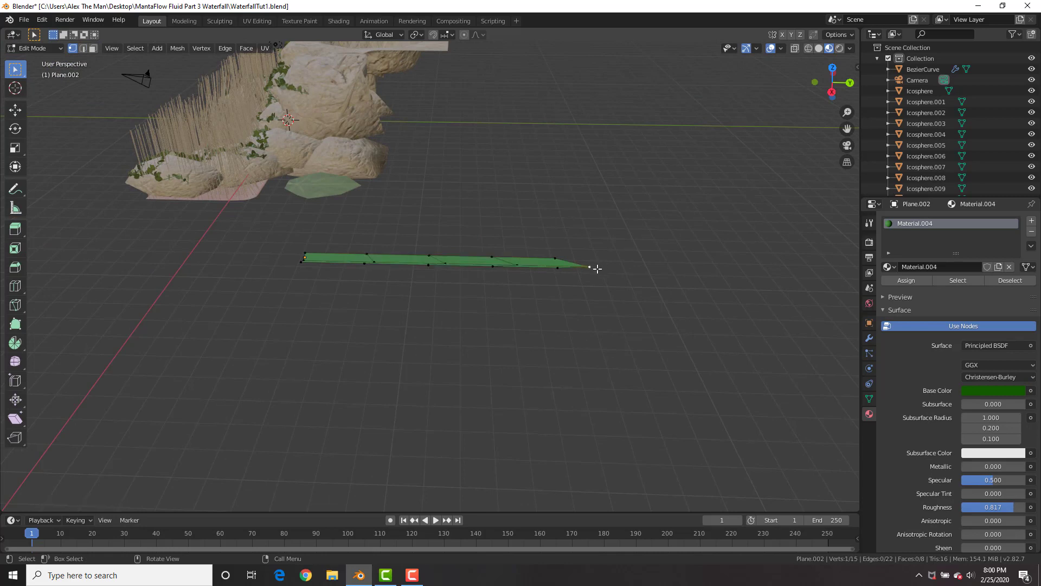
middle_drag(597, 269, 590, 250)
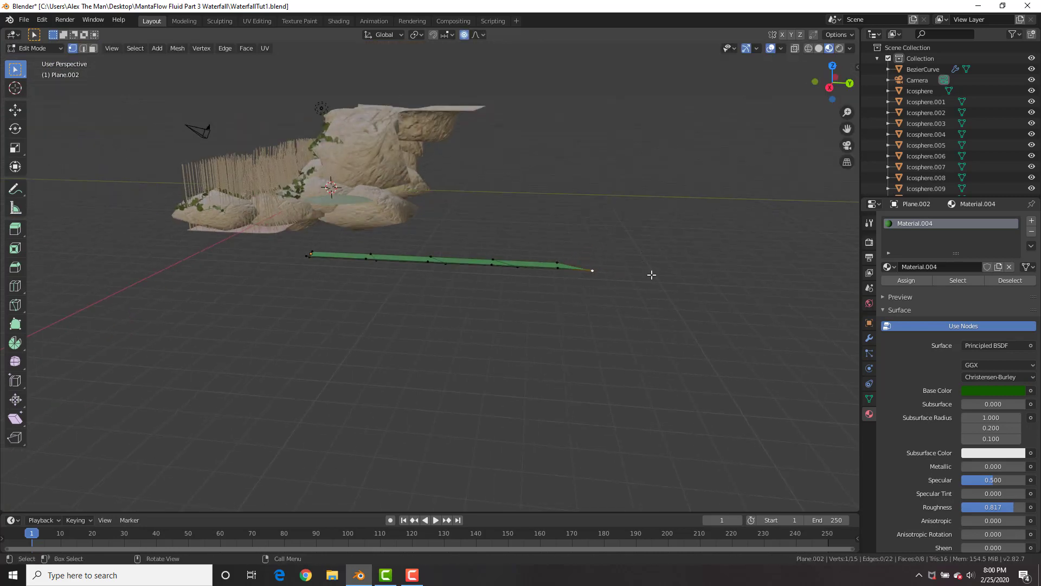
key(KP_3)
scroll(598, 213, down, 4)
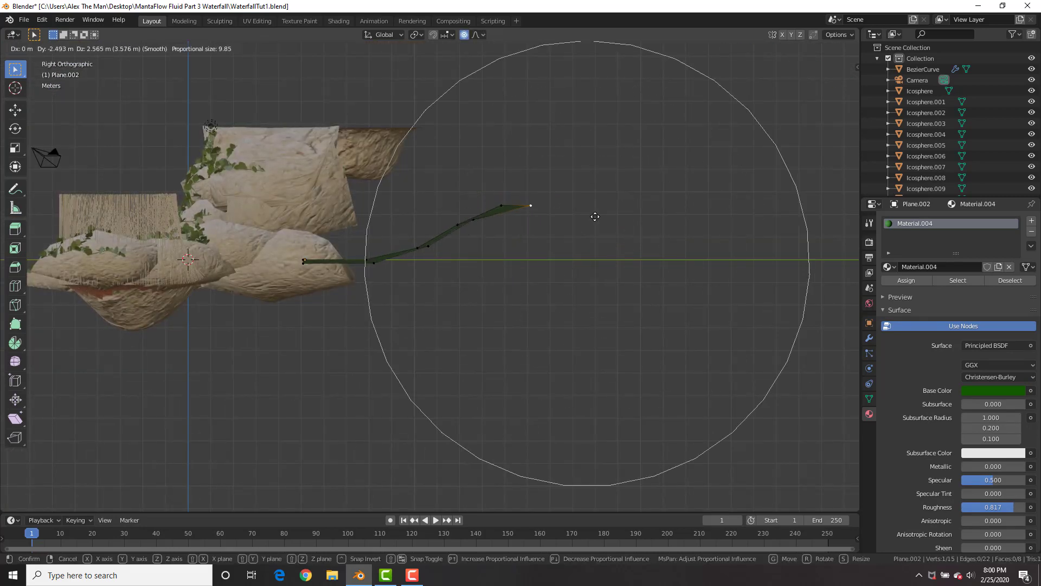
click(595, 216)
Step: Smooth the blade's curve in side view by moving the cross-sections below its tip with proportional editing
middle_drag(467, 224, 473, 200)
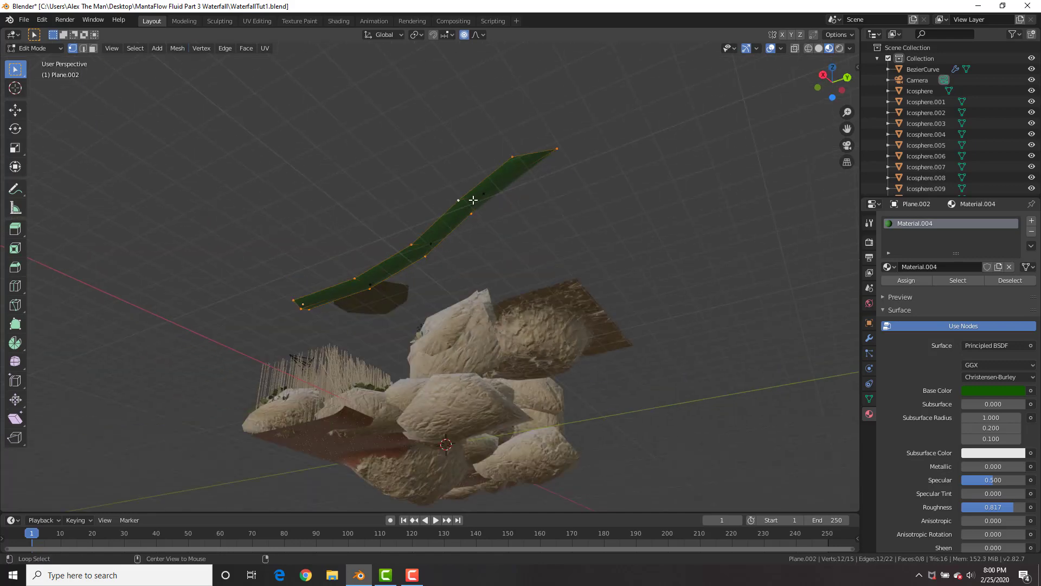
key(KP_3)
key(g)
scroll(454, 227, up, 13)
click(454, 226)
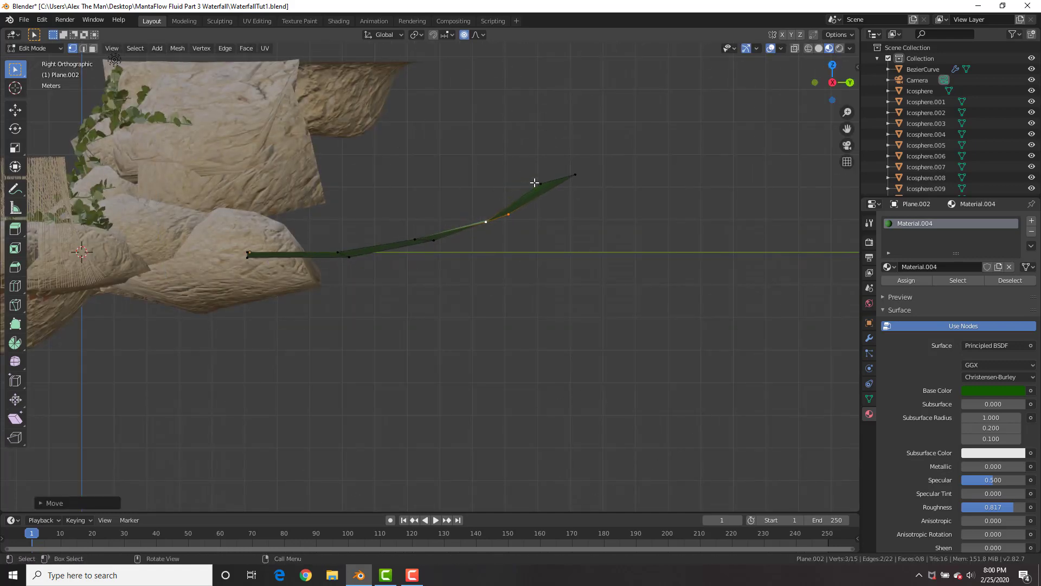
click(539, 182)
key(g)
scroll(545, 185, up, 8)
click(545, 184)
Step: Duplicate the whole blade, rotate the copy outward from the shared base and scale it down slightly
middle_drag(545, 184, 402, 295)
key(a)
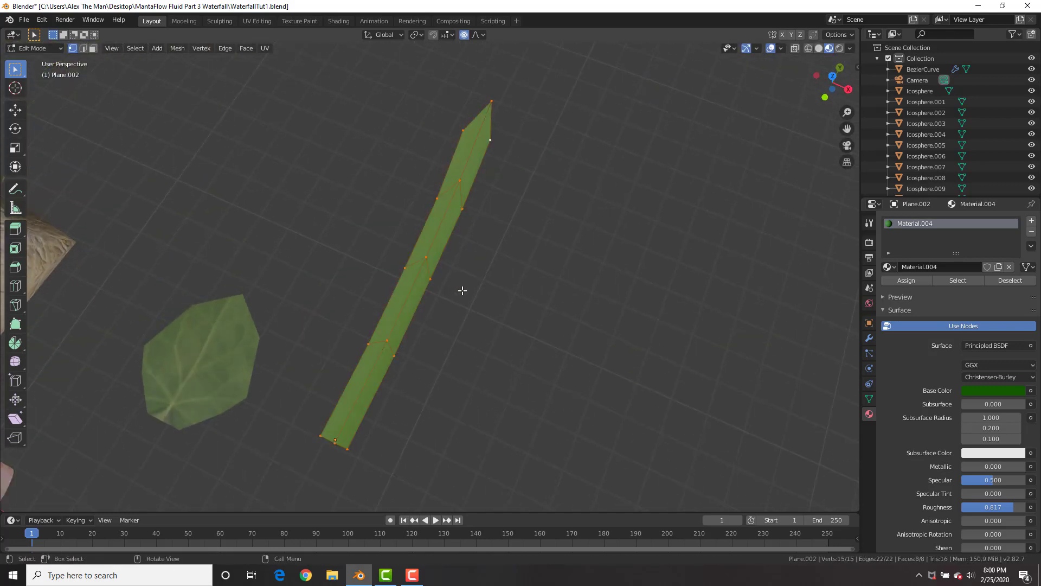
key(KP_7)
key(shift+d)
key(r)
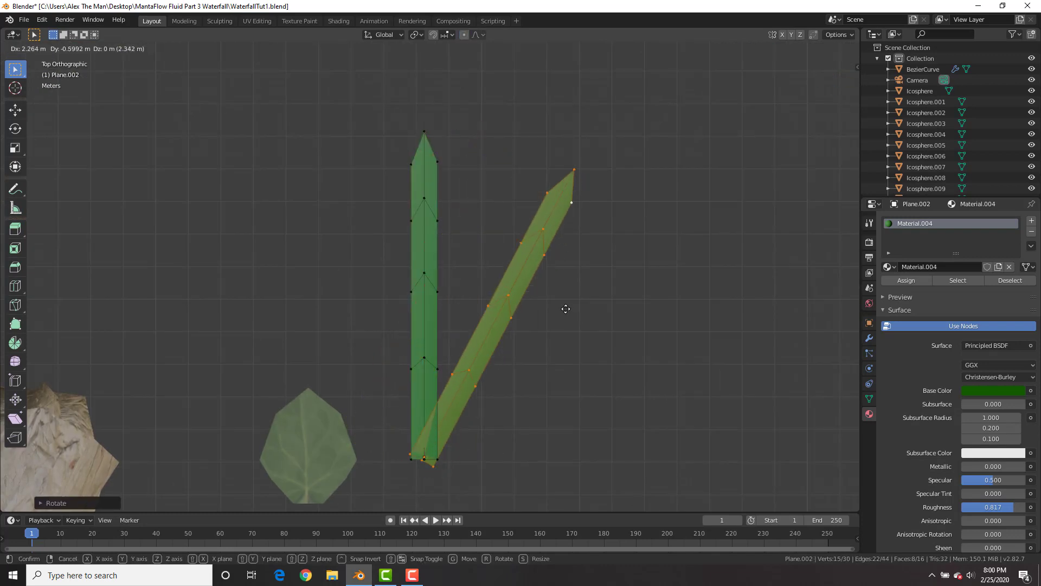
key(s)
click(573, 354)
key(Tab)
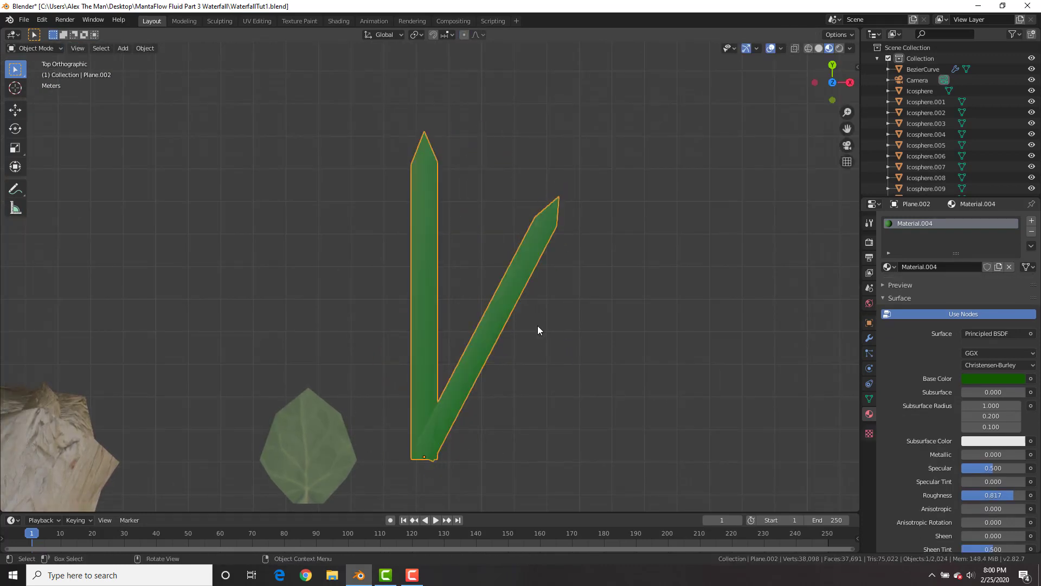
Step: Duplicate a blade again within the same mesh, rotate the copy and move it to the common base
key(Tab)
key(shift+d)
click(507, 322)
key(r)
click(507, 294)
key(g)
click(469, 299)
Step: Tilt the third blade, line its base up with the other two and return to object mode
middle_drag(470, 300, 463, 328)
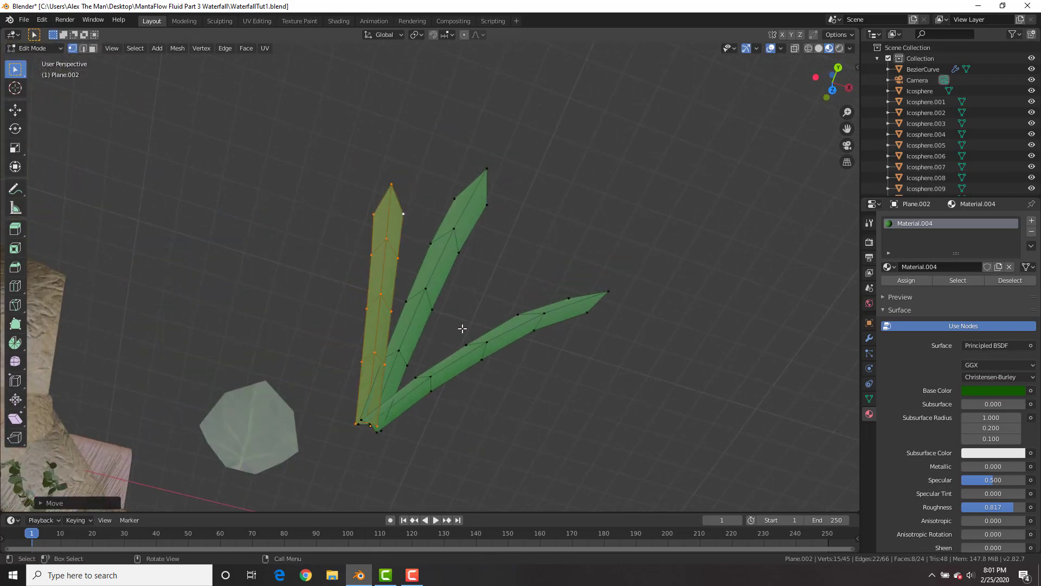
key(r)
key(z)
key(y)
click(399, 353)
key(KP_3)
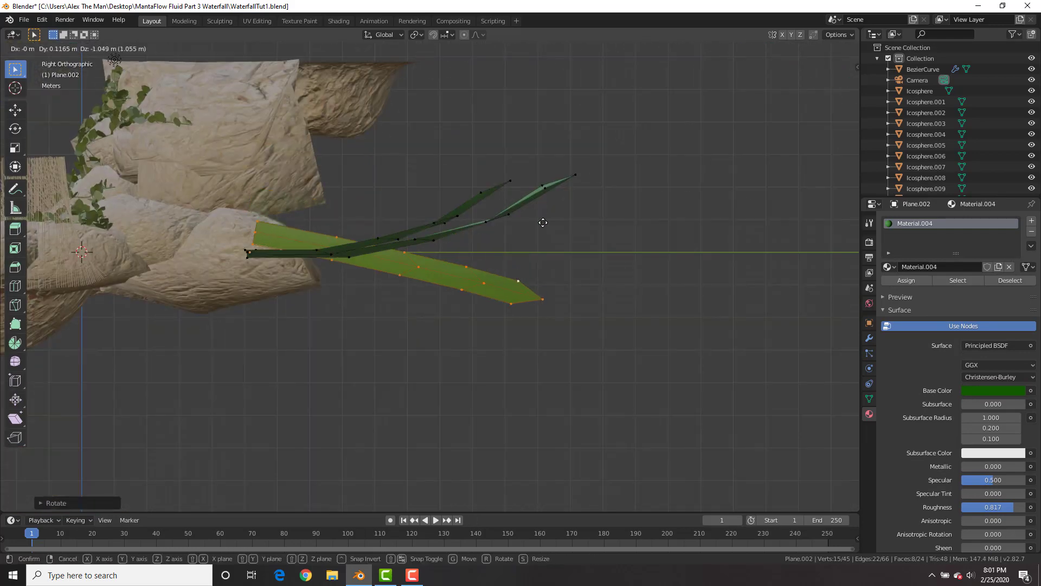
key(g)
click(521, 176)
middle_drag(521, 176, 514, 284)
click(514, 284)
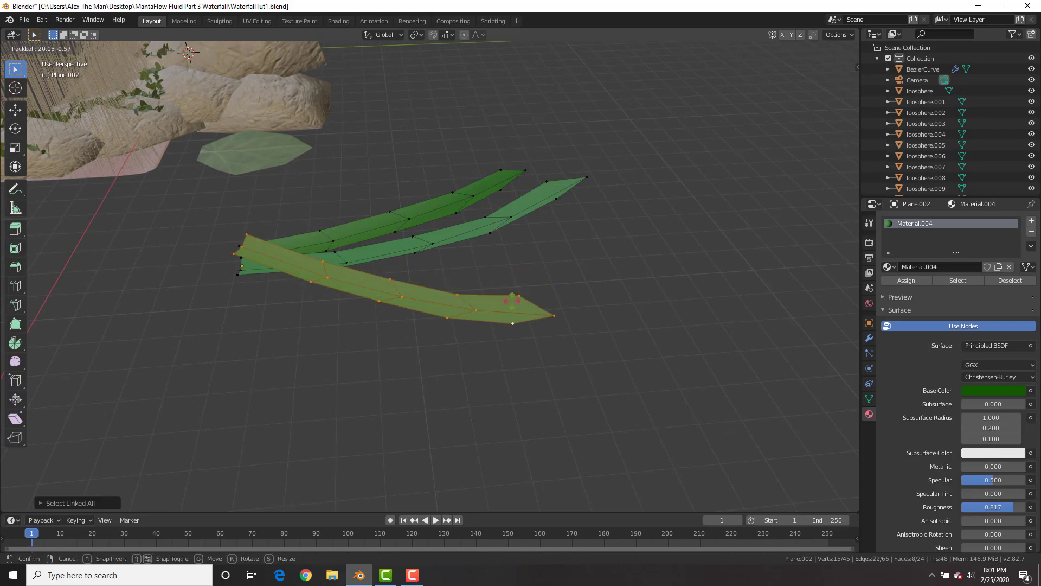
key(Tab)
Step: Select the ground plane and set its hair particles to render as Object
middle_drag(361, 217, 483, 230)
scroll(538, 334, up, 3)
click(521, 305)
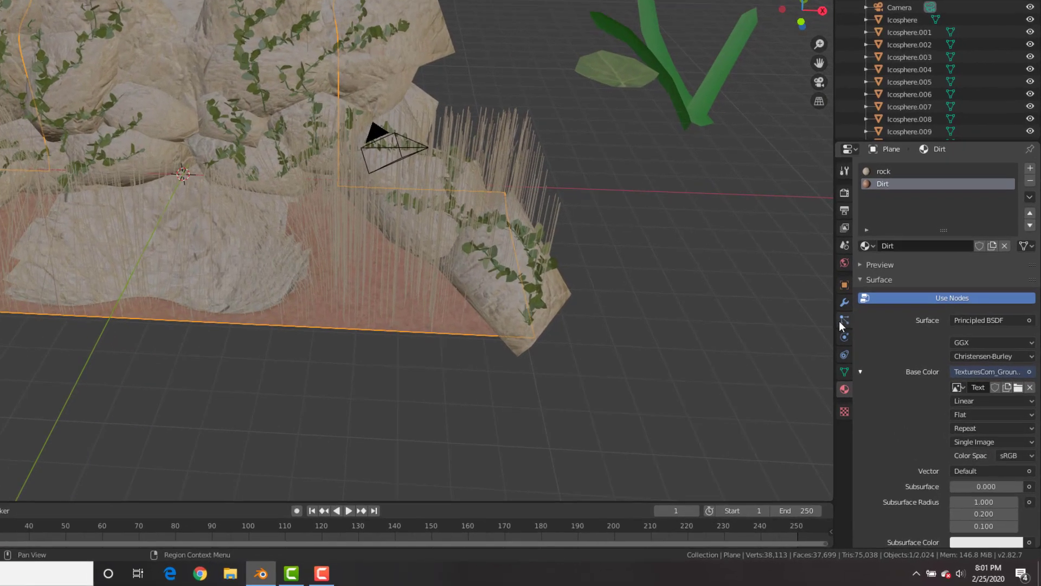
click(841, 321)
scroll(930, 375, down, 8)
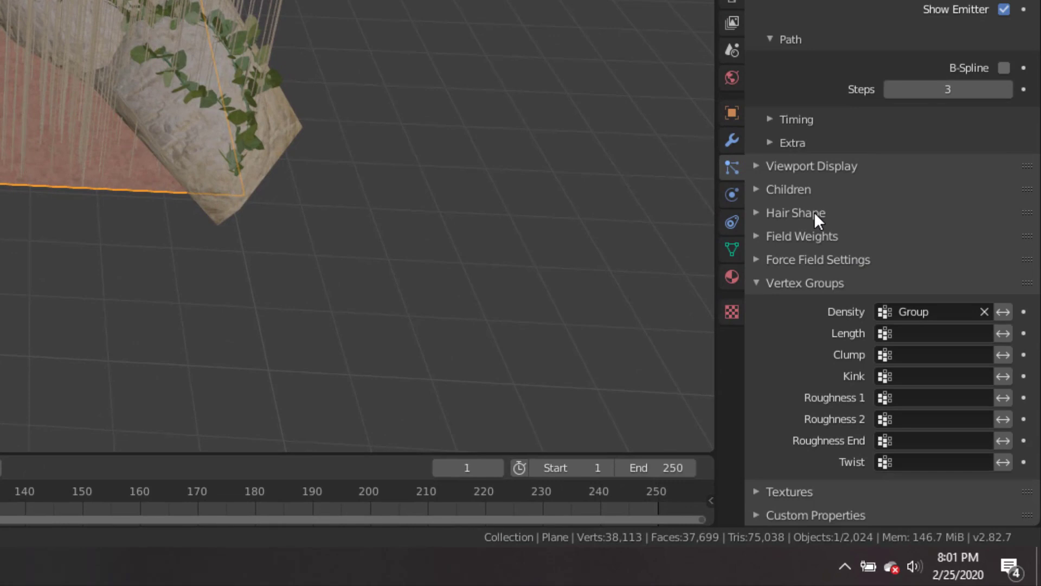
scroll(808, 205, up, 8)
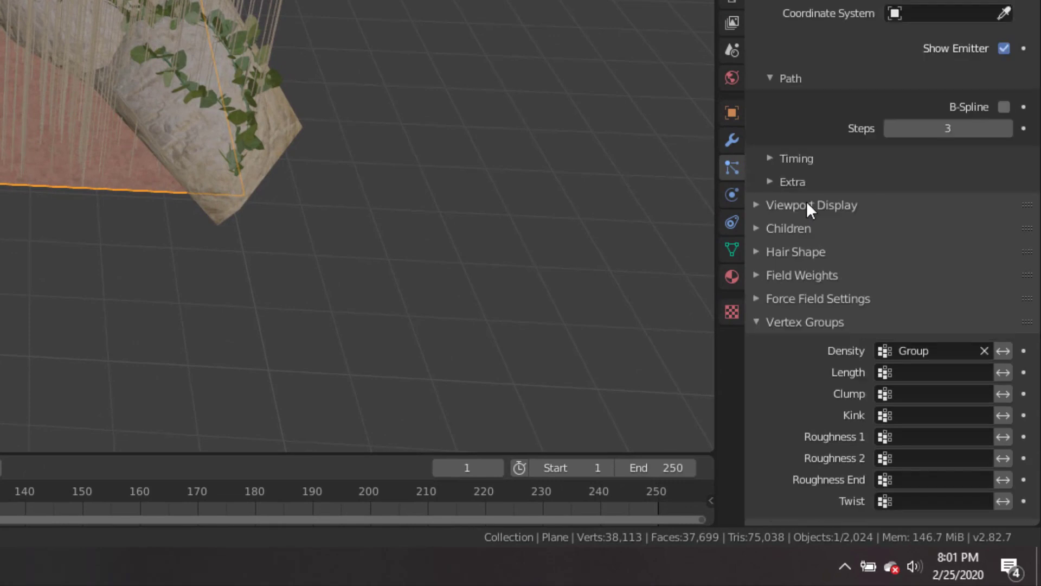
click(913, 166)
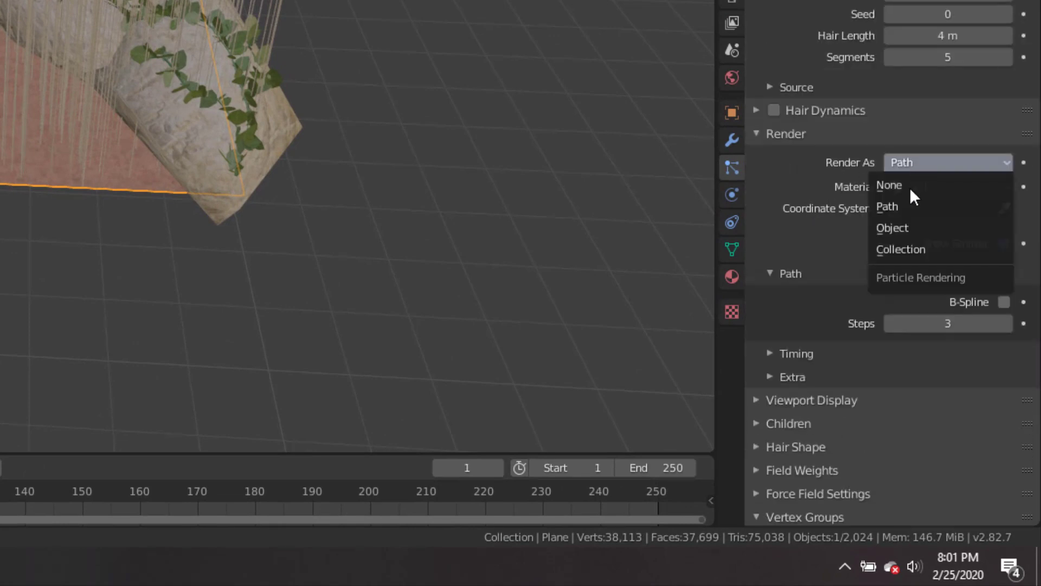
click(907, 227)
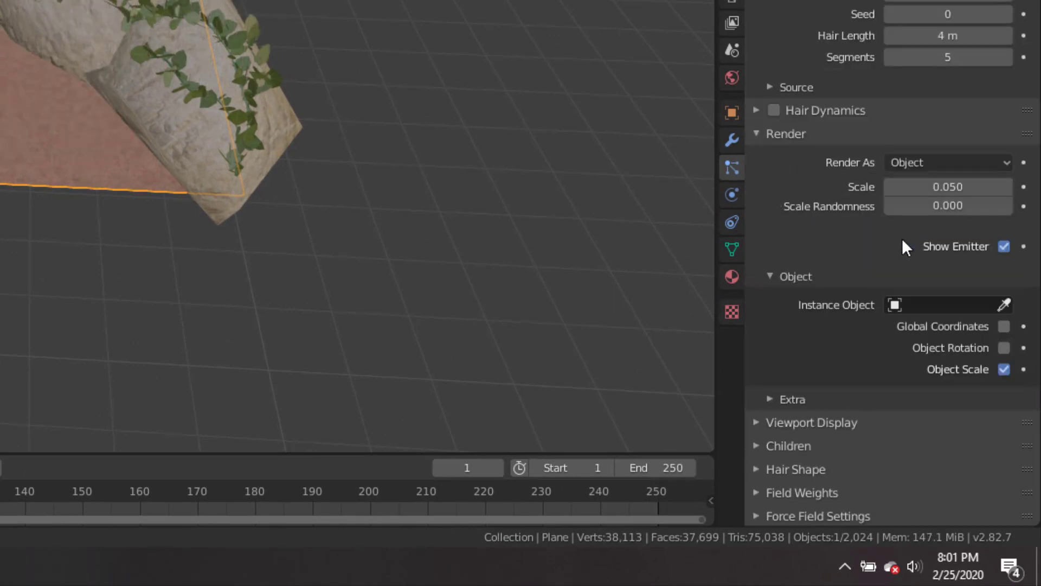
Step: Choose Plane.002 as the instance object for the ground plane's hair particles
click(921, 304)
scroll(893, 429, down, 13)
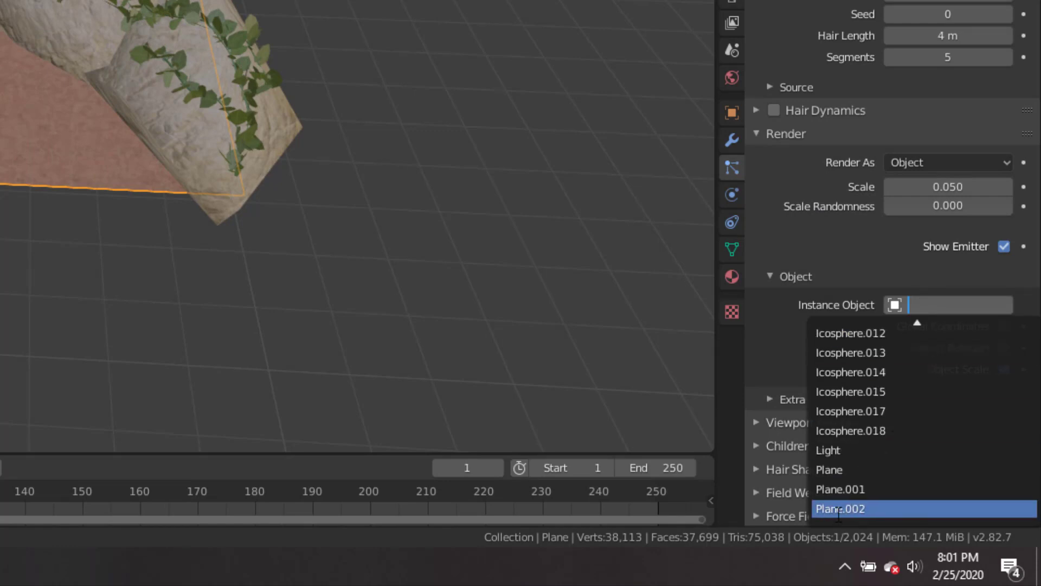
click(838, 510)
middle_drag(347, 347, 1, 42)
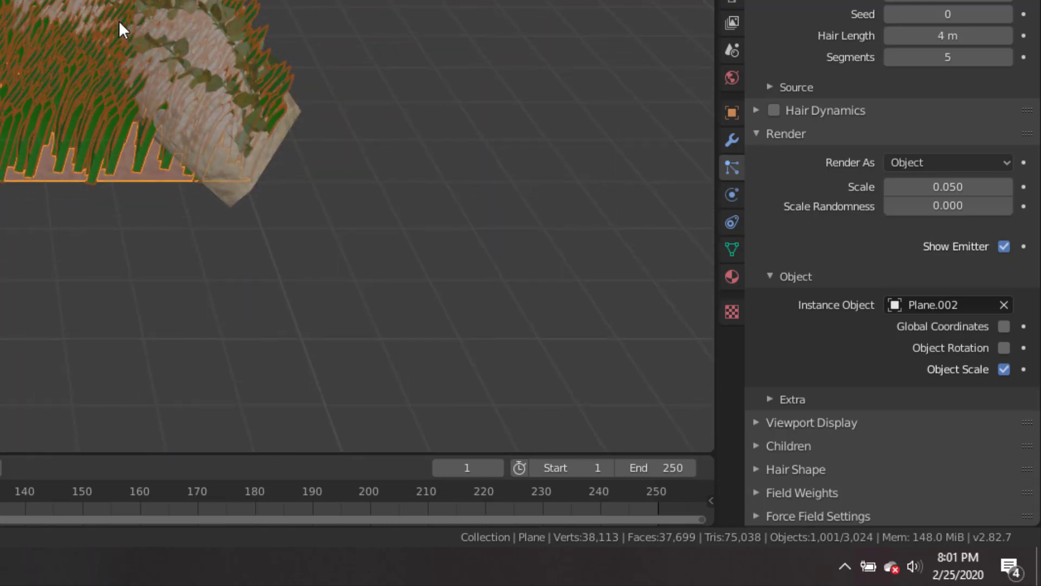
Step: Enable Advanced and Rotation for the hair particles, with Phase 0.896 and Randomize Phase 1.388
scroll(864, 179, up, 5)
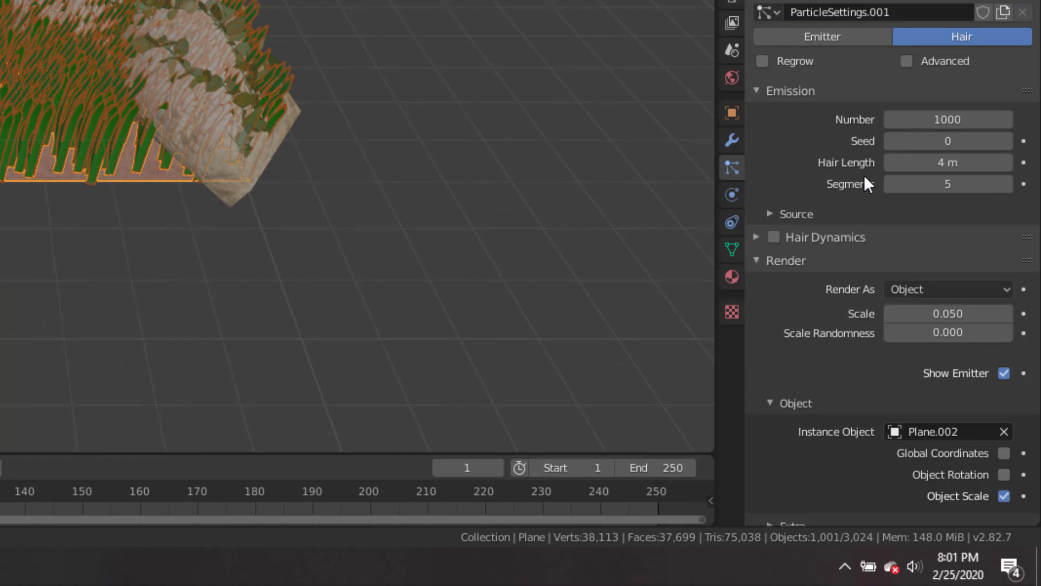
click(912, 63)
scroll(852, 217, down, 5)
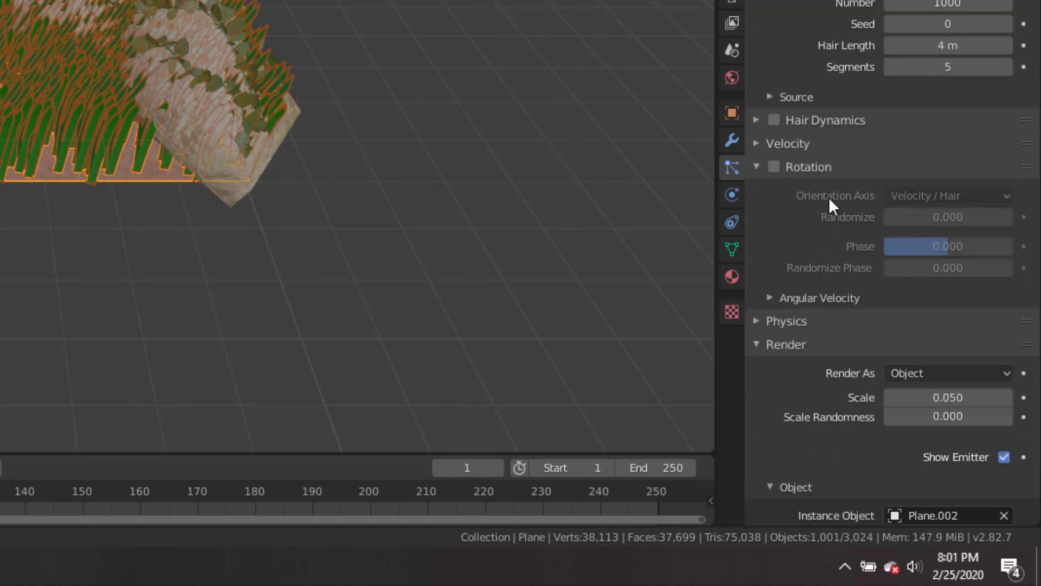
click(774, 166)
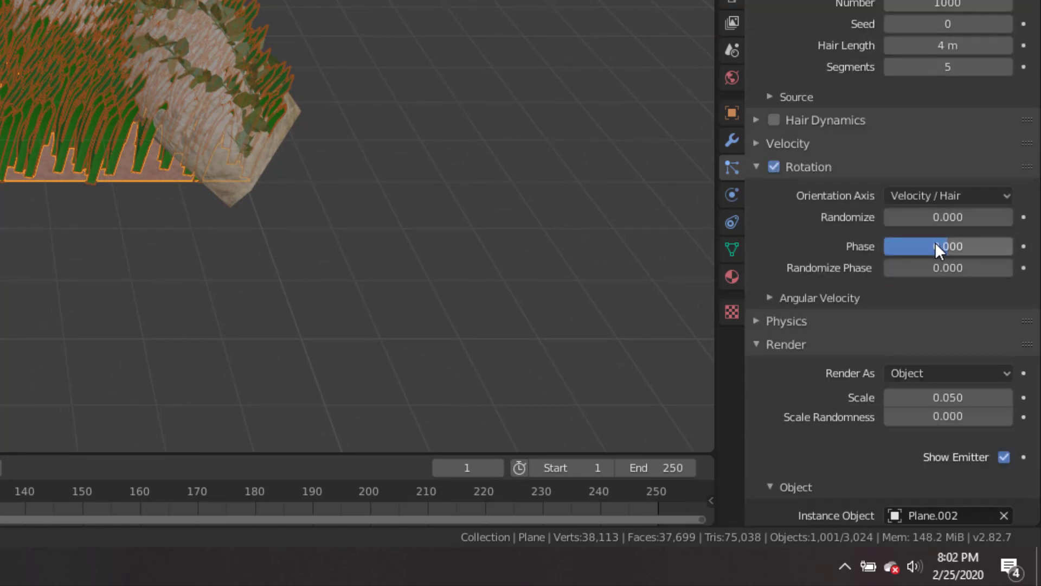
drag(947, 246, 990, 258)
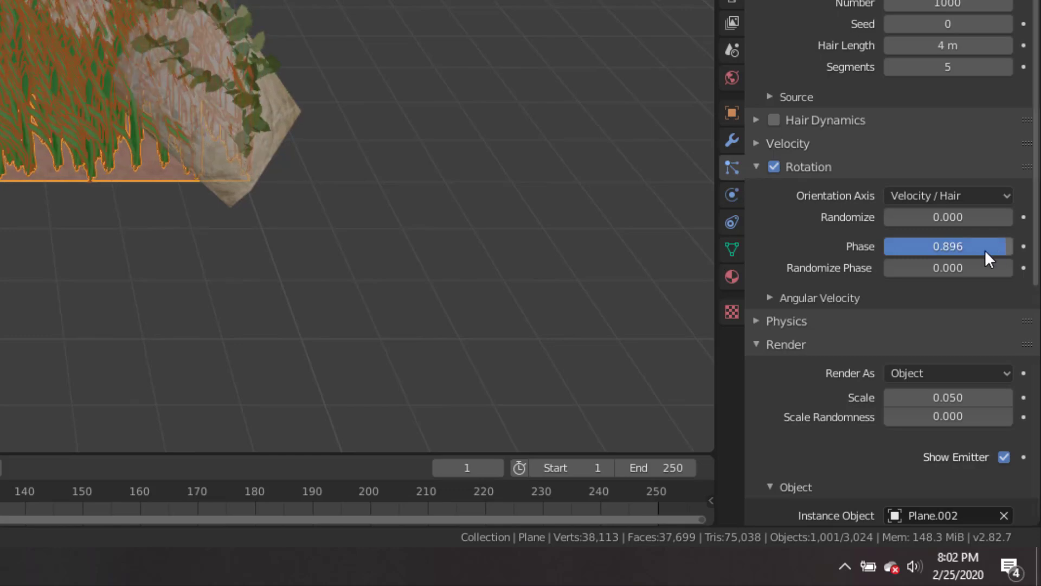
drag(886, 268, 974, 268)
Step: Set the grass instances' scale randomness to 0.731 and their scale to 0.030
scroll(851, 293, down, 6)
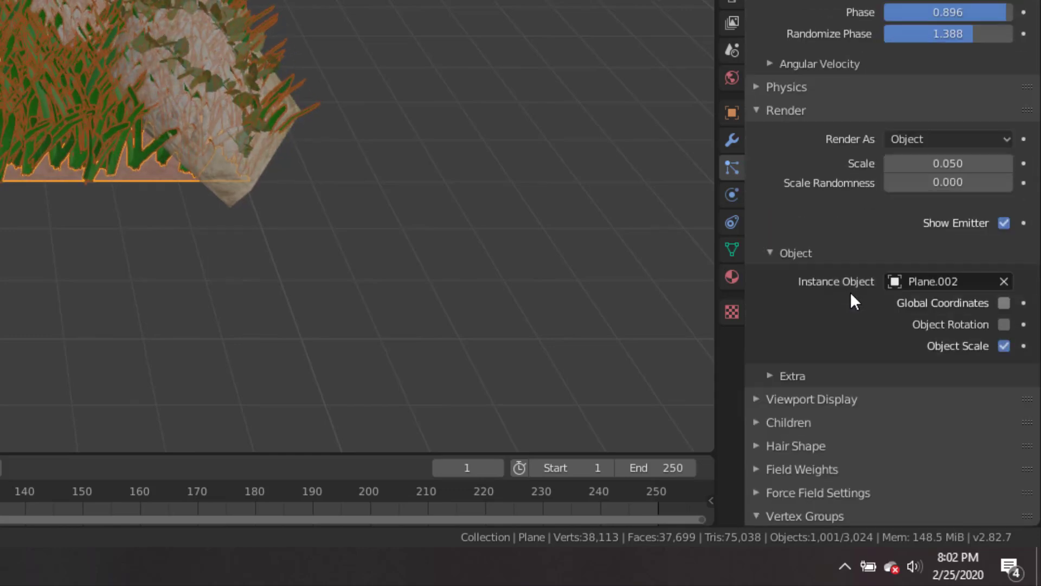
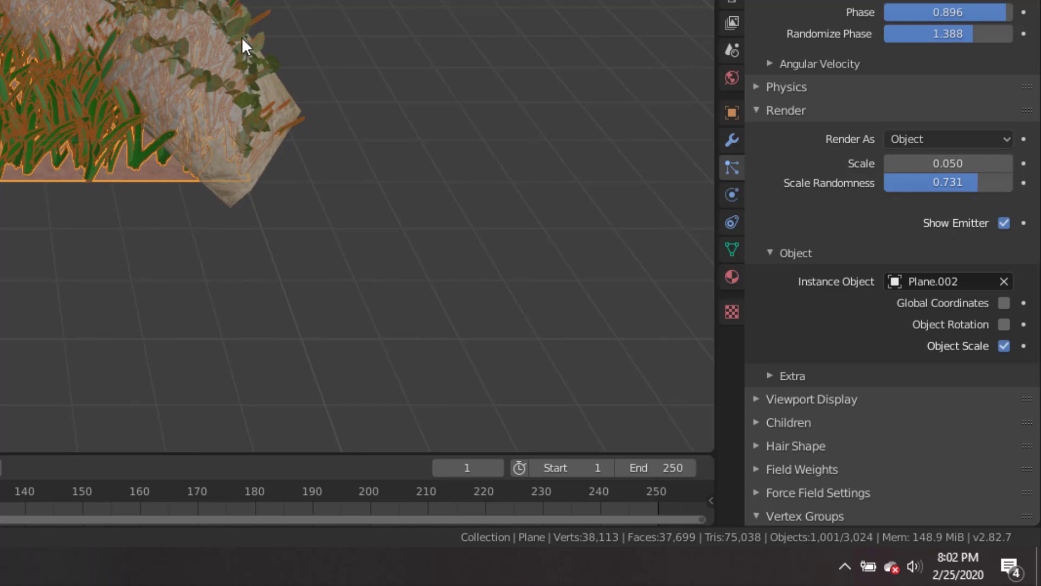
middle_drag(242, 37, 220, 60)
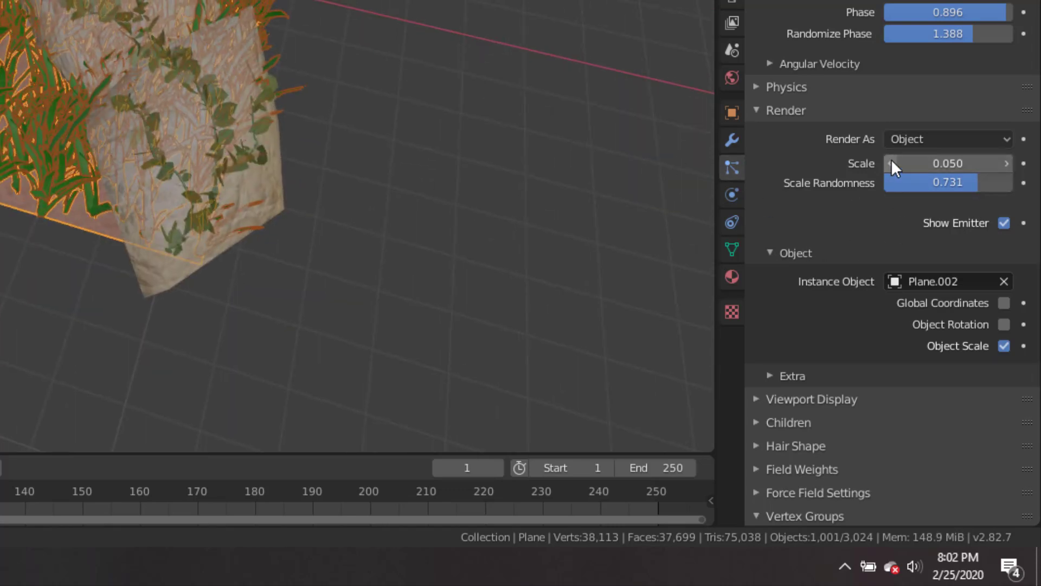
drag(891, 161, 869, 160)
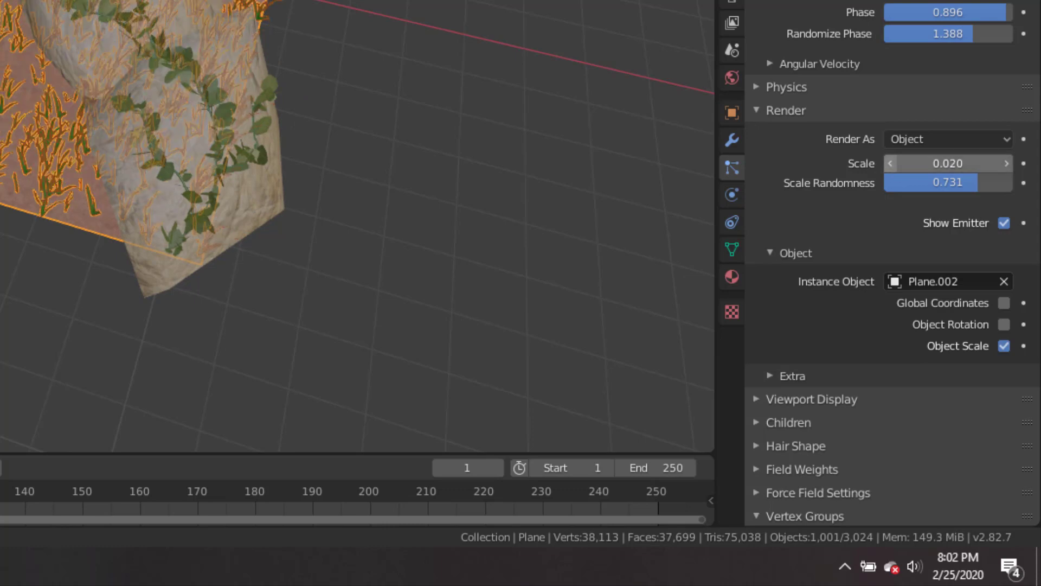
click(1007, 165)
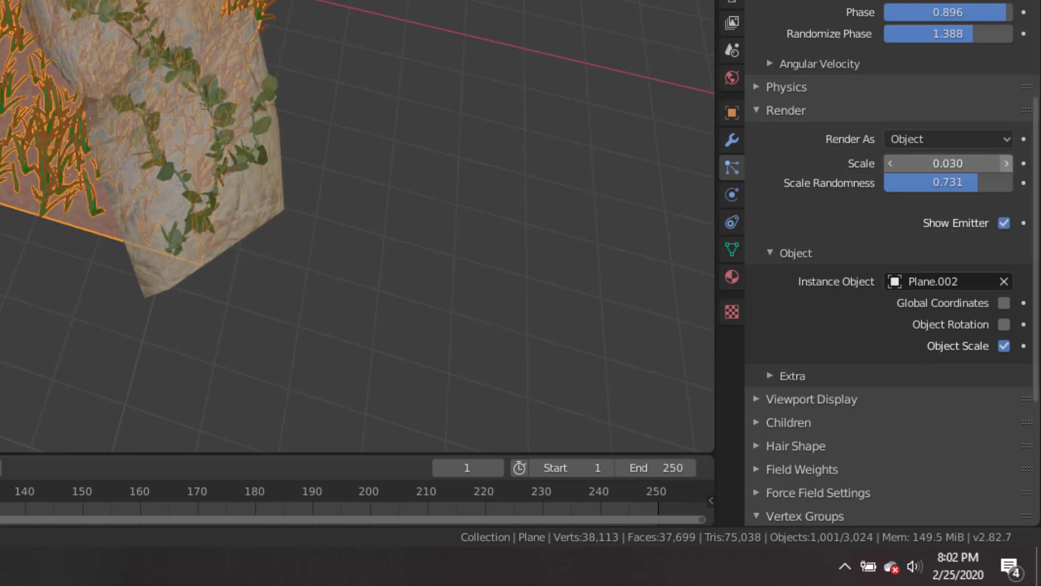
Step: From the top view, circle-select through the ground plane's mesh all vertices beneath the rocks on the positive X side
middle_drag(271, 74, 273, 105)
key(Tab)
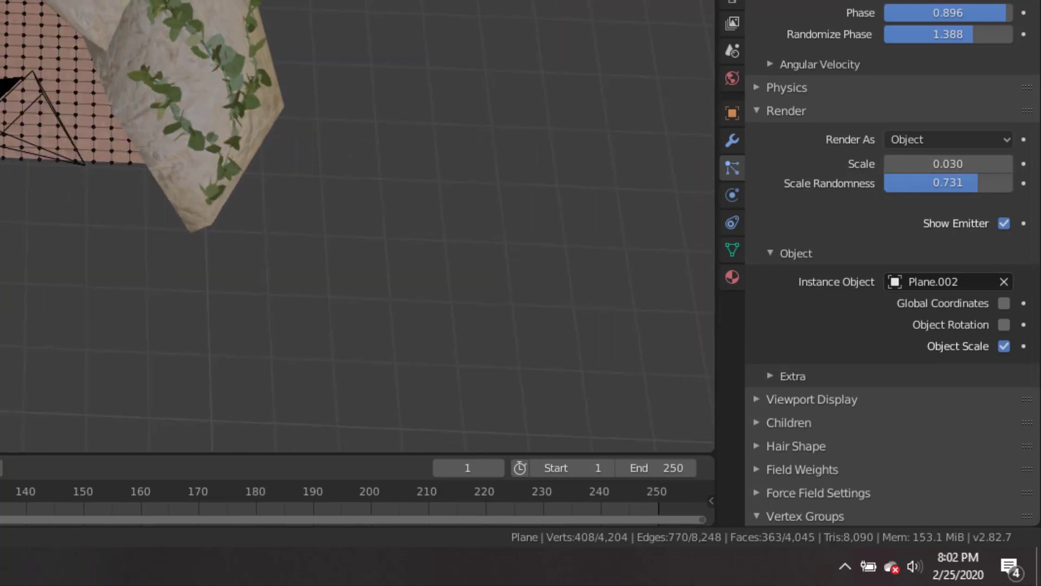
middle_drag(380, 103, 382, 131)
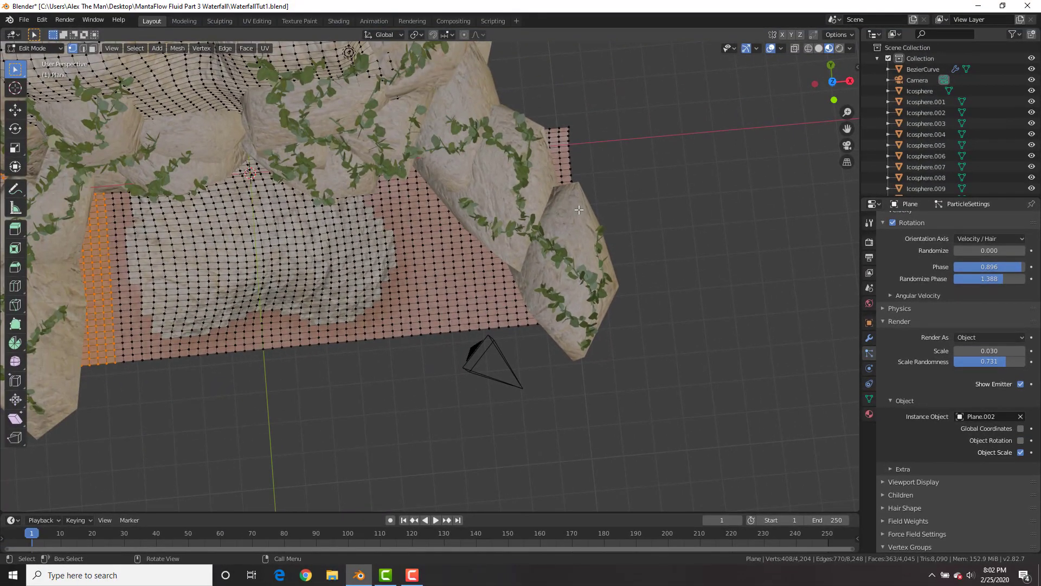
key(KP_7)
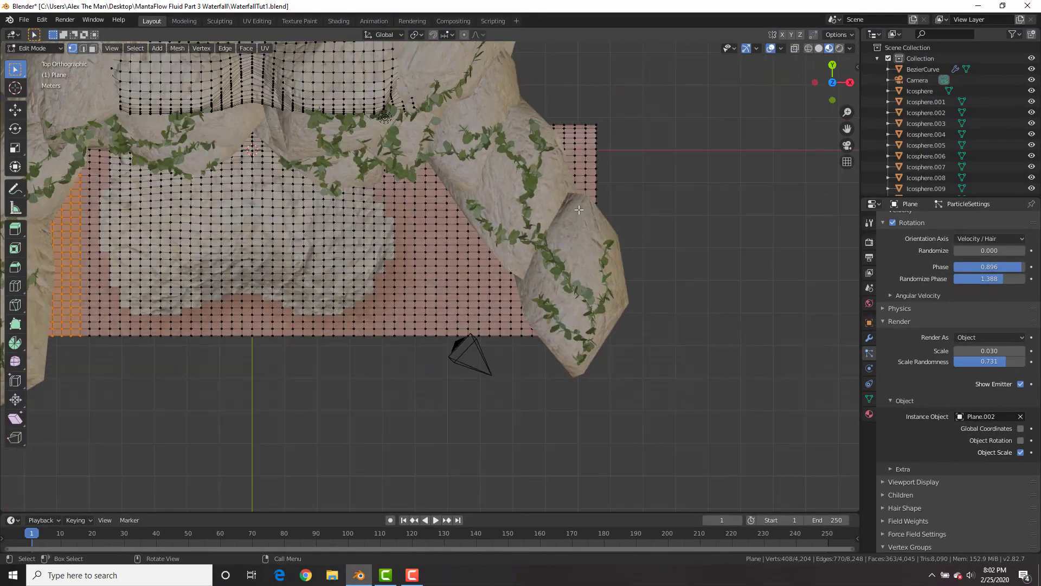
click(542, 194)
key(alt+a)
key(c)
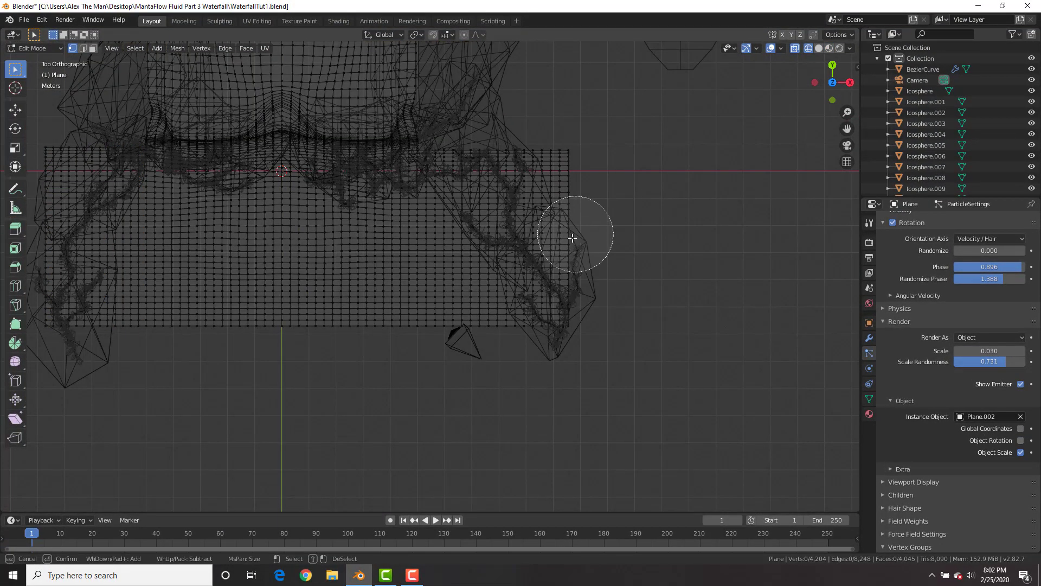
mouse_move(571, 237)
mouse_down()
mouse_move(500, 164)
mouse_move(569, 283)
mouse_up()
key(Escape)
Step: Add the ground vertices beneath the negative X side rocks to the selection and remove the whole selection from the Group vertex group
shift+middle_drag(370, 263, 493, 295)
key(KP_7)
key(c)
drag(213, 181, 167, 302)
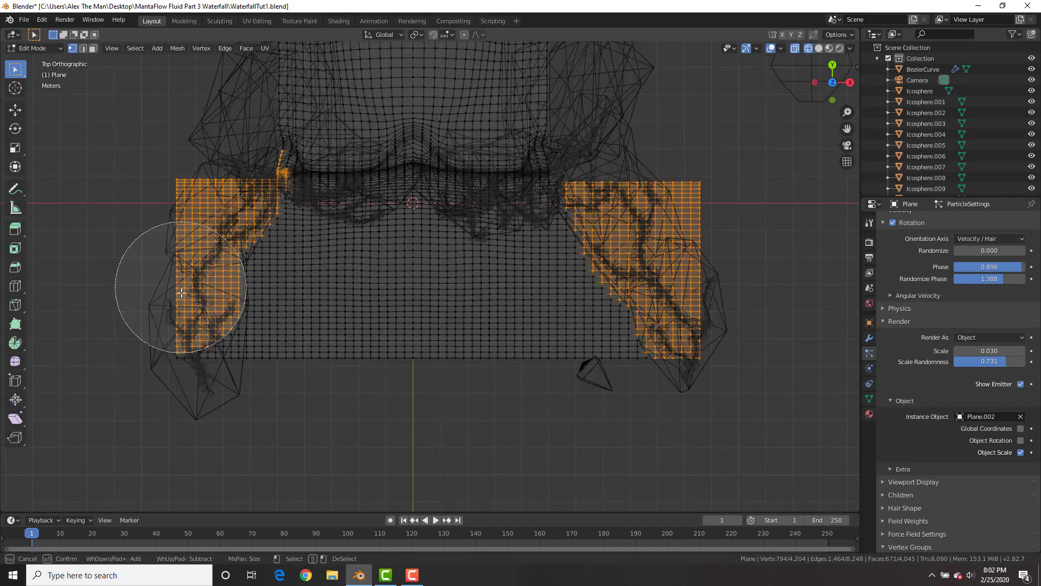
key(Escape)
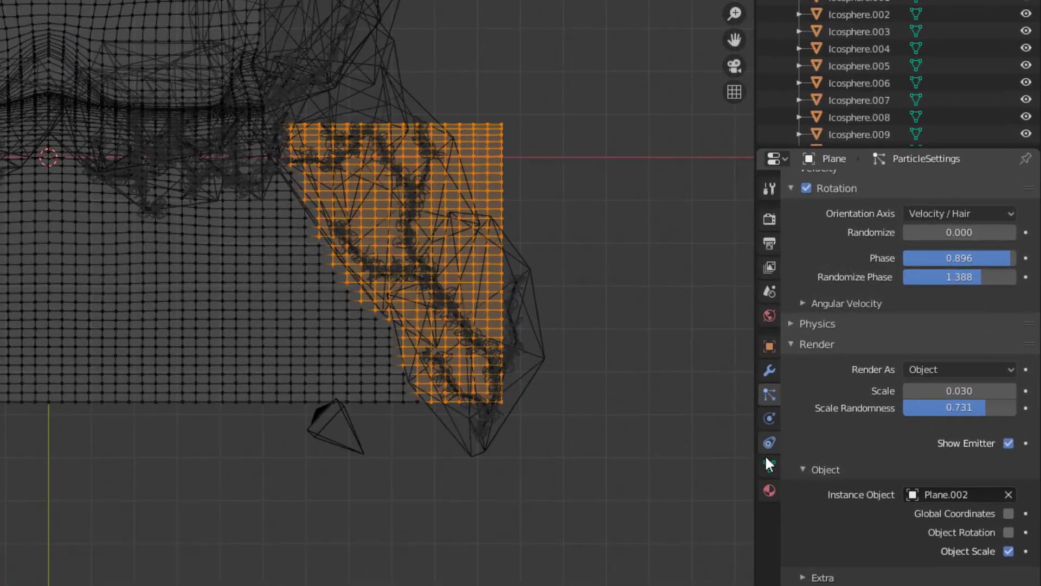
click(846, 415)
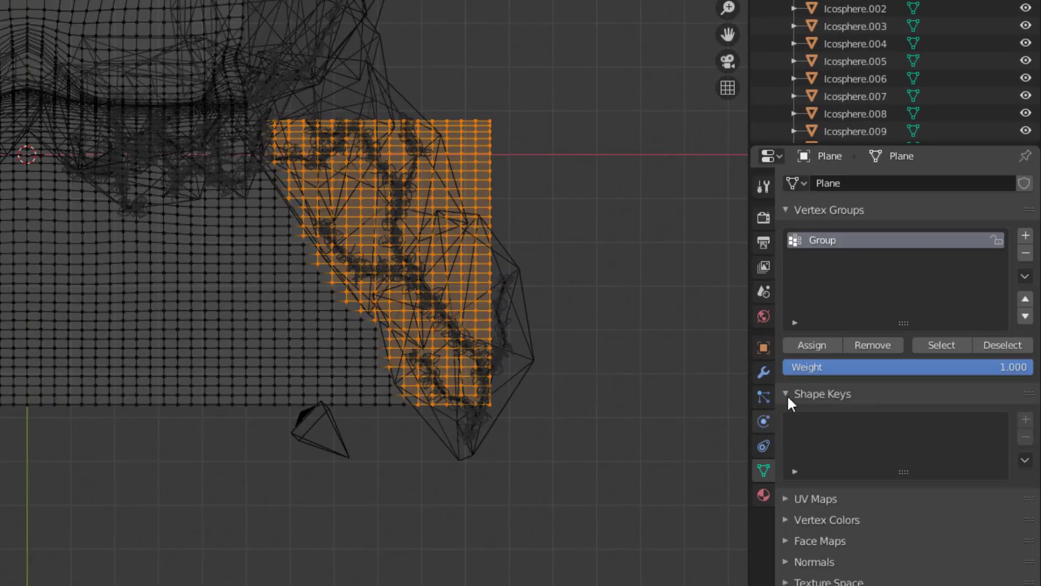
click(887, 345)
key(Tab)
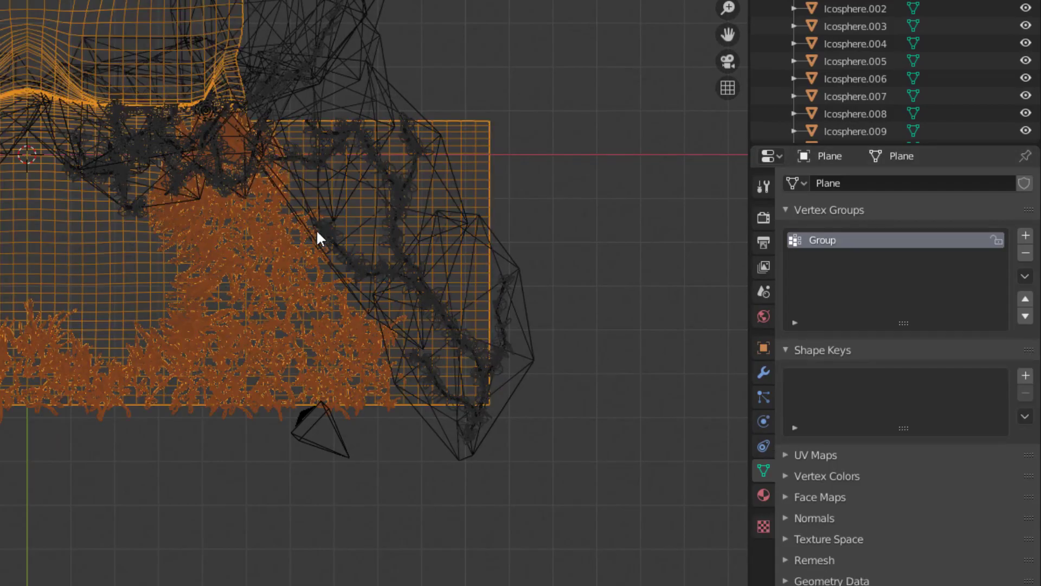
key(z)
click(373, 228)
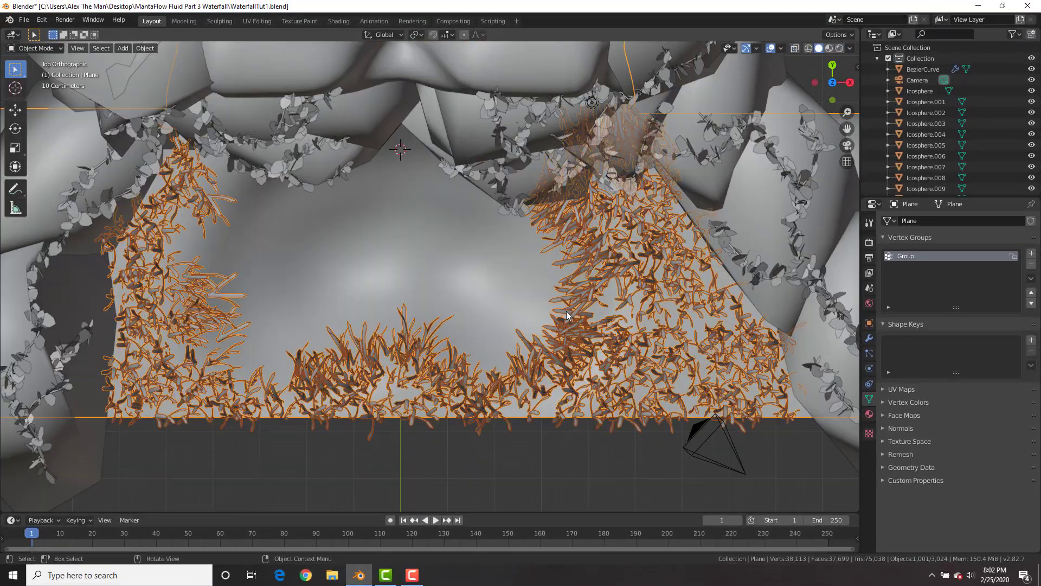
middle_drag(566, 310, 531, 227)
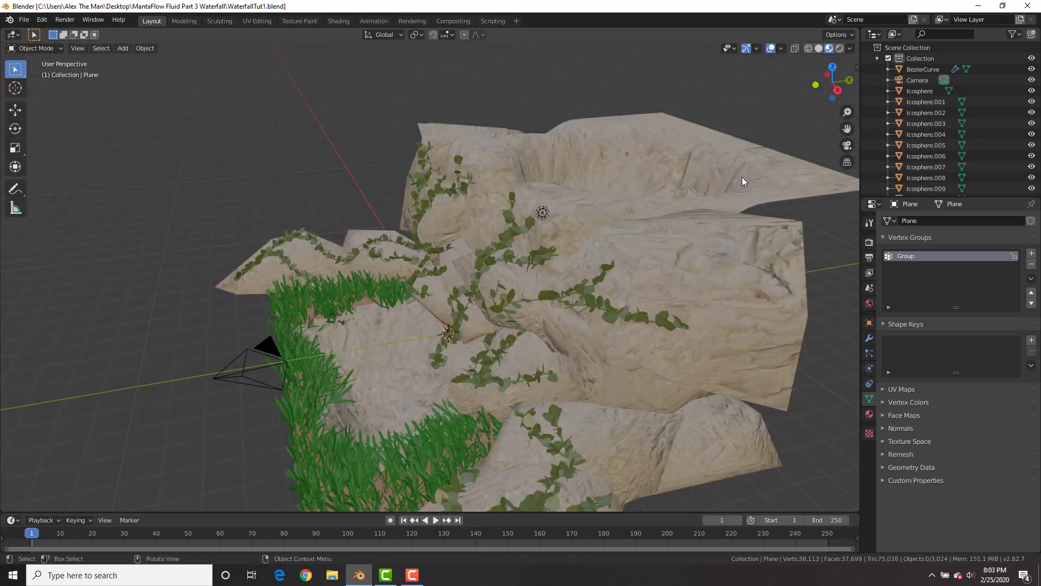
Step: Add a Solidify modifier with a thickness of 0.1 m to the ground plane and apply it
click(742, 179)
middle_drag(741, 179, 374, 268)
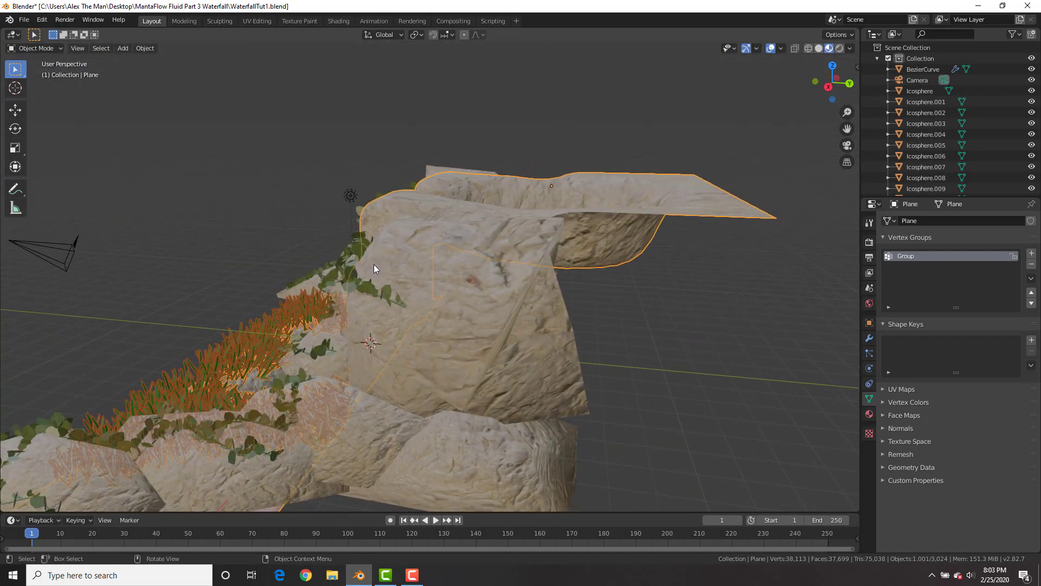
click(869, 338)
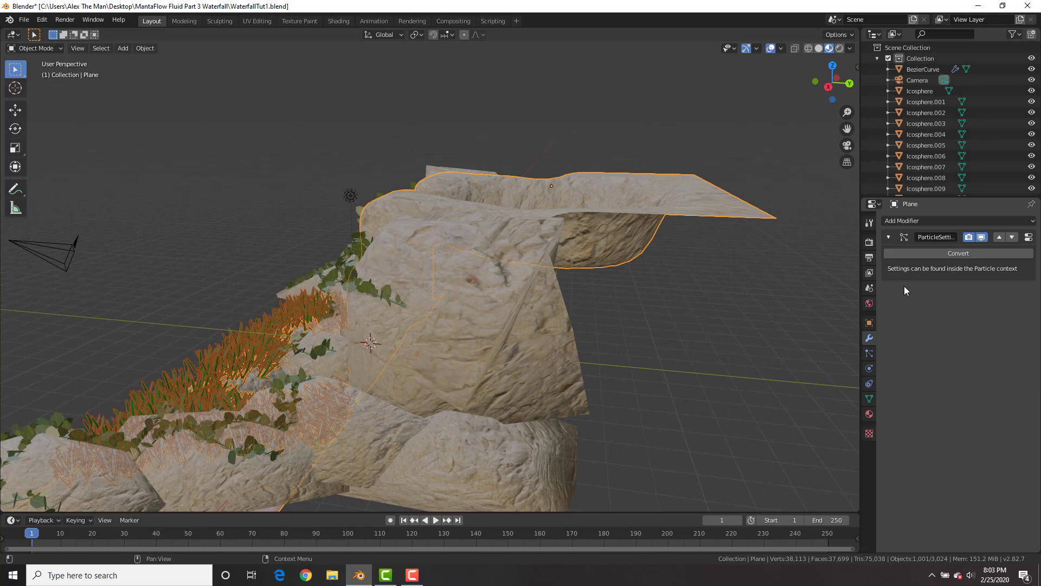
click(900, 221)
click(828, 388)
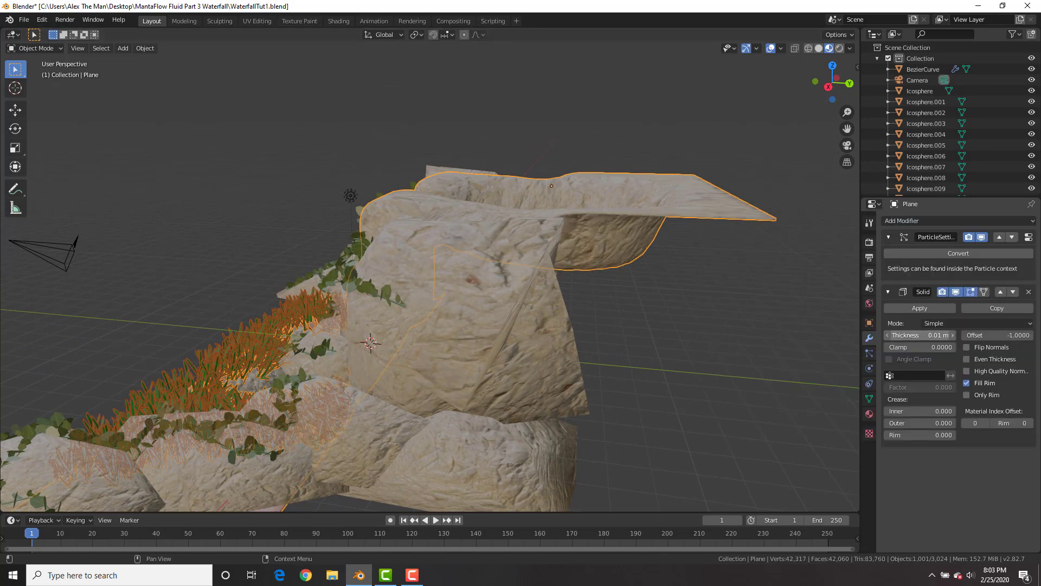
drag(921, 335, 944, 335)
middle_drag(490, 260, 654, 228)
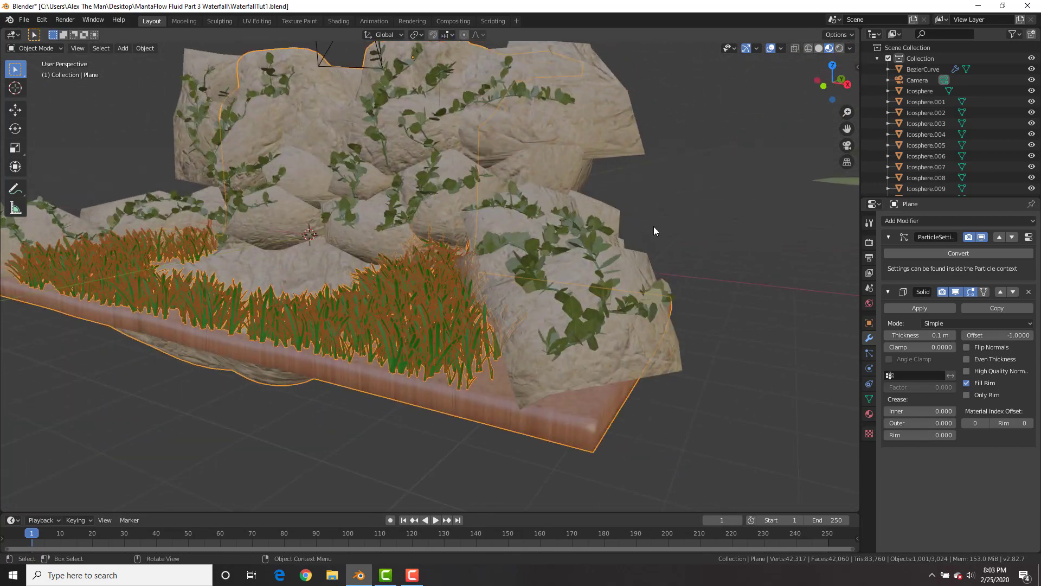
click(920, 308)
Step: Circle-select the vertices on the ground slab's underside and remove them from the Group vertex group
middle_drag(607, 304, 520, 325)
key(Tab)
click(870, 398)
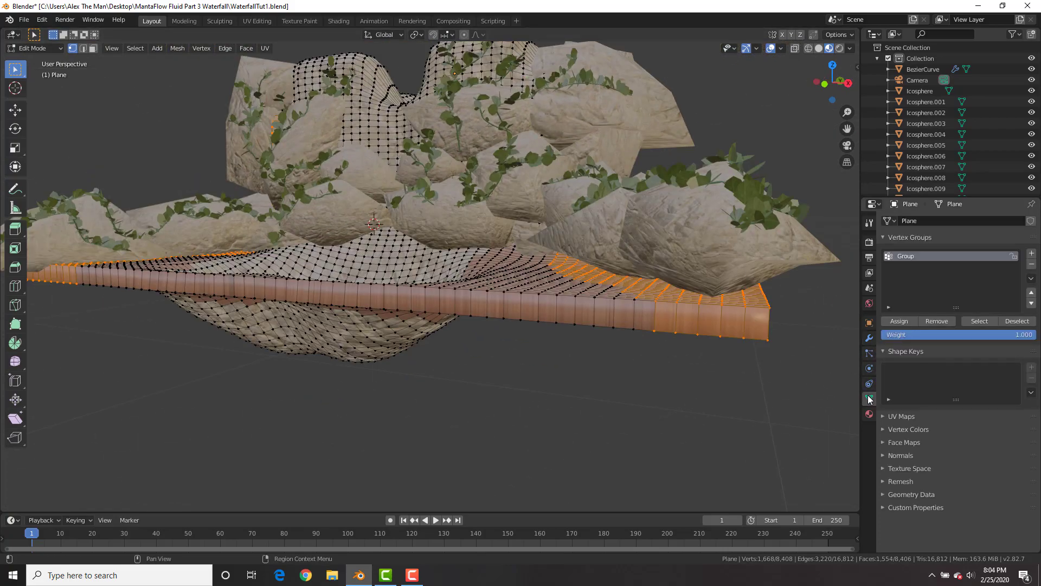
middle_drag(624, 323, 567, 203)
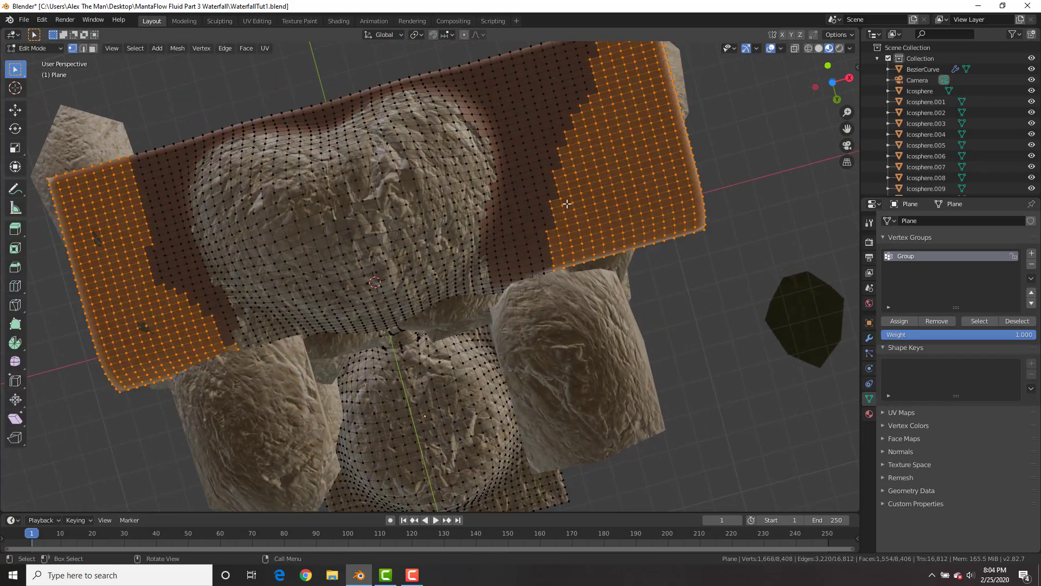
key(c)
mouse_move(522, 245)
mouse_down()
mouse_move(512, 225)
mouse_move(558, 121)
mouse_move(433, 135)
mouse_move(162, 218)
mouse_move(374, 282)
mouse_up()
key(Escape)
middle_drag(374, 282, 429, 401)
click(931, 322)
key(Tab)
Step: Check the underside selection for missed vertices and remove it from the Group vertex group again
middle_drag(508, 235, 498, 225)
key(Tab)
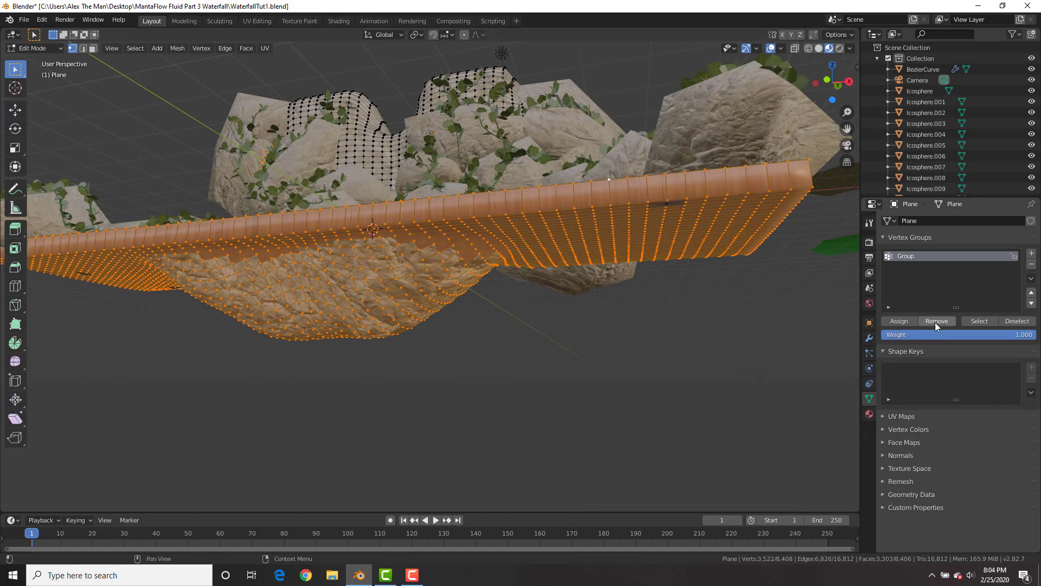
key(c)
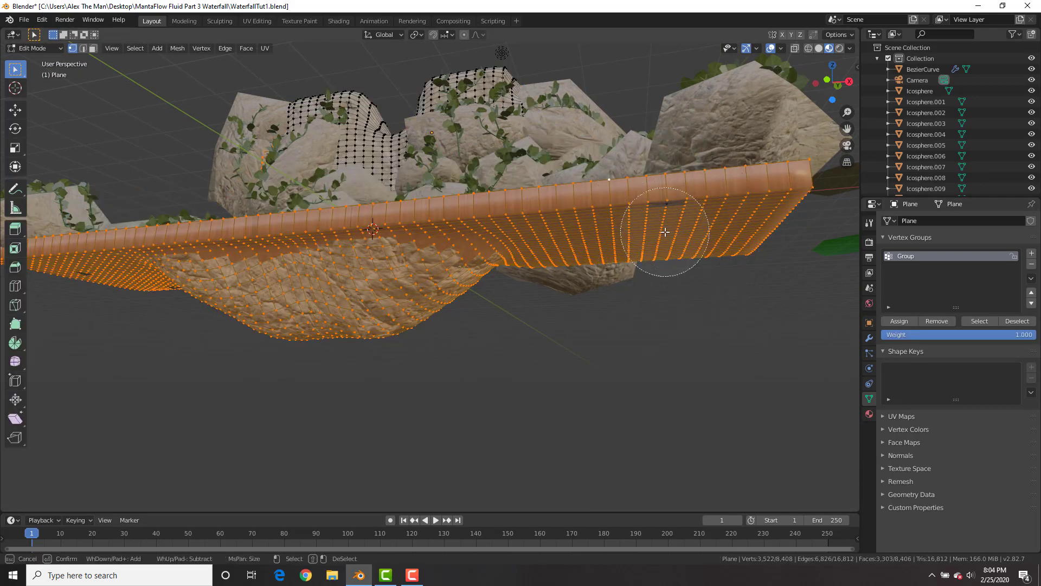
key(Escape)
click(932, 319)
key(Tab)
middle_drag(453, 190, 470, 257)
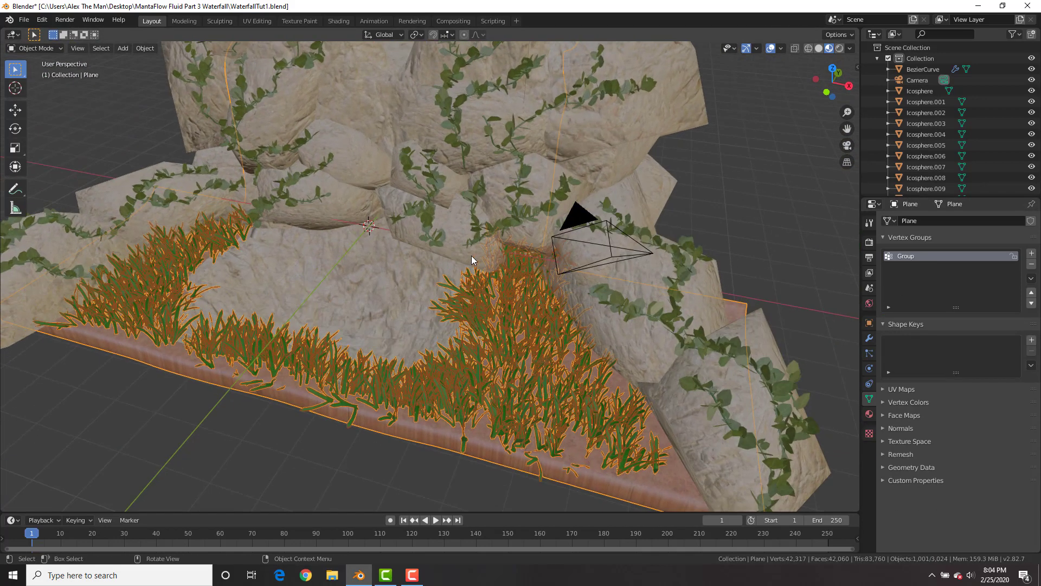
Step: Add the vertices along the slab's front rim to the selection and remove them from the Group vertex group
key(Tab)
middle_drag(516, 339, 502, 358)
key(Tab)
scroll(511, 337, down, 3)
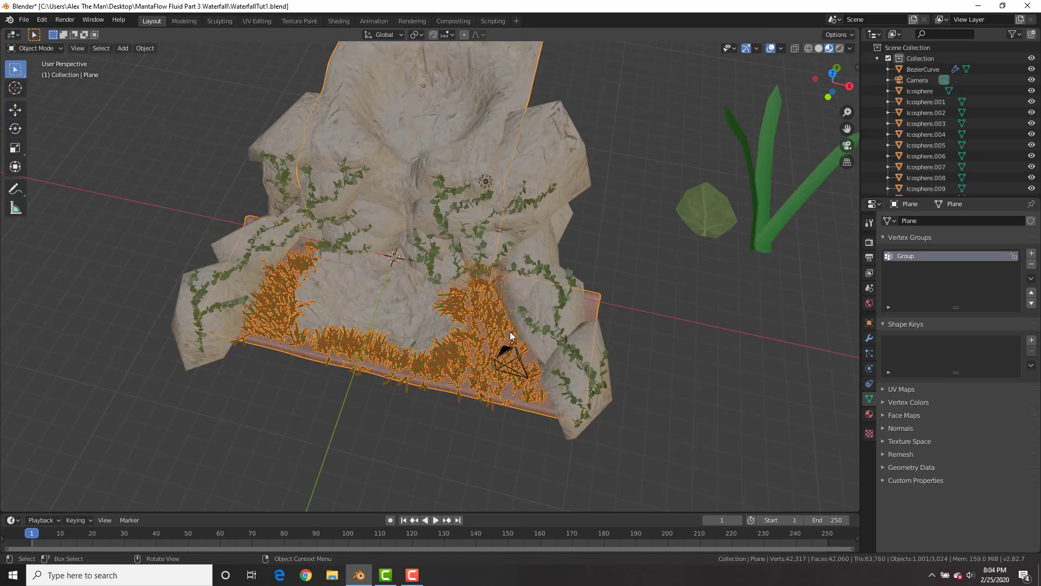
key(Tab)
scroll(461, 423, up, 2)
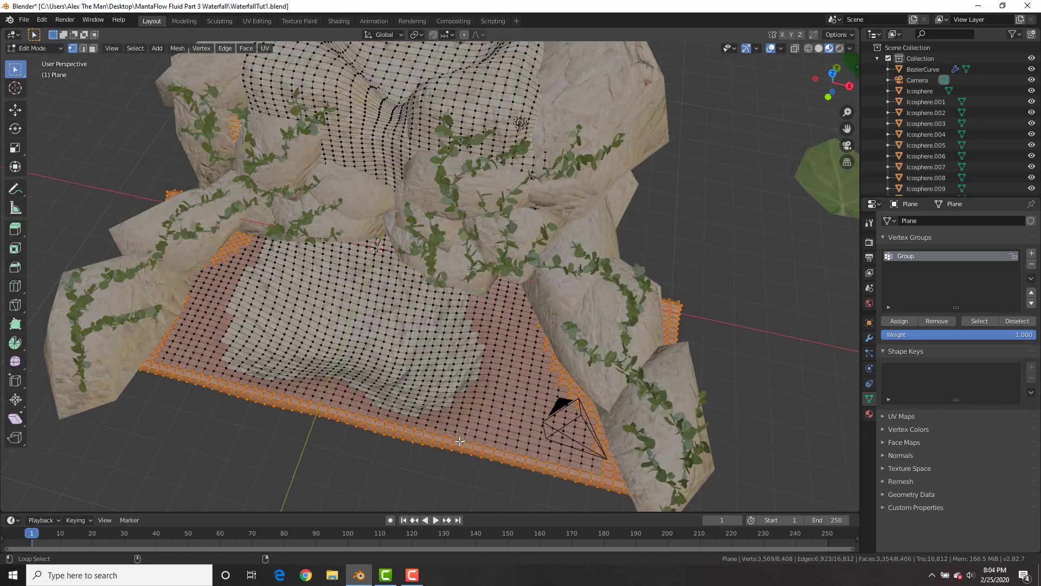
click(936, 321)
key(Tab)
middle_drag(635, 285, 591, 256)
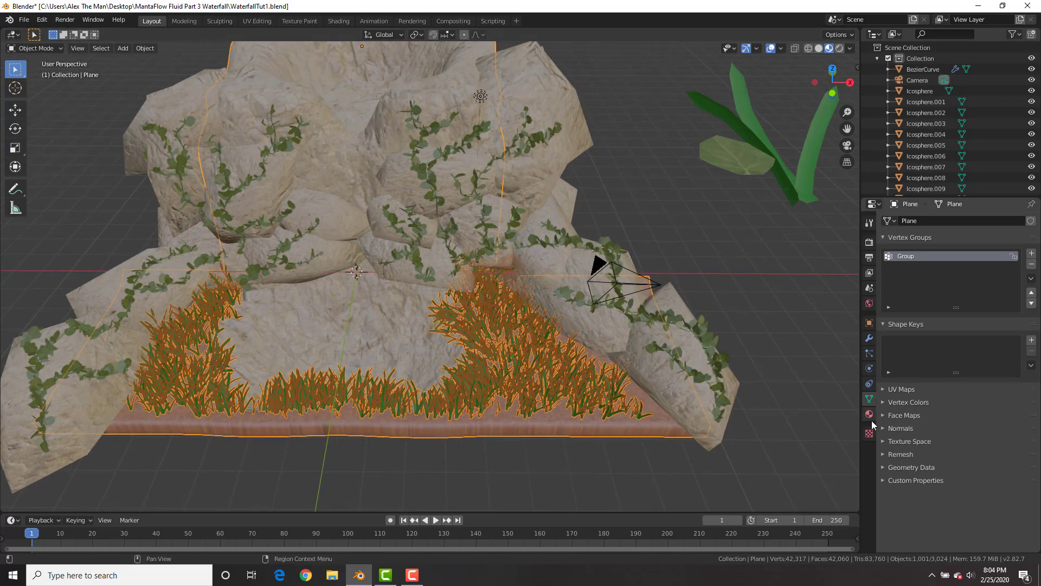
Step: Set the Dirt material's roughness to 0.958
click(869, 414)
scroll(918, 415, down, 5)
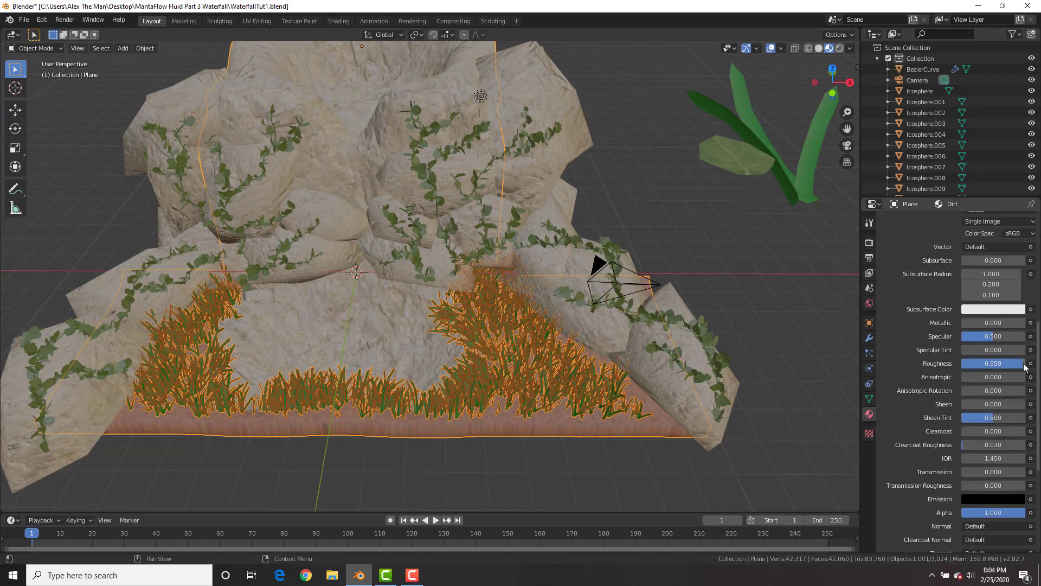
middle_drag(614, 157, 623, 206)
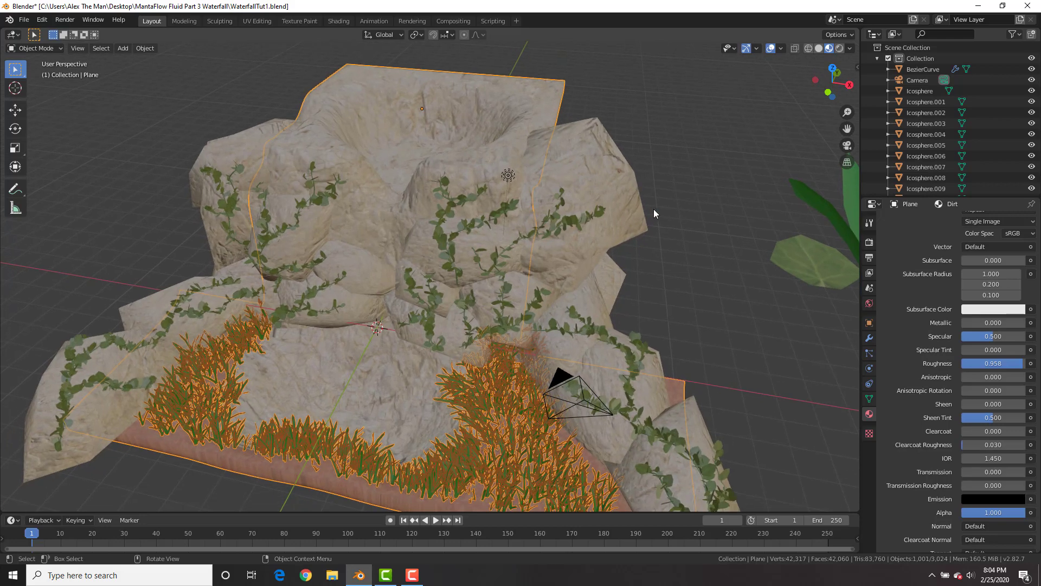
Step: Apply the ground plane's location, rotation and scale
key(ctrl+a)
click(696, 175)
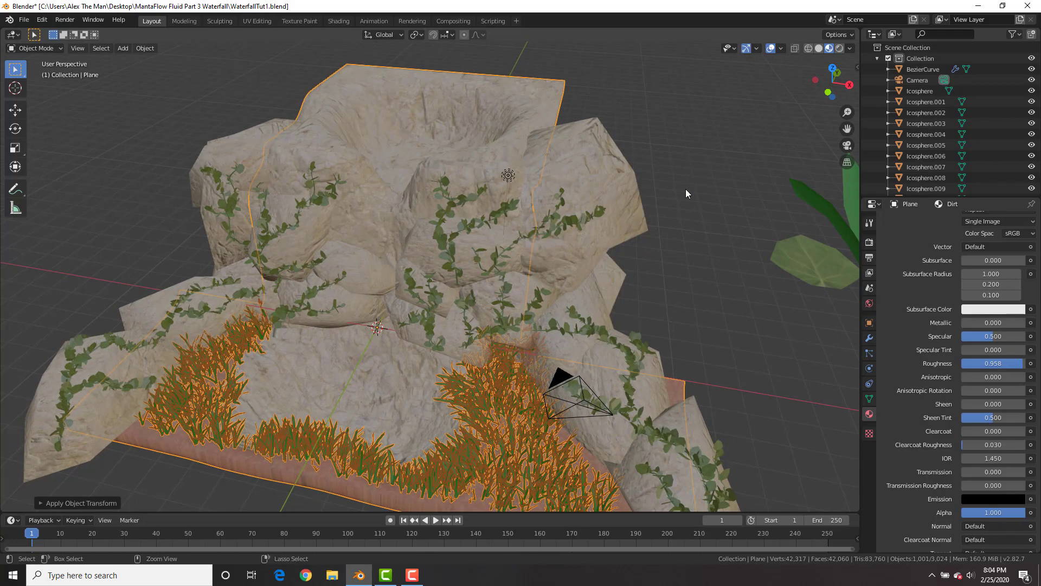
key(ctrl+a)
click(682, 195)
key(ctrl+a)
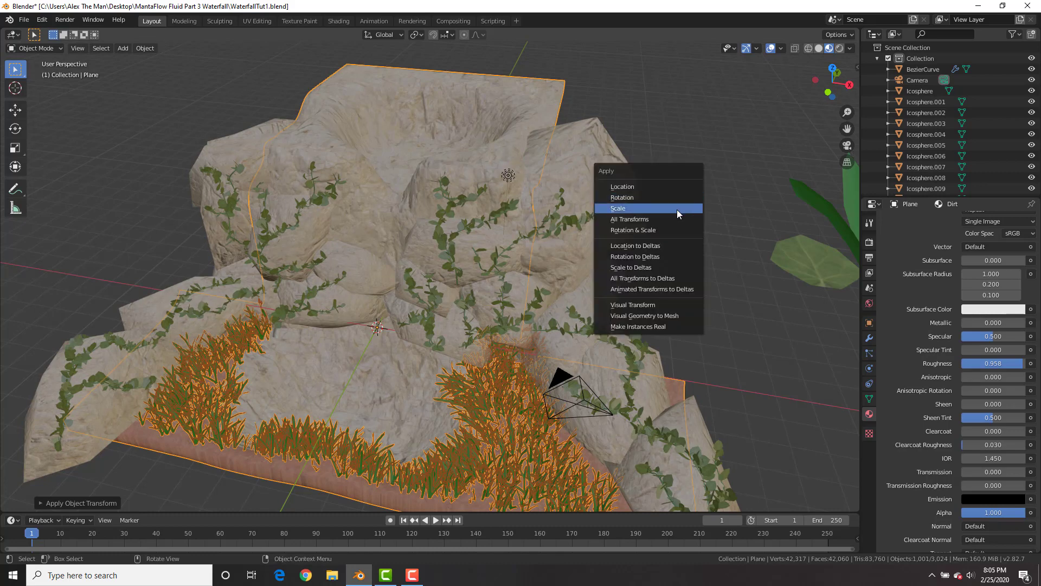
click(678, 210)
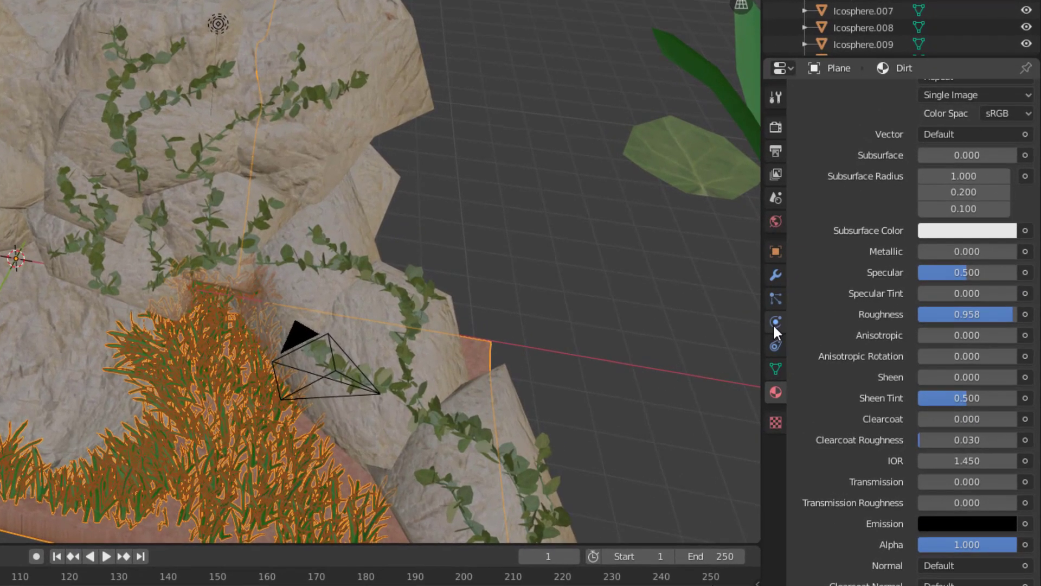
Step: Enable Fluid physics on the ground plane and set its type to Effector
click(810, 340)
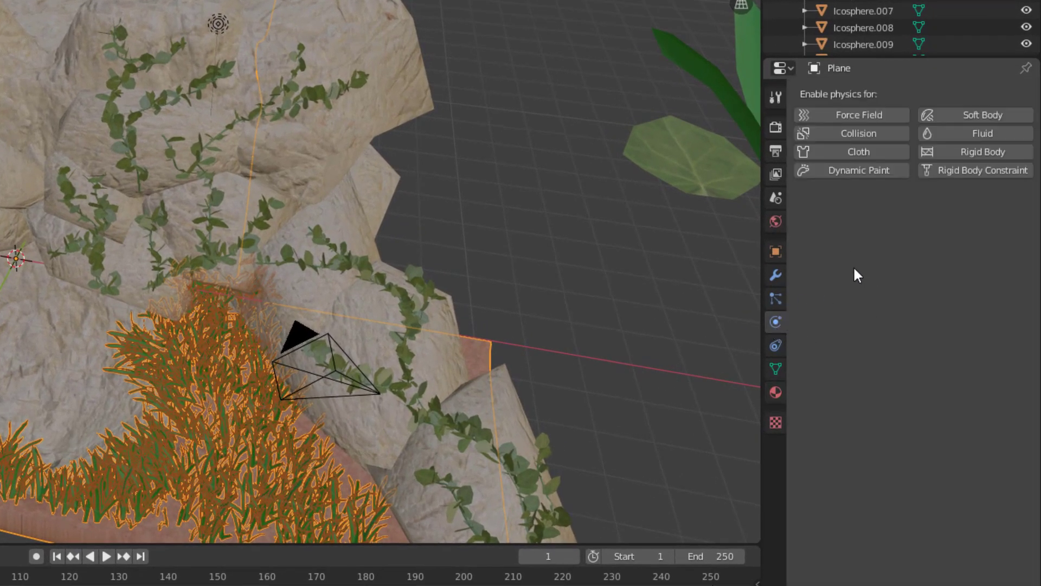
click(970, 135)
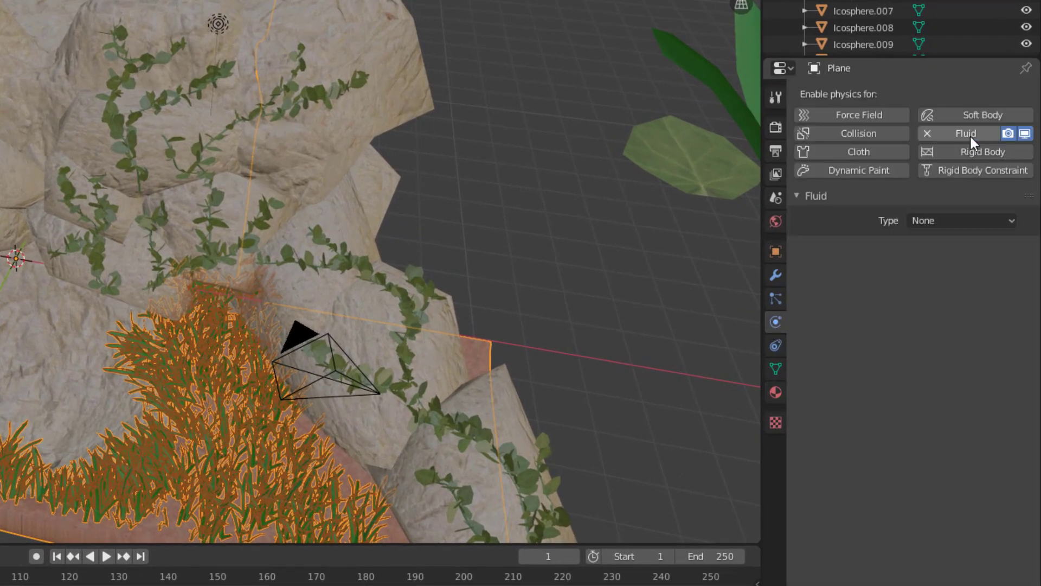
click(954, 220)
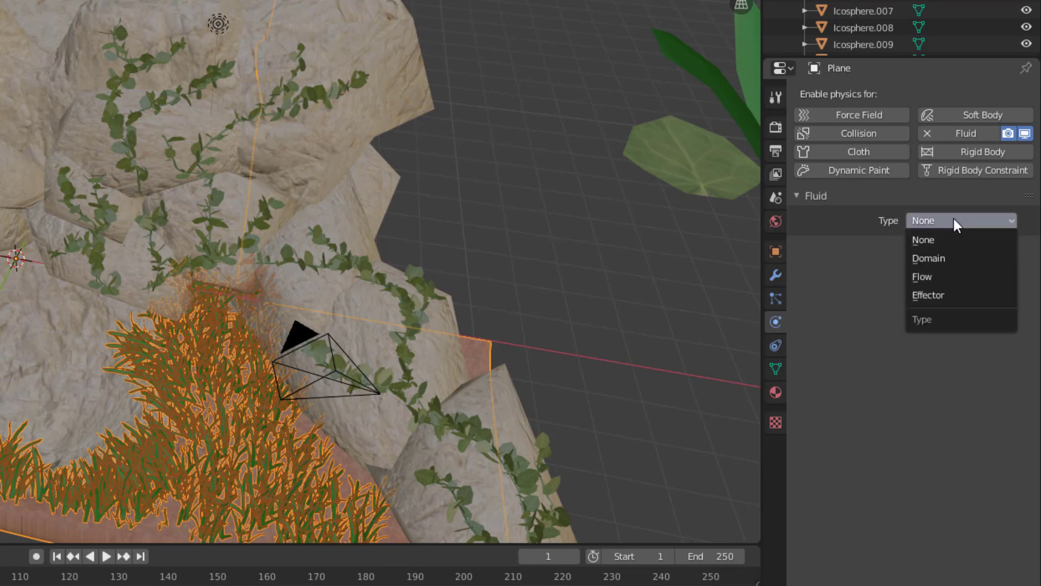
click(939, 295)
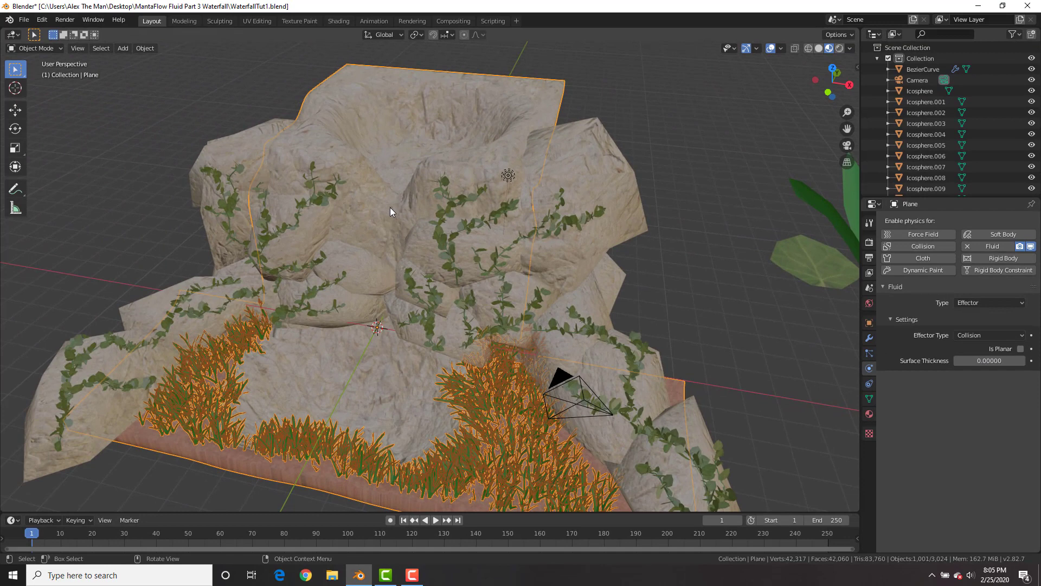
Step: Give the rock Icosphere.003 Fluid physics with the type Effector
scroll(390, 207, up, 4)
middle_drag(399, 224, 427, 281)
click(390, 272)
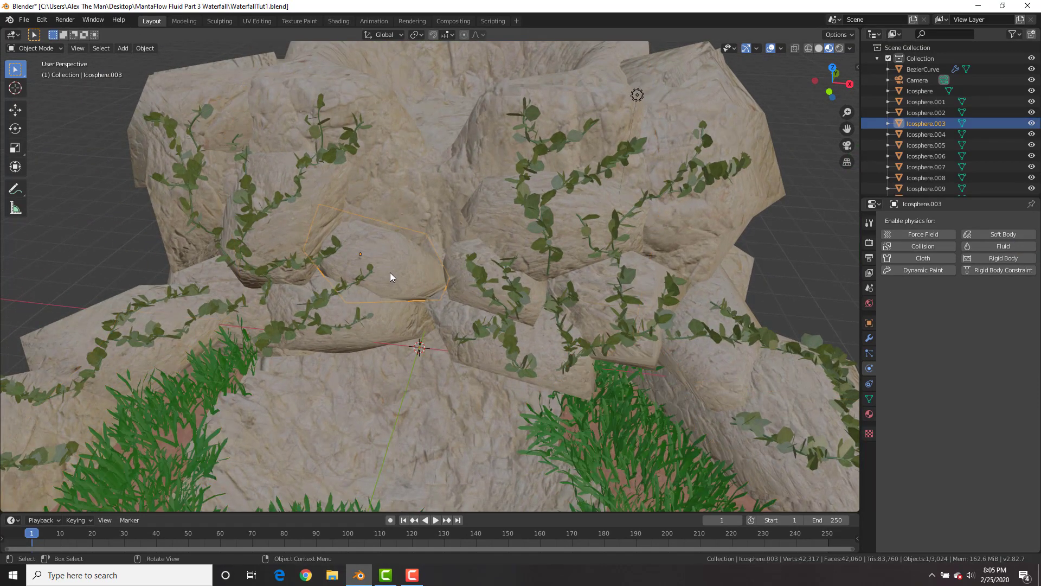
click(989, 302)
click(976, 350)
Step: Give the rock Icosphere.002 Fluid physics with the type Effector
click(462, 260)
click(1007, 247)
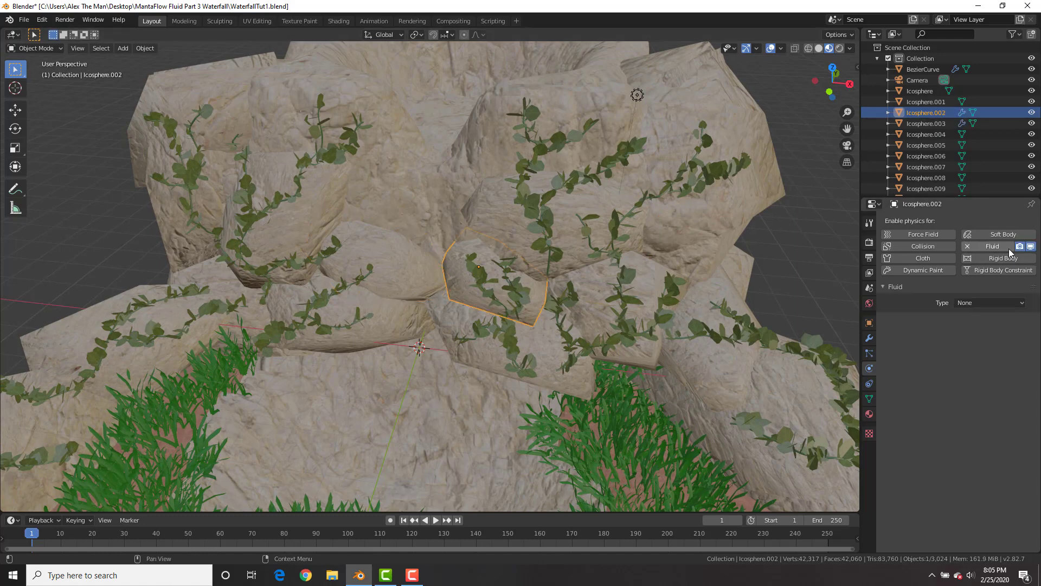
click(988, 303)
click(969, 352)
Step: Give the rock Icosphere.001 Fluid physics with the type Effector
click(394, 319)
click(1004, 246)
click(976, 302)
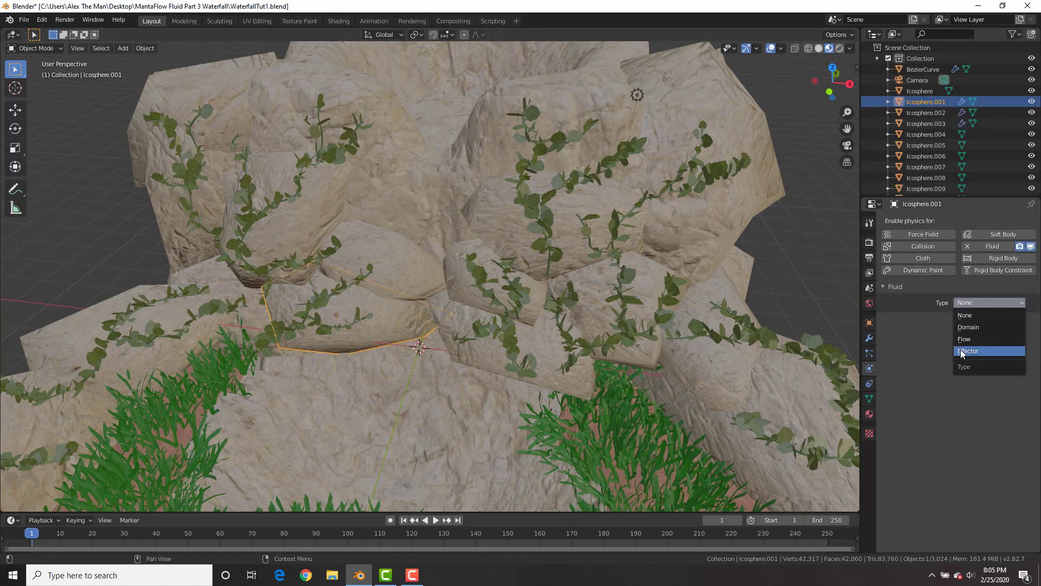
click(969, 350)
Step: Give the rock Icosphere Fluid physics with the type Effector, and select the ground plane again
click(504, 326)
click(1003, 246)
click(982, 302)
click(969, 351)
click(492, 156)
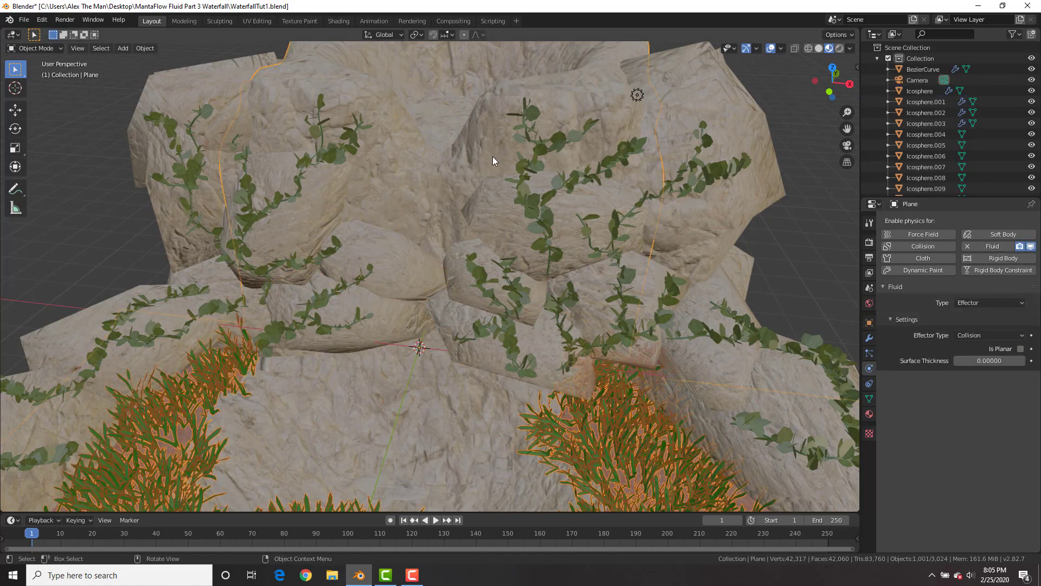
Step: Give the rock Icosphere.018 Fluid physics with the type Effector
click(321, 202)
click(494, 218)
click(989, 246)
click(976, 302)
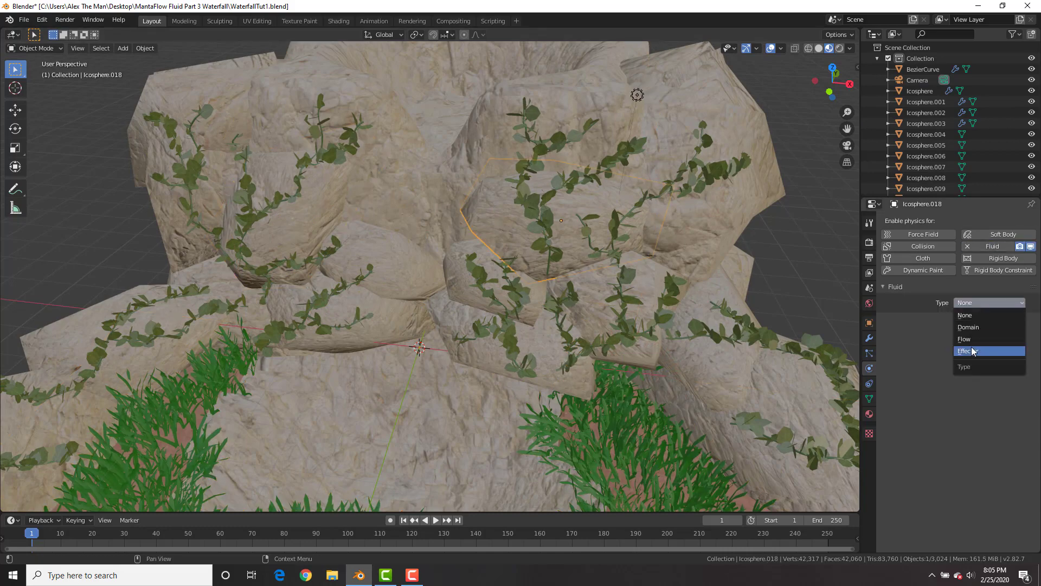
click(971, 352)
Step: Give the ivy-covered rock on the left side of the waterfall Fluid physics with the type Effector
click(336, 206)
click(984, 247)
click(972, 302)
click(972, 351)
Step: Duplicate an effector rock over the left part of the pool, then scale and rotate the copy into a small stone
click(448, 262)
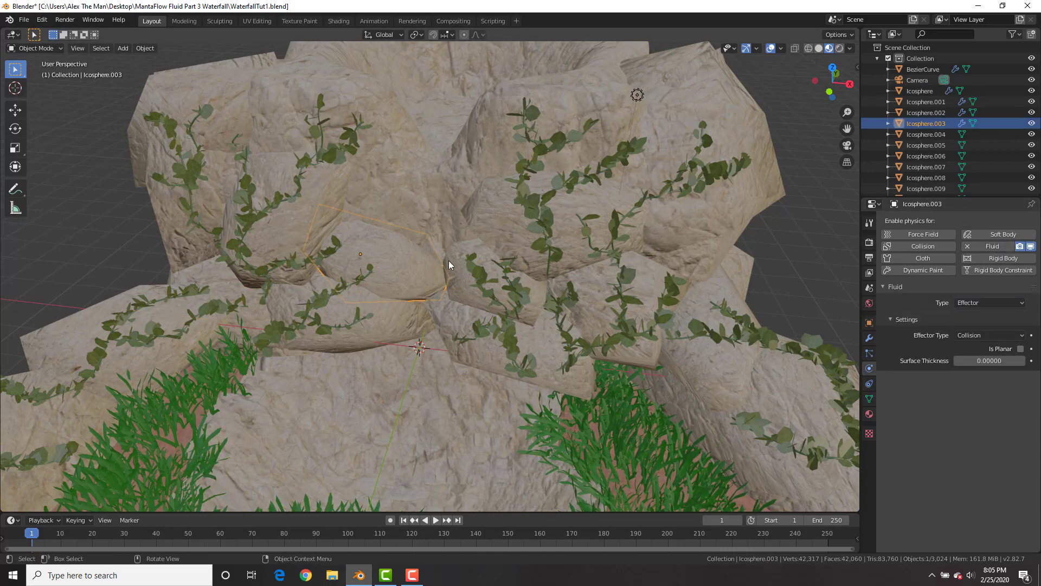
middle_drag(448, 262, 447, 225)
key(shift+d)
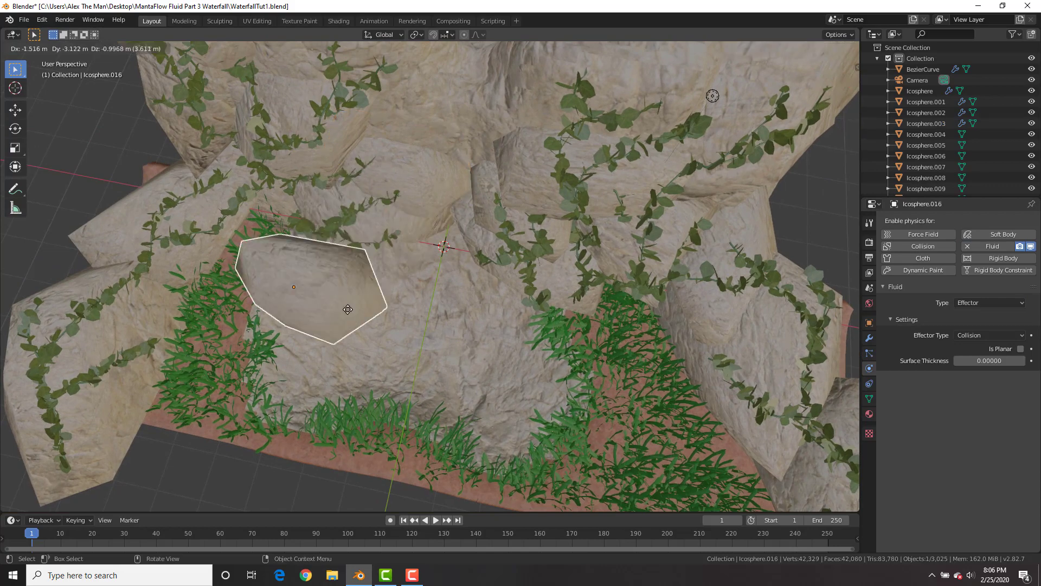
click(346, 308)
key(s)
click(338, 298)
key(r)
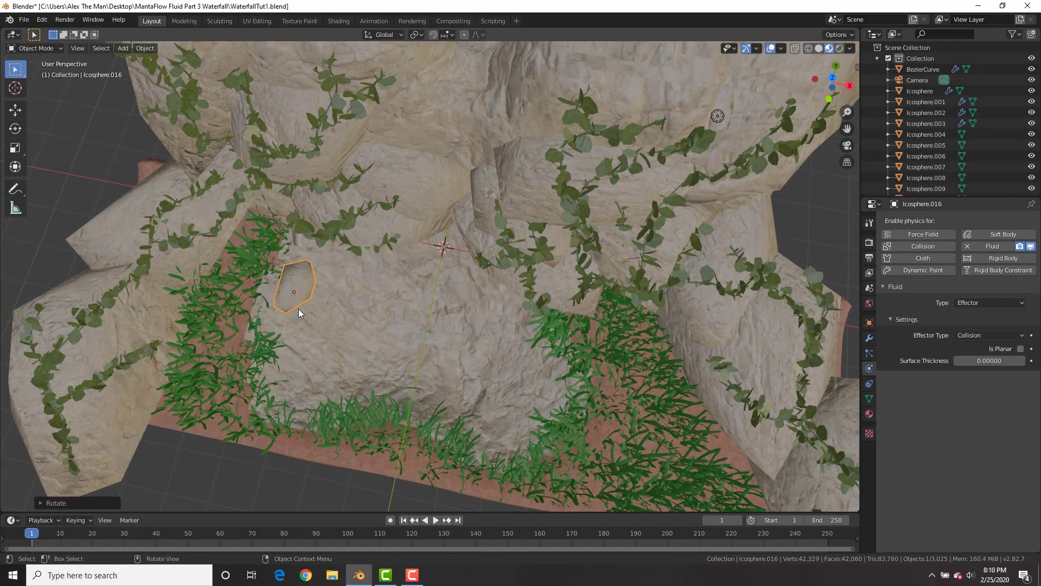
Step: Move the small stone down onto the left bank of the pool, at the border with the grass
middle_drag(304, 255, 299, 226)
key(g)
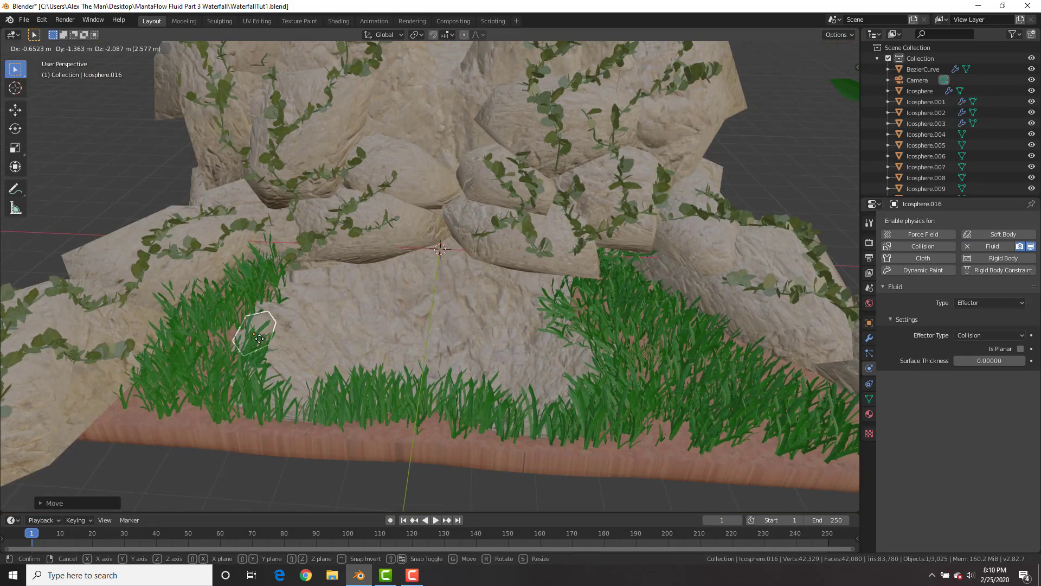
click(263, 341)
key(KP_7)
key(r)
right_click(307, 280)
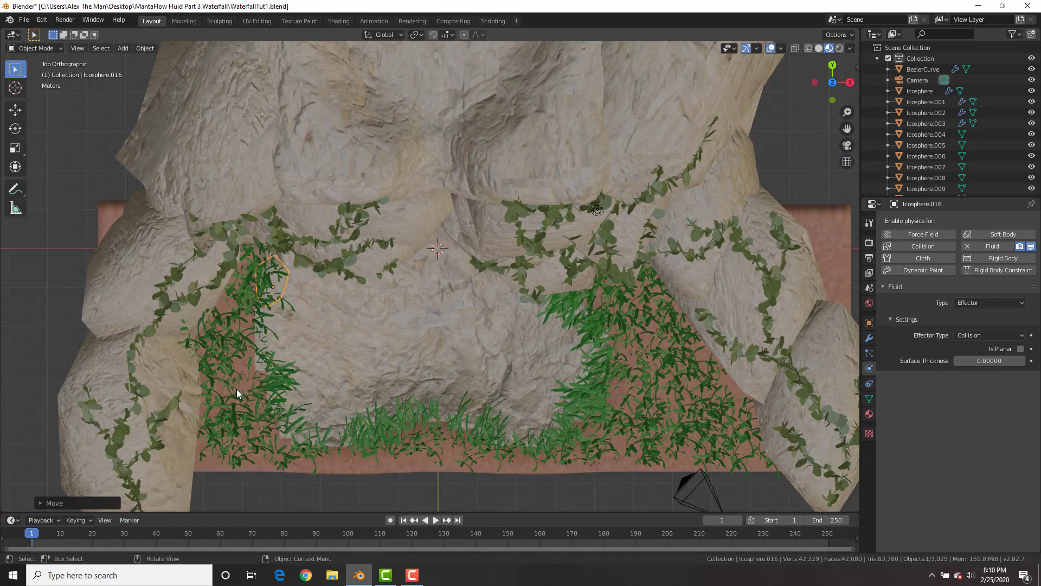
Step: Remove the ground plane's vertices around the pool rim from the grass vertex group named Group
click(237, 389)
key(Tab)
key(c)
mouse_move(278, 266)
mouse_down()
mouse_move(283, 384)
mouse_move(344, 426)
mouse_move(574, 399)
mouse_move(573, 308)
mouse_up()
key(Escape)
click(870, 399)
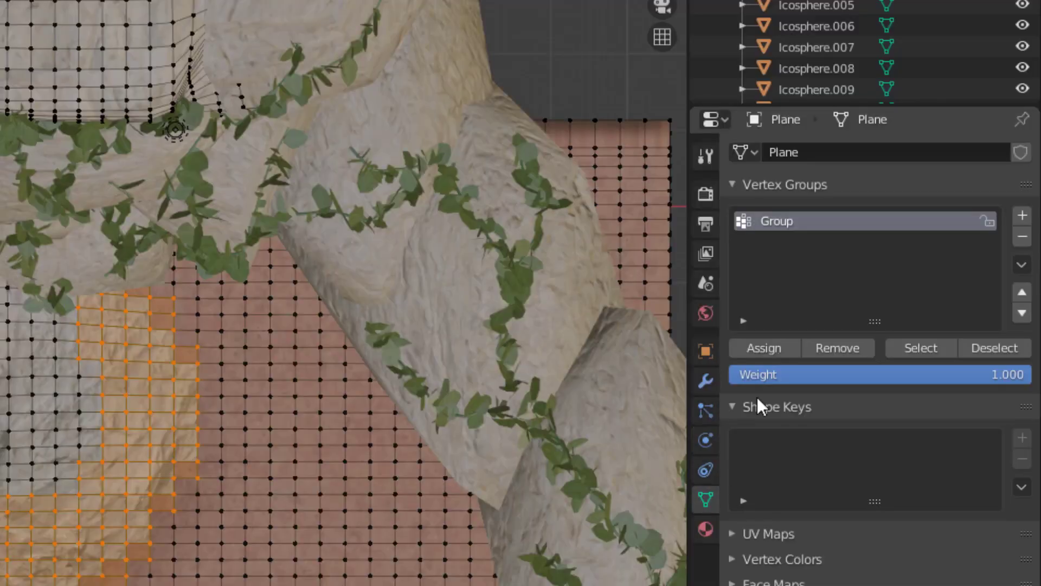
click(838, 347)
key(Tab)
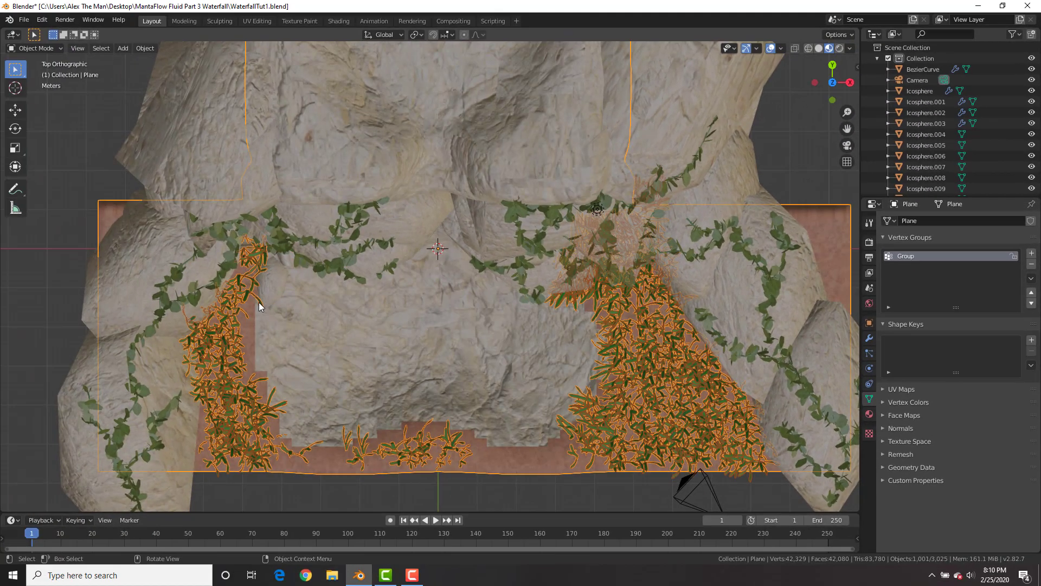
Step: Position the small stone on the pool's left edge and place a duplicate beside it, adjusting its height along Z
click(273, 282)
key(g)
click(291, 311)
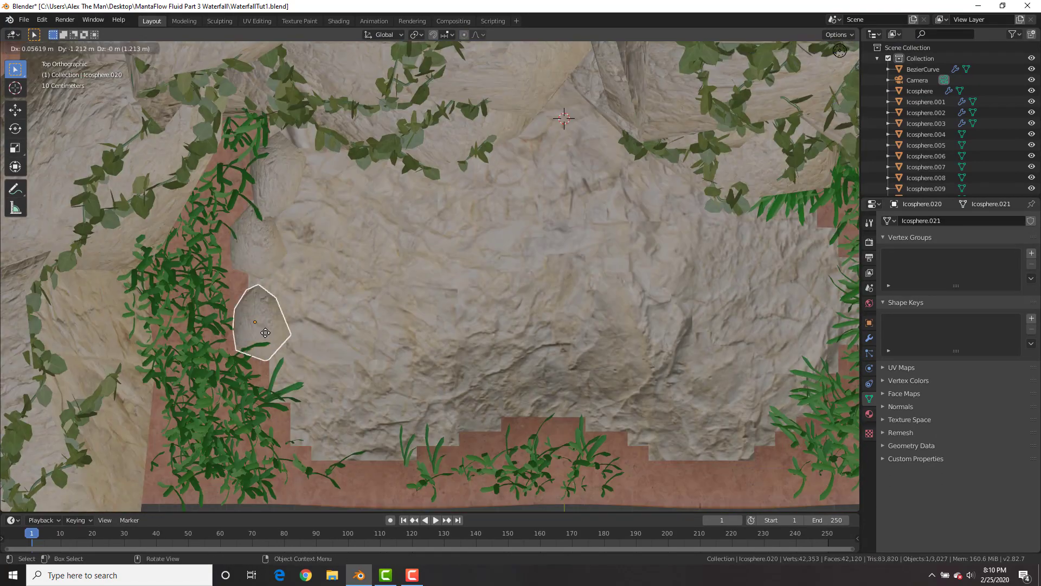
key(shift+d)
key(z)
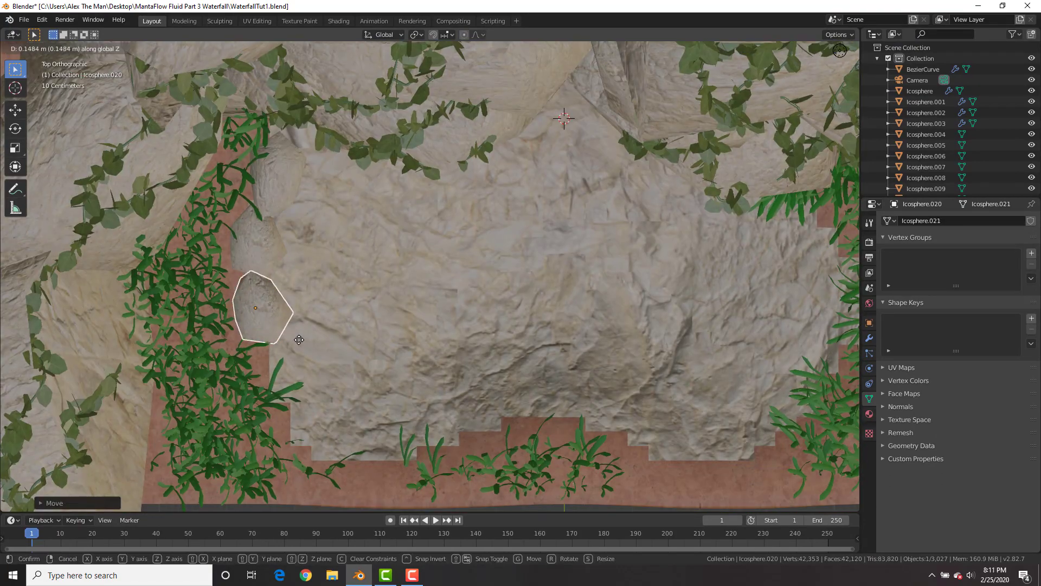
click(294, 313)
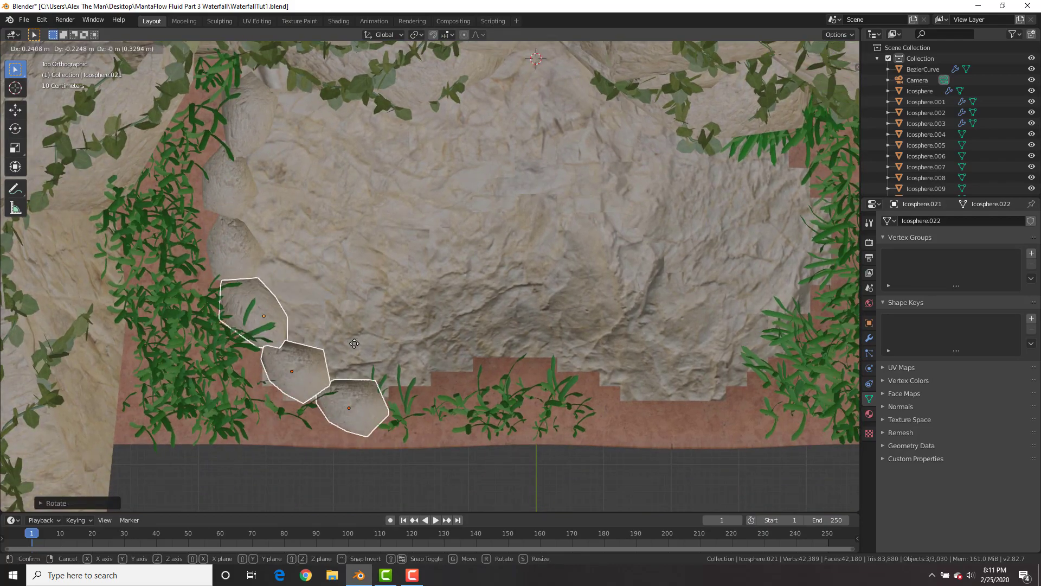
Step: Arrange the three stones around the pool's front left corner and rotate the last one to follow the edge
click(295, 374)
click(295, 374)
shift+click(353, 406)
shift+click(277, 312)
key(g)
click(281, 351)
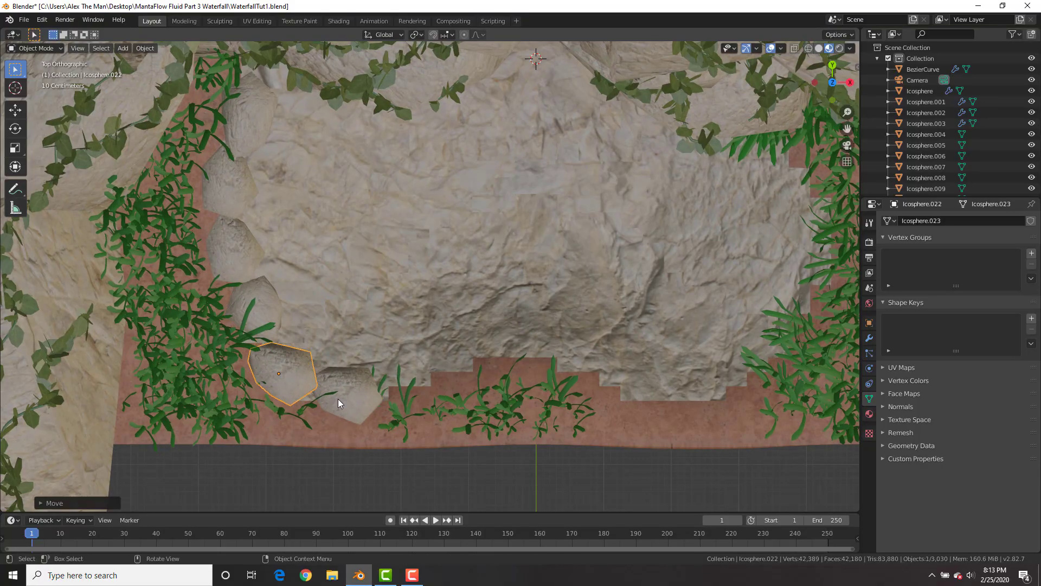
click(338, 399)
key(r)
click(375, 412)
Step: Duplicate the three corner stones and rotate and move the copies along the front edge of the pool
middle_drag(376, 412, 318, 374)
shift+click(312, 374)
key(KP_7)
shift+click(279, 300)
key(shift+d)
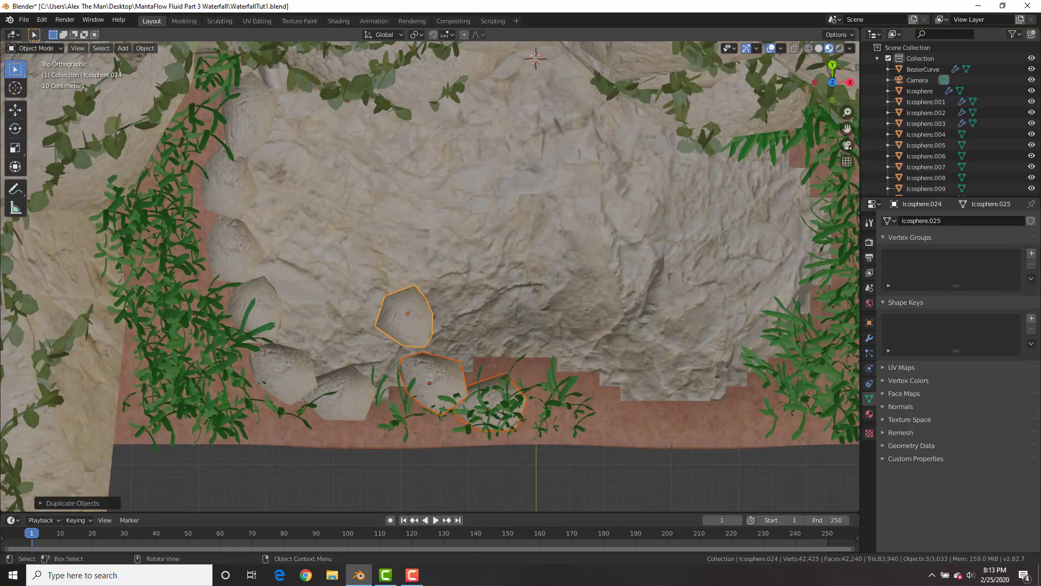
key(r)
click(533, 246)
key(g)
click(548, 248)
Step: Adjust the copied front stones individually so they line up with the pool's front edge
click(465, 380)
key(g)
click(456, 367)
click(510, 343)
key(r)
middle_drag(516, 282, 487, 321)
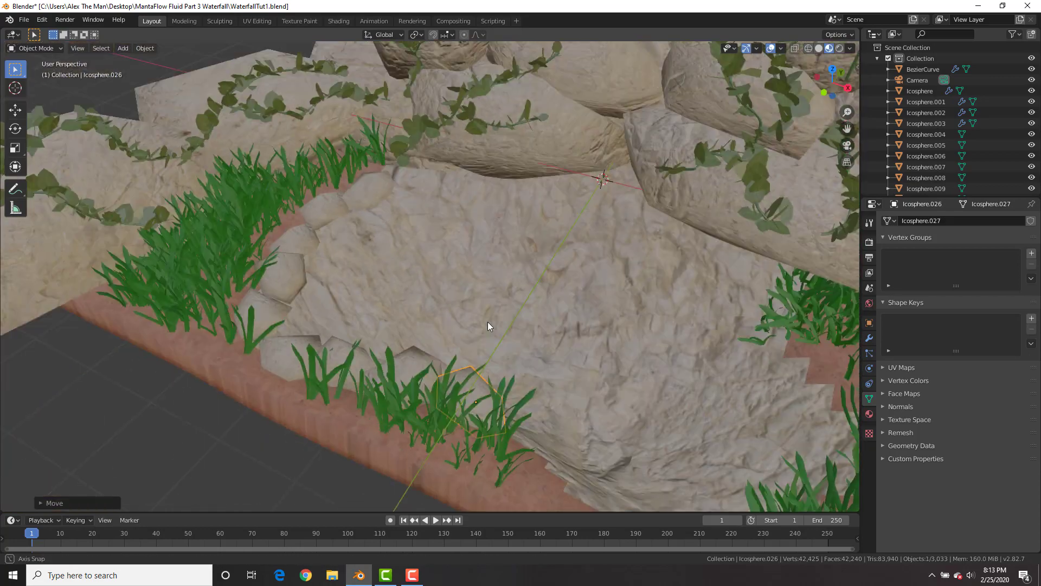
Step: Duplicate three front-edge stones and rotate the copies to continue the row toward the pool's right corner
key(KP_7)
shift+click(458, 366)
shift+click(406, 374)
key(shift+d)
click(637, 342)
key(r)
click(642, 325)
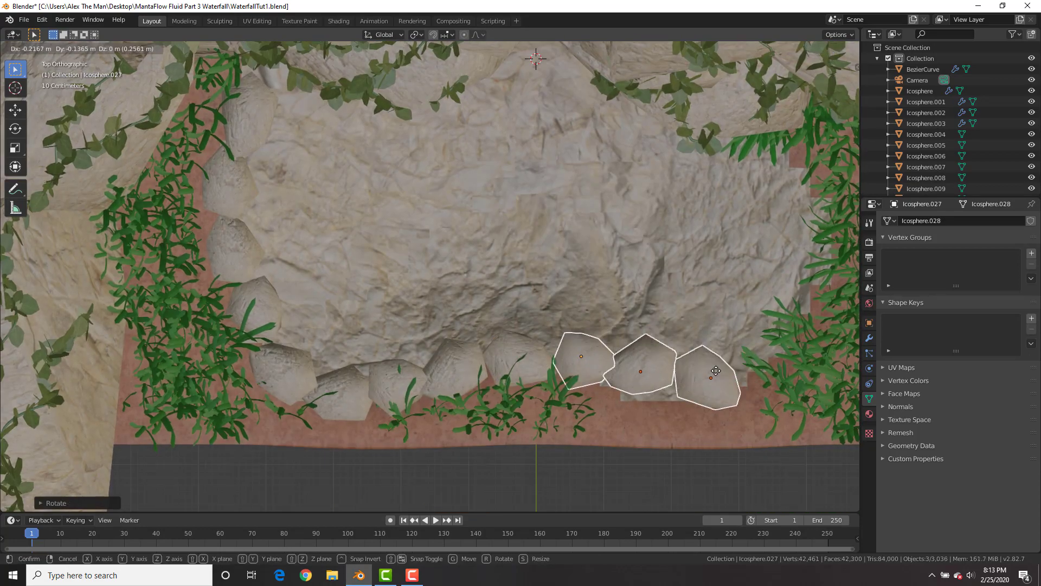
Step: Reposition the middle new stone, and rotate and move the outermost one to follow the pool's front edge
click(654, 371)
key(g)
click(648, 390)
click(700, 374)
key(r)
click(715, 392)
key(g)
click(714, 398)
Step: Adjust the height of the outermost front-edge stone along the Z axis
middle_drag(714, 398, 691, 383)
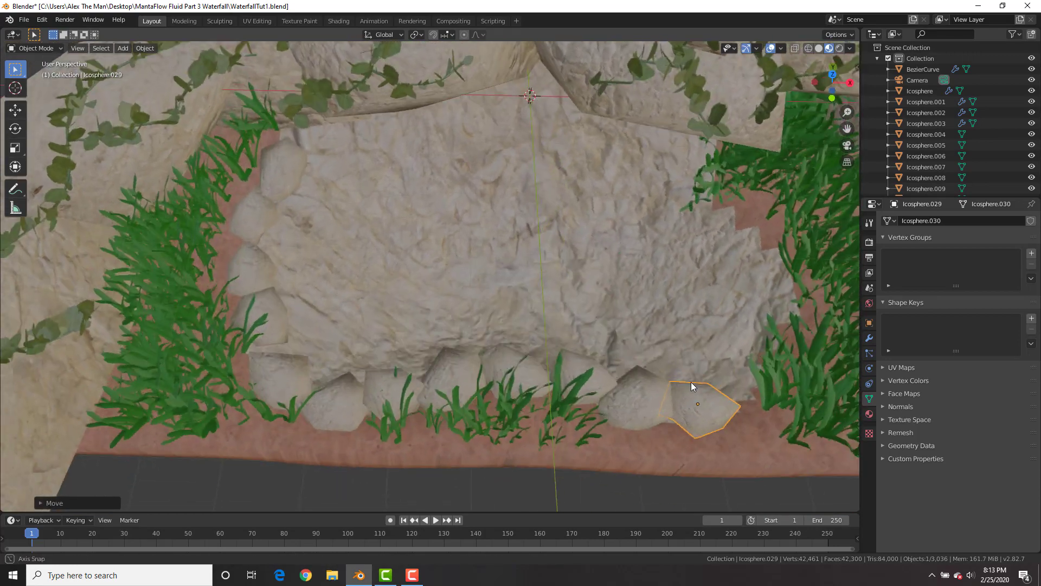
key(g)
key(z)
click(658, 410)
click(629, 411)
Step: Duplicate the five stones on the pool's left edge and rotate and move the copies to its right edge
key(KP_7)
shift+middle_drag(471, 297, 312, 343)
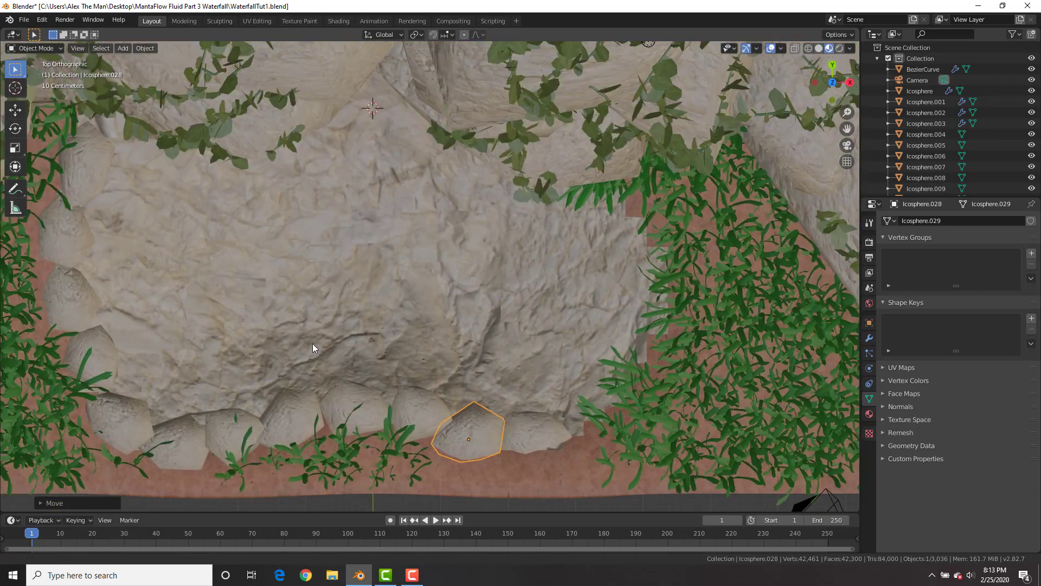
click(124, 419)
shift+click(102, 355)
shift+click(75, 298)
shift+click(76, 238)
shift+click(95, 160)
key(shift+d)
click(612, 187)
key(r)
key(g)
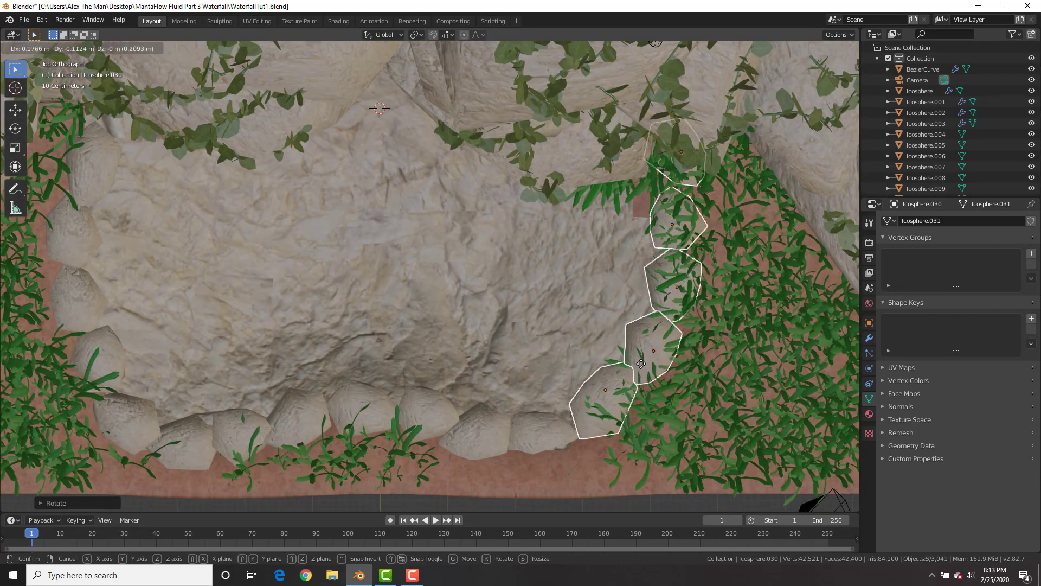
Step: Adjust the height of the five right-edge stones along the Z axis
middle_drag(624, 374, 613, 325)
key(g)
key(z)
click(623, 338)
Step: Reposition single stones of the right-edge row against the border of the pool
click(629, 304)
click(632, 303)
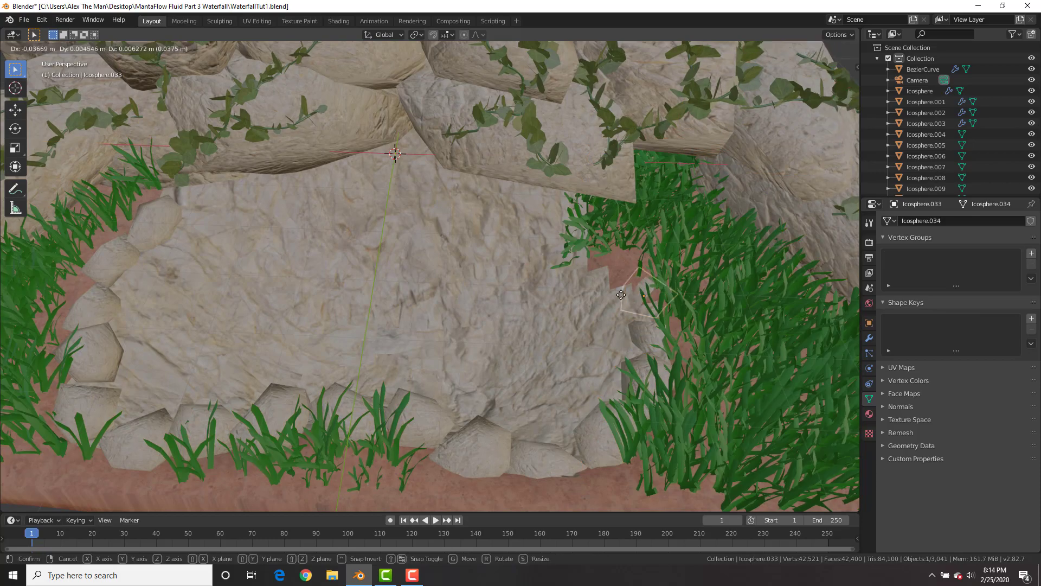
key(KP_7)
key(g)
click(629, 320)
mouse_move(629, 320)
middle_down()
mouse_move(639, 216)
mouse_move(653, 239)
middle_up()
key(z)
click(600, 228)
click(608, 230)
click(613, 231)
key(z)
click(685, 232)
click(830, 48)
Step: Fit the upper stone of the right-edge row against the pool by moving it and adjusting its height along Z
key(g)
click(650, 296)
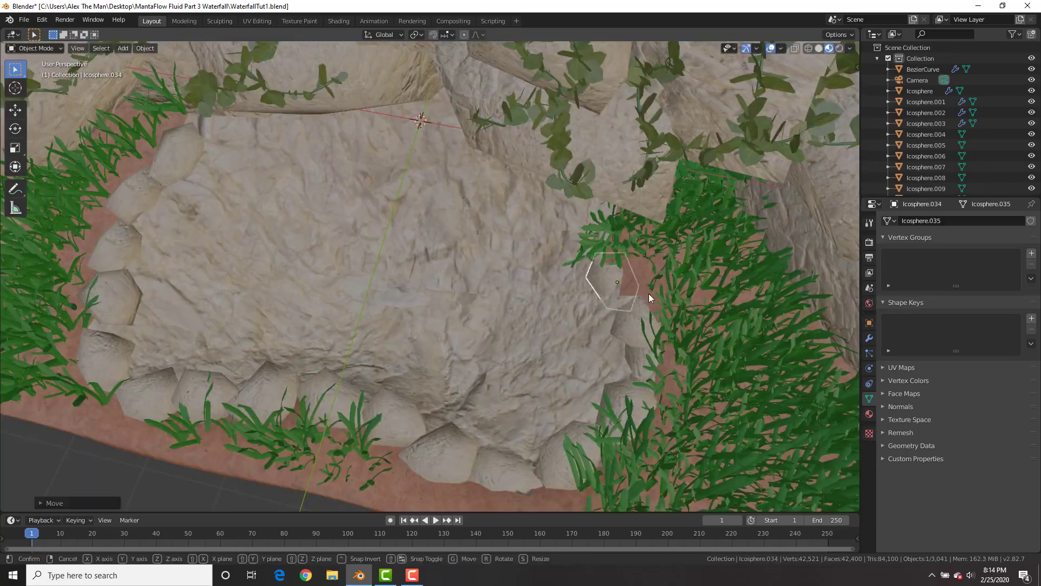
key(g)
key(z)
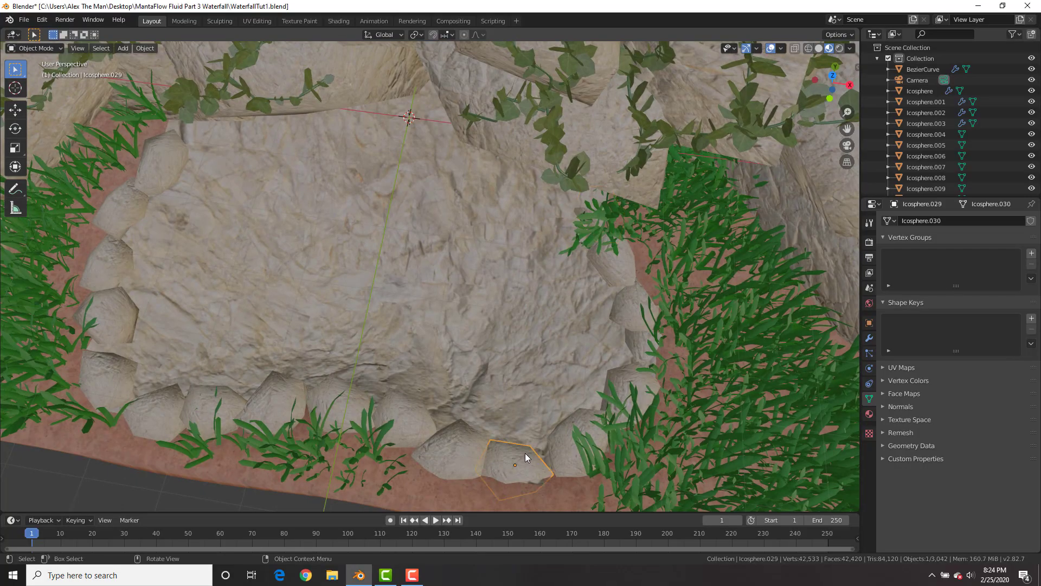
click(541, 461)
middle_drag(542, 461, 737, 260)
click(737, 259)
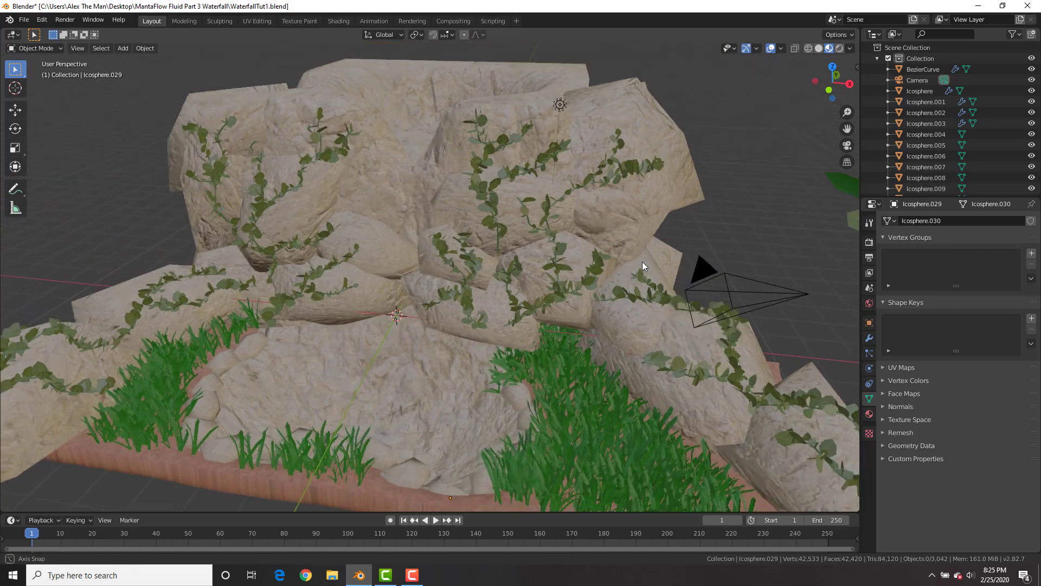
middle_drag(642, 261, 640, 242)
scroll(639, 242, down, 3)
click(460, 393)
key(Tab)
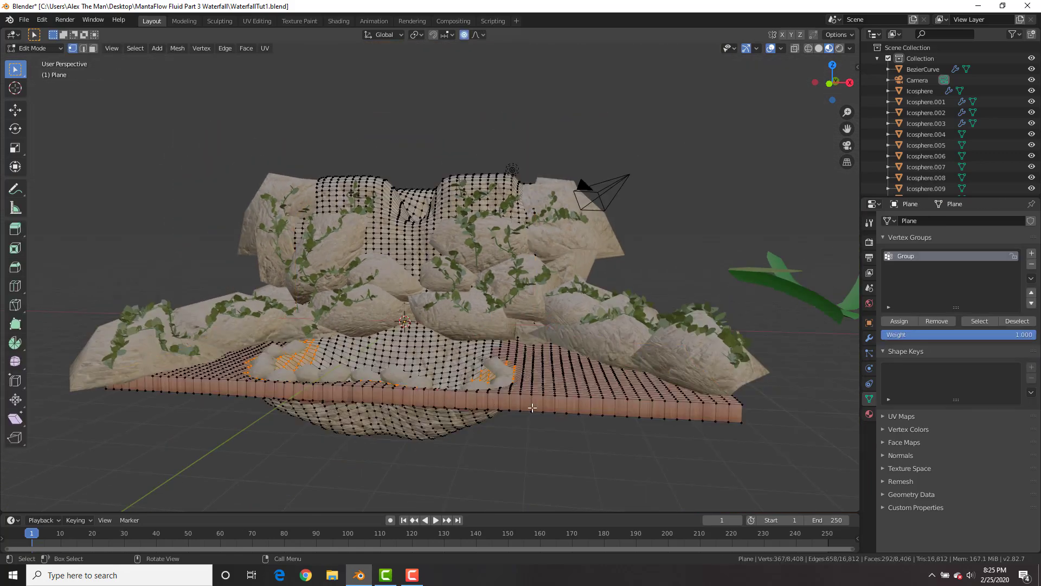
key(3)
alt+click(728, 414)
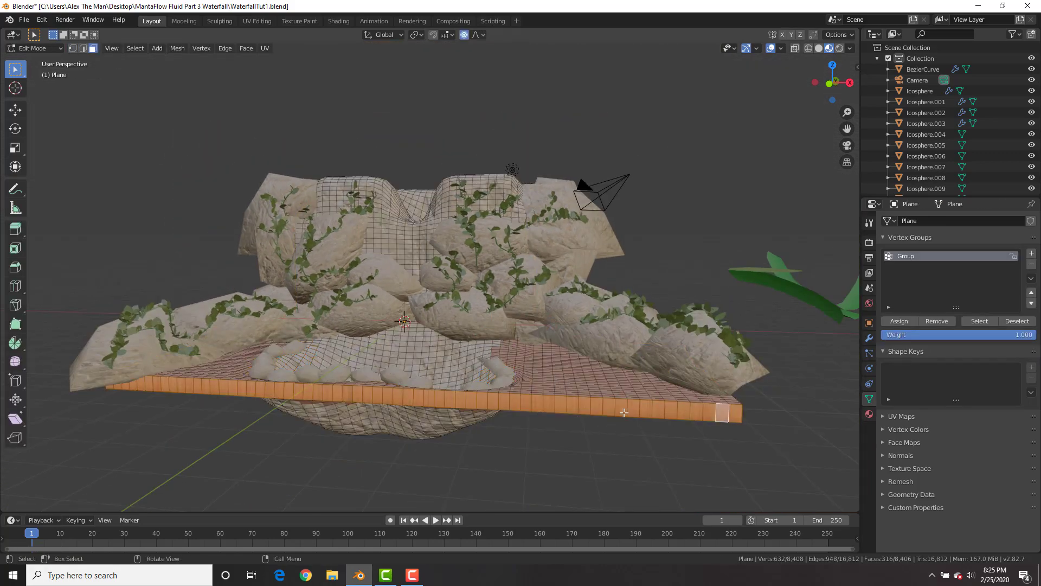
key(KP_1)
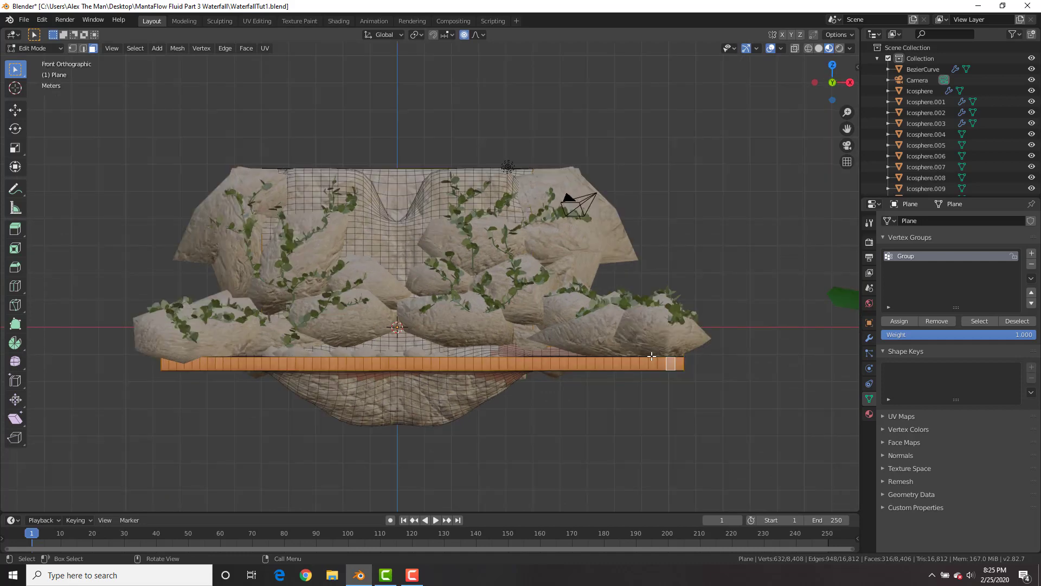
key(x)
click(623, 452)
key(Tab)
Step: Check the Fluid physics settings of the ground plane, a stone on the pool's edge and the rock Icosphere.003
middle_drag(581, 284, 646, 249)
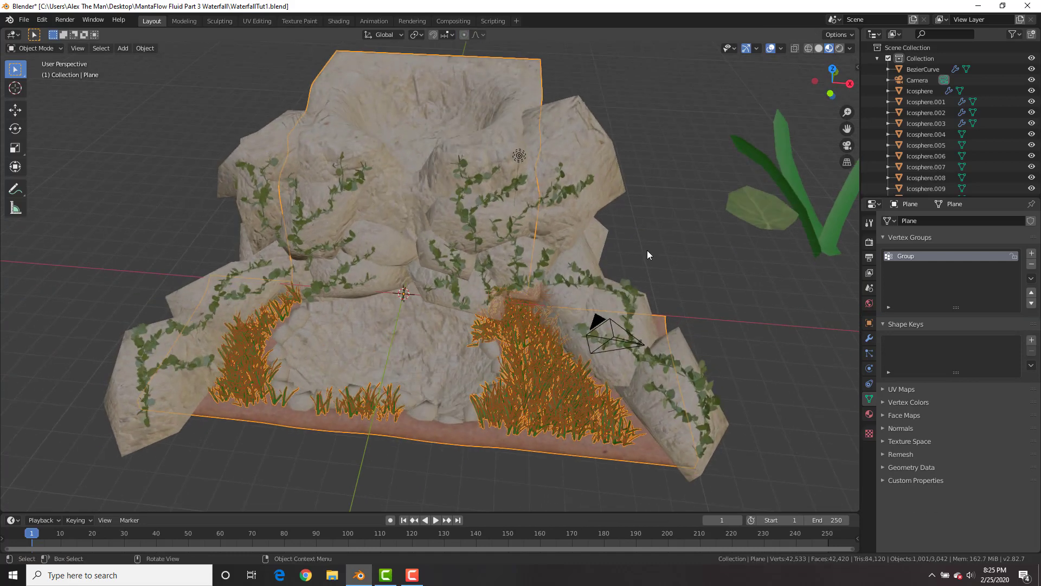
click(669, 284)
scroll(552, 300, up, 3)
middle_drag(473, 334, 448, 308)
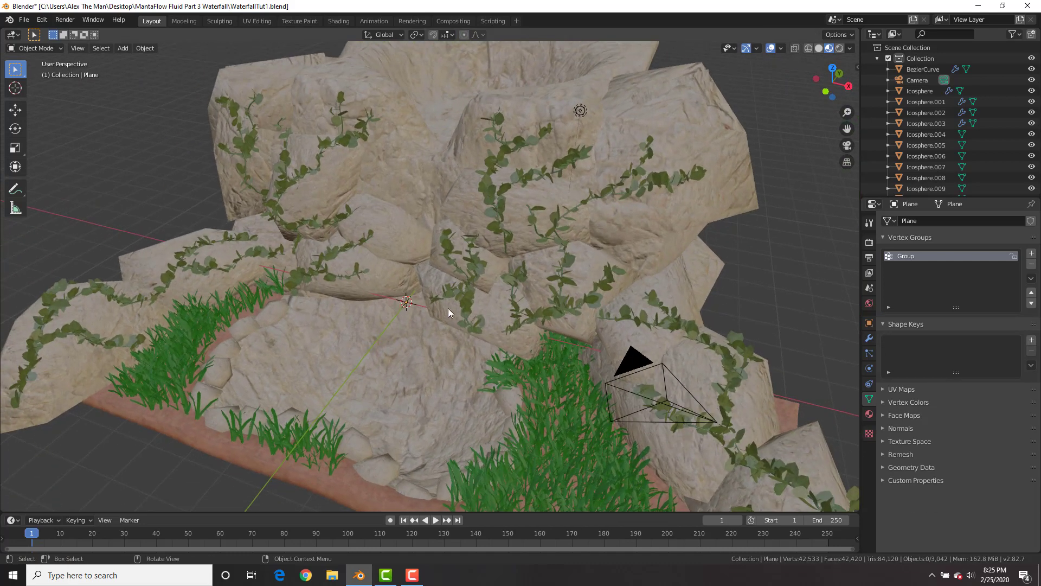
click(416, 334)
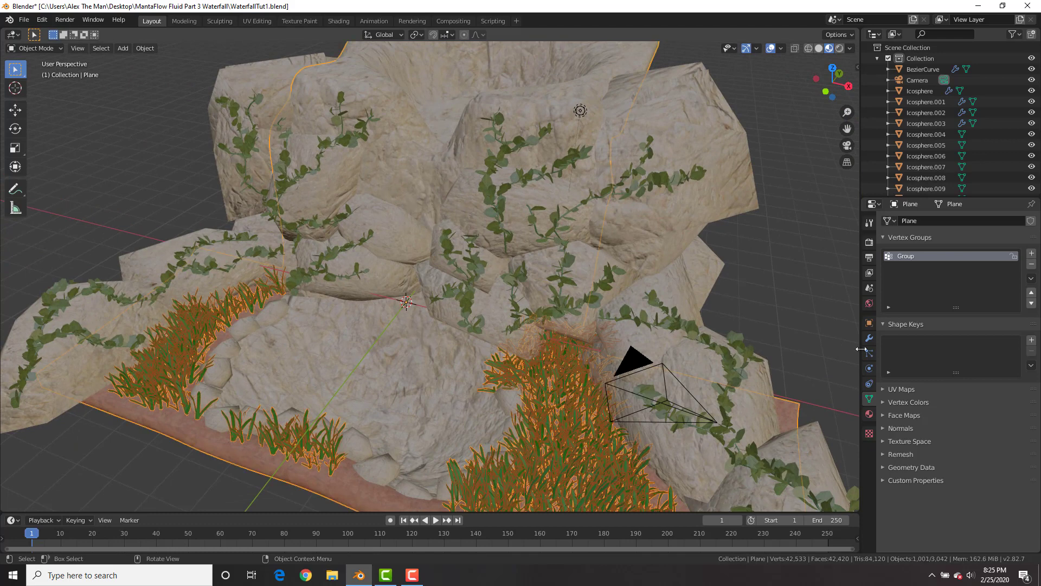
click(869, 369)
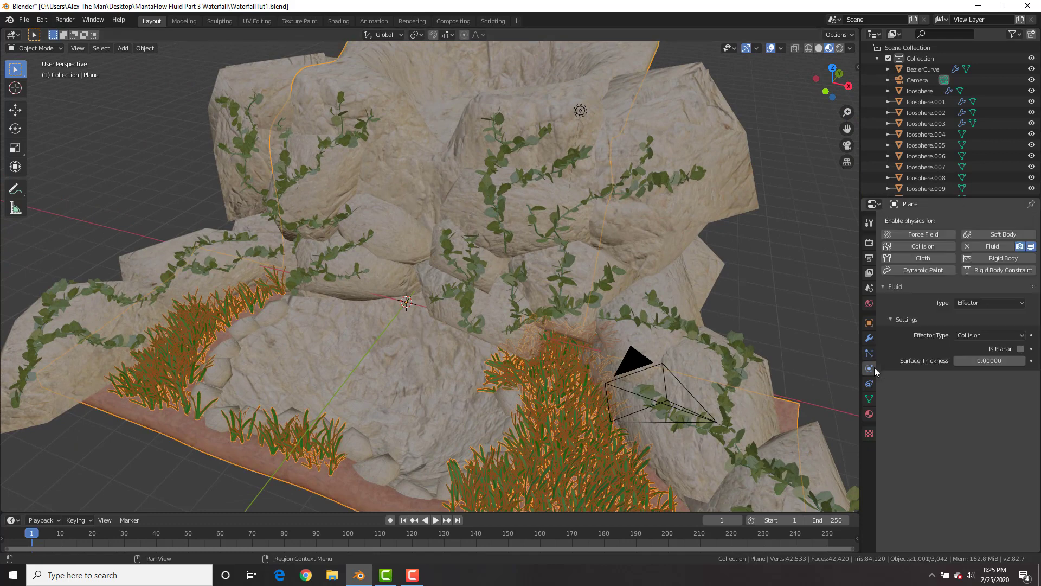
click(786, 248)
click(513, 352)
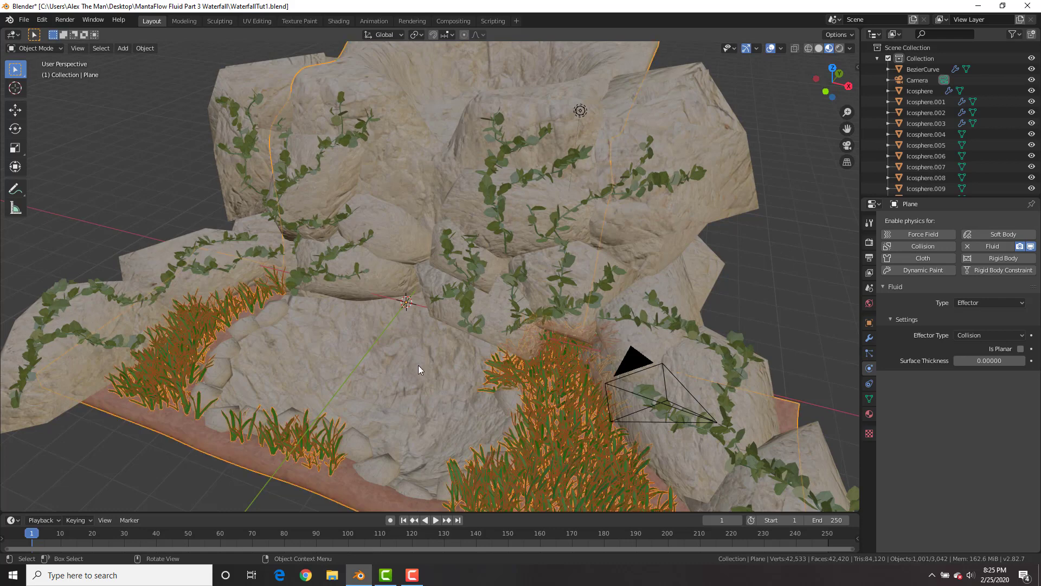
click(360, 444)
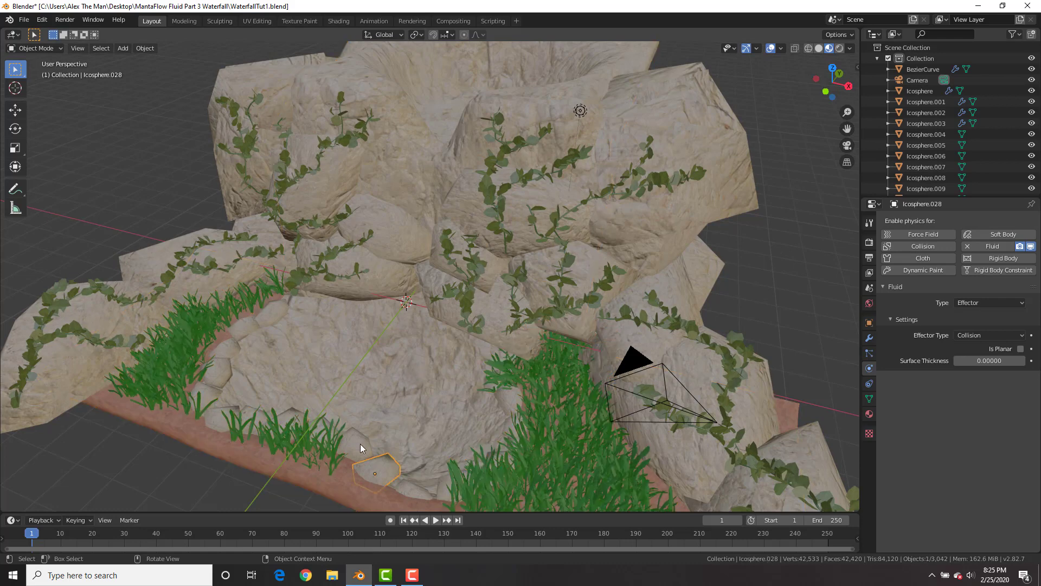
click(406, 245)
Step: Add a UV sphere and move it up into the basin at the top of the waterfall
scroll(406, 247, down, 3)
key(shift+a)
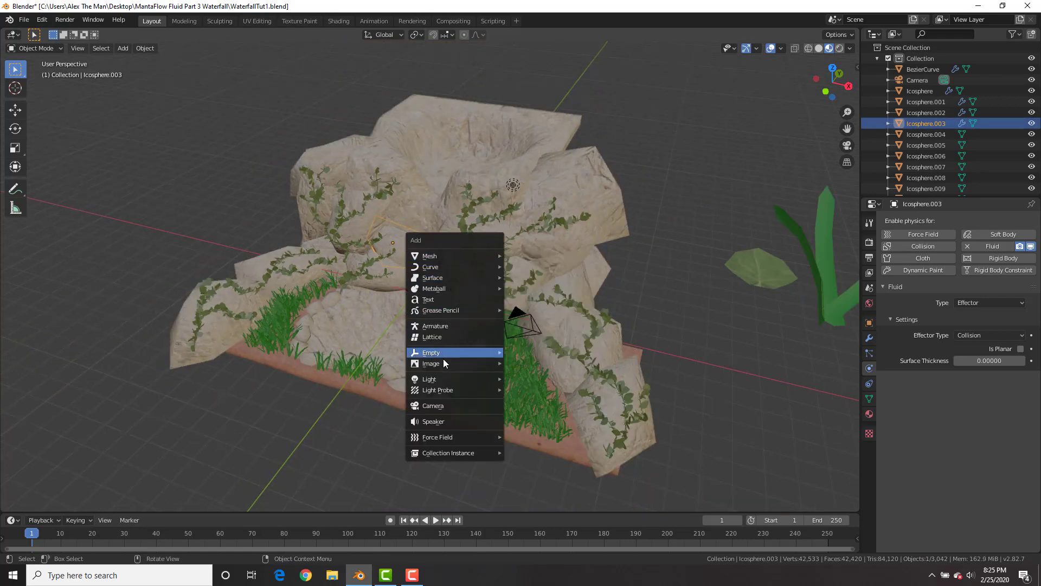
mouse_move(447, 255)
click(535, 288)
key(g)
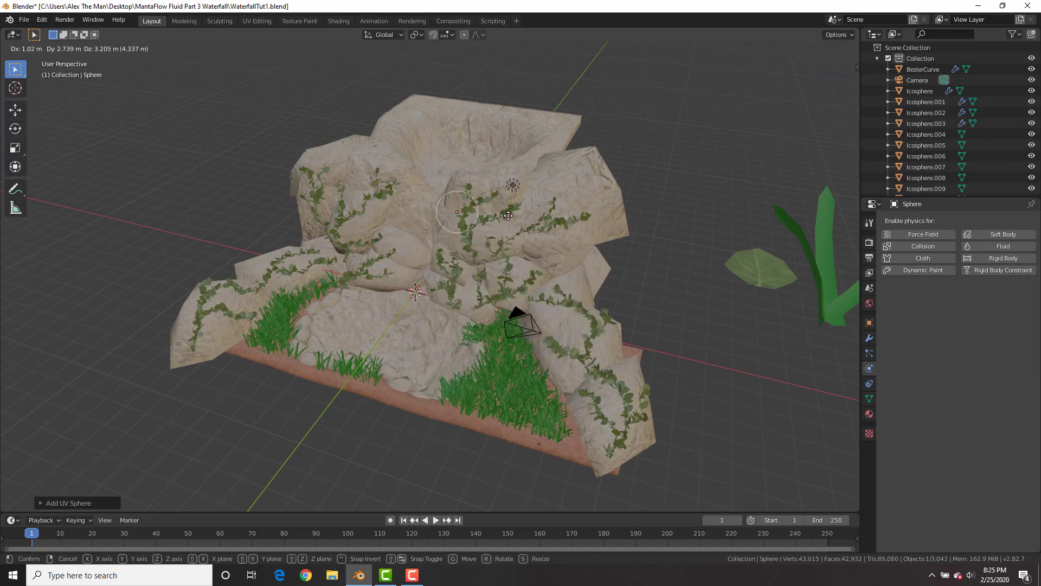
click(509, 179)
Step: Scale the sphere in the upper basin down to about 0.74
middle_drag(509, 179, 531, 200)
key(s)
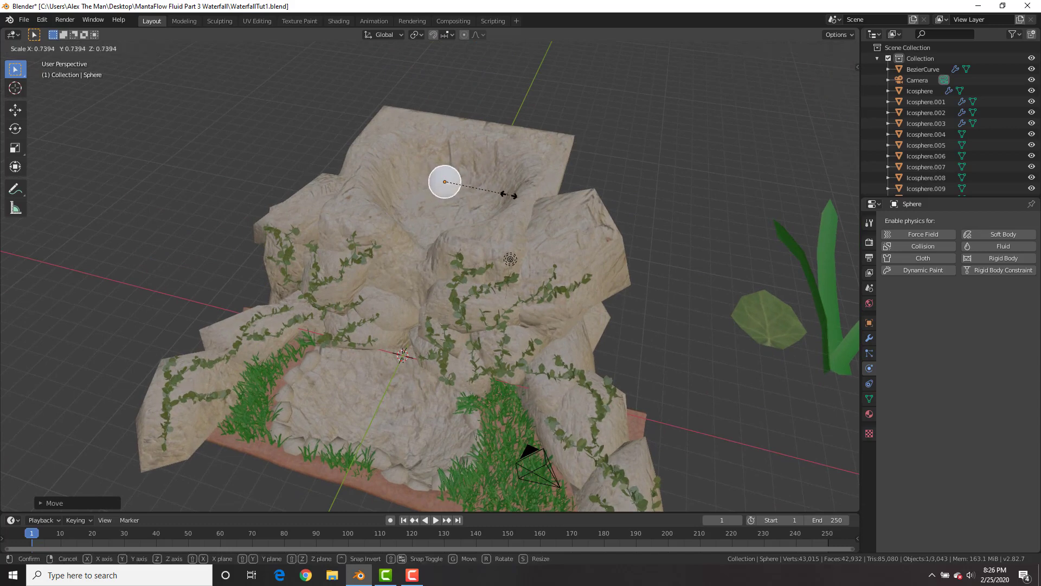
click(505, 194)
mouse_move(490, 179)
middle_down()
mouse_move(490, 163)
mouse_move(496, 171)
middle_up()
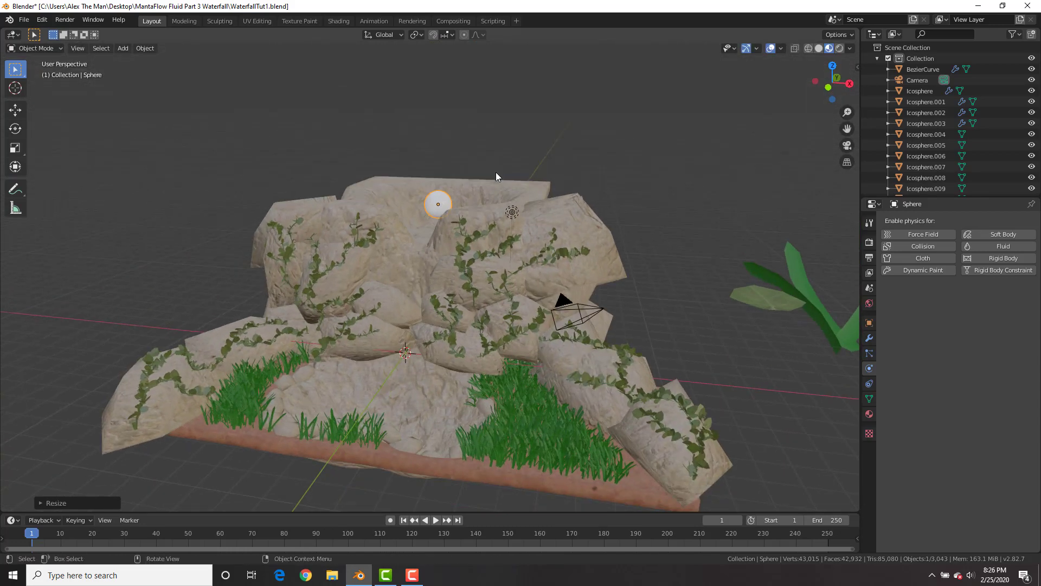
Step: Apply the location, rotation and scale of the sphere in the upper basin
key(ctrl+a)
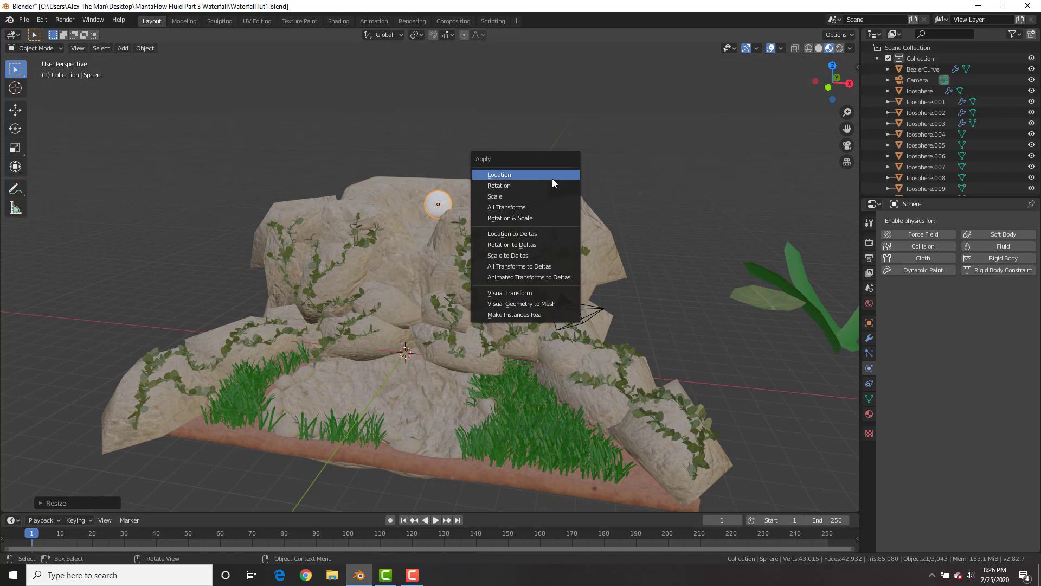
click(551, 179)
key(ctrl+a)
click(541, 196)
key(ctrl+a)
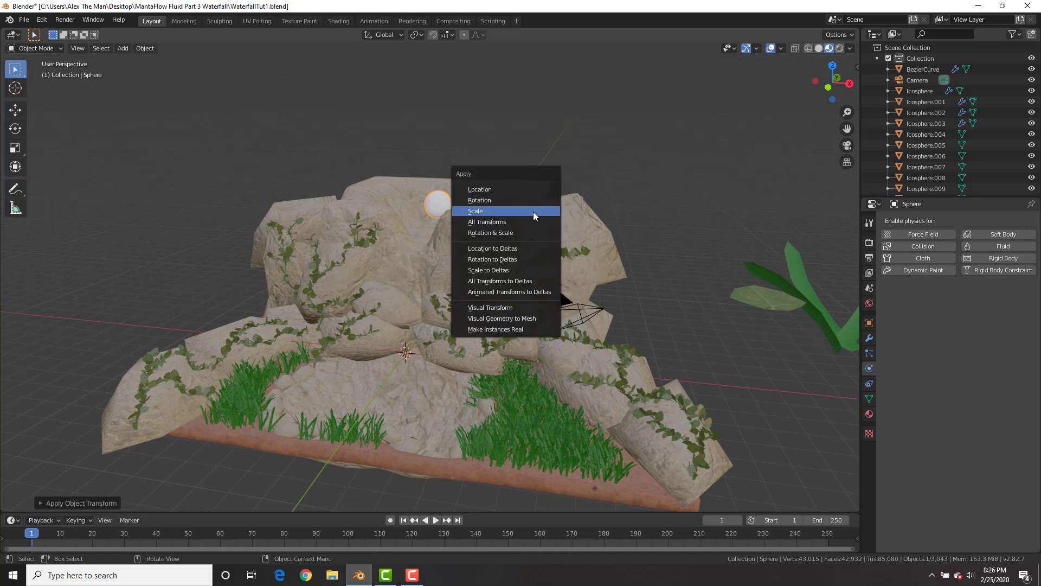
click(533, 210)
right_click(606, 171)
click(606, 170)
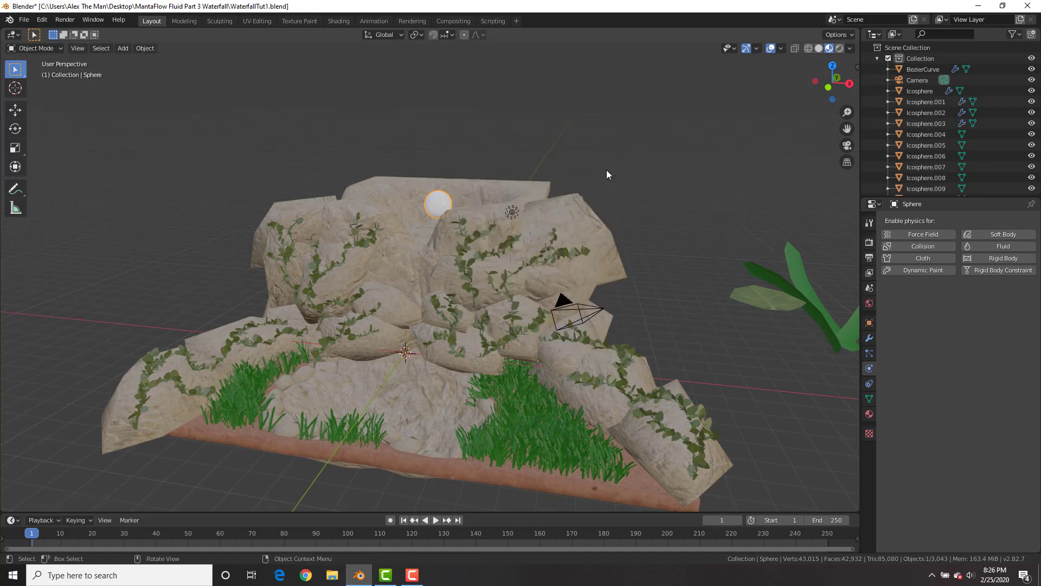
Step: Apply the object transform on rocks Icosphere.003, Icosphere.002, Icosphere.001 and the rock beside them above the pool
scroll(431, 320, up, 4)
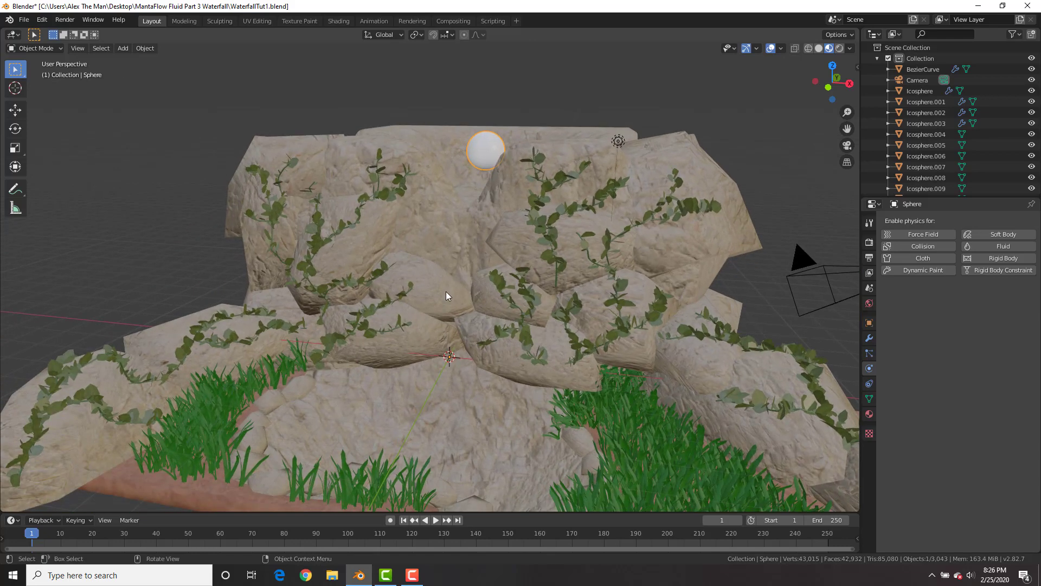
click(446, 292)
key(ctrl+a)
click(572, 268)
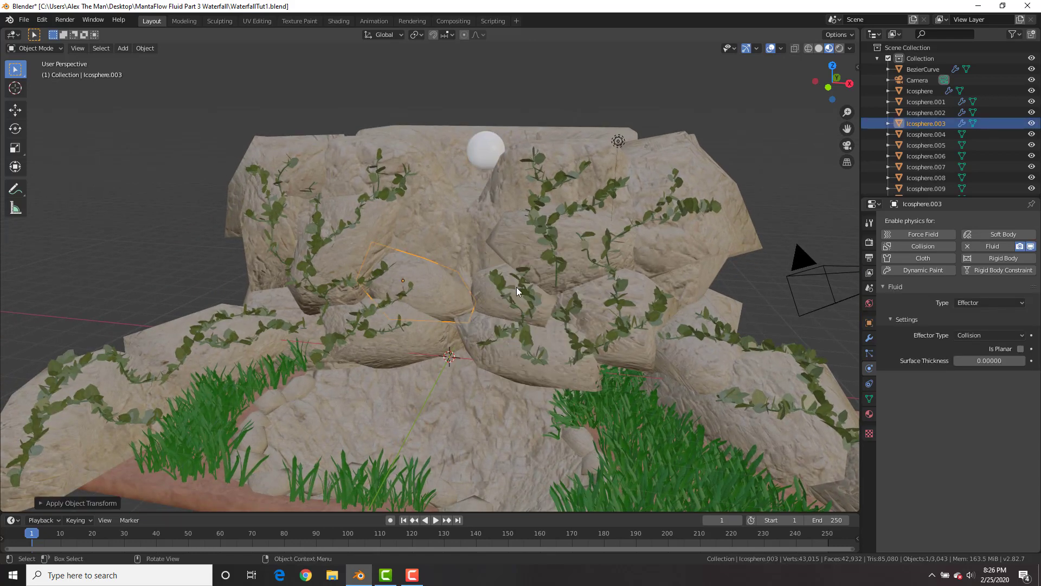
key(ctrl+a)
click(491, 297)
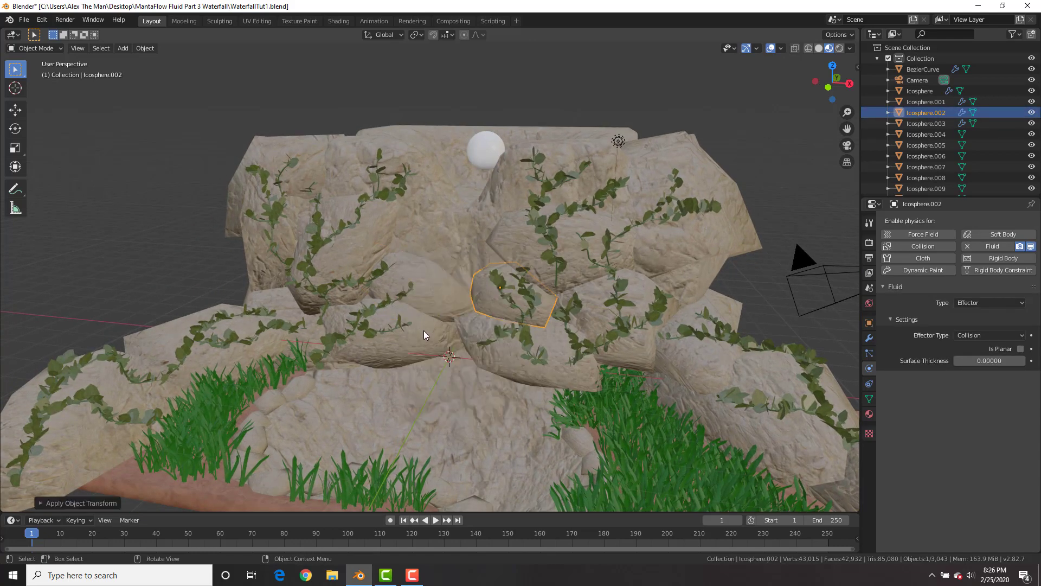
click(424, 330)
key(ctrl+a)
click(424, 331)
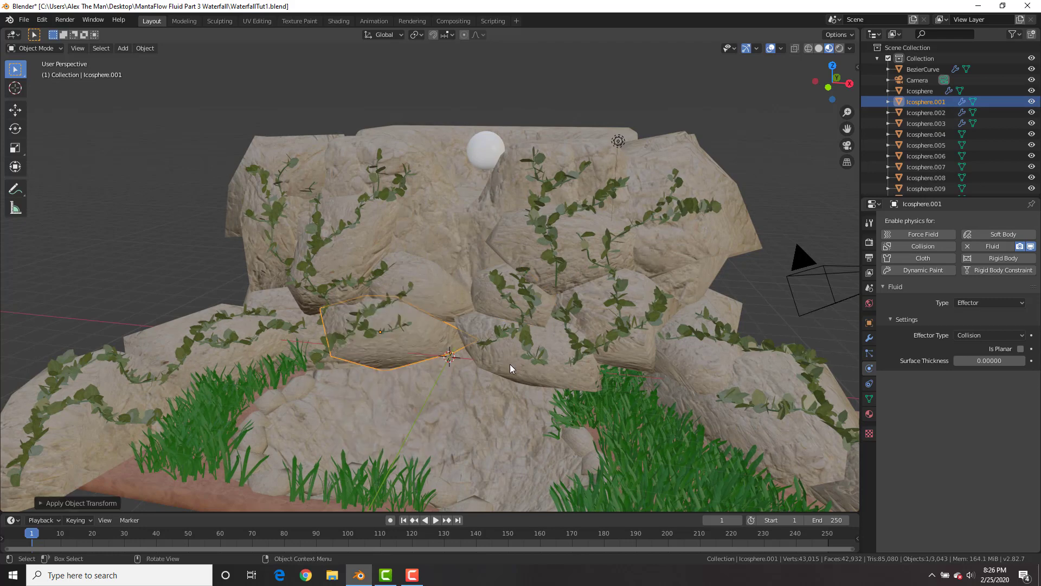
click(509, 363)
key(ctrl+a)
click(510, 365)
Step: Enable Fluid physics on the sphere with type Flow, flow type Liquid and flow behavior Inflow
mouse_move(556, 224)
middle_down()
mouse_move(548, 253)
mouse_move(570, 235)
mouse_move(551, 232)
middle_up()
click(499, 184)
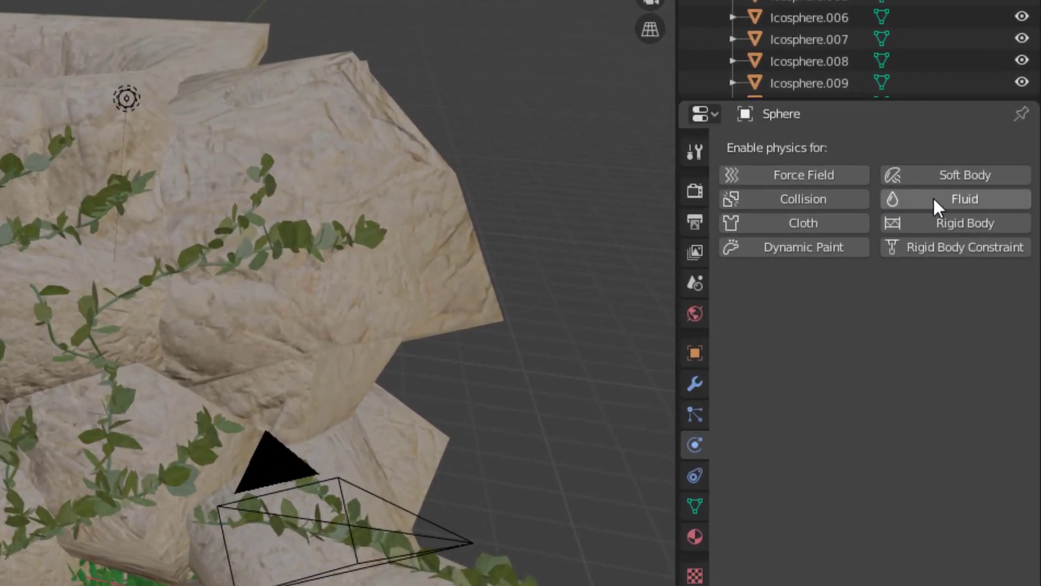
click(933, 199)
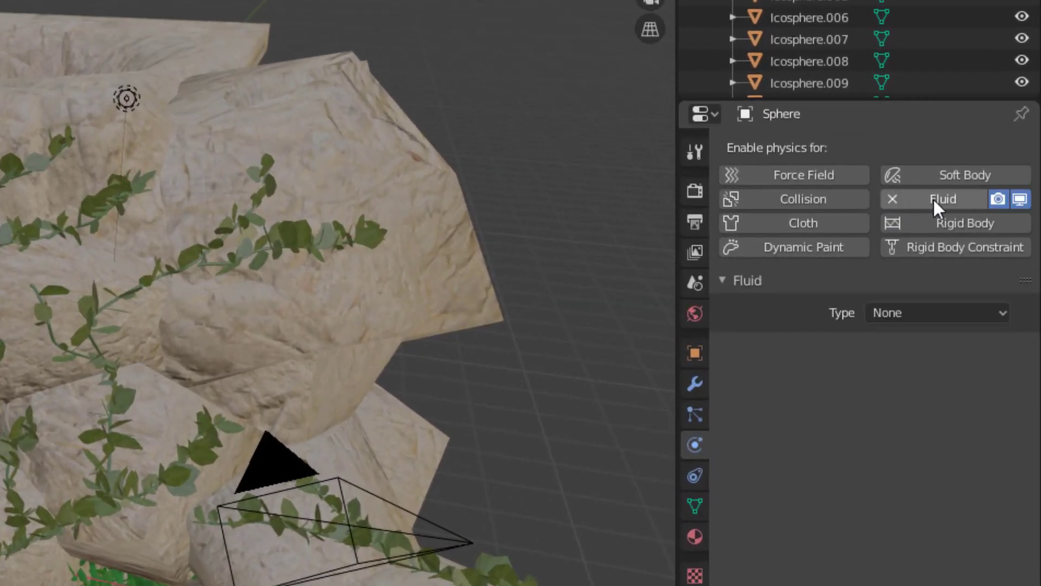
click(917, 312)
click(891, 385)
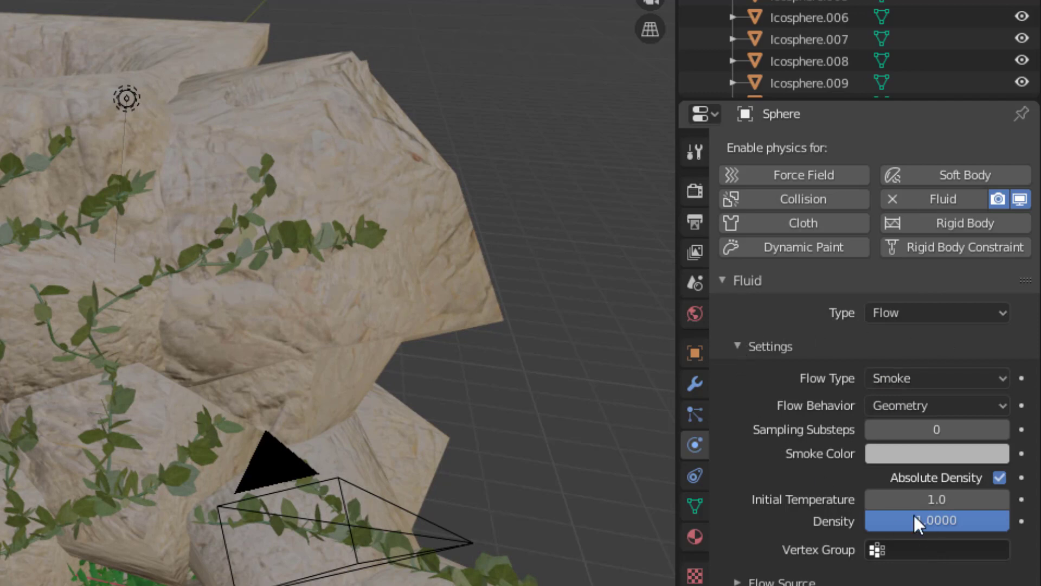
click(930, 378)
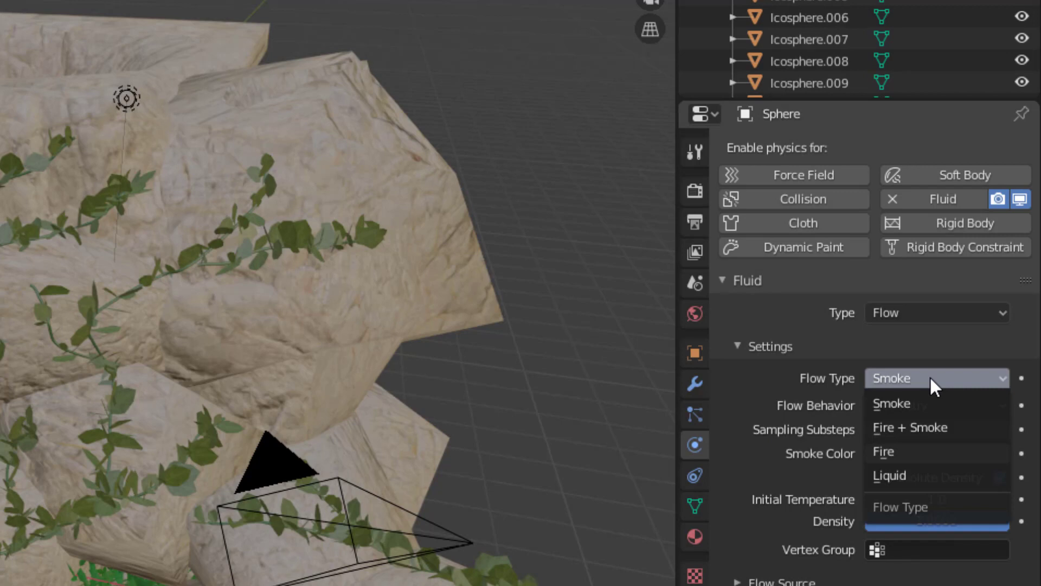
click(904, 471)
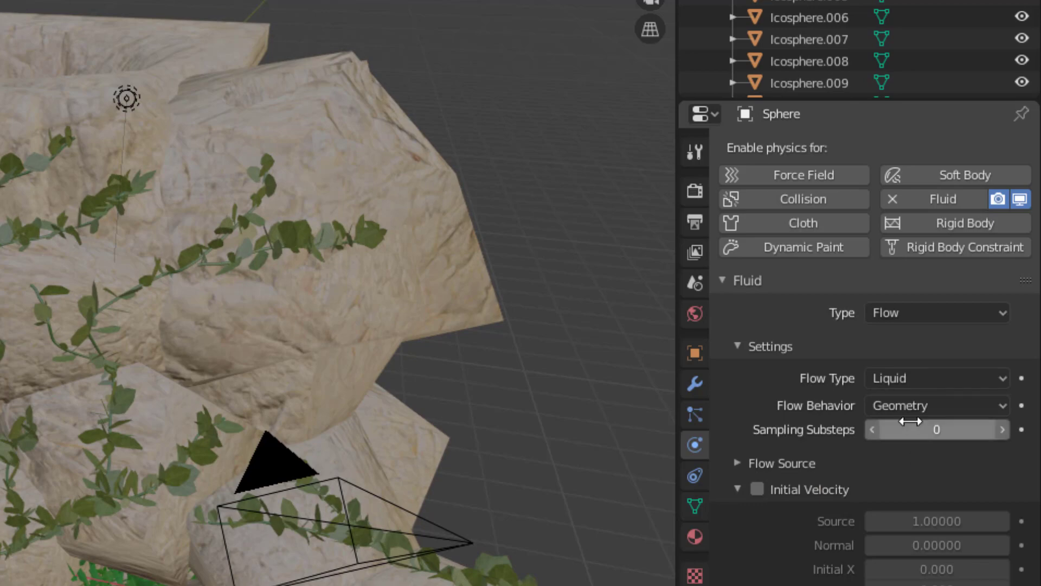
click(904, 405)
click(906, 429)
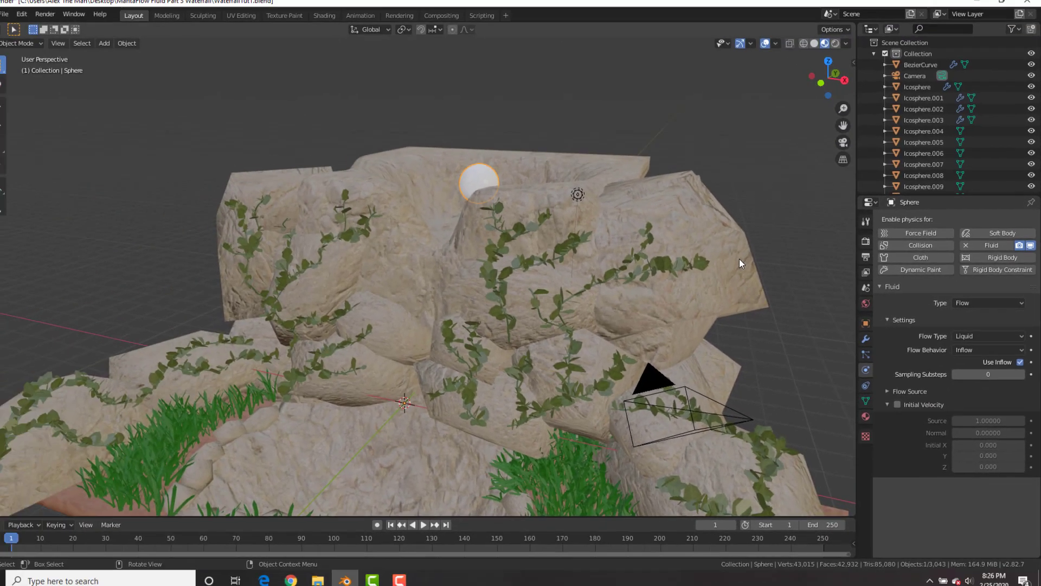
Step: Add a cube and scale it up to enclose the whole waterfall scene
middle_drag(536, 235, 335, 211)
scroll(619, 245, down, 2)
key(shift+a)
mouse_move(545, 243)
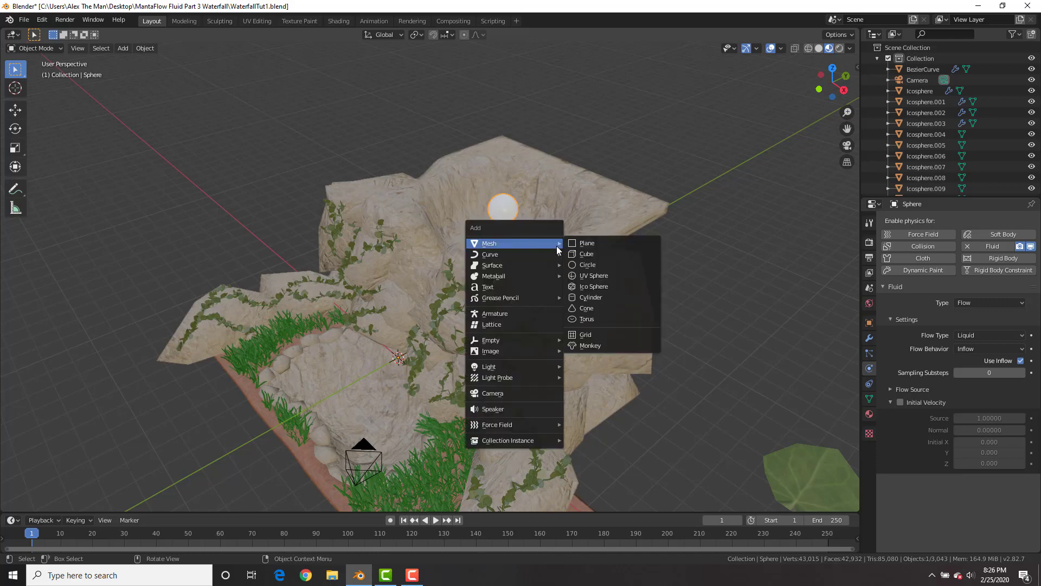
click(588, 254)
key(s)
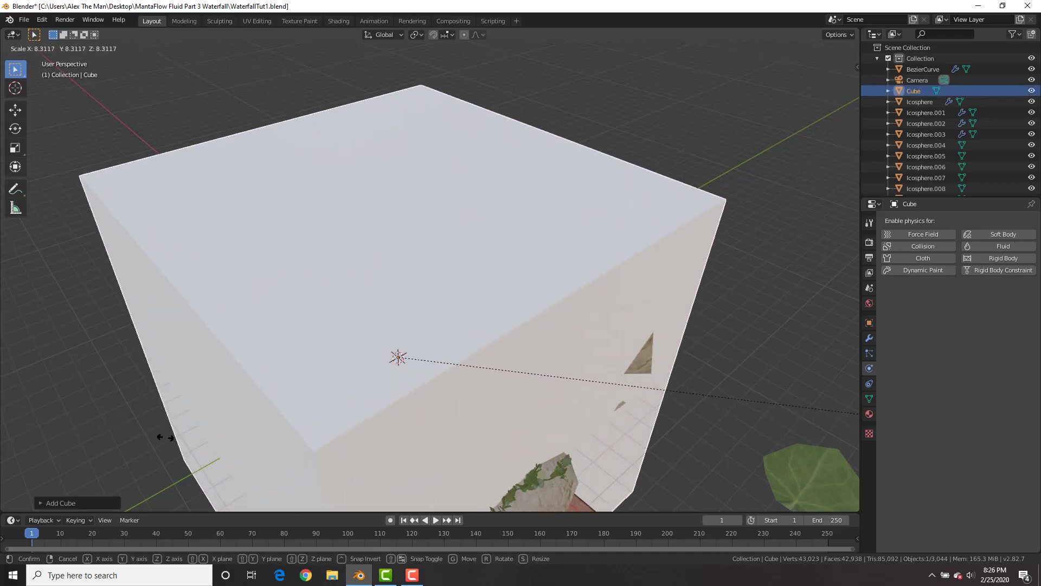
click(301, 399)
Step: Enable Fluid physics on the enclosing cube with type Domain and domain type Liquid
scroll(416, 342, up, 6)
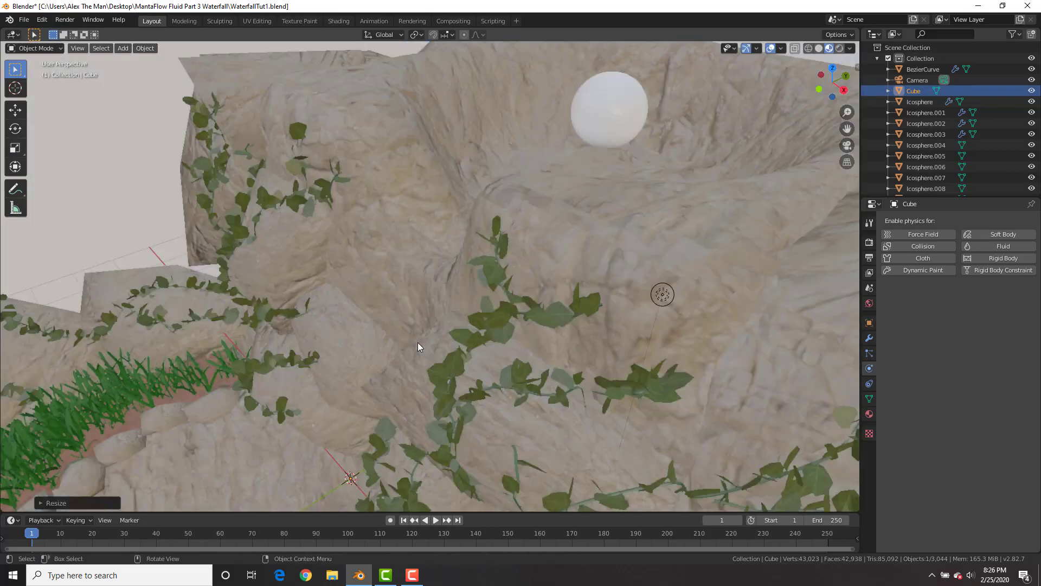
middle_drag(417, 342, 427, 226)
scroll(430, 313, down, 4)
scroll(430, 315, down, 2)
middle_drag(376, 257, 453, 337)
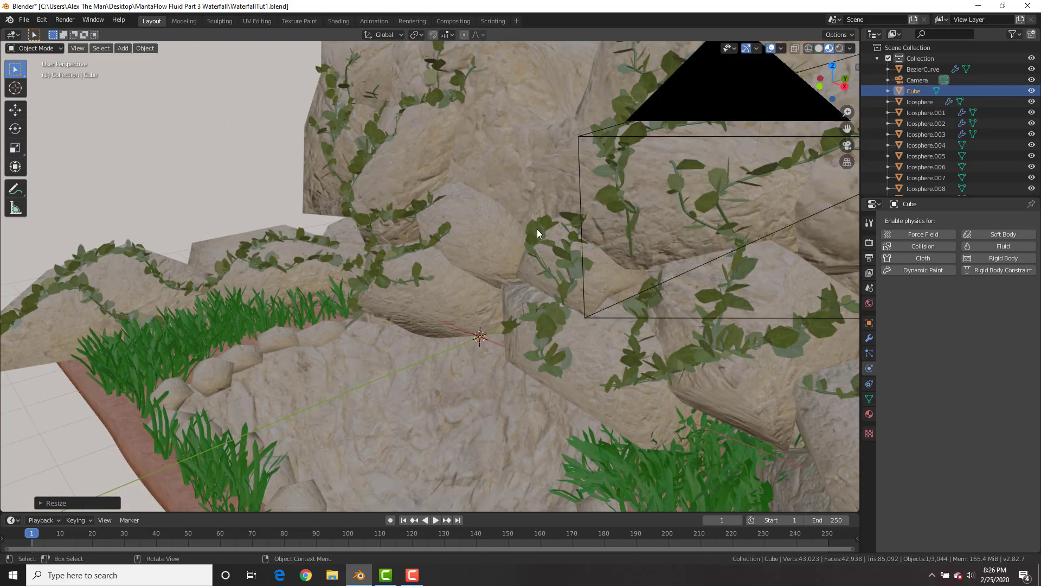
middle_drag(537, 229, 461, 260)
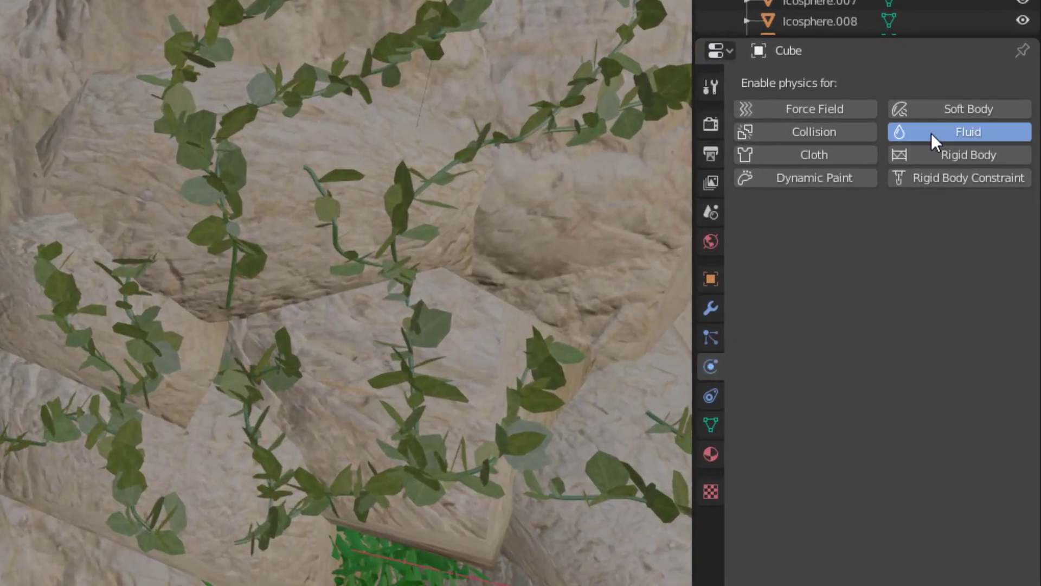
click(983, 245)
click(922, 239)
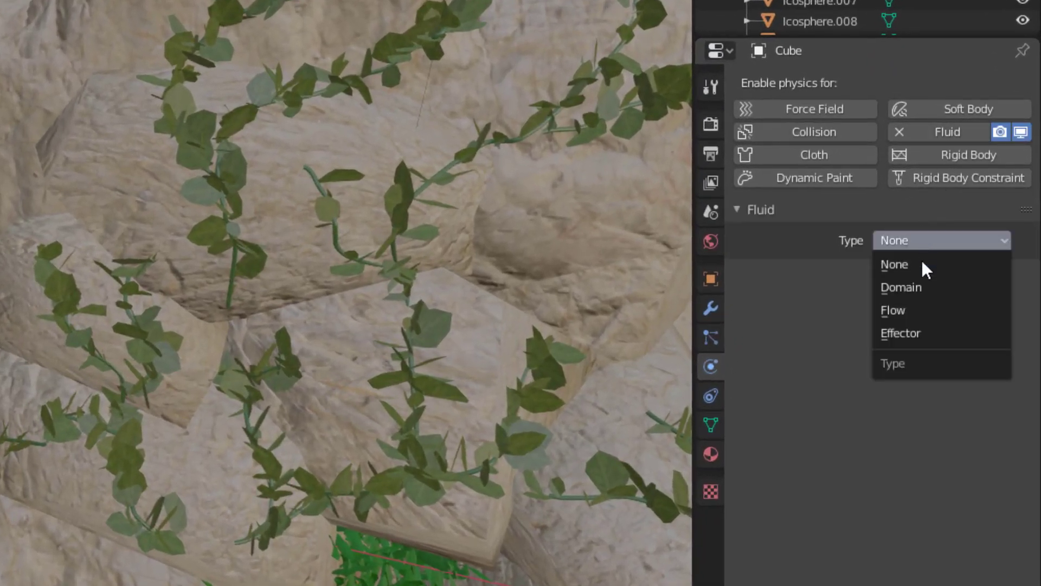
click(918, 287)
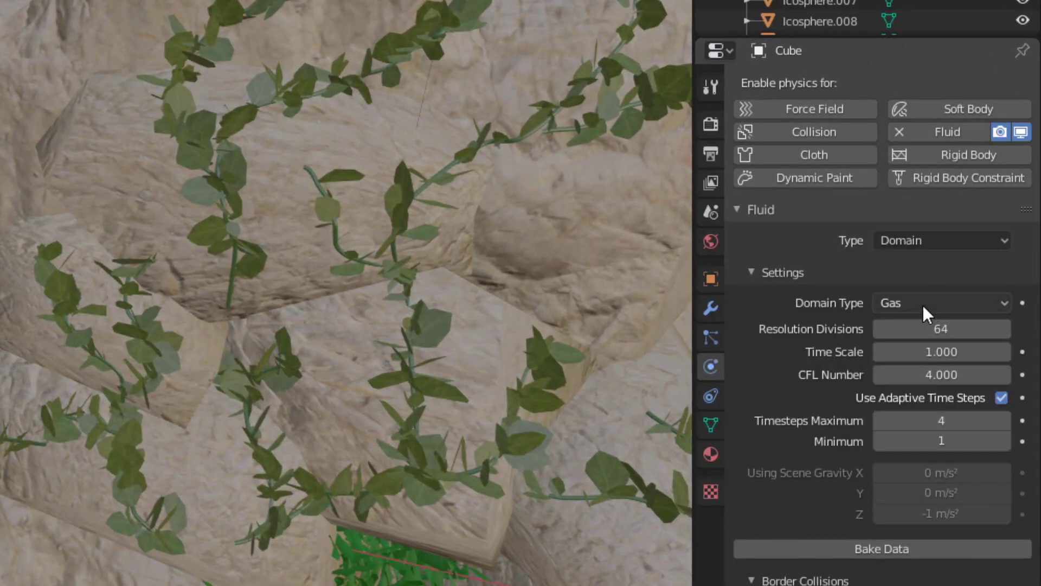
click(920, 304)
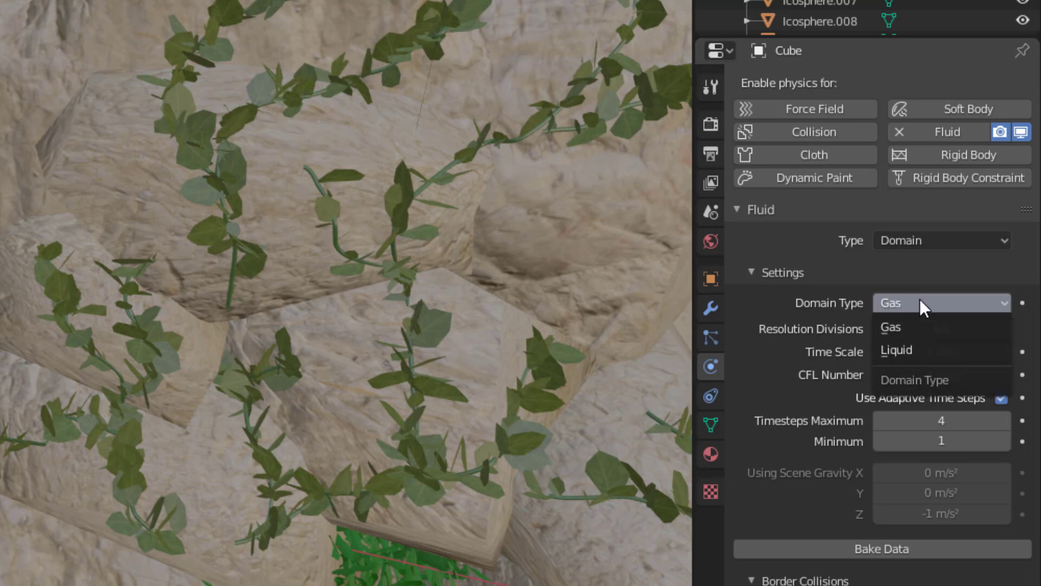
click(913, 347)
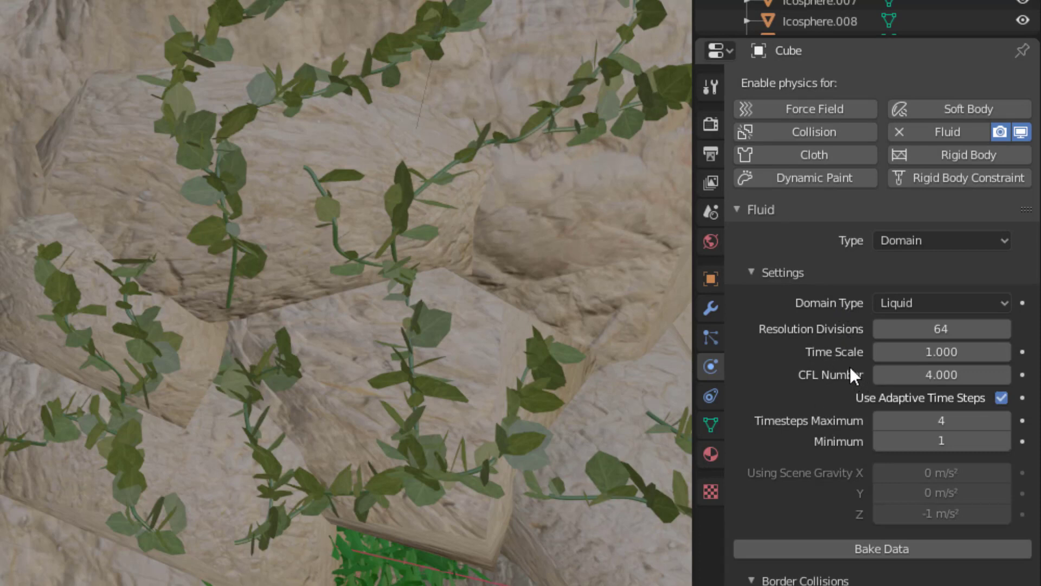
Step: Set the end frame of the domain's fluid cache to 200
scroll(847, 364, down, 10)
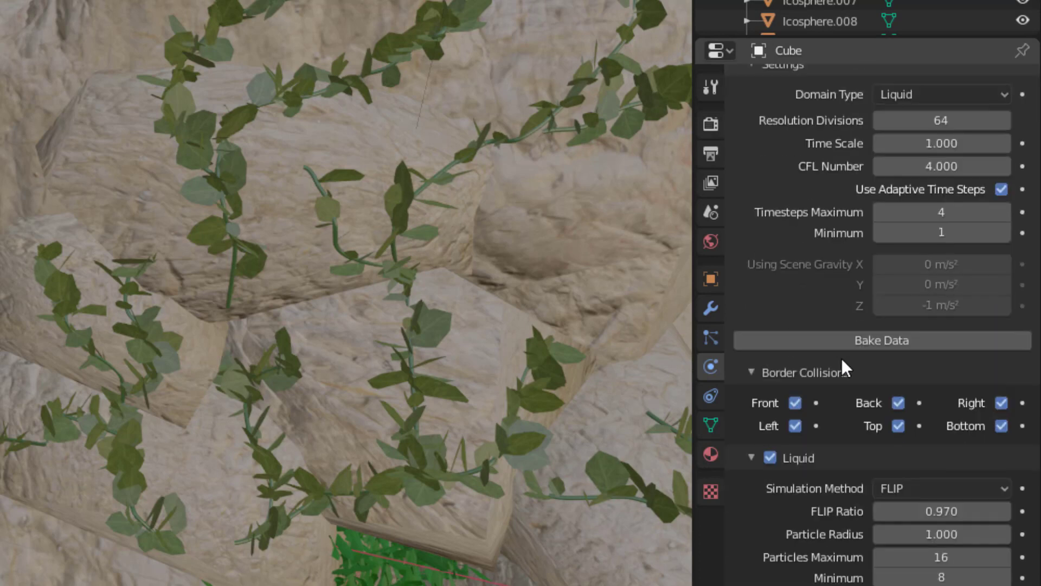
scroll(843, 355, down, 7)
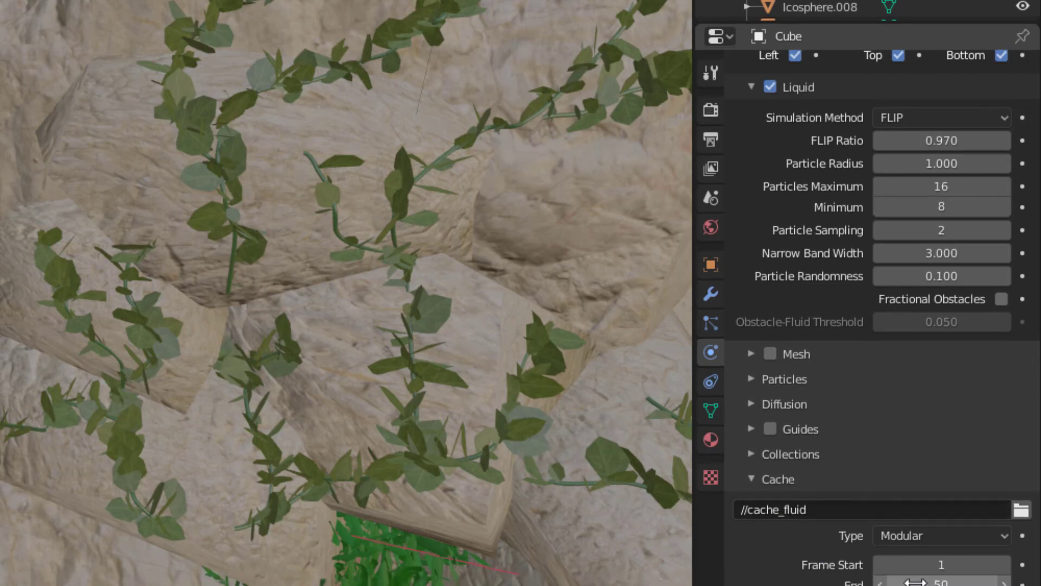
click(912, 582)
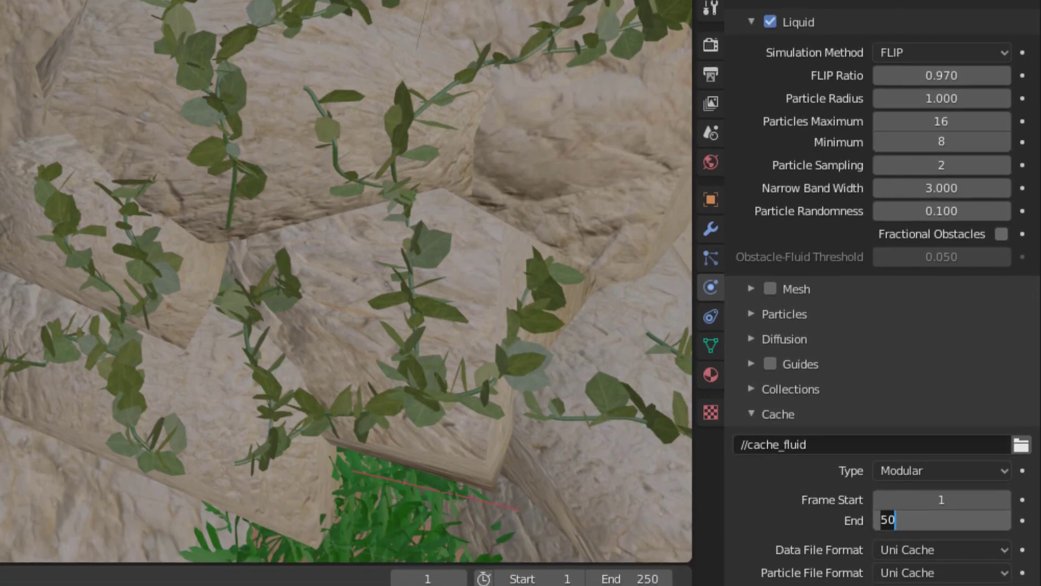
text(200)
key(Return)
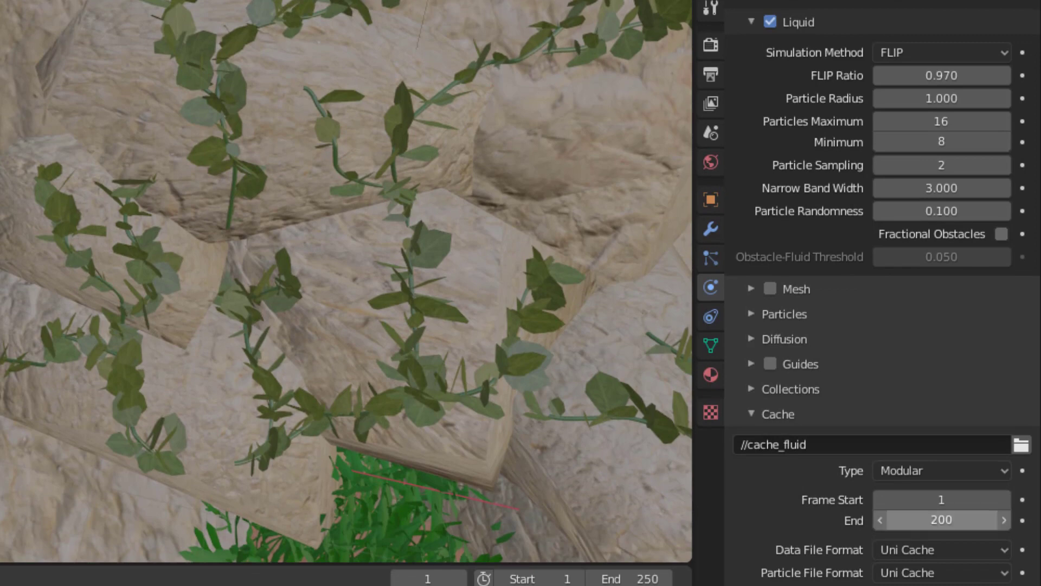
Step: Check the Fluid physics settings of the inflow sphere and the rock Icosphere.003
scroll(903, 369, up, 10)
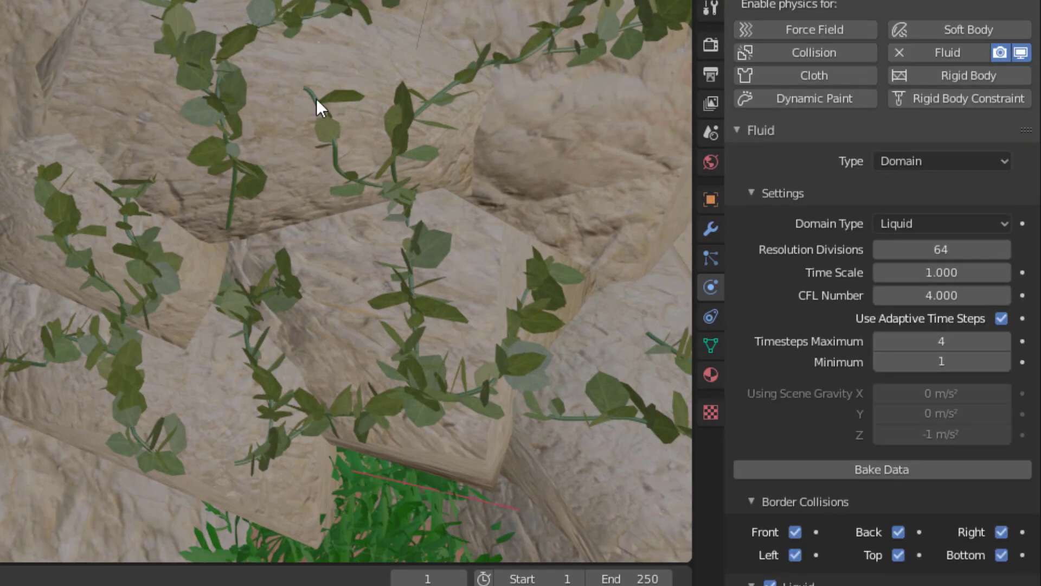
click(219, 2)
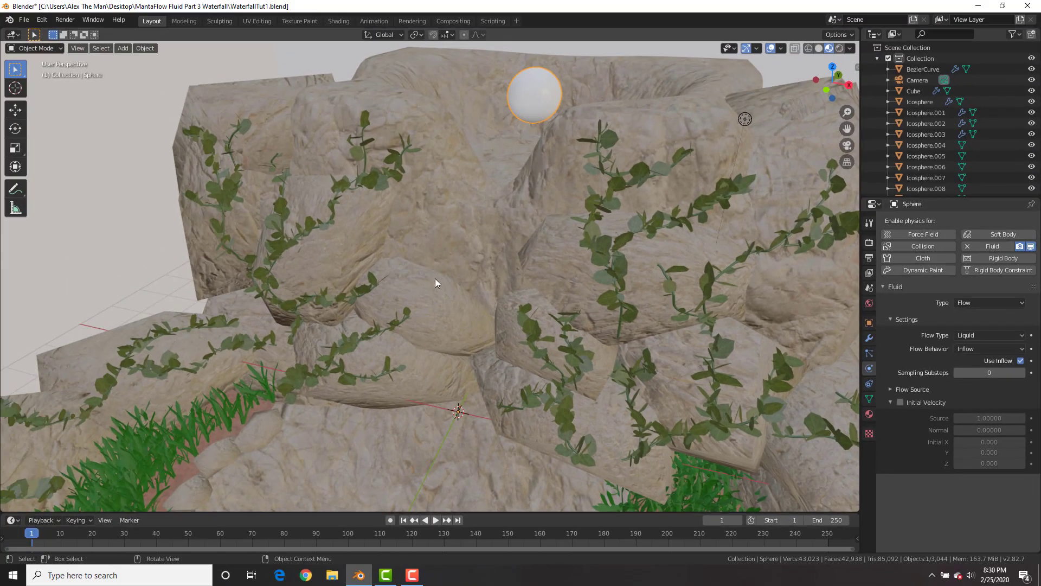
click(443, 310)
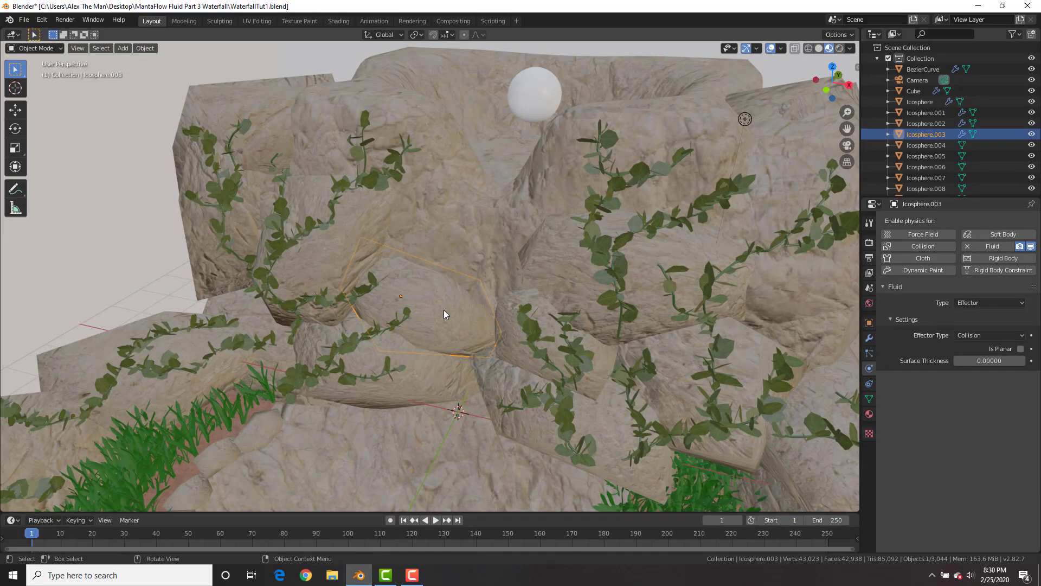
Step: Start baking the domain cube's fluid data and interrupt the bake after the first few frames
click(123, 133)
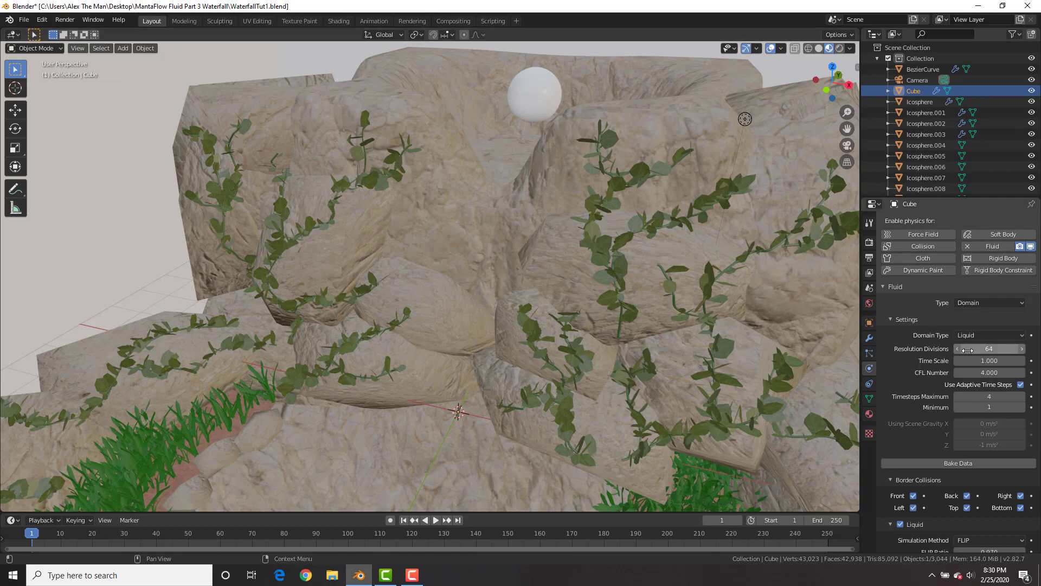
click(942, 464)
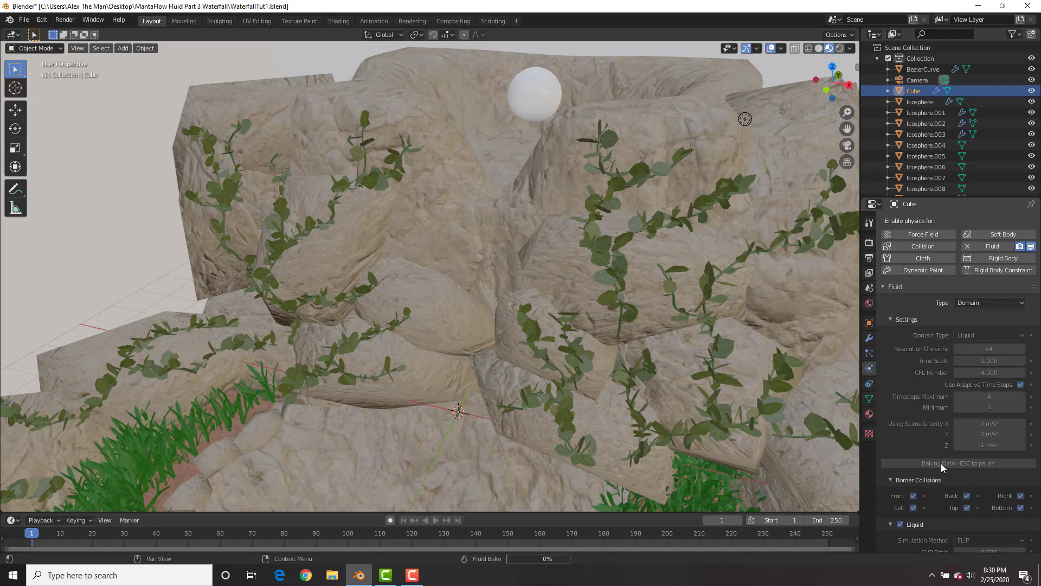
key(Escape)
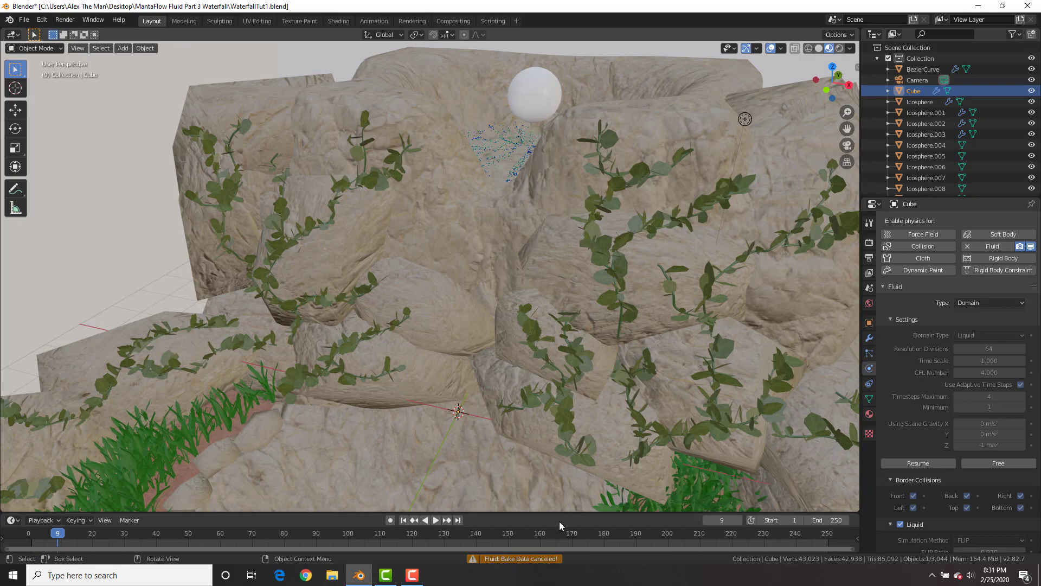
Step: Play the baked fluid frames from frame 1 to examine how the liquid leaves the sphere
middle_drag(563, 249, 560, 233)
key(shift+Left)
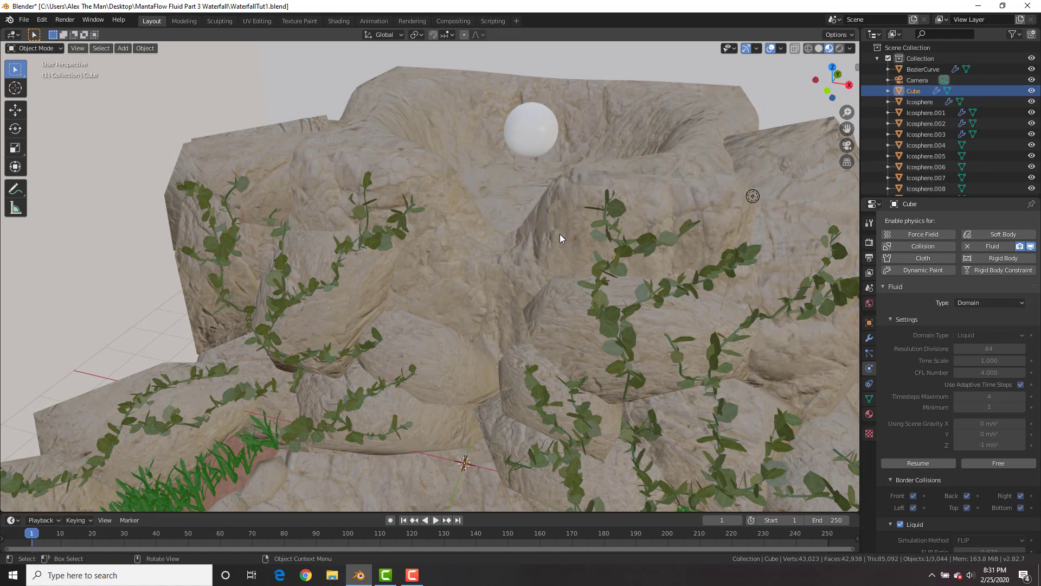
key(space)
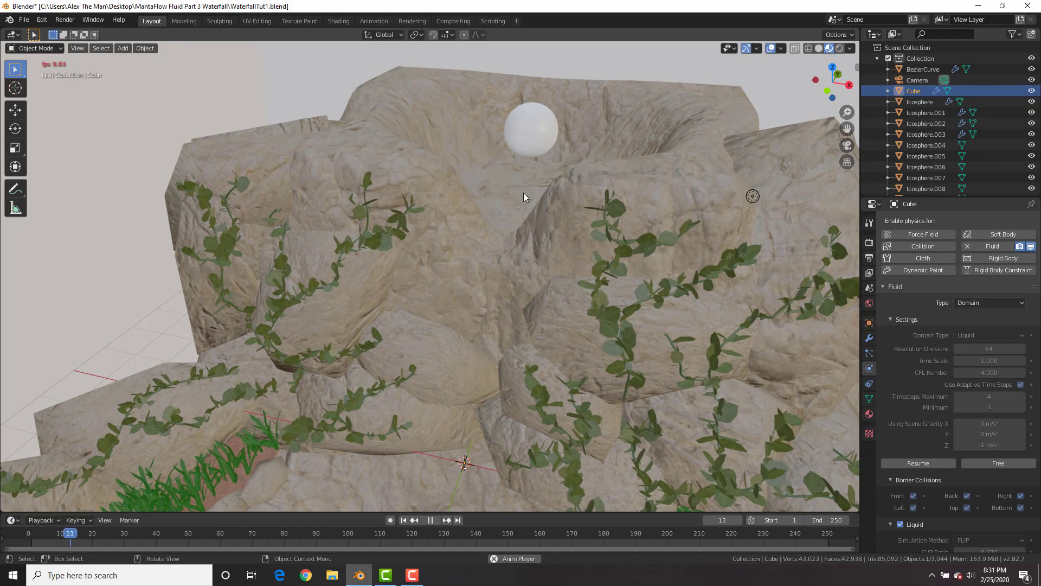
key(shift+Left)
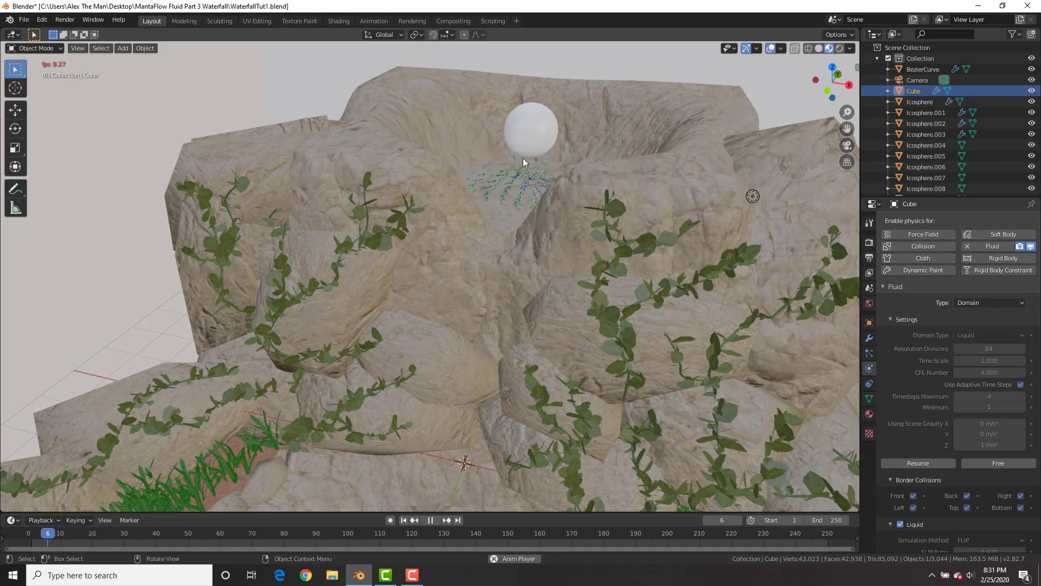
Step: Stop playback and resume baking the domain cube's fluid data, pausing the bake at frame 101
key(shift+Left)
key(space)
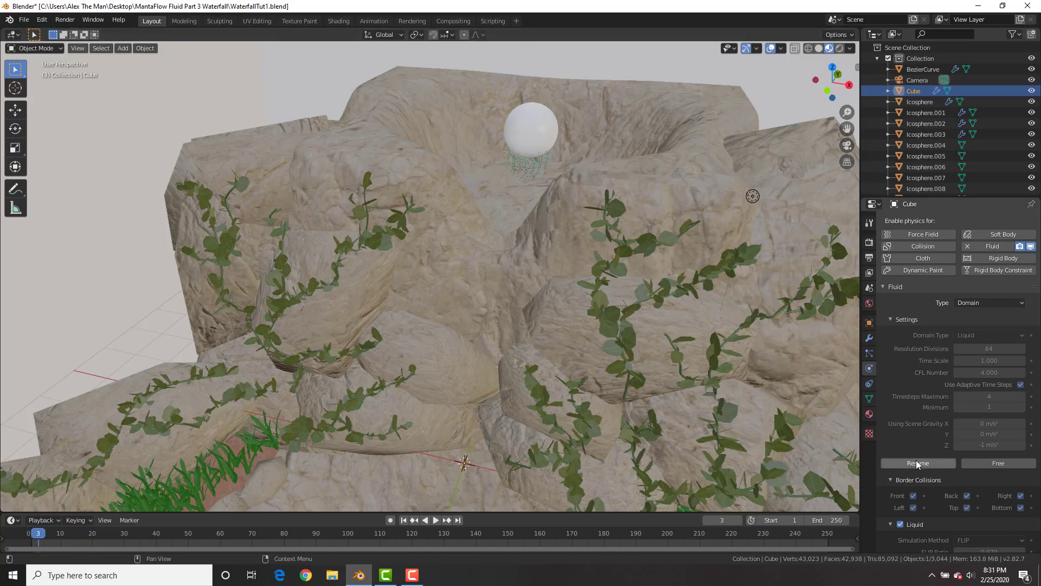
scroll(920, 448, down, 7)
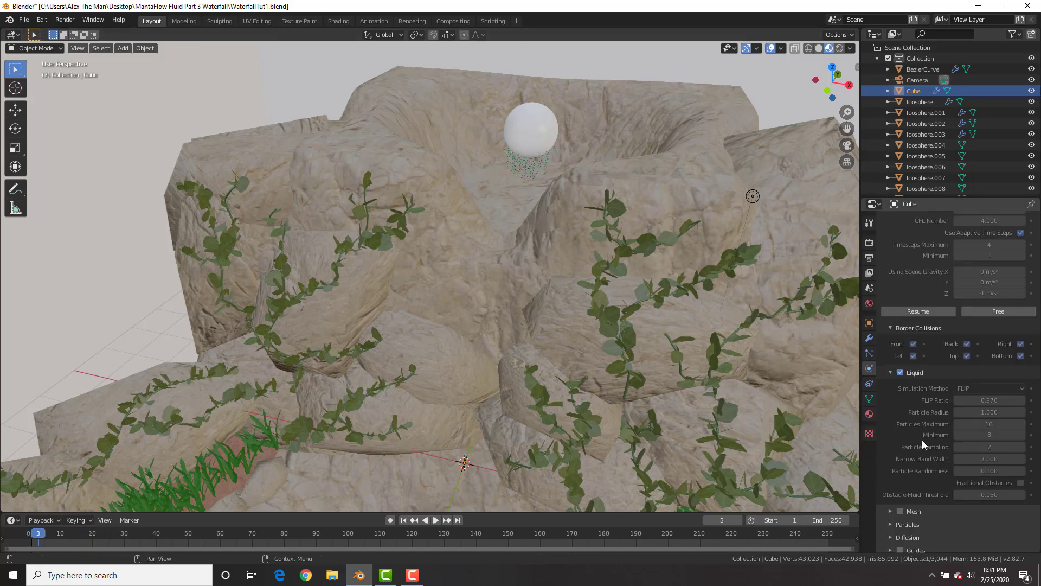
click(924, 313)
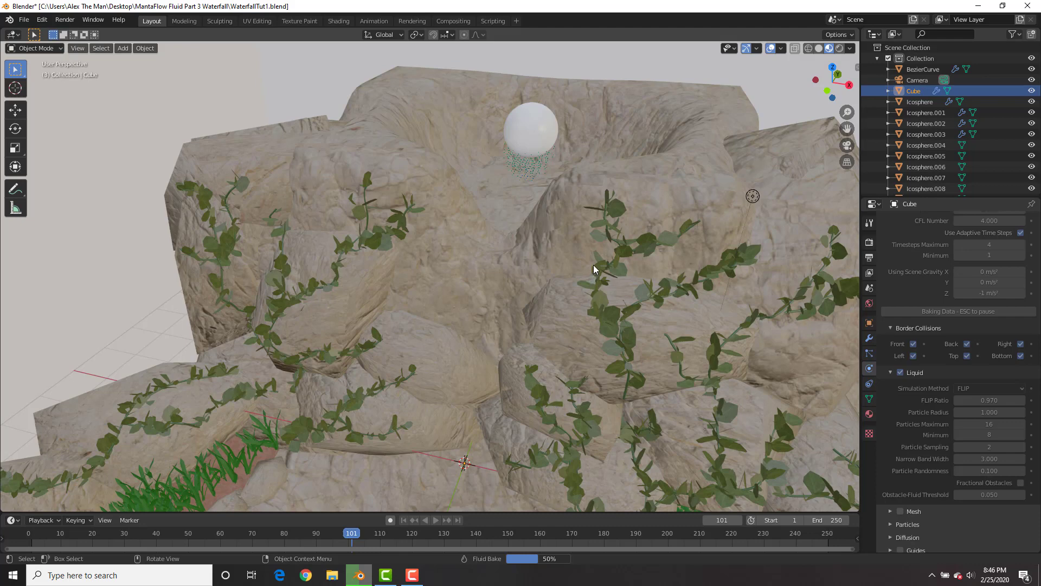
key(Escape)
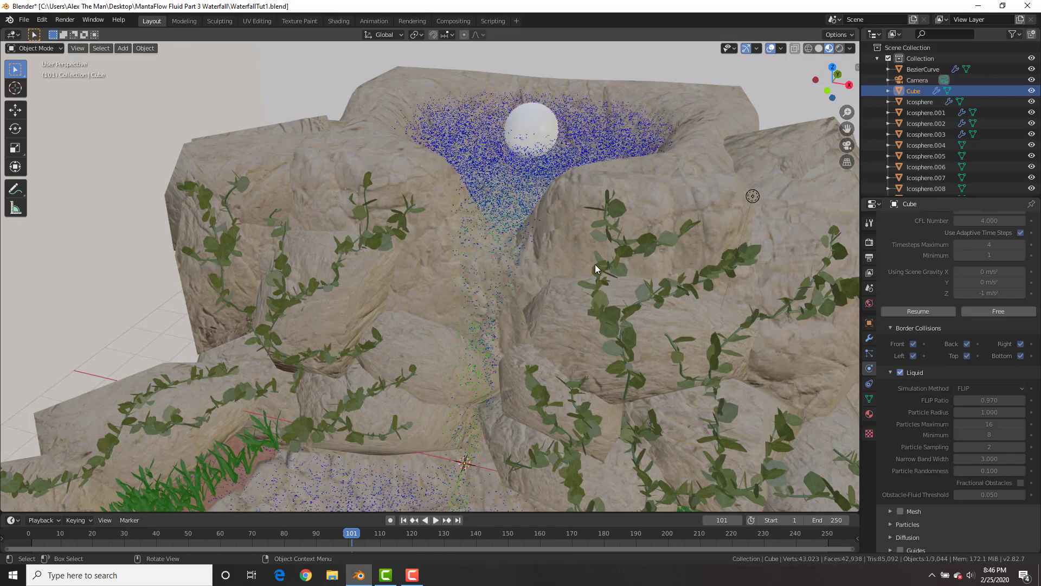
Step: Play the baked fluid frames from frame 1 to examine how the liquid falls over the rocks into the pool
middle_drag(623, 315, 593, 318)
scroll(909, 350, up, 5)
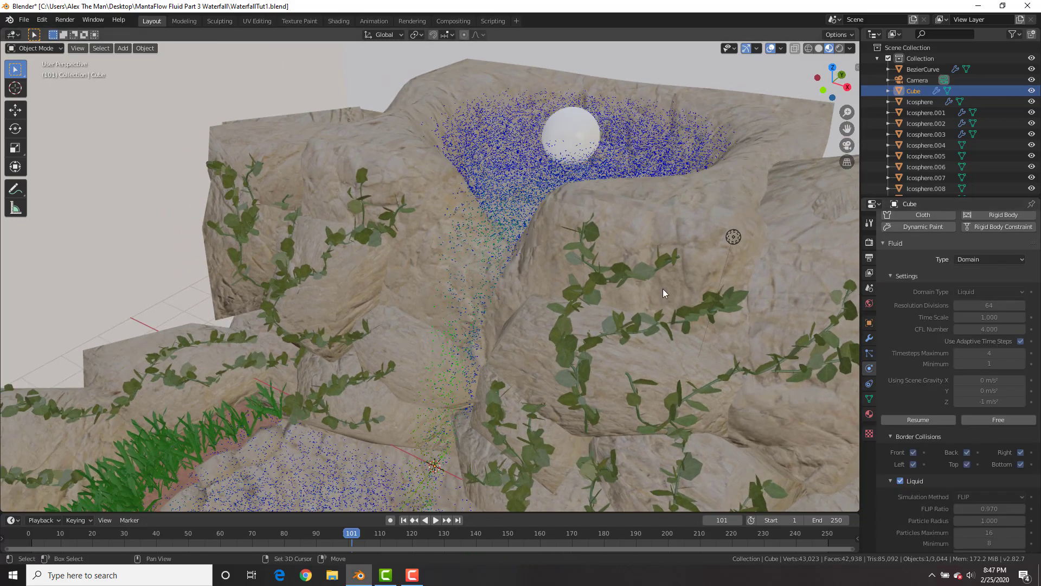
key(shift+Left)
middle_drag(617, 284, 559, 279)
key(space)
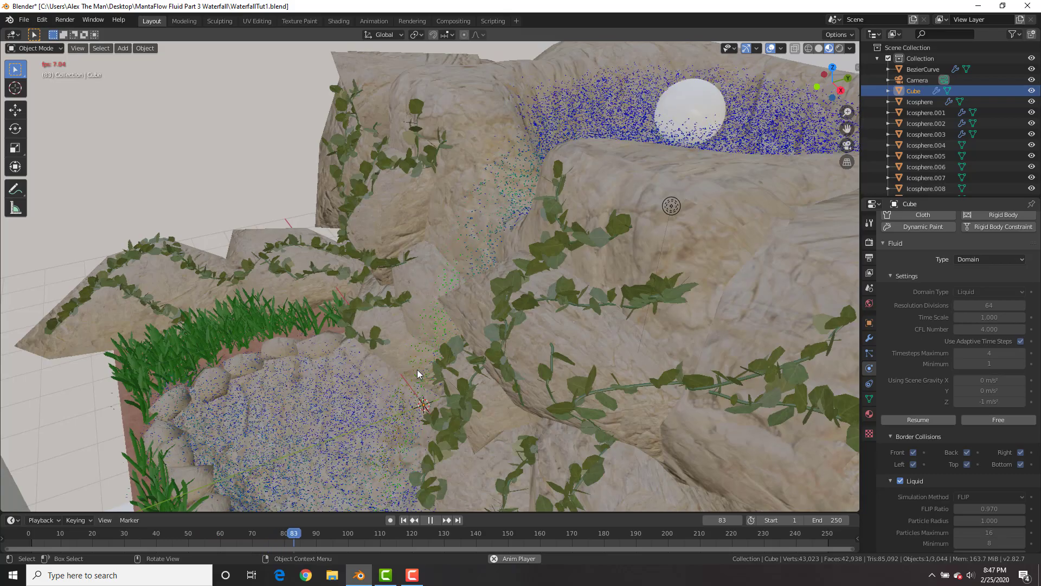
key(space)
middle_drag(458, 297, 575, 200)
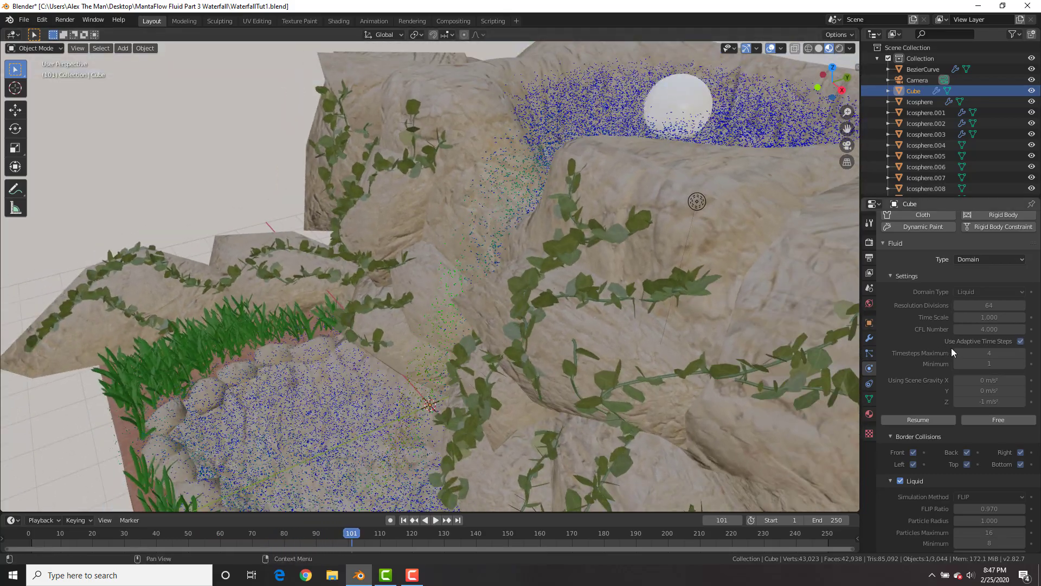
Step: Open and review the Diffusion settings of the fluid domain
scroll(952, 347, down, 7)
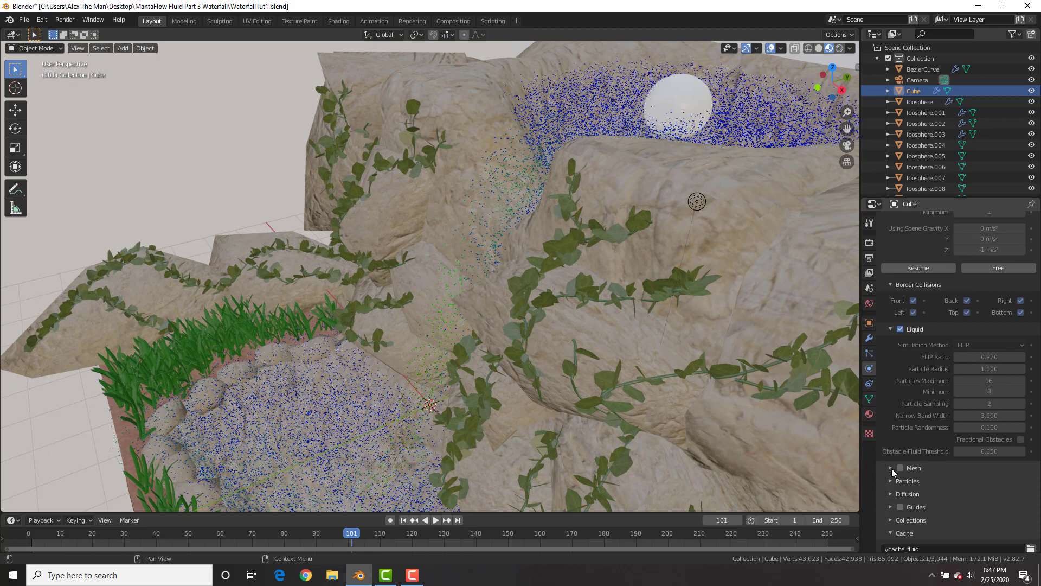
click(892, 493)
scroll(893, 494, down, 3)
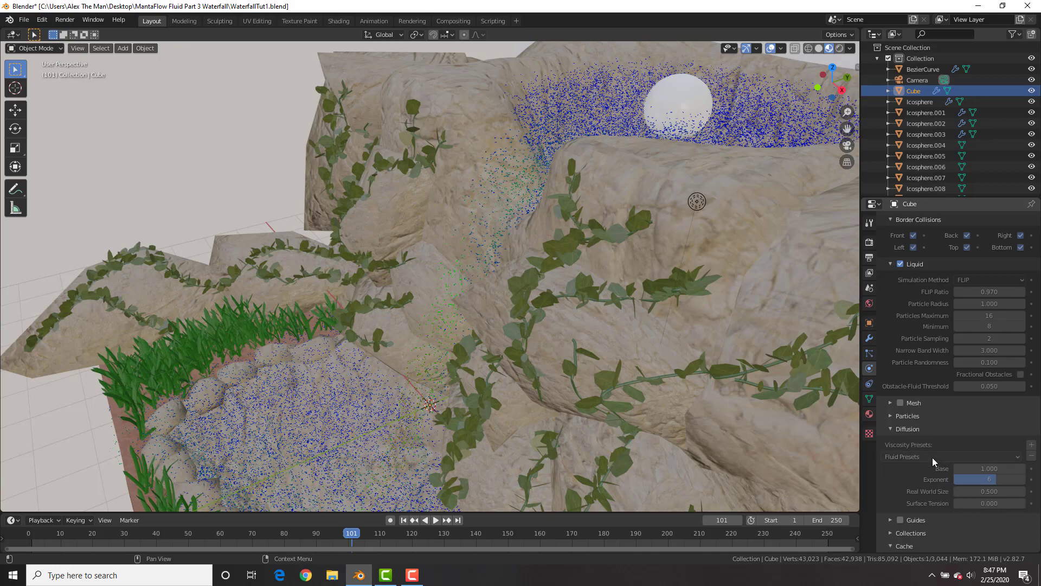
scroll(948, 313, up, 8)
scroll(943, 429, down, 5)
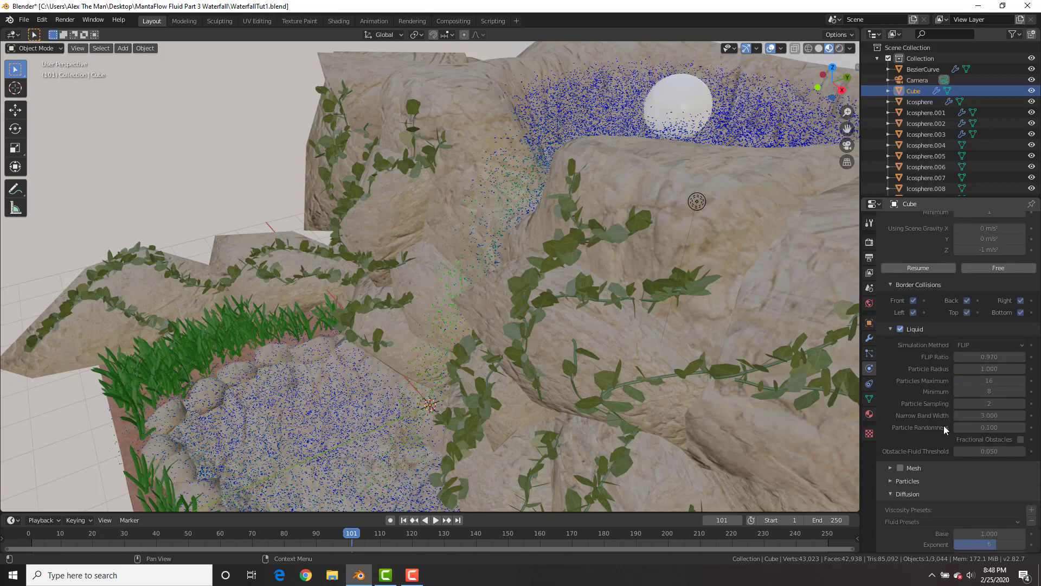
Step: Enable Mesh for the liquid domain with an upres factor of 2 and bake the mesh
click(889, 468)
scroll(953, 434, down, 3)
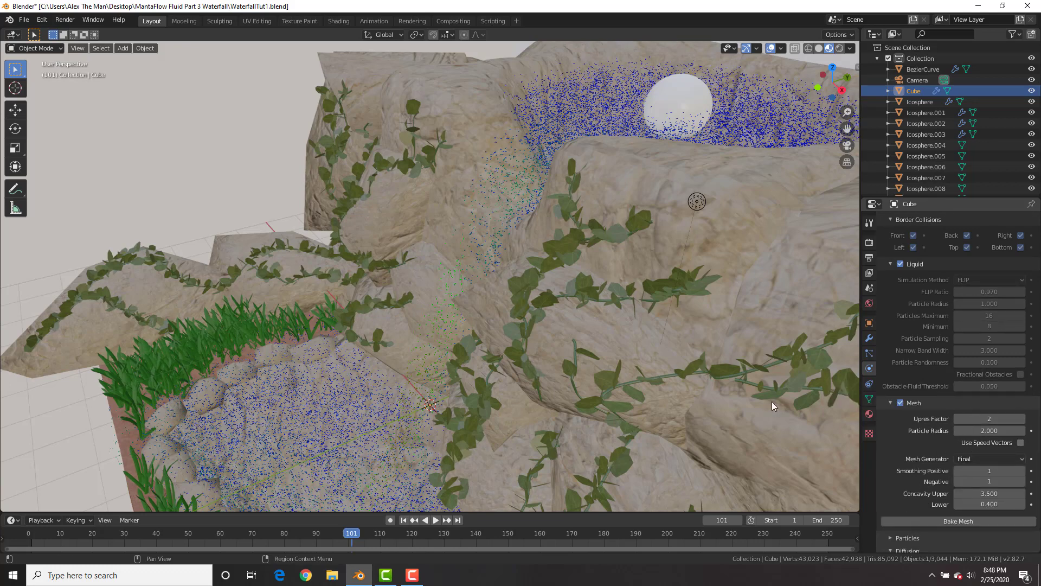
key(shift+Left)
click(958, 521)
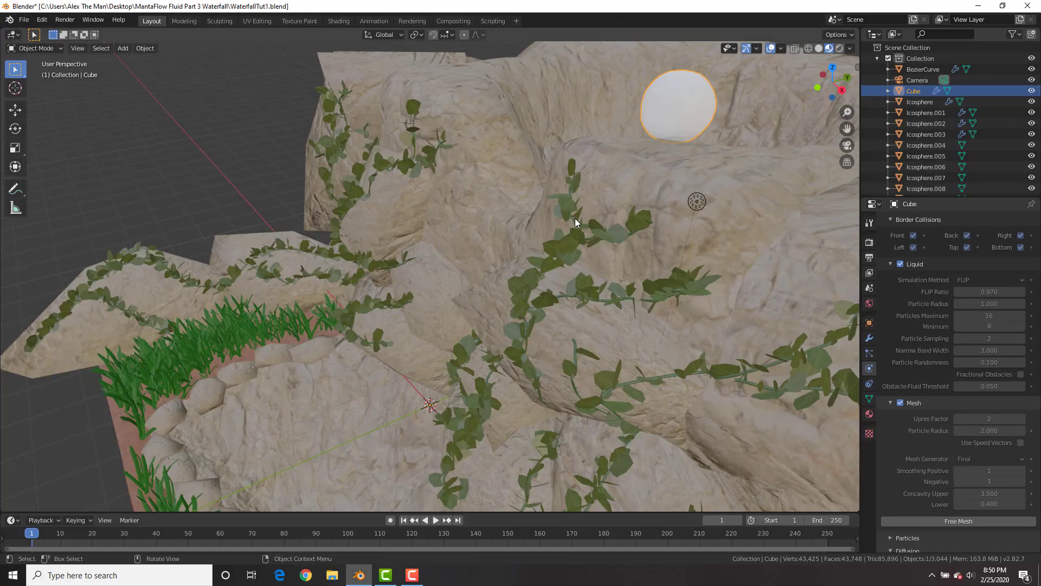
Step: Play the baked liquid mesh to examine the waterfall's stream and the filled pool
key(space)
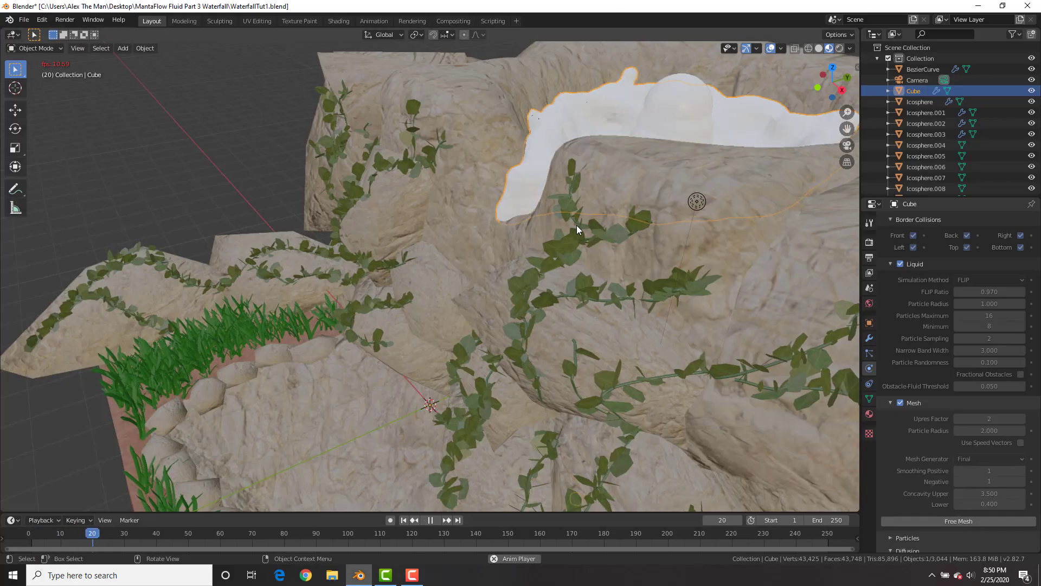
middle_drag(479, 265, 544, 232)
key(space)
right_click(581, 180)
click(583, 180)
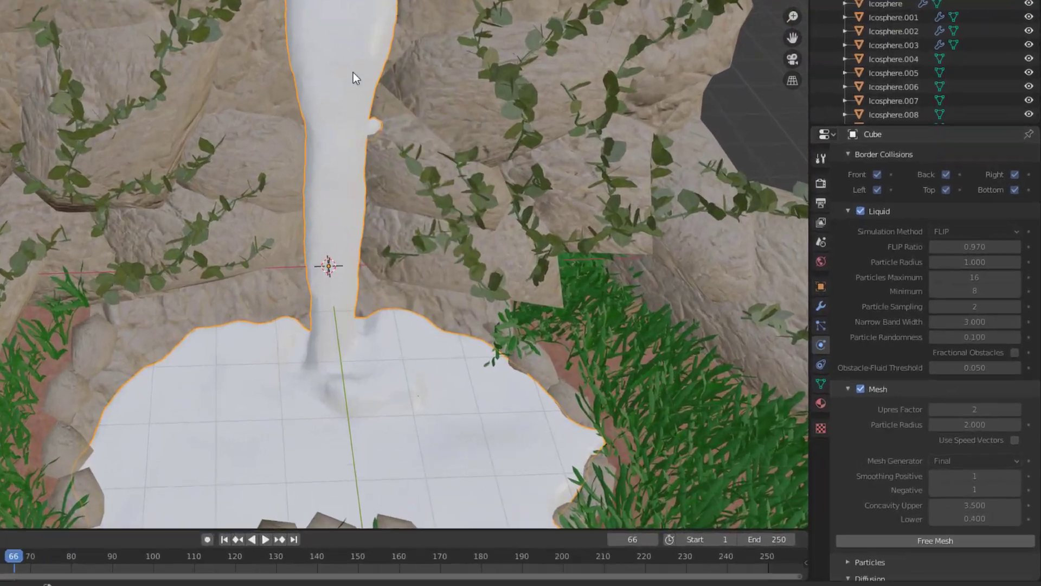
shift+middle_drag(354, 73, 335, 129)
middle_drag(408, 174, 407, 157)
Step: Enable Spray, Foam and Bubbles particles for the liquid domain and bake the particles
scroll(883, 391, down, 7)
click(803, 328)
click(800, 359)
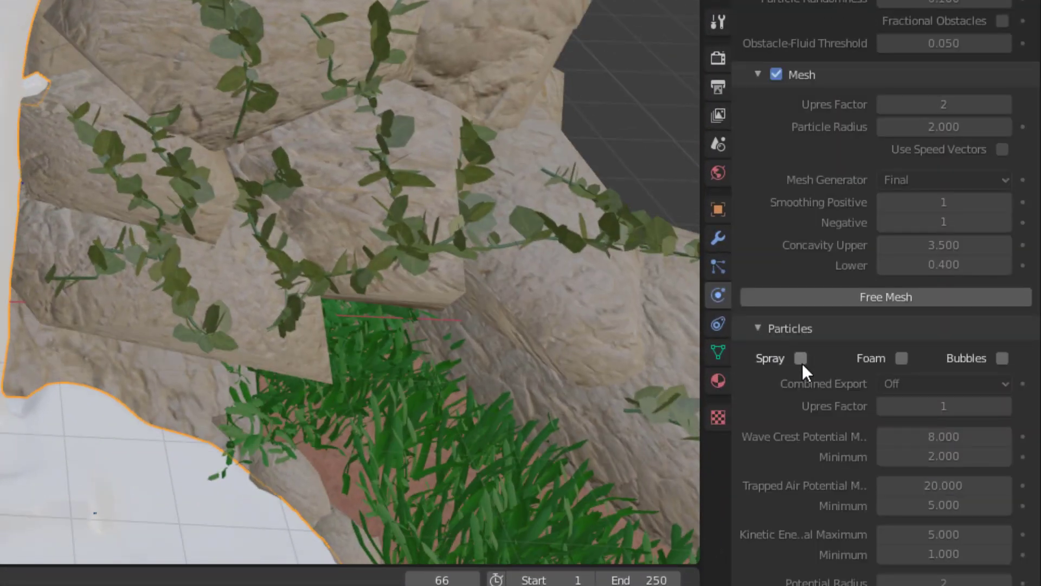
click(902, 359)
click(1002, 359)
scroll(966, 369, down, 5)
scroll(864, 490, down, 1)
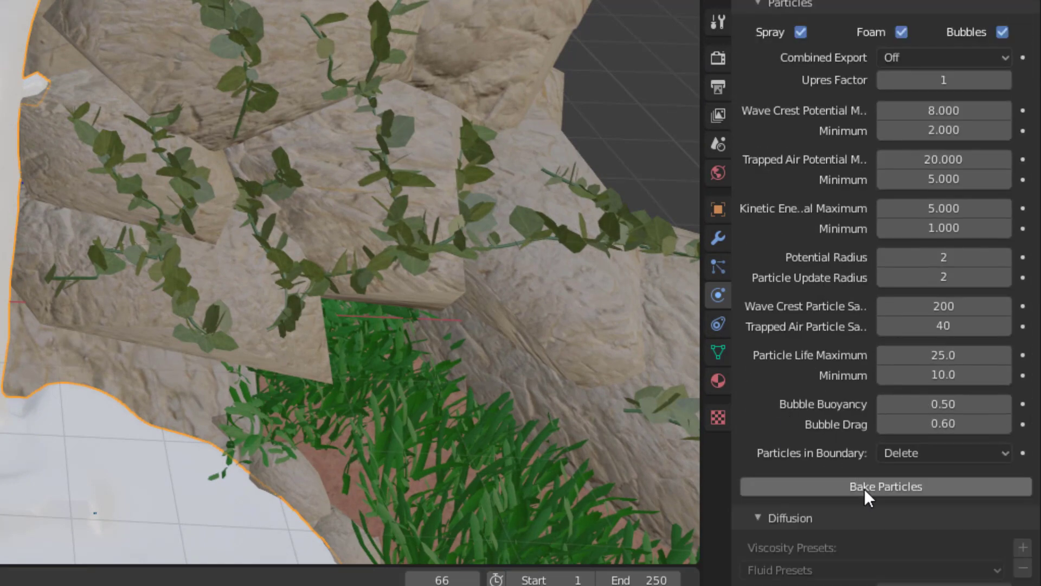
click(864, 488)
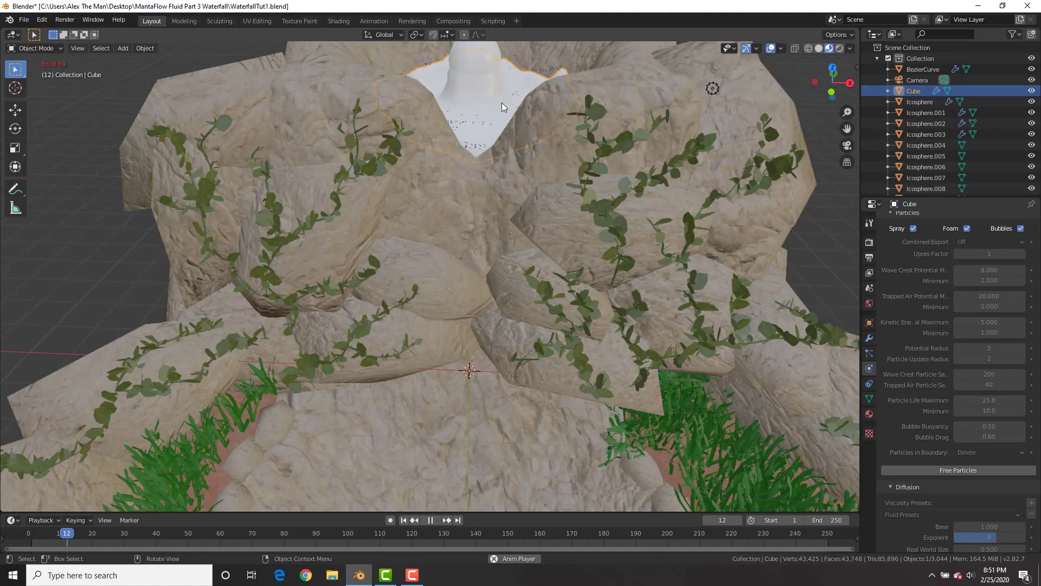
Step: Play the bake up to frame 52 to examine the spray, foam and bubble particles on the water
middle_drag(502, 102, 481, 157)
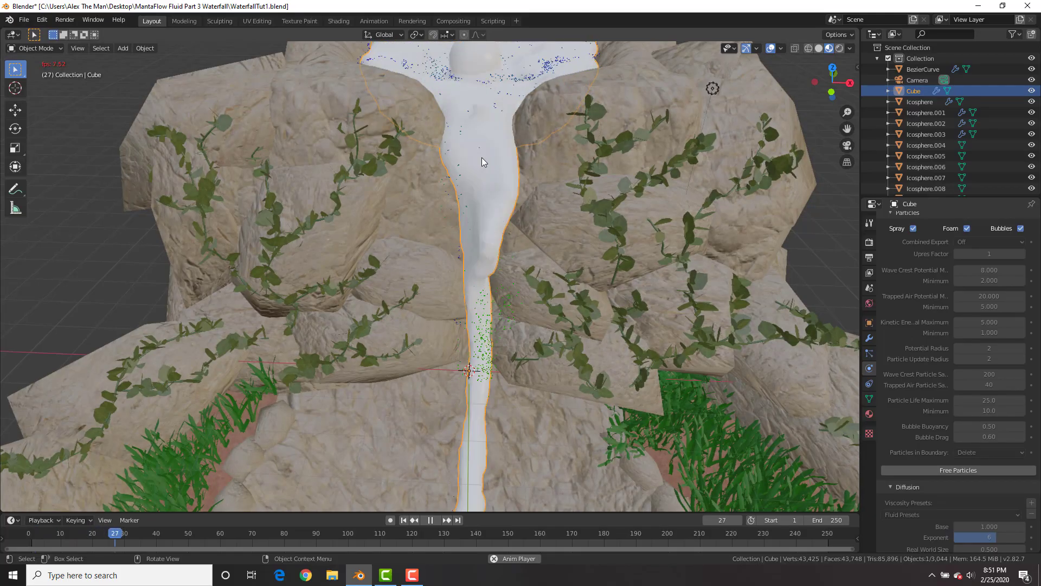
key(space)
scroll(491, 236, up, 2)
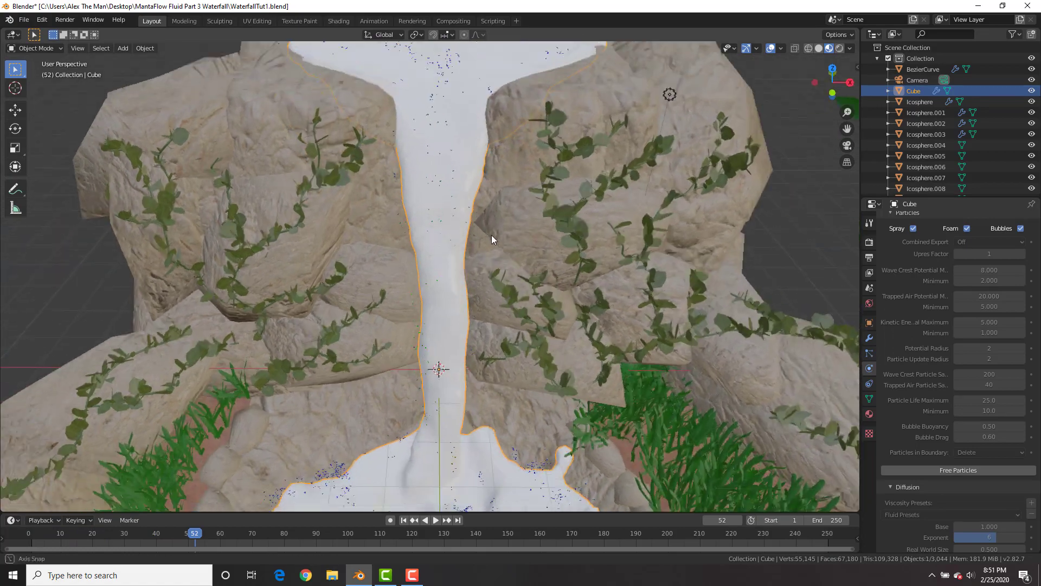
scroll(490, 236, down, 5)
scroll(490, 236, up, 5)
Step: Create a new material for the domain cube and set its base color to pure white, RGB 1.000
click(870, 415)
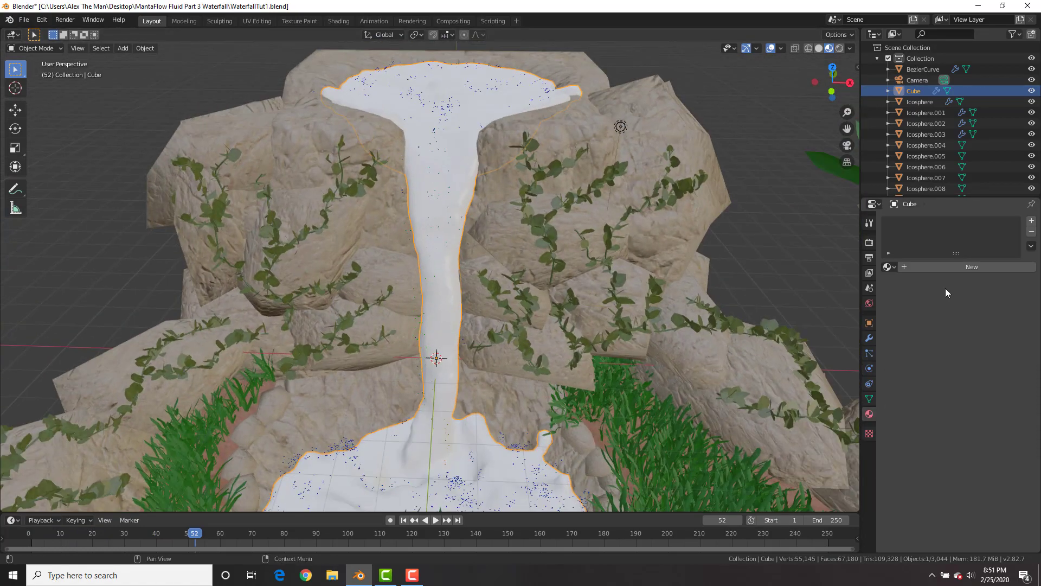
click(943, 288)
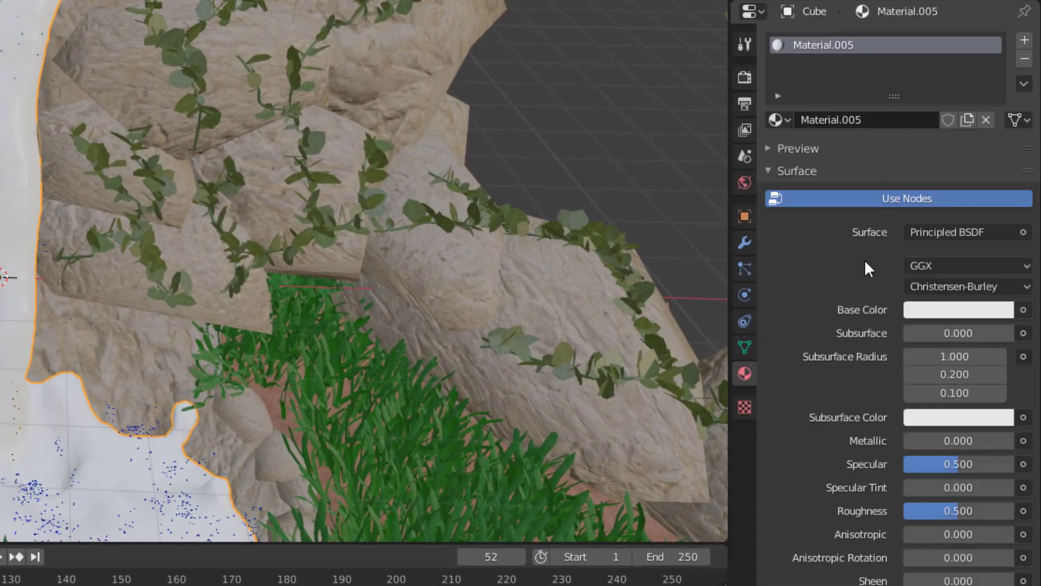
click(919, 313)
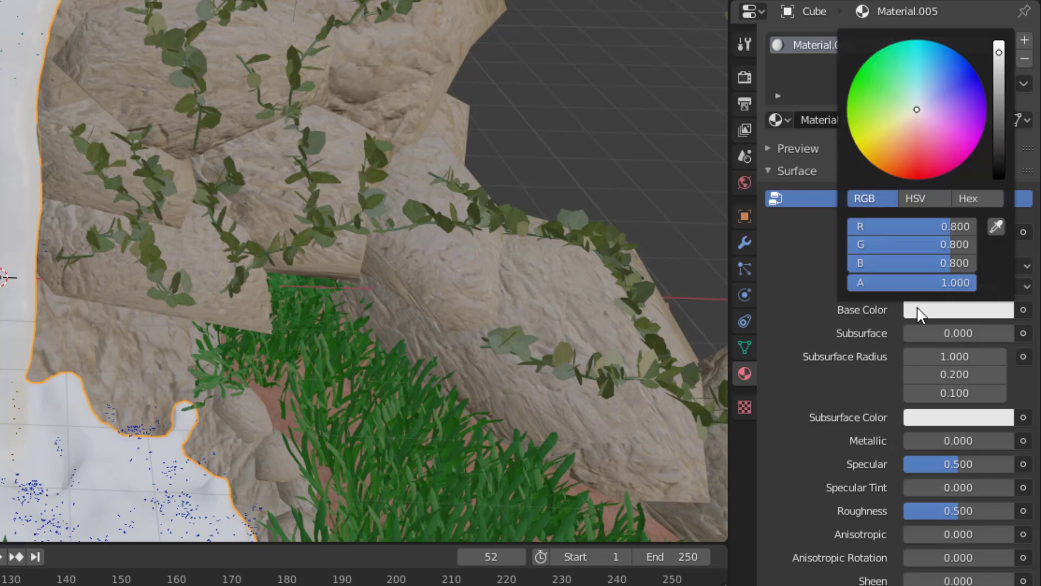
scroll(917, 312, up, 4)
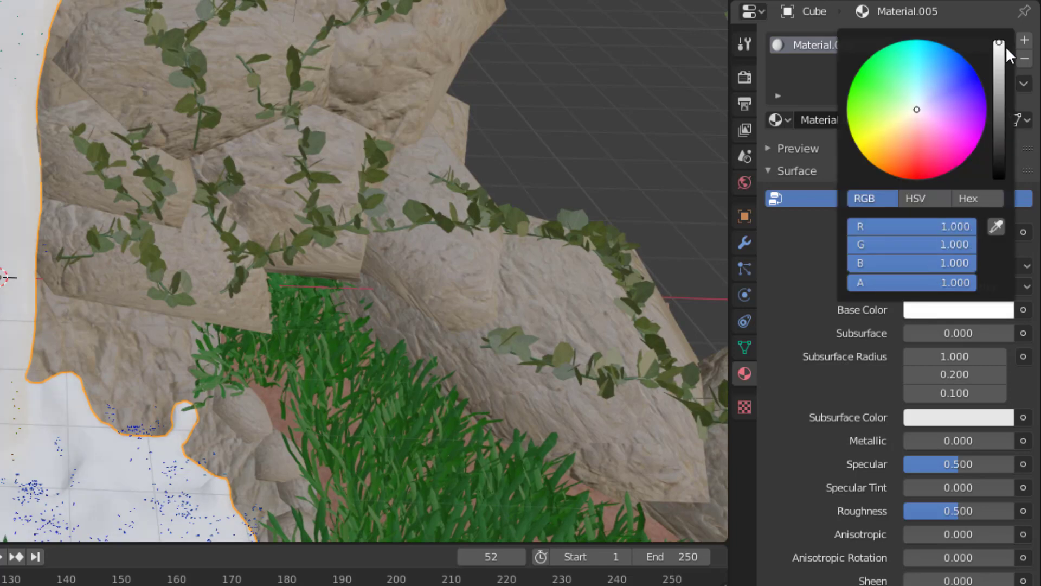
Step: Set the water material's Transmission to 1 and its Roughness to 0
scroll(852, 347, down, 10)
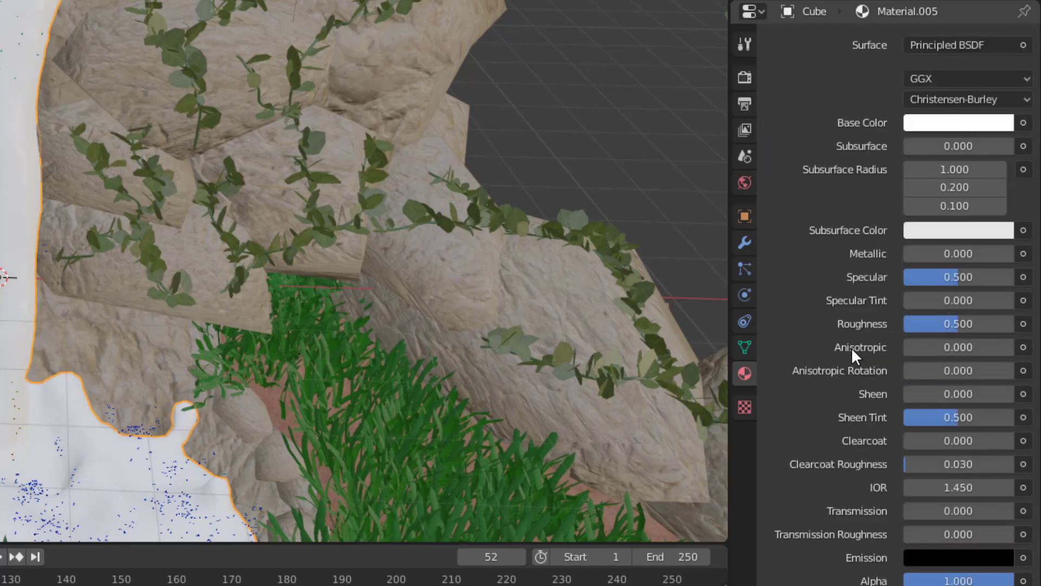
click(916, 432)
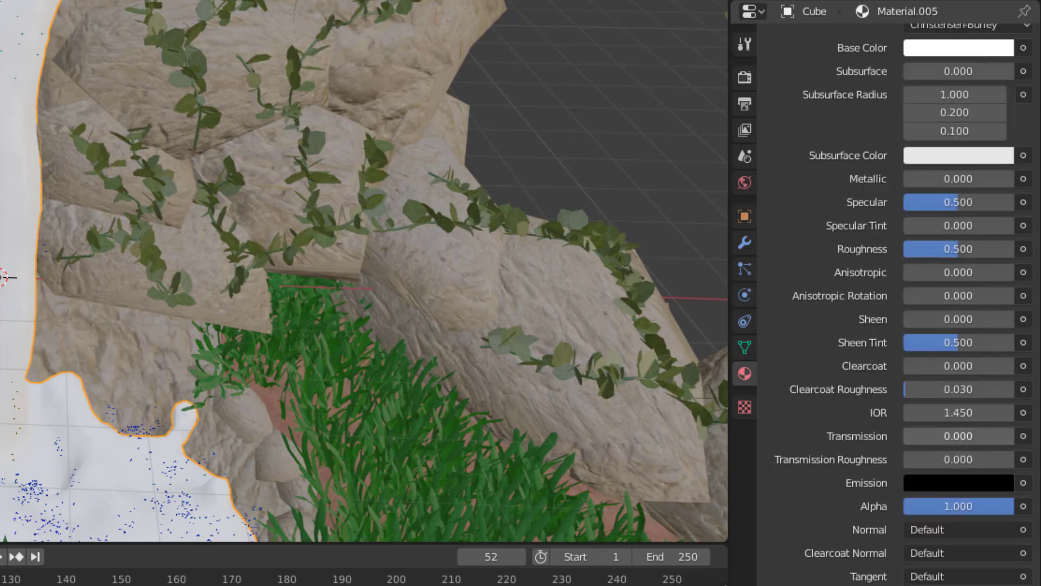
text(1)
key(Return)
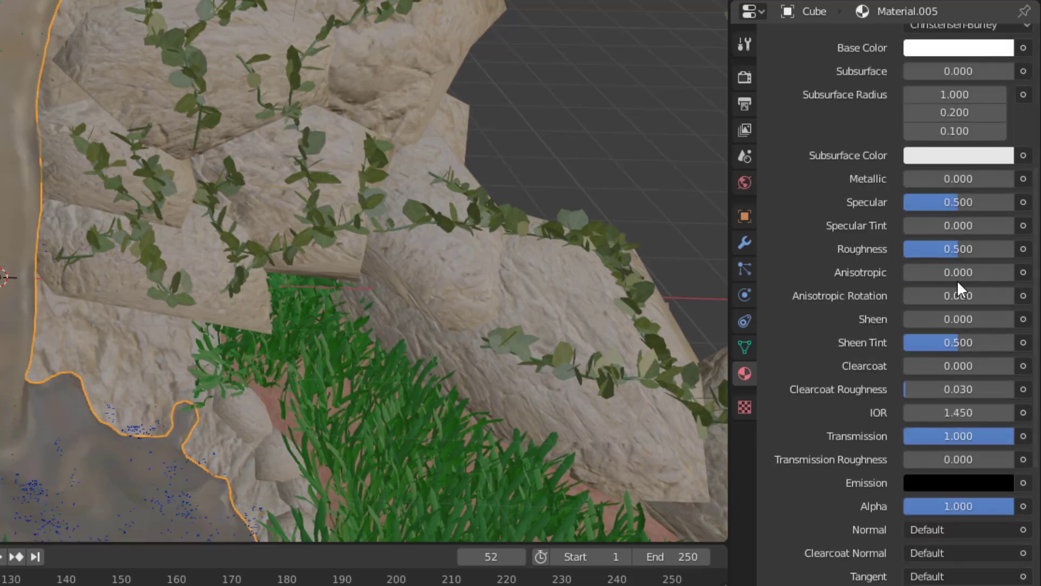
drag(953, 249, 868, 250)
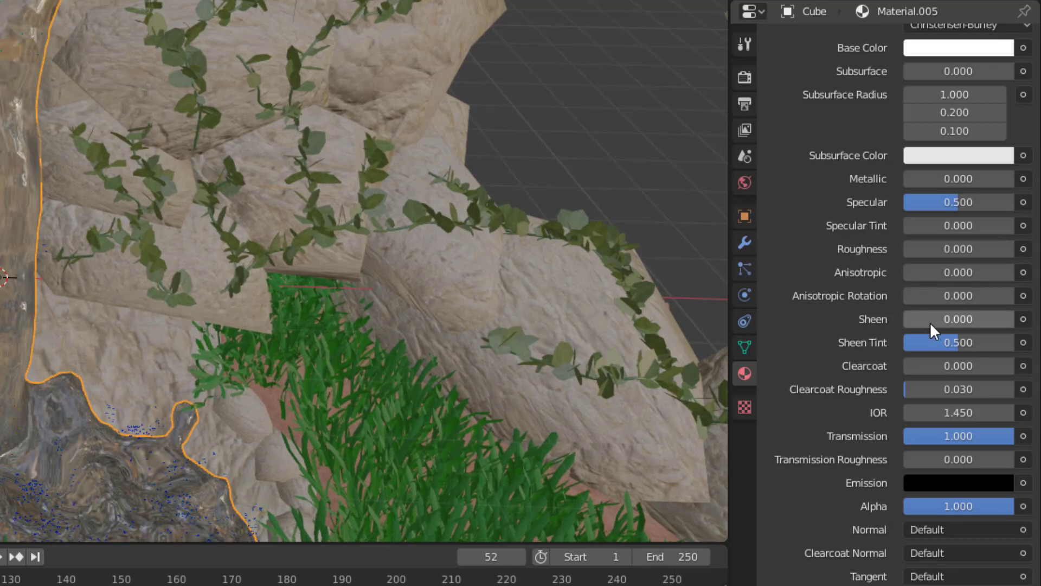
Step: Set the water material's Blend Mode to Alpha Blend and enable Screen Space Refraction
scroll(862, 346, down, 7)
scroll(862, 346, down, 5)
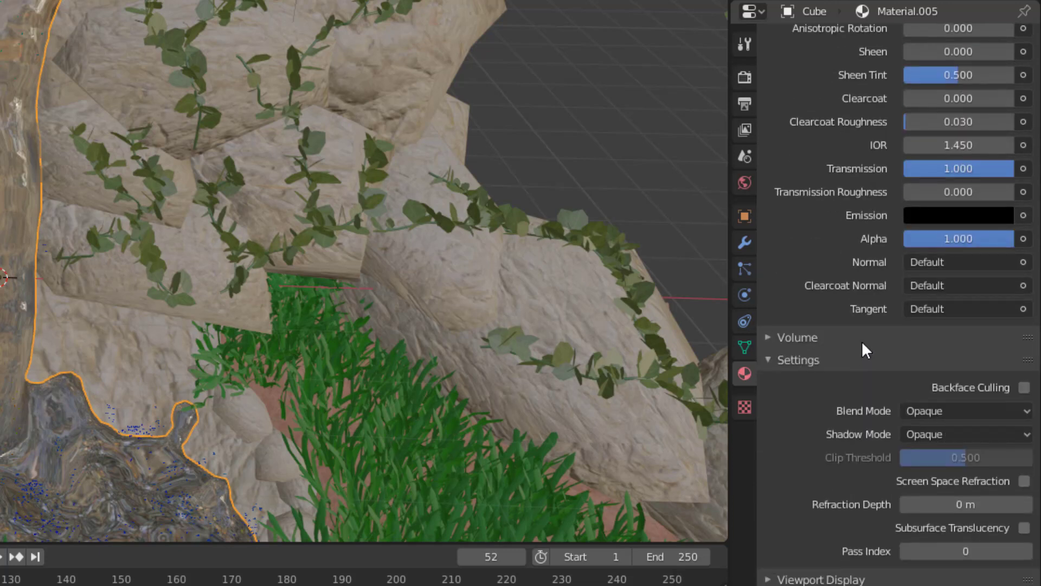
click(935, 409)
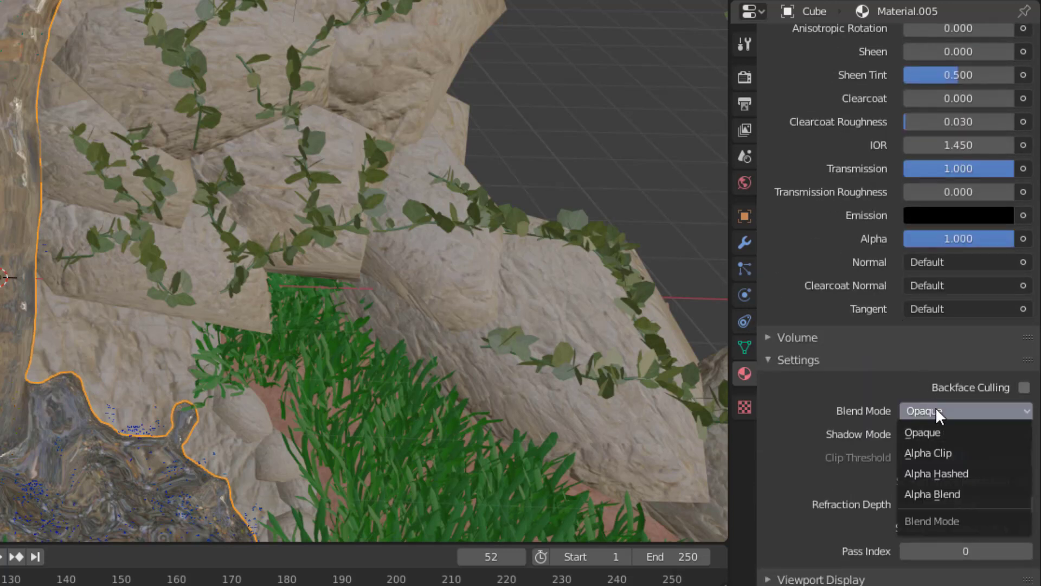
click(942, 494)
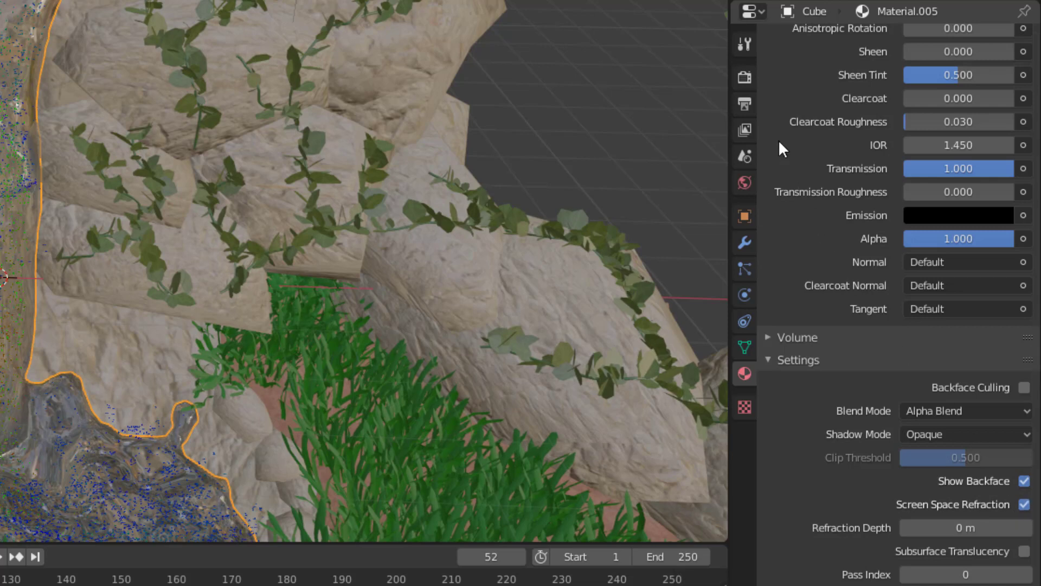
Step: Enable Screen Space Reflections with Refraction for the Eevee render and return to the water material's settings
click(745, 77)
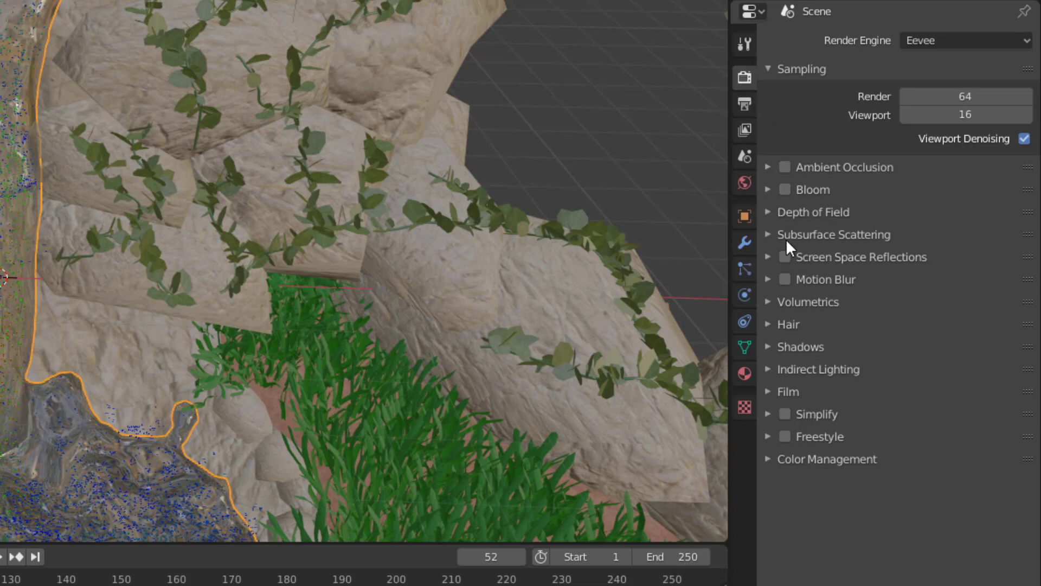
click(770, 256)
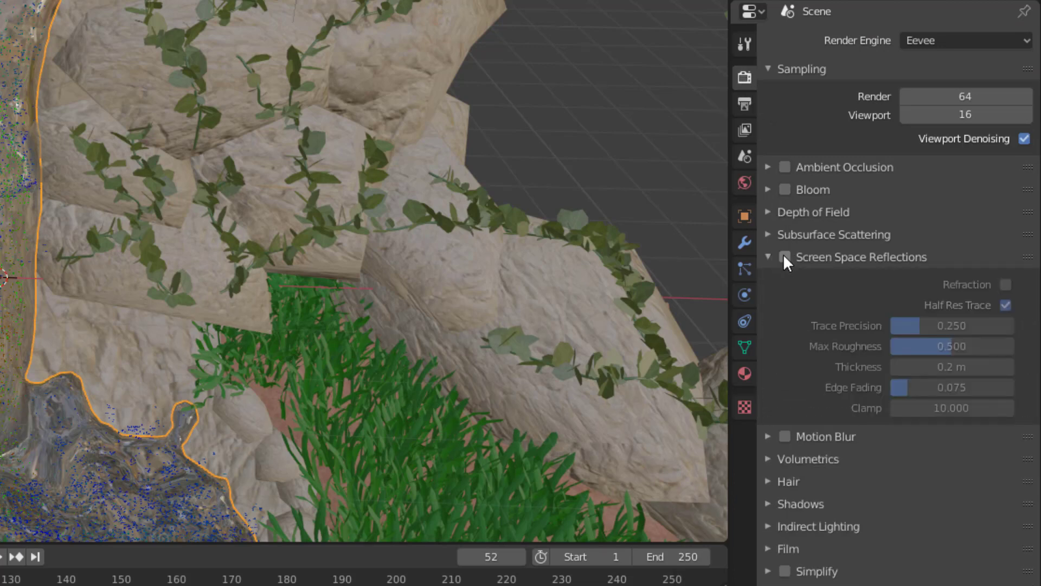
click(787, 257)
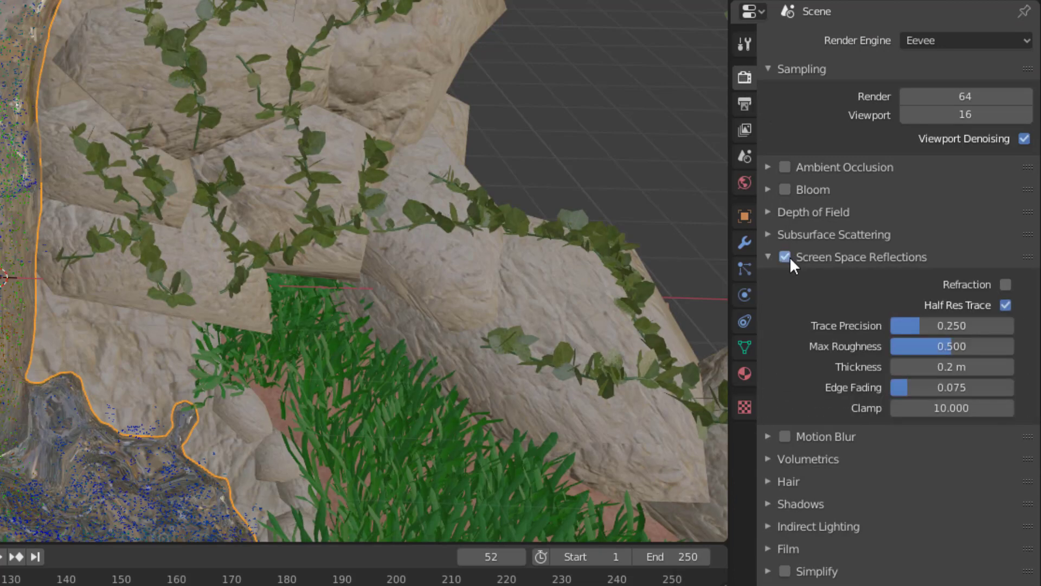
click(1006, 284)
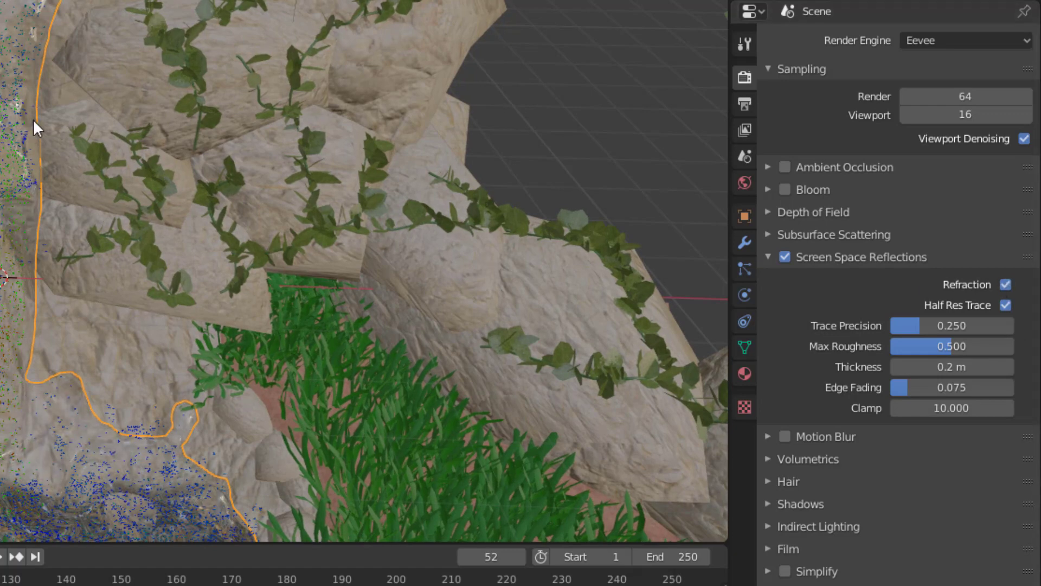
click(745, 372)
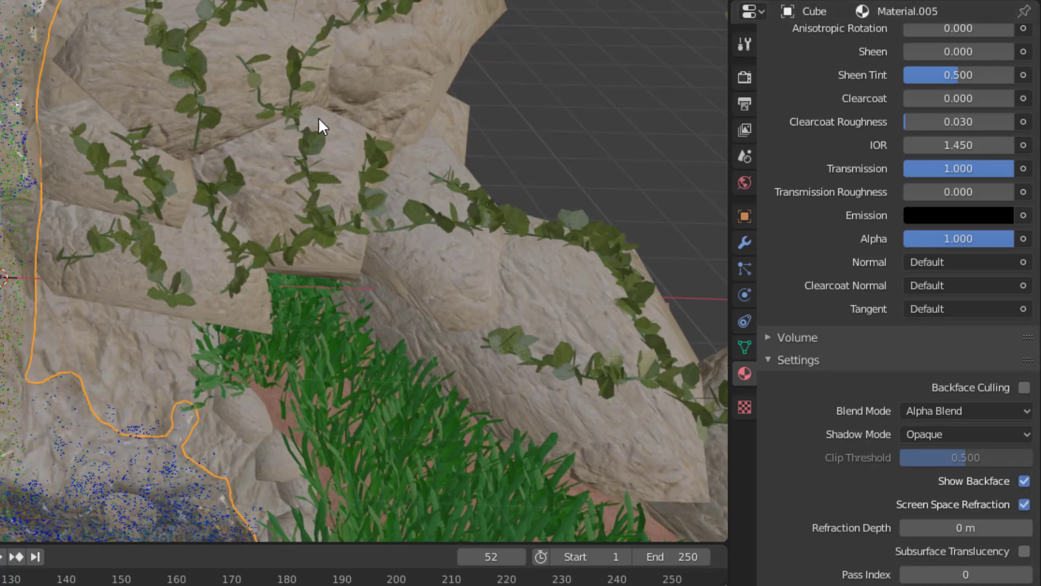
Step: Set the water material's IOR to 1.333 and deselect everything
scroll(879, 255, up, 5)
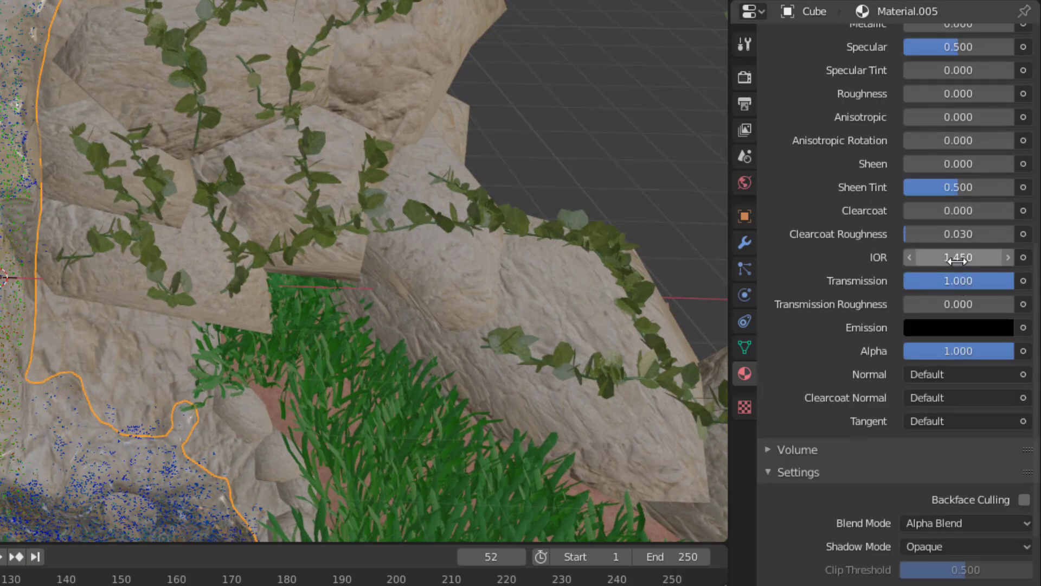
click(958, 257)
text(1.333)
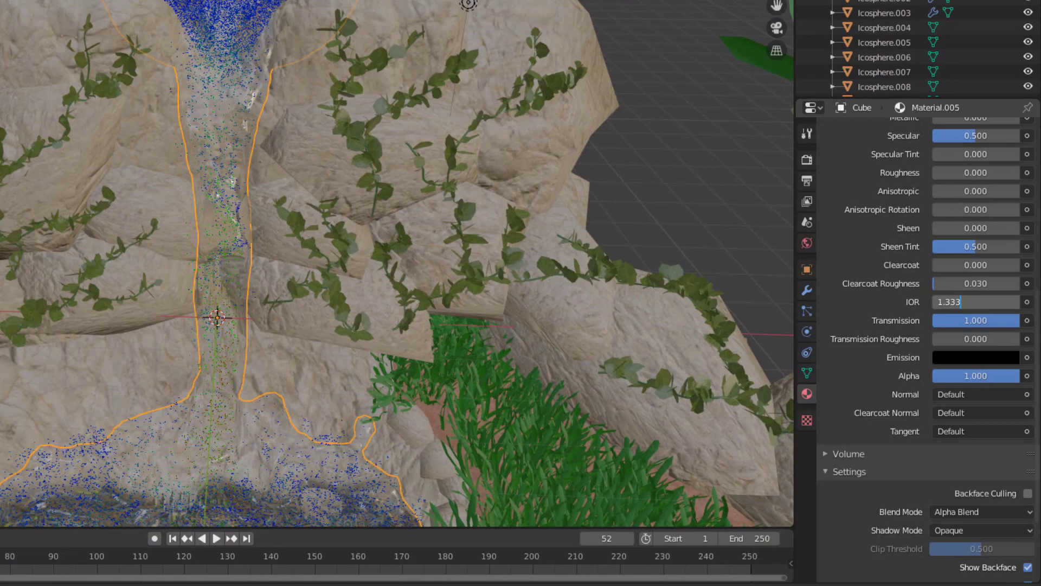
key(Return)
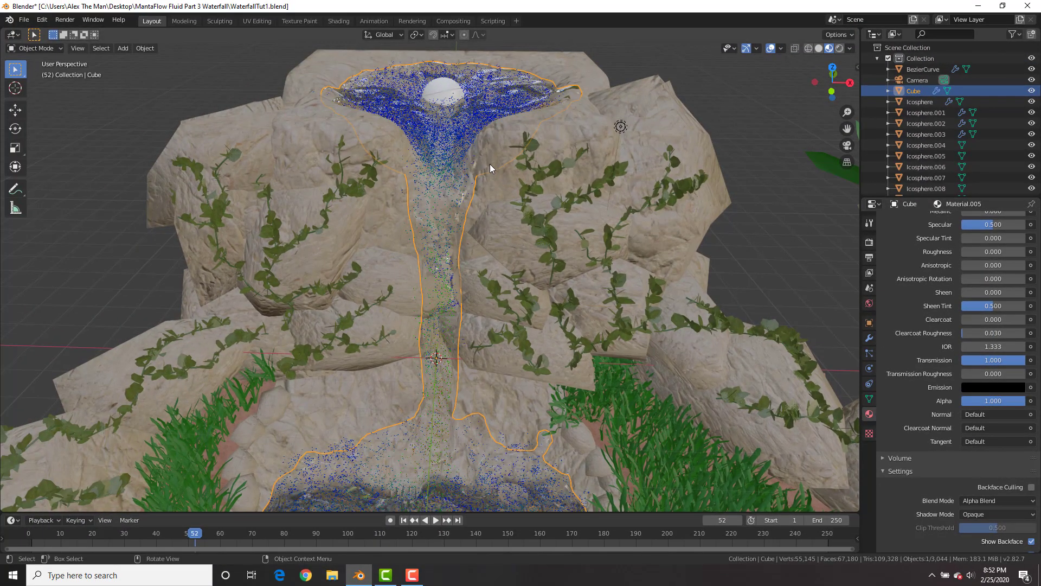
key(alt+a)
Step: Add an ico sphere and move it away from the waterfall, into the empty space near the separate leaves
middle_drag(695, 241, 532, 185)
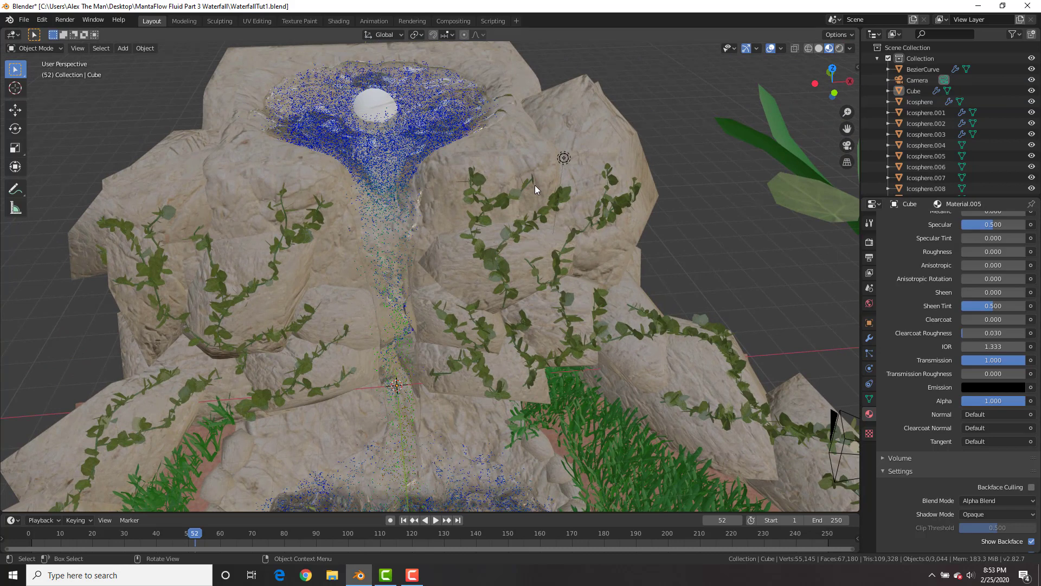
key(shift+a)
mouse_move(510, 248)
click(608, 290)
click(80, 500)
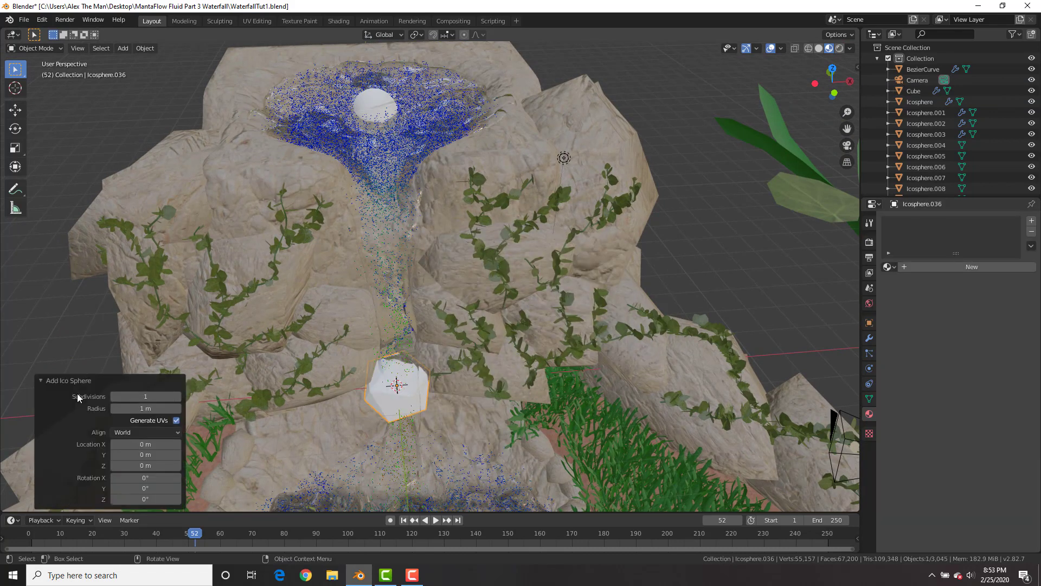
click(77, 379)
key(g)
click(731, 167)
right_click(731, 167)
click(731, 167)
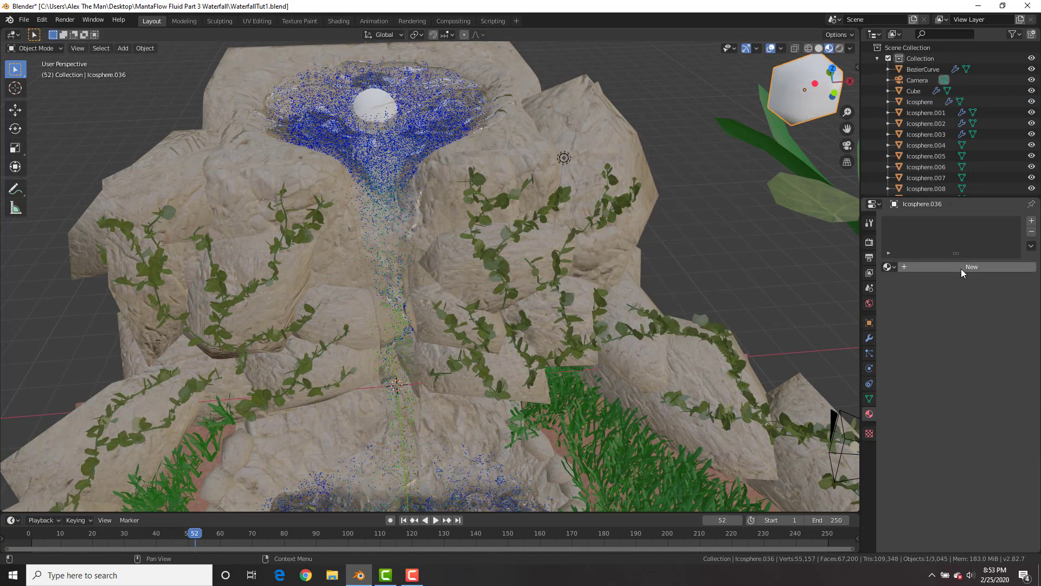
Step: Give the ico sphere a new material with a near-white emission color and a white base color
click(961, 267)
scroll(964, 356, down, 10)
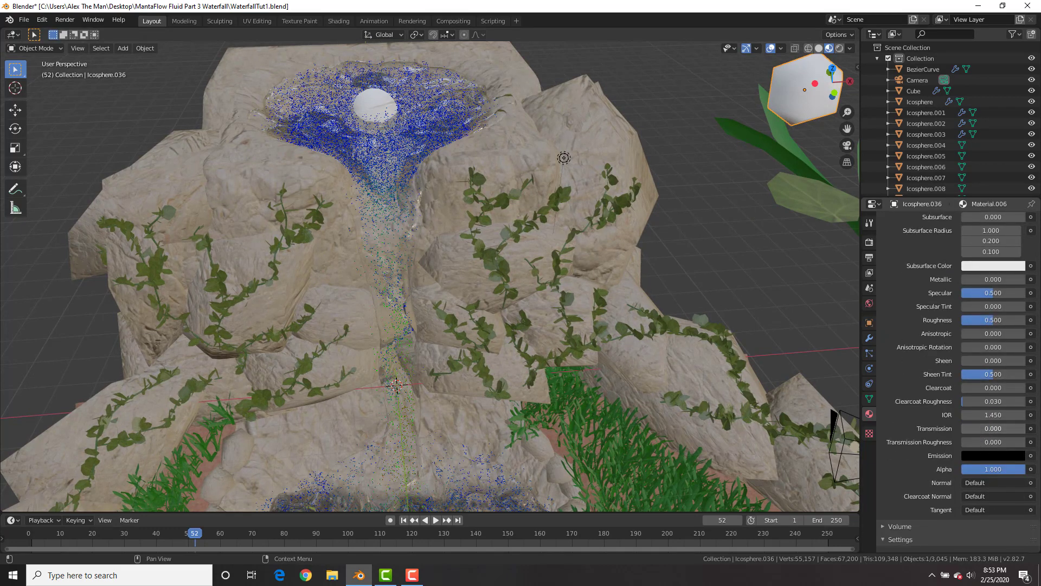
drag(985, 429, 985, 431)
click(984, 459)
scroll(984, 460, up, 16)
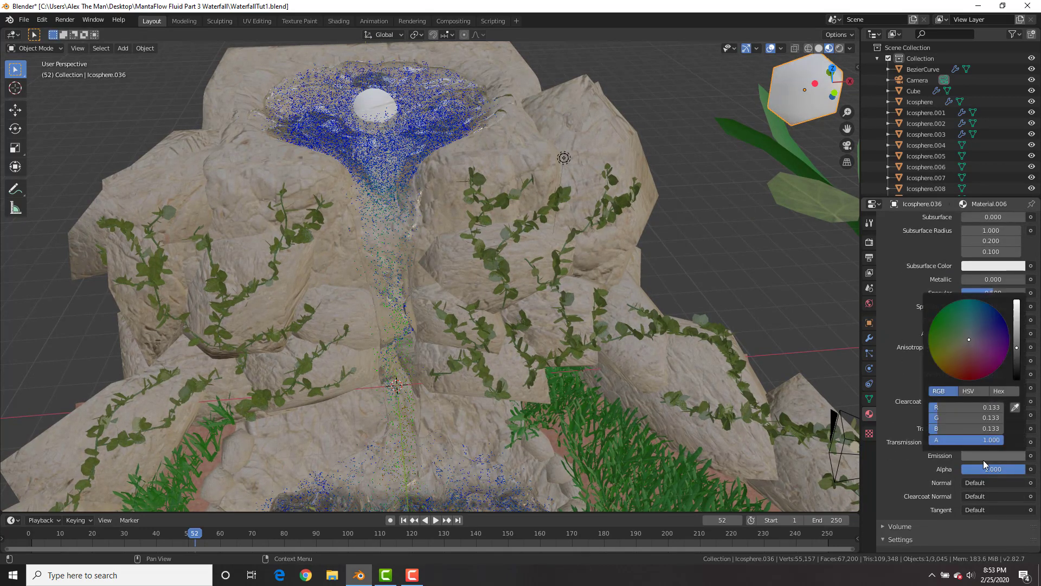
drag(985, 428, 959, 428)
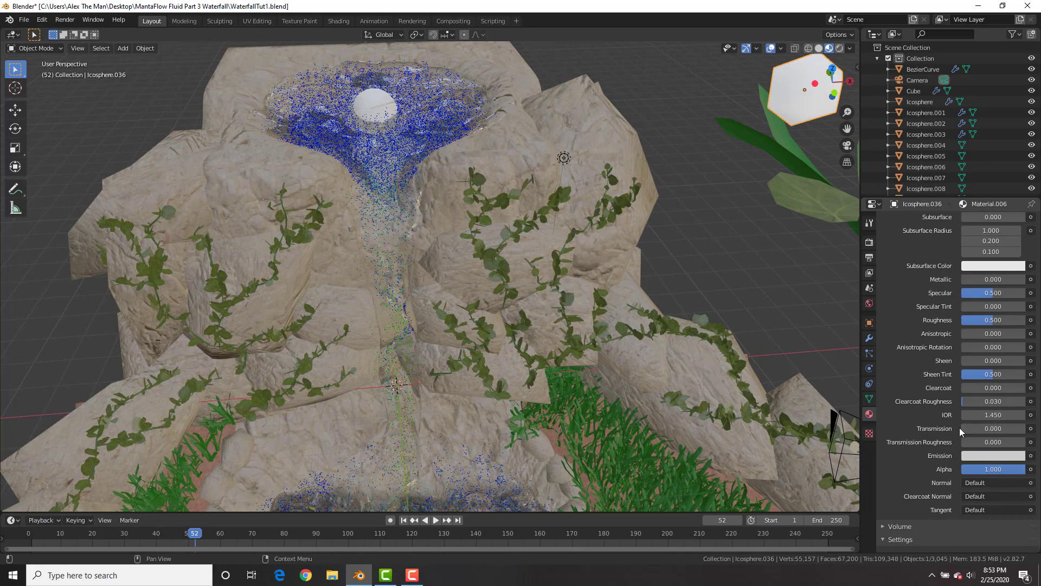
scroll(968, 271, up, 3)
click(969, 271)
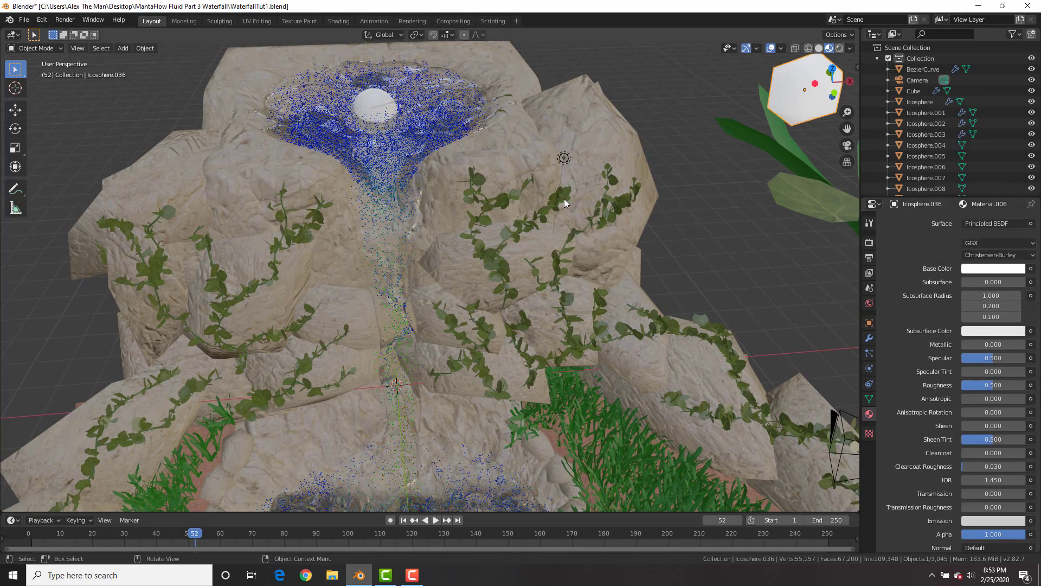
Step: Disable Show in Viewports and Show in Renders for the sphere in the upper basin
click(384, 189)
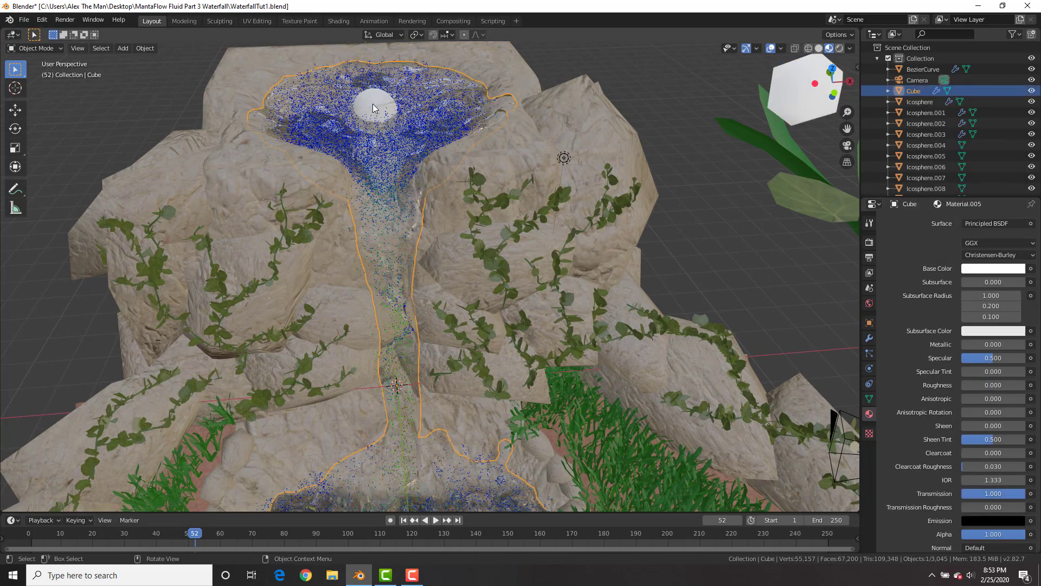
click(386, 111)
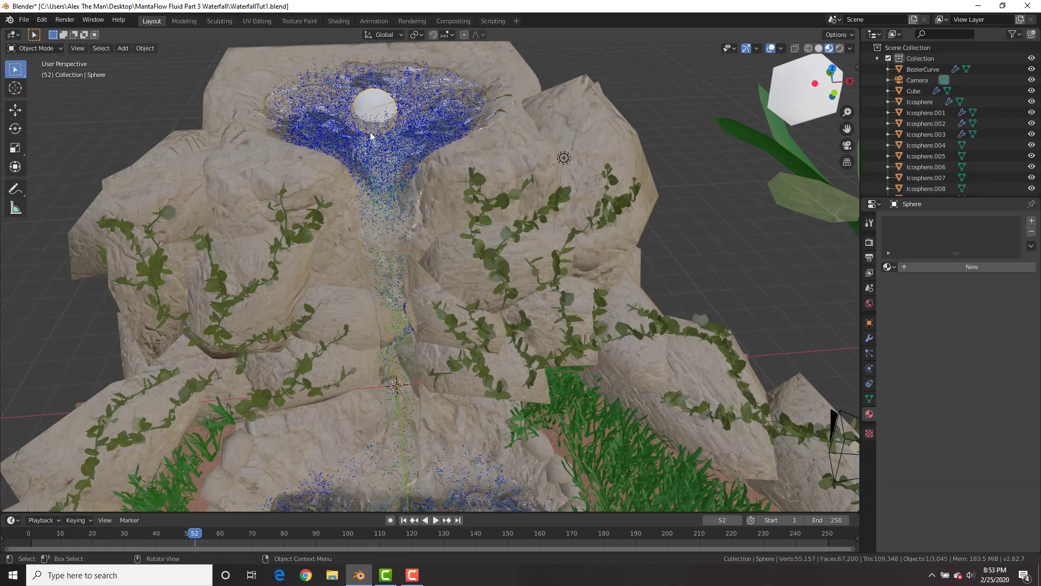
click(869, 323)
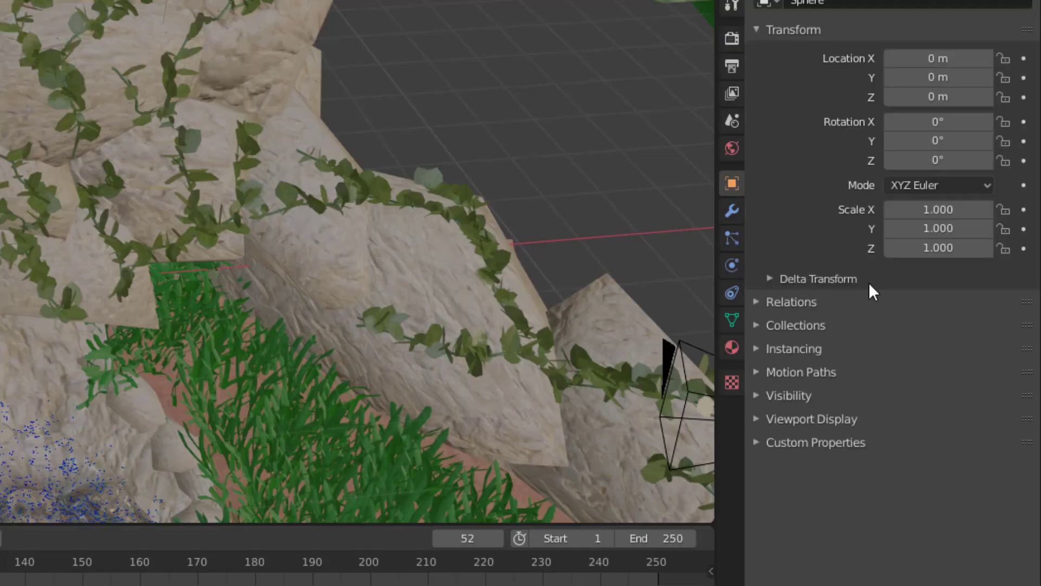
click(798, 396)
click(802, 396)
click(809, 418)
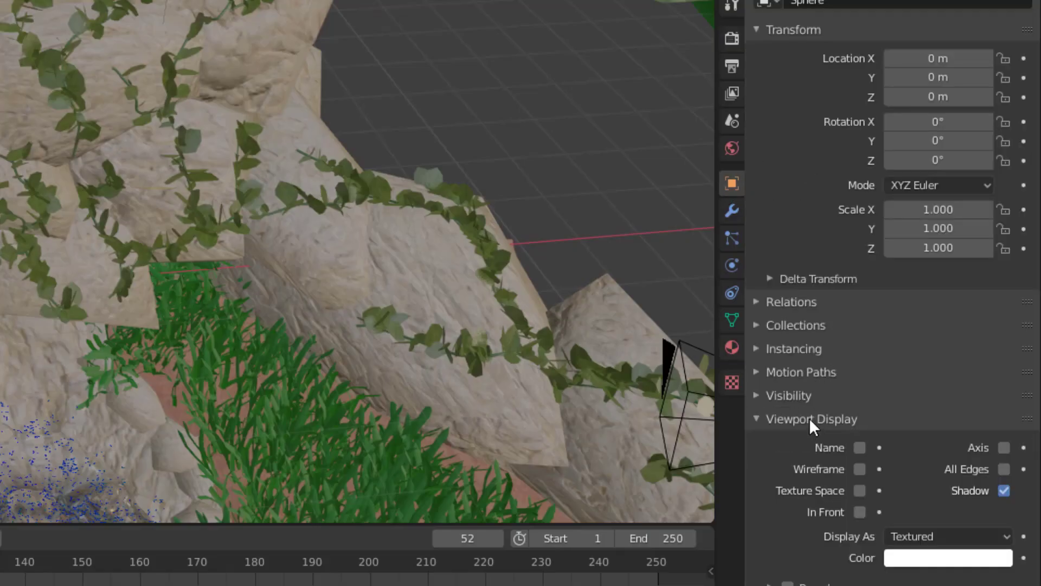
scroll(808, 403, down, 1)
click(808, 370)
click(816, 347)
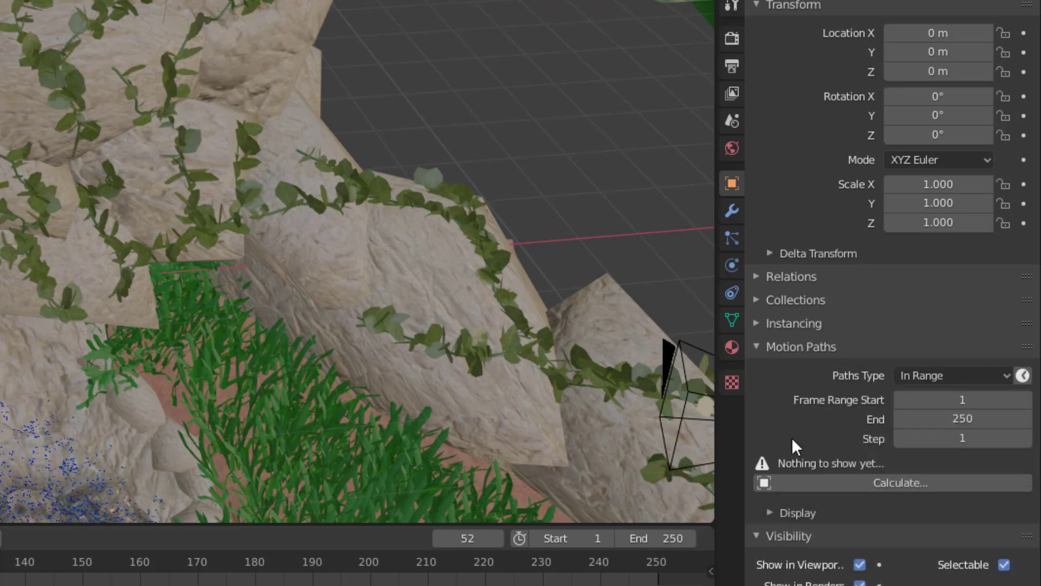
click(818, 348)
click(859, 398)
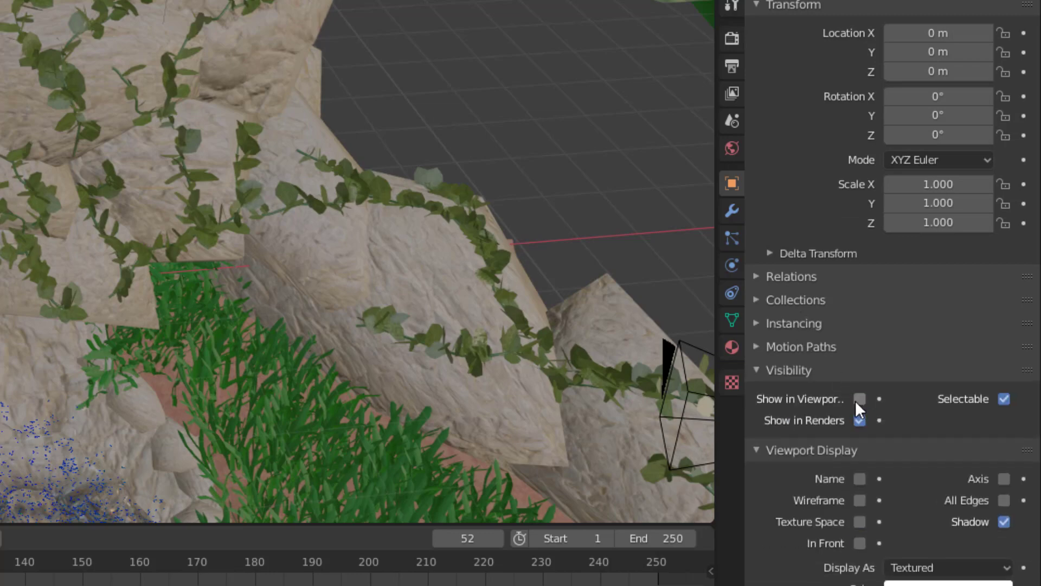
click(859, 419)
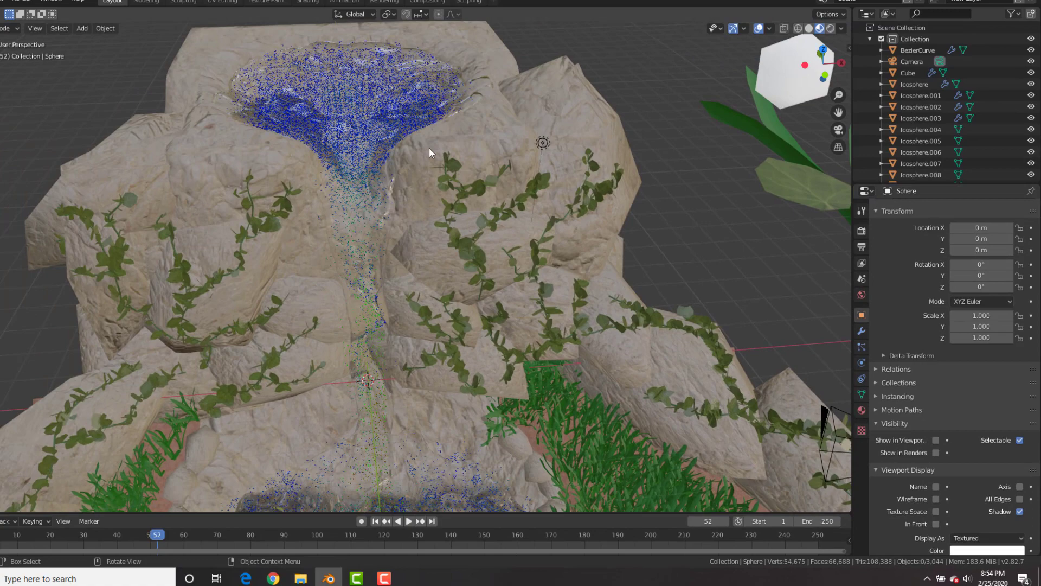
Step: Render the domain cube's Spray particles as Object, using the ico sphere Icosphere.036 as the instance object
click(370, 159)
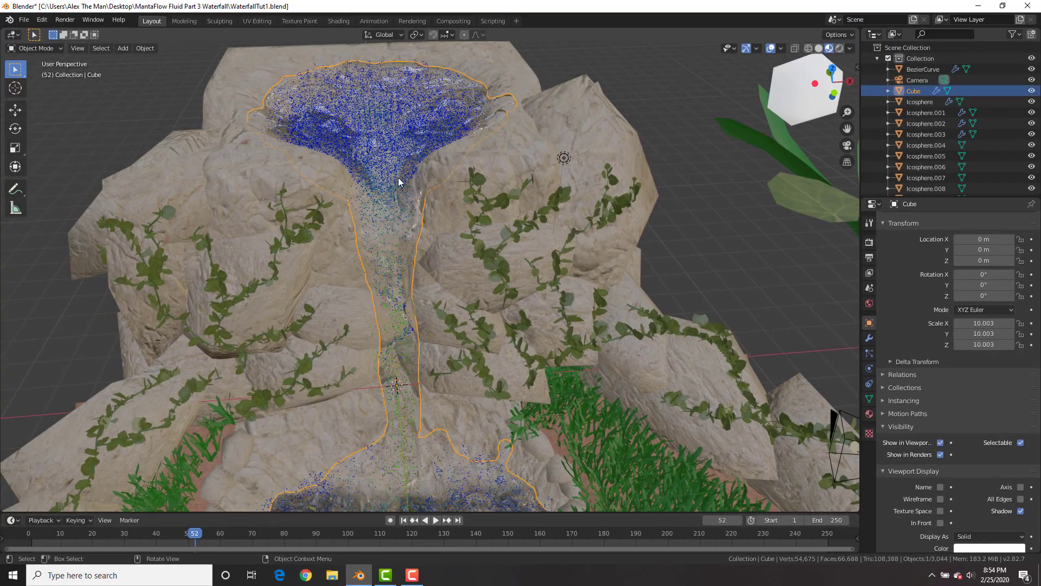
click(861, 347)
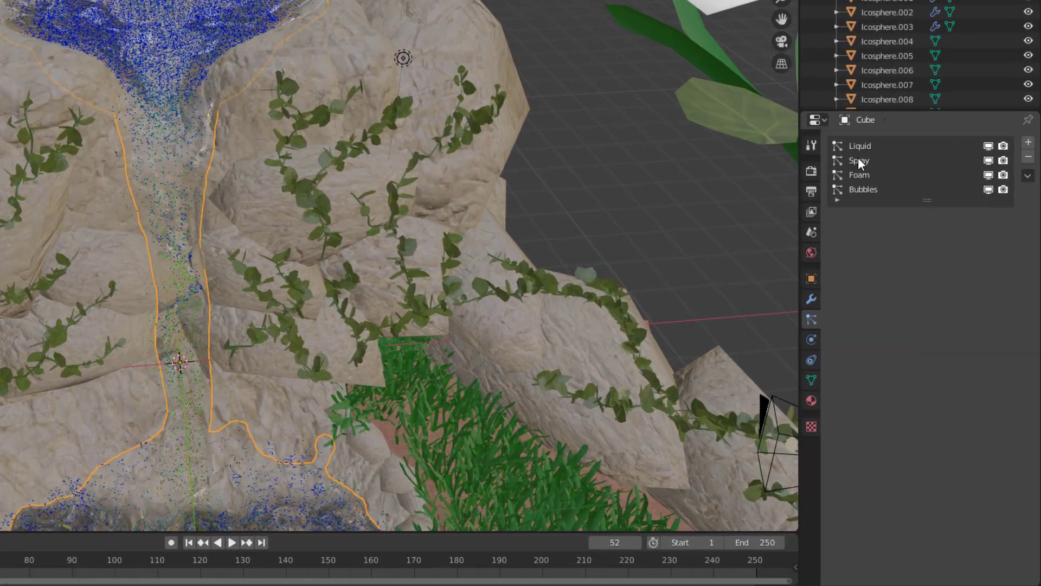
click(905, 233)
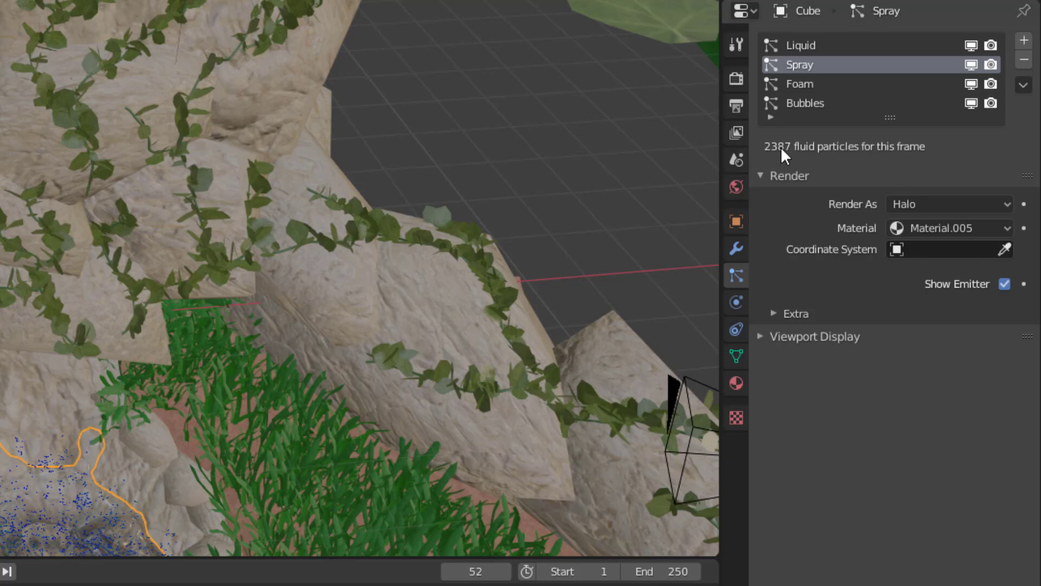
click(806, 85)
click(806, 105)
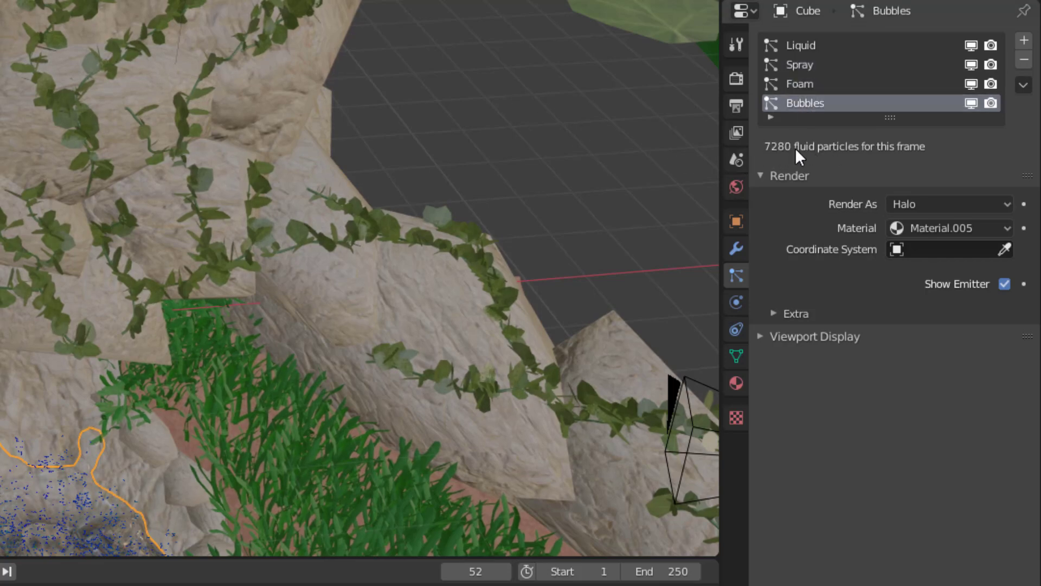
click(802, 67)
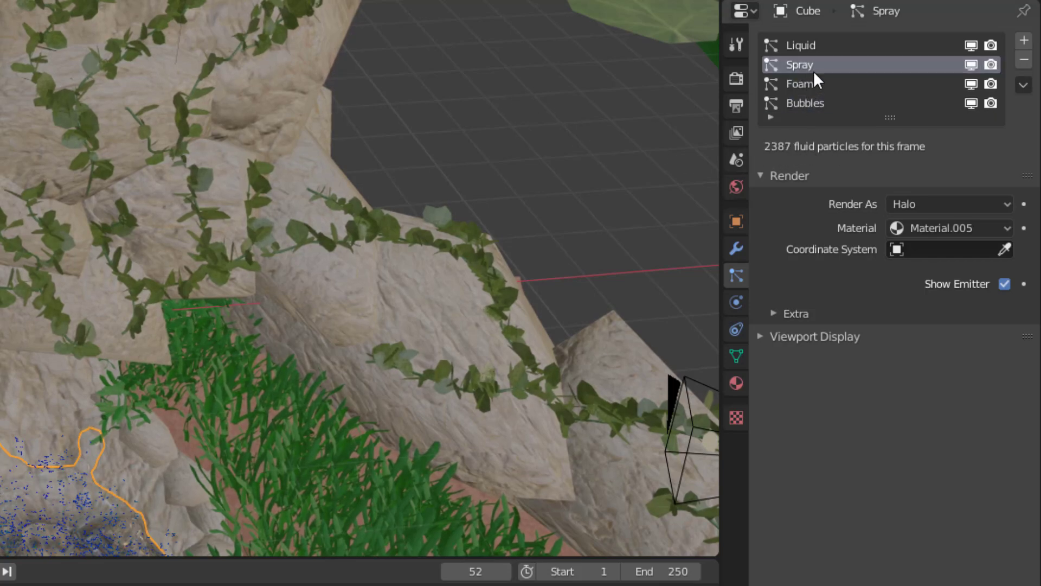
click(925, 203)
click(913, 309)
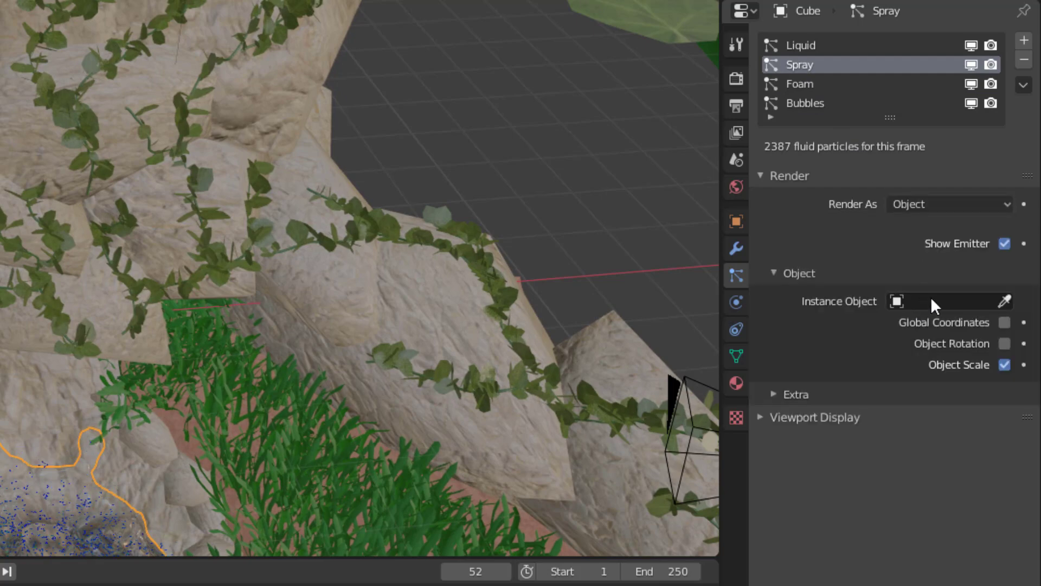
click(932, 301)
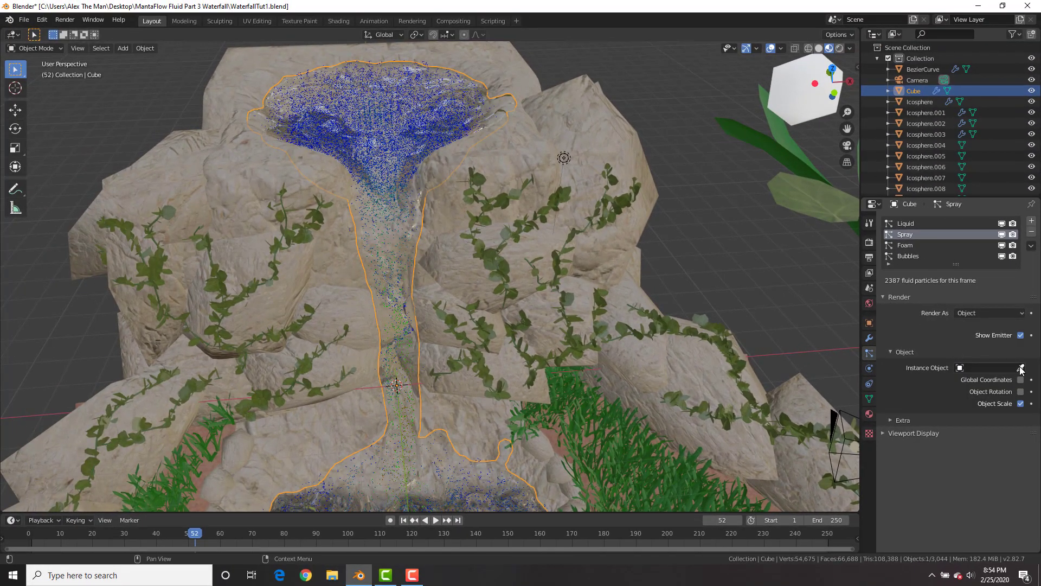
click(794, 87)
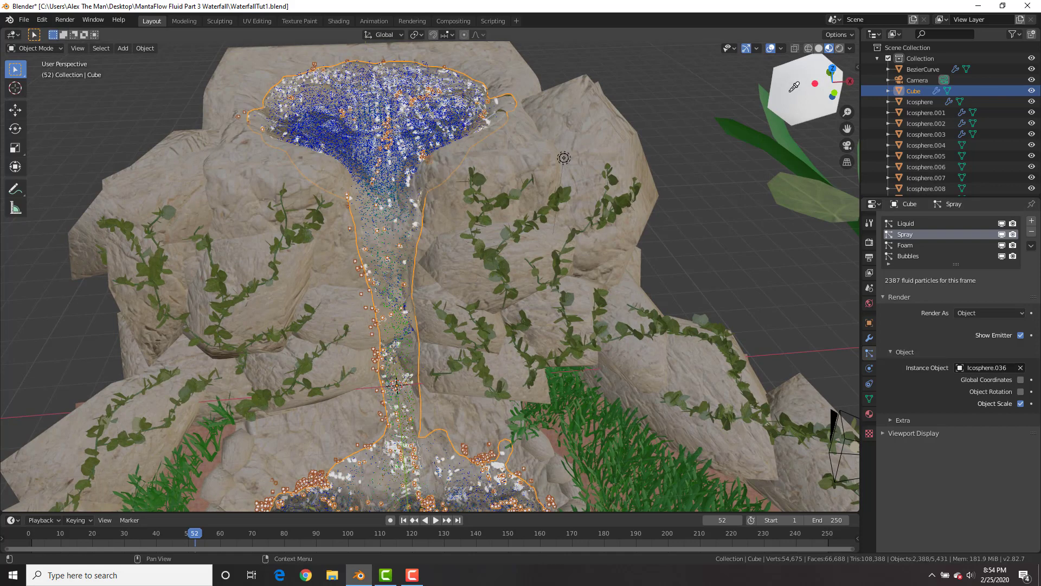
Step: Assign Icosphere.036 as the Coordinate System object for the domain's Foam and Bubbles particles
click(905, 245)
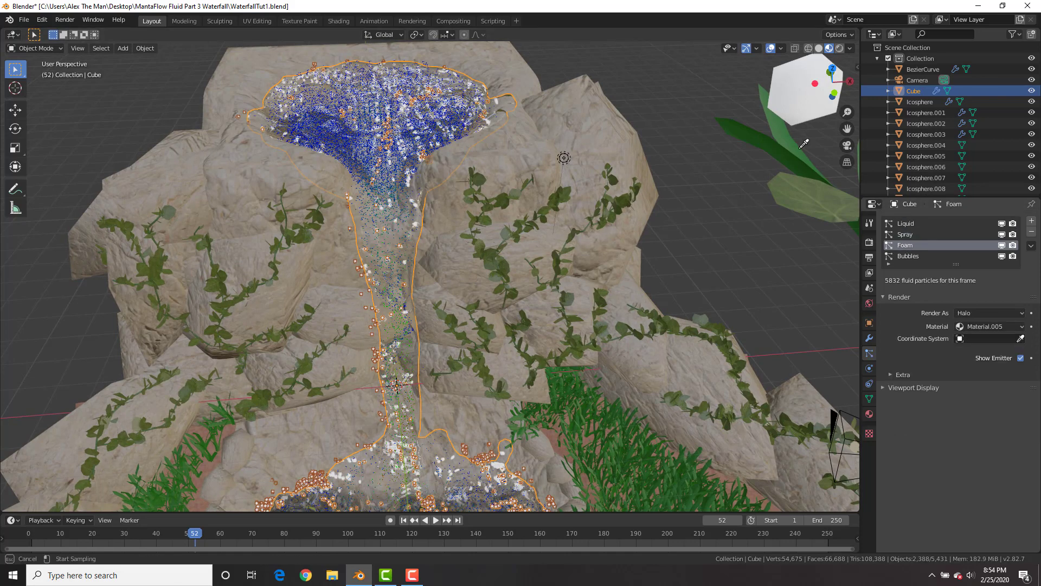
click(908, 256)
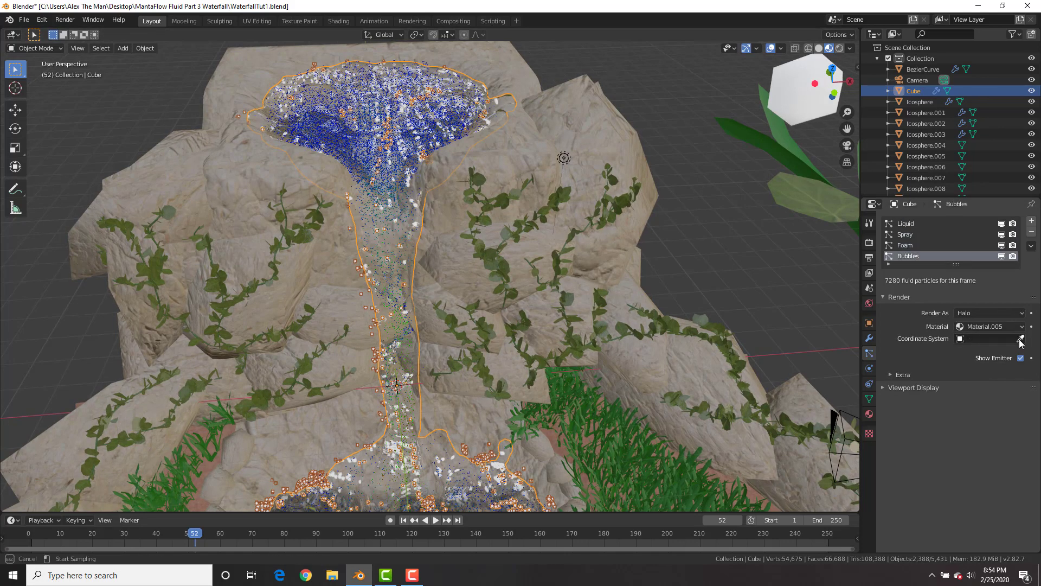
click(793, 83)
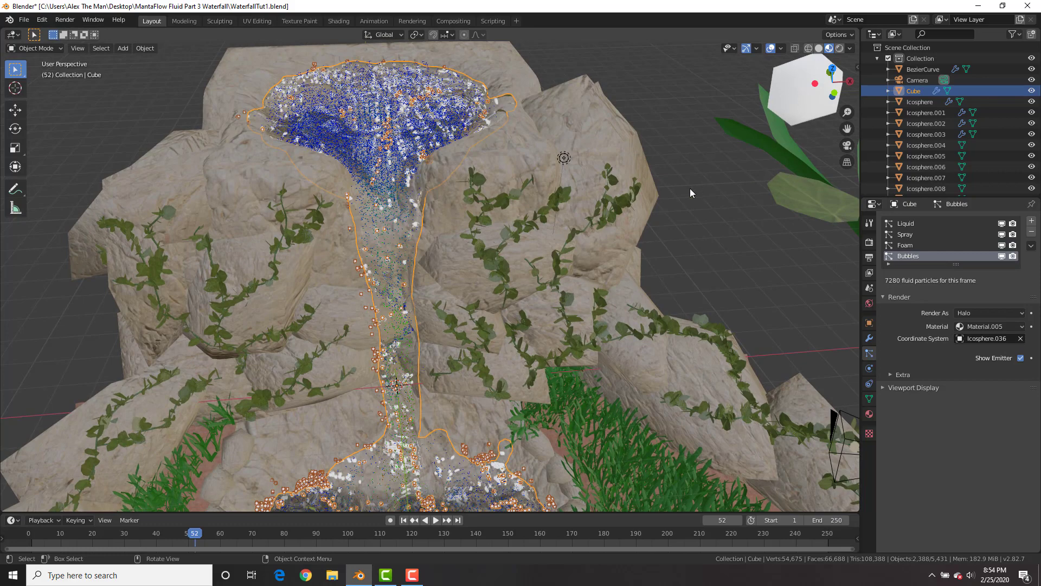
Step: Scale the ico sphere down to make the instanced spray particles smaller
scroll(690, 193, down, 2)
click(744, 116)
key(s)
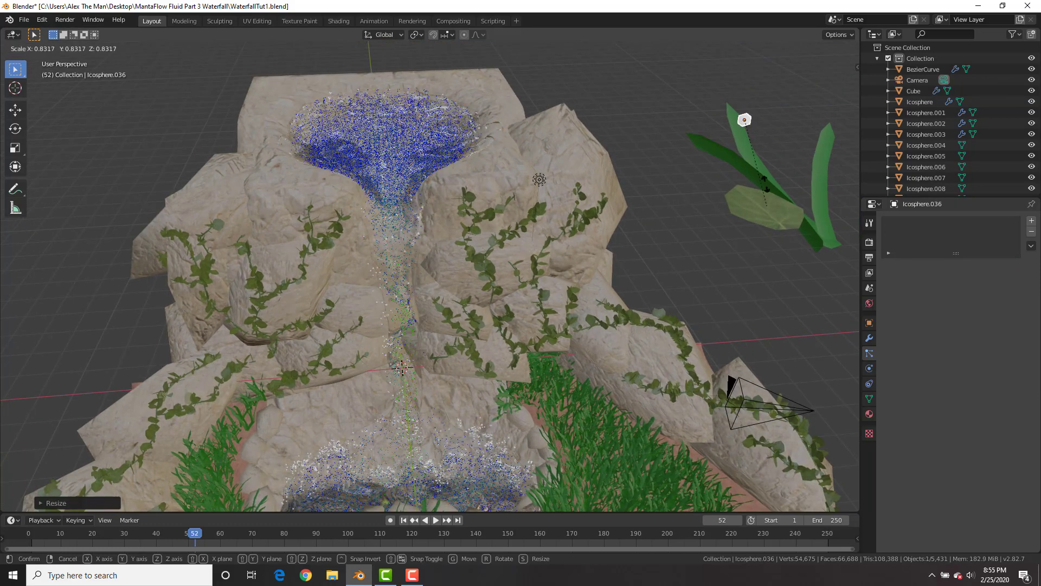
click(756, 170)
scroll(467, 237, up, 3)
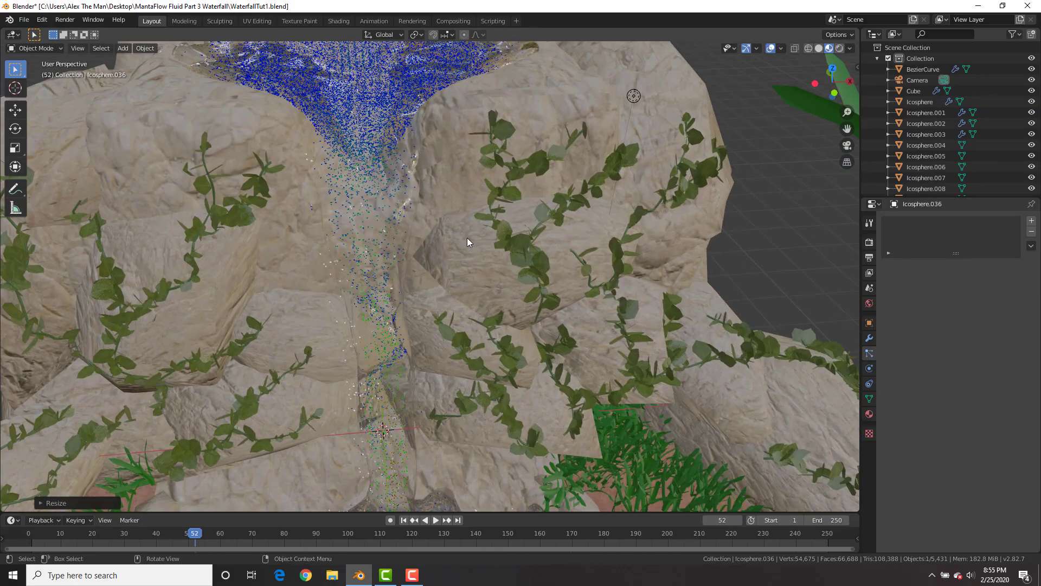
scroll(468, 242, down, 3)
Step: Turn off the display of the domain cube's Foam and Bubbles particle systems
click(412, 222)
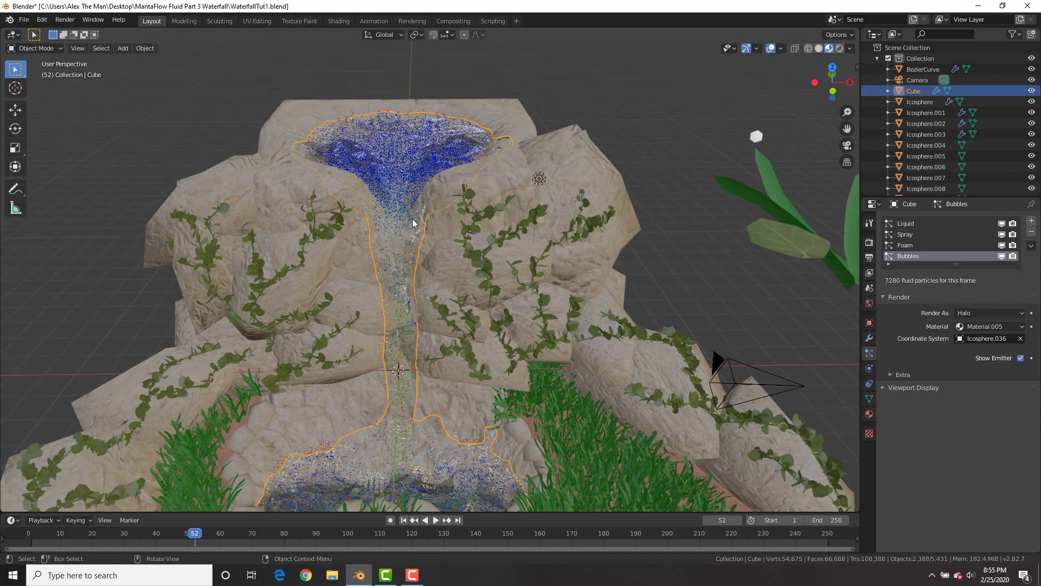
click(1002, 245)
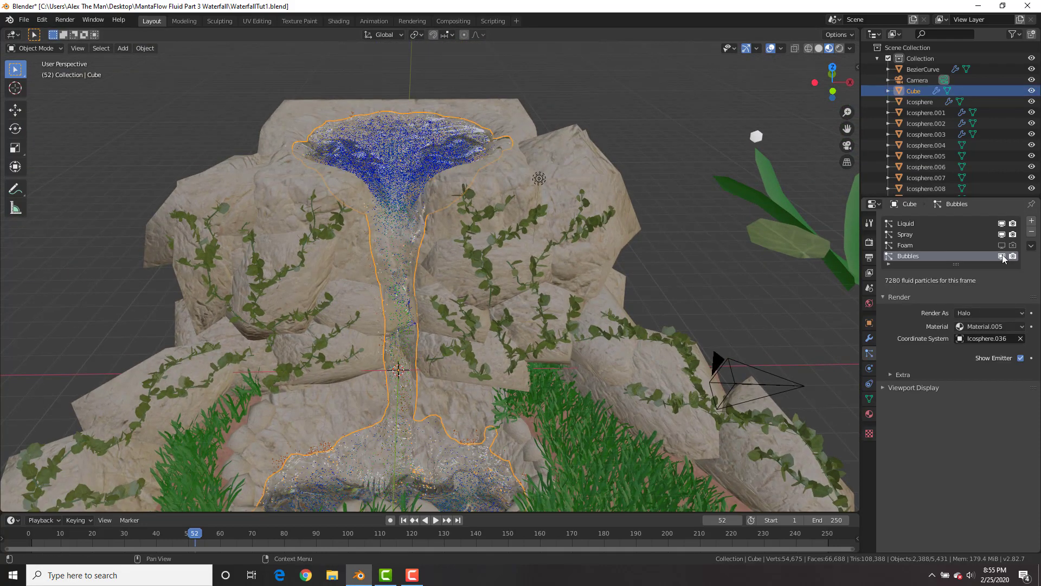
click(1003, 256)
Step: Show the domain's fluid physics settings and play the waterfall simulation from frame 1
middle_drag(565, 178, 593, 180)
click(869, 368)
scroll(984, 322, up, 10)
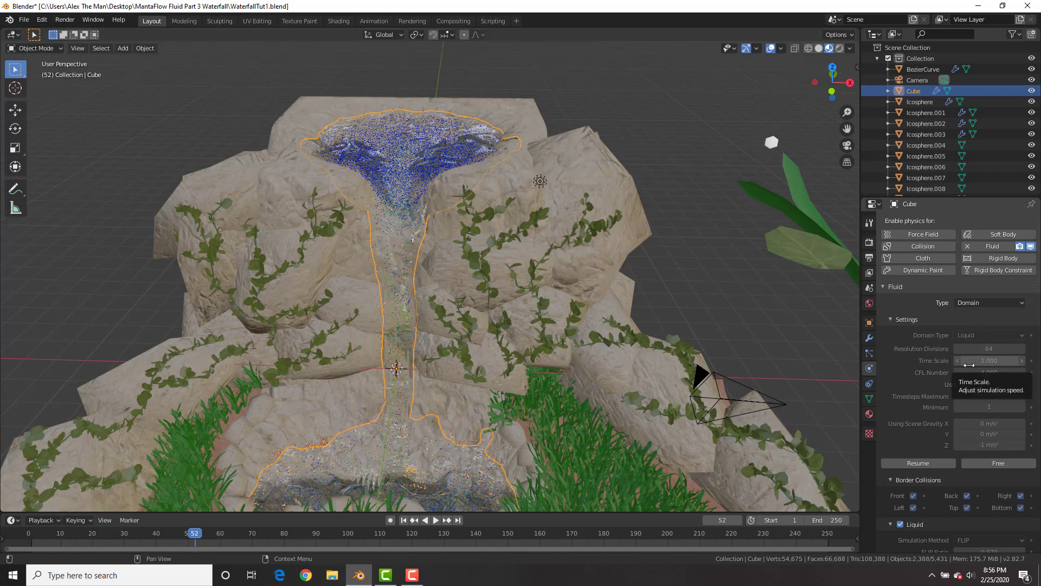
key(shift+Left)
middle_drag(649, 174, 675, 163)
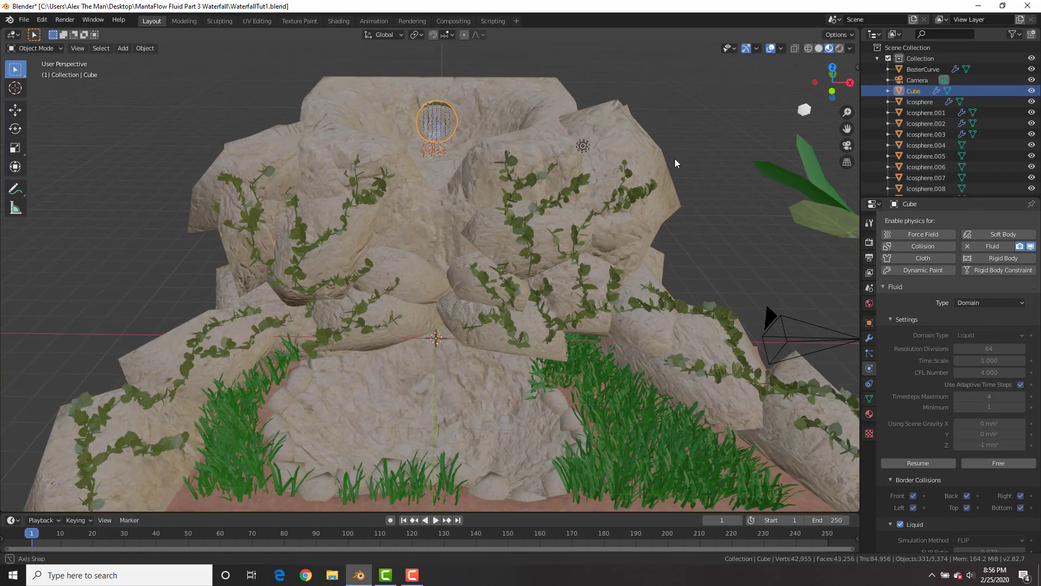
key(space)
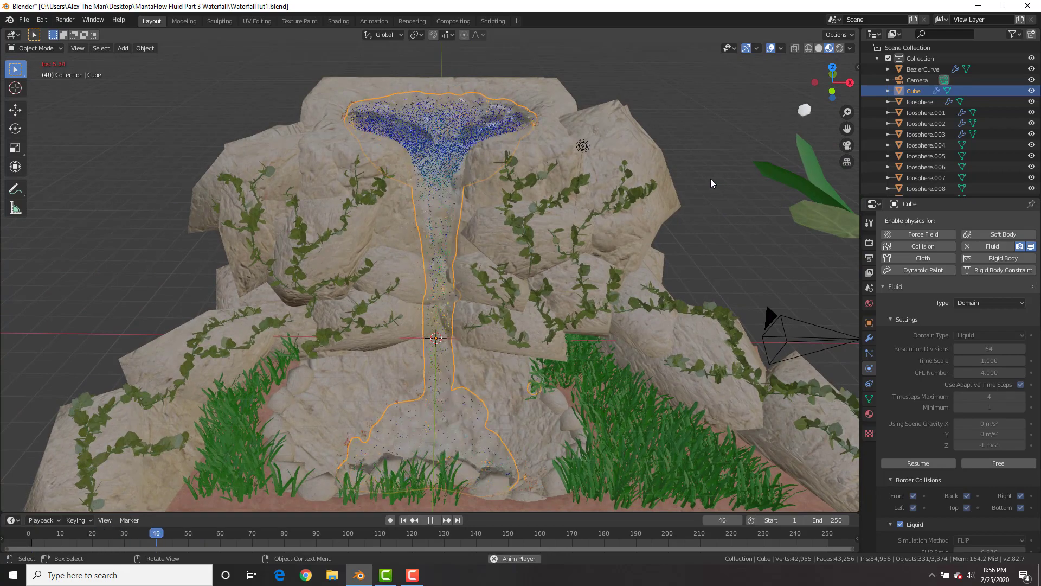
Step: Clear the selection and stop the waterfall simulation playback
click(706, 152)
key(space)
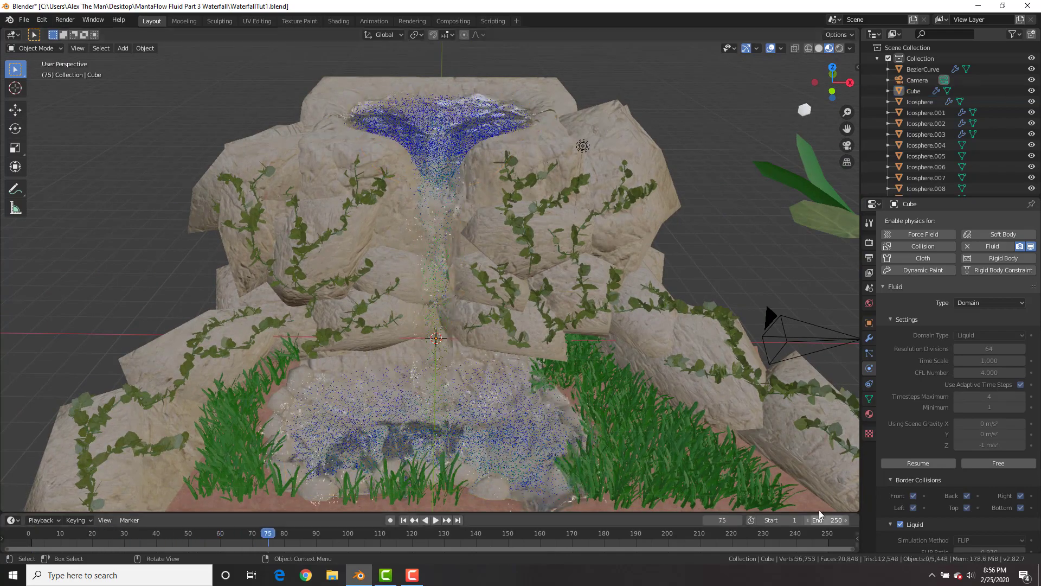
click(827, 519)
text(90)
key(Return)
key(ctrl+z)
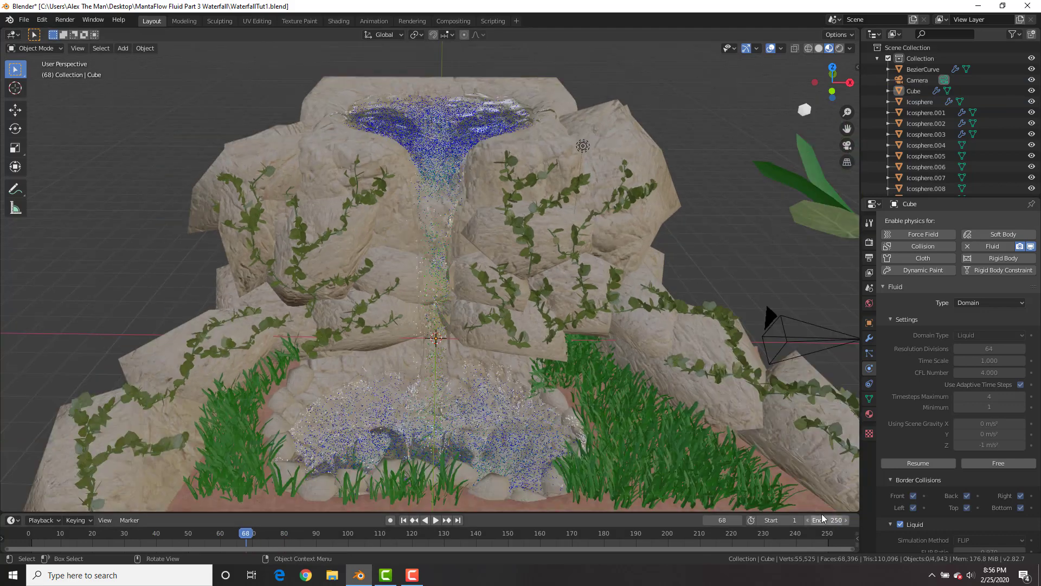
Step: Set the animation's end frame to 80 and play the waterfall simulation over the shortened range
click(827, 519)
text(80)
key(Return)
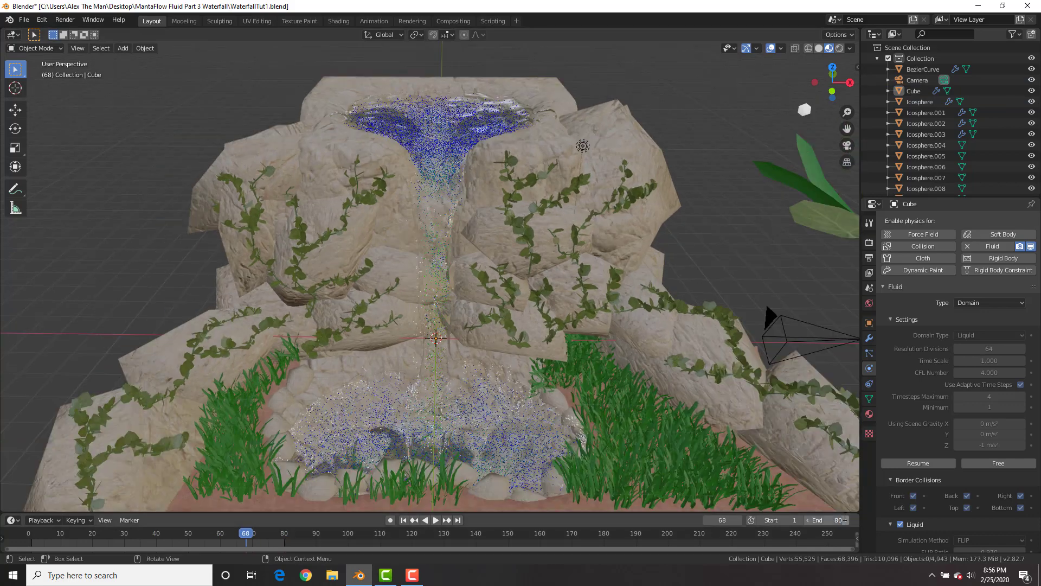
key(space)
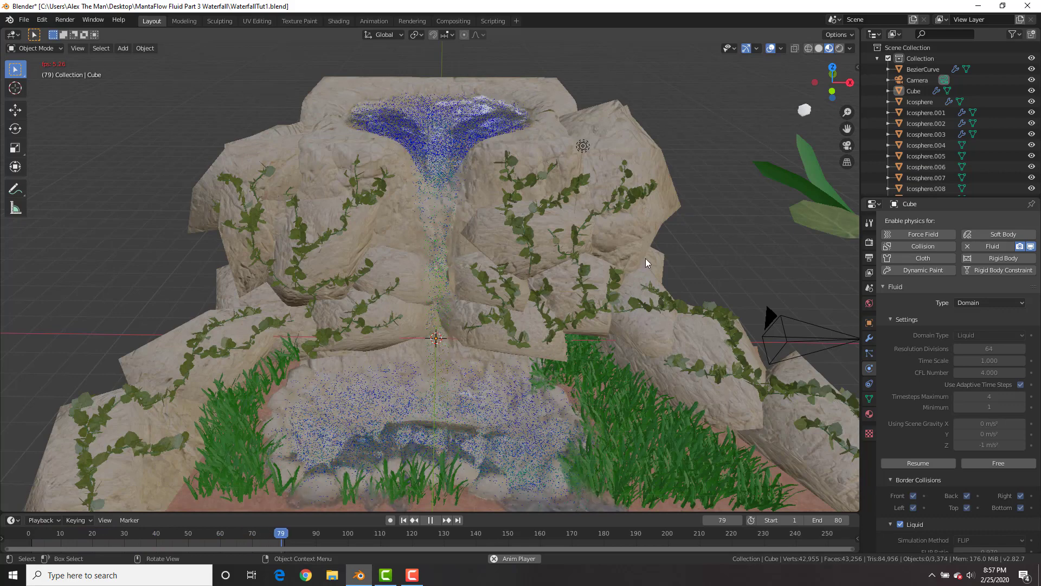
key(space)
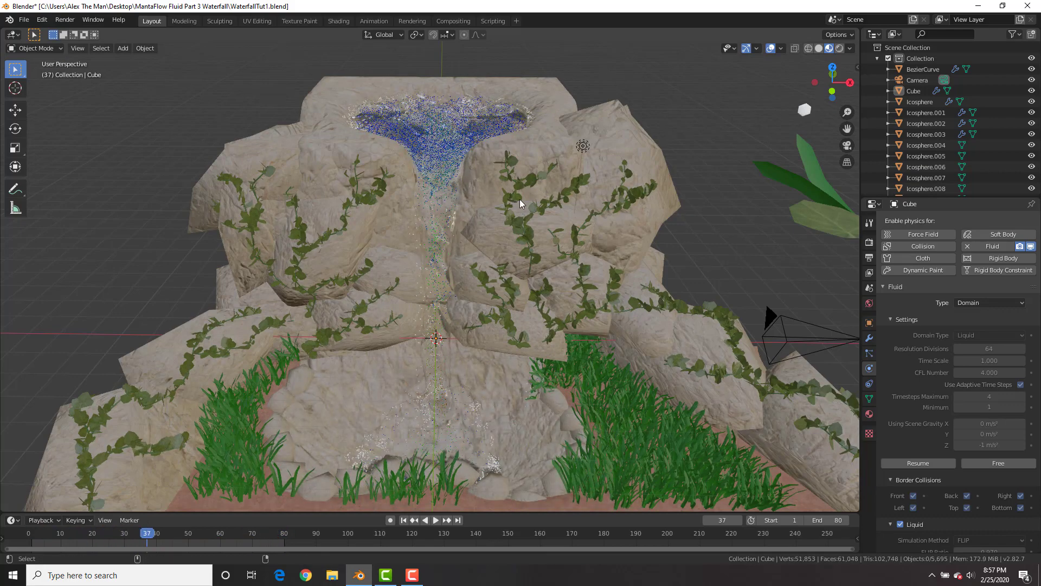
Step: Look through the camera and move it back along its local Z axis to frame more of the waterfall
key(KP_0)
click(637, 155)
key(g)
key(z)
key(z)
click(607, 346)
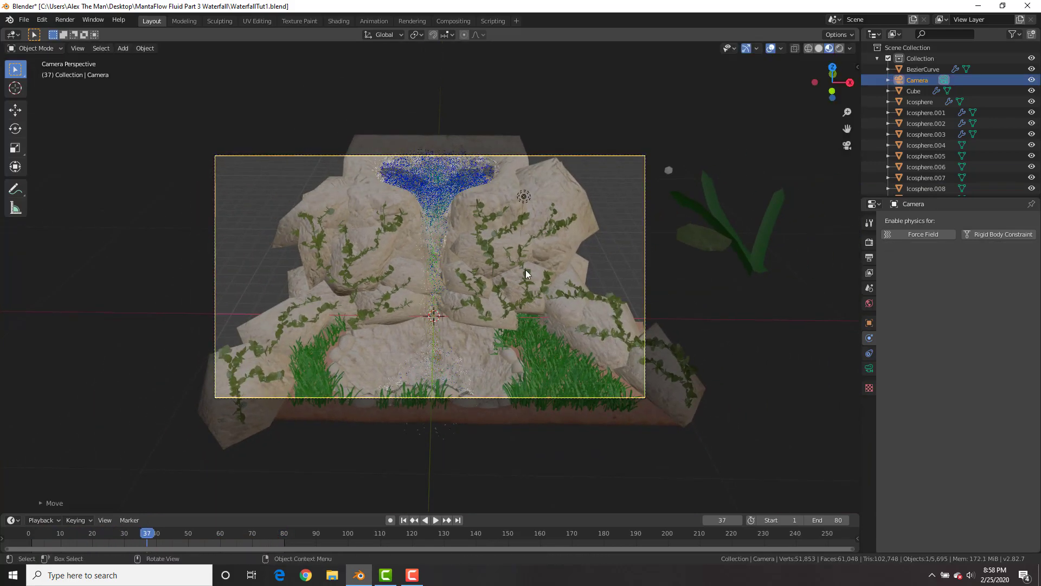
Step: Render a test image of the current frame, check the lighting and close the render window
click(65, 20)
click(76, 30)
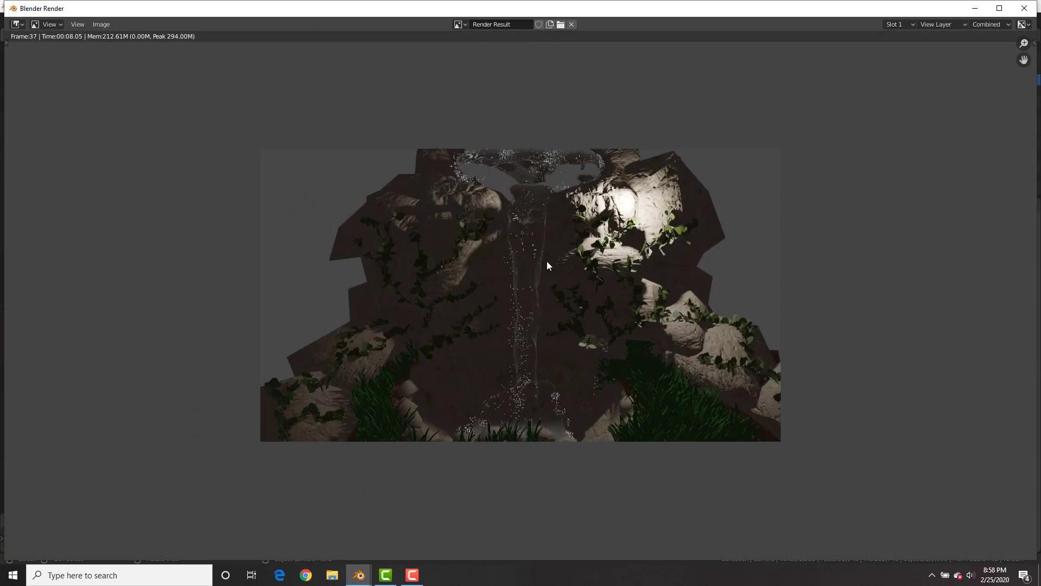
click(1020, 10)
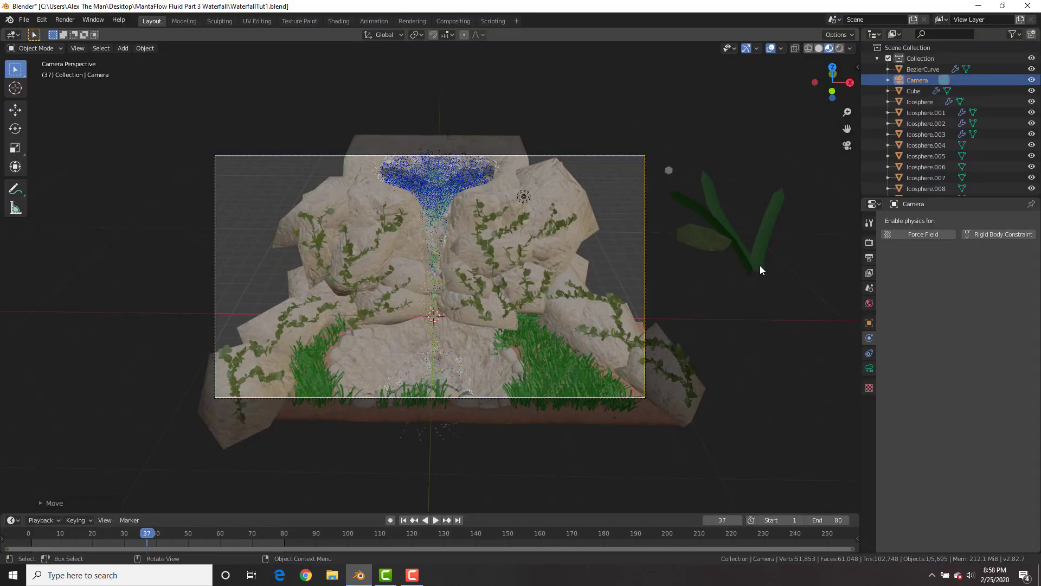
Step: Give the world color an Environment Texture from TexturesCom_HDRPanorama004_park_hdri_sphere_tone_S.jpg and show the viewport in rendered shading
click(869, 303)
click(1031, 292)
click(816, 339)
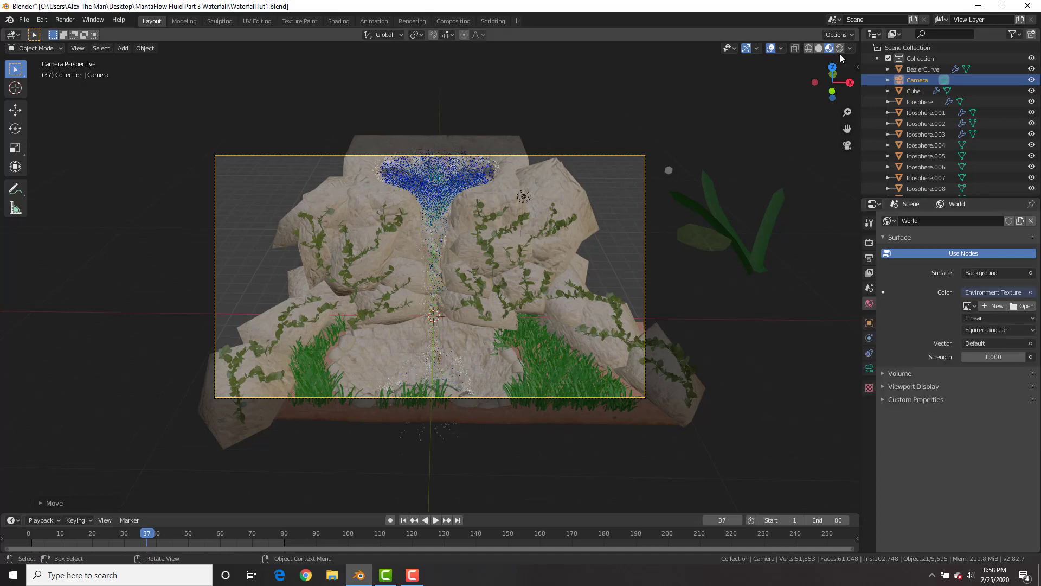
click(840, 47)
click(1022, 306)
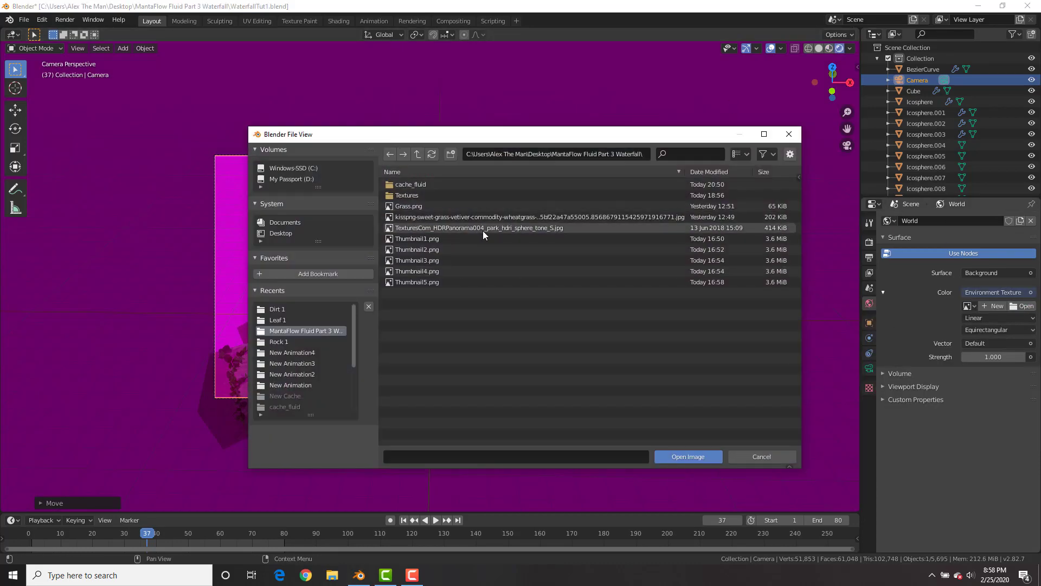
double_click(483, 228)
Step: Switch to Chrome, search textures.com for "hdri", look through the panoramas for the park image, and return to Blender
click(306, 575)
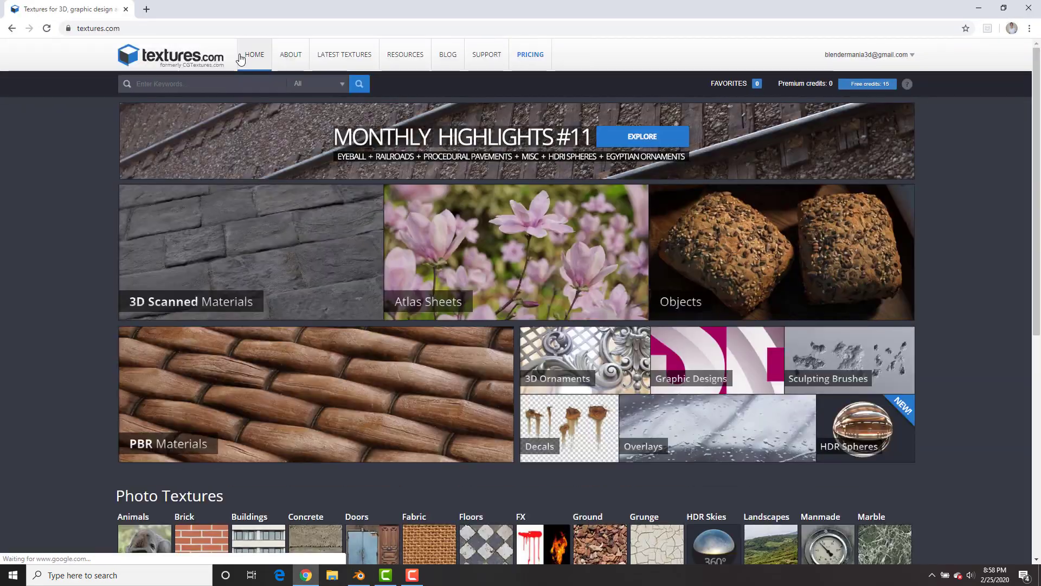
text(hdri)
key(Return)
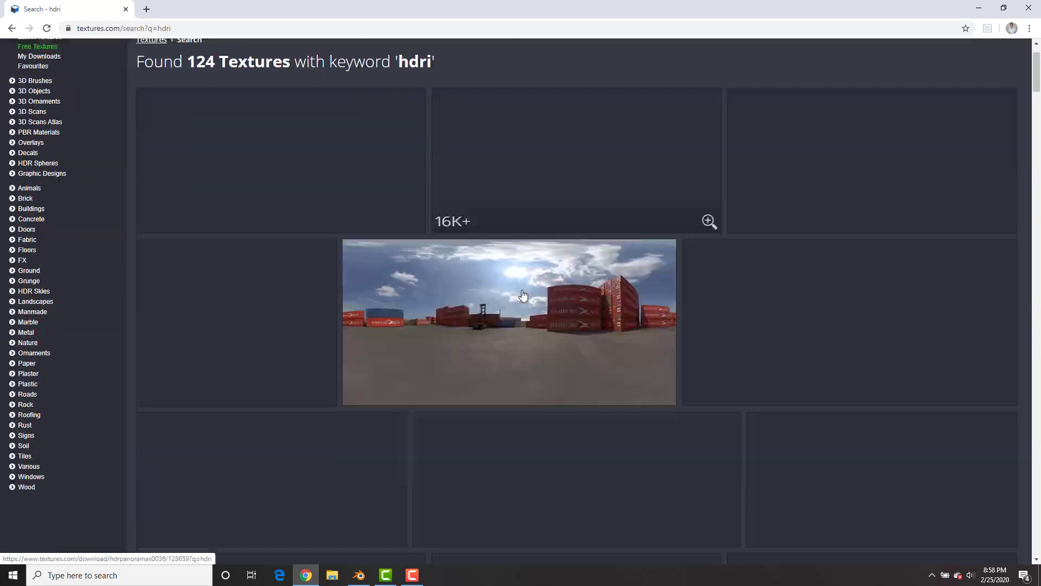
scroll(523, 296, down, 20)
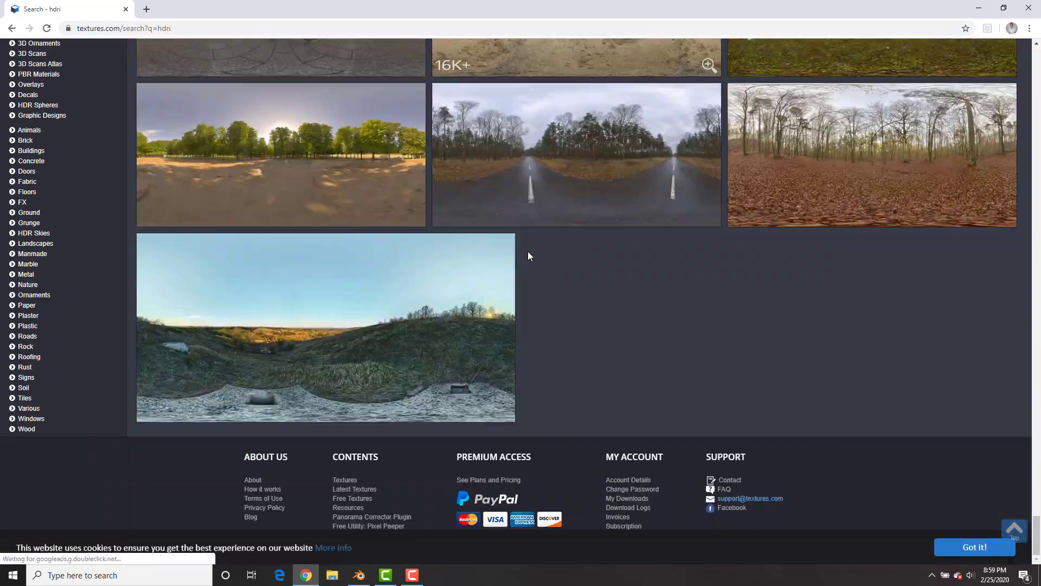
scroll(594, 277, up, 4)
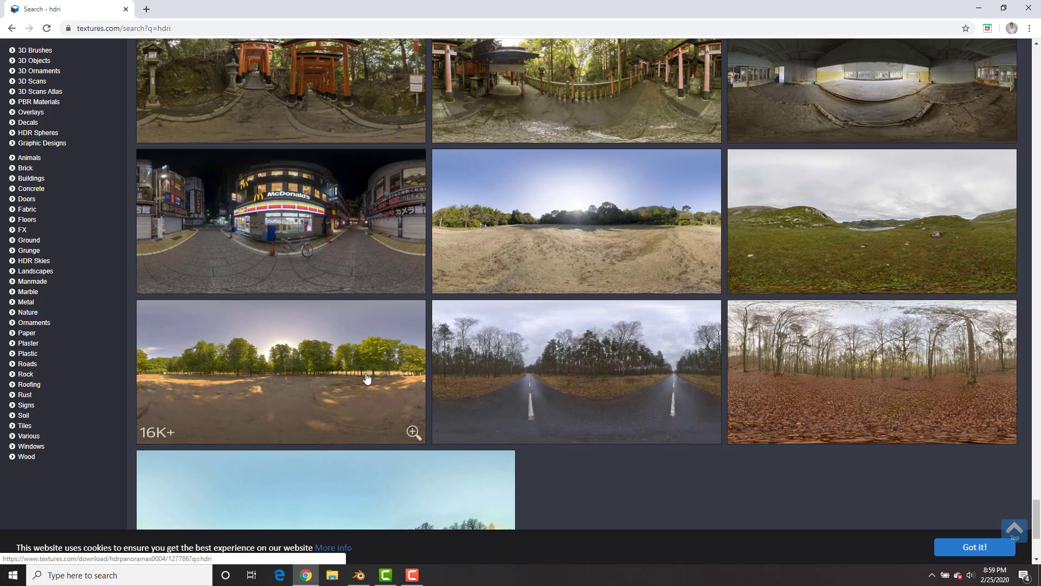
click(359, 575)
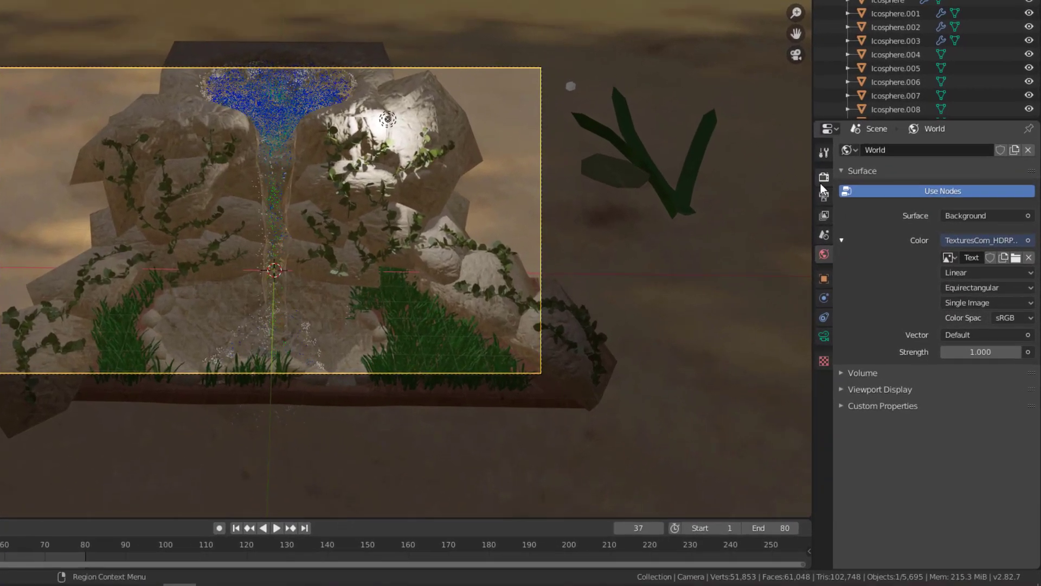
Step: Make the render background transparent in the Film settings
click(865, 236)
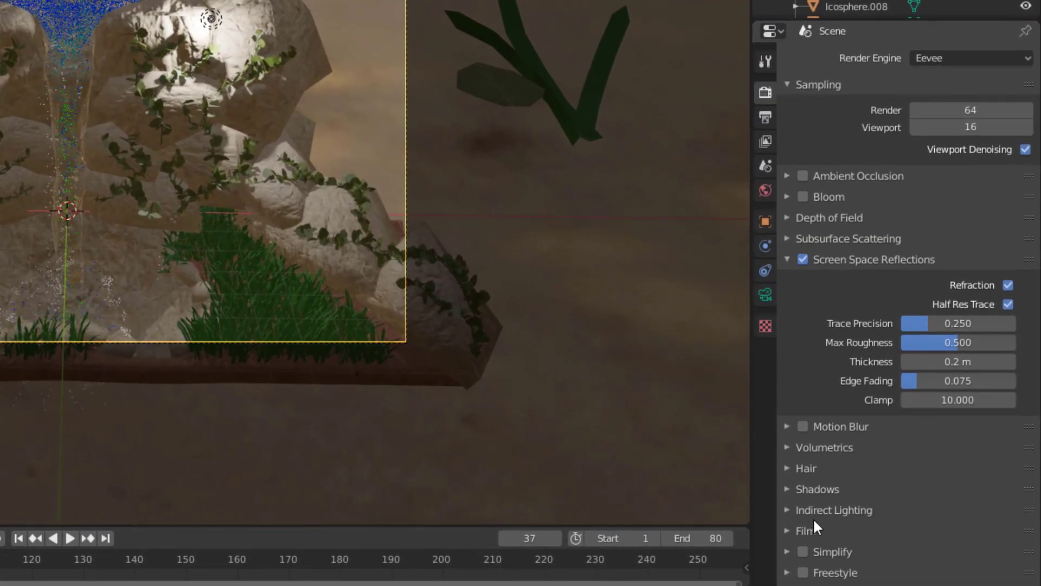
click(814, 522)
click(1007, 493)
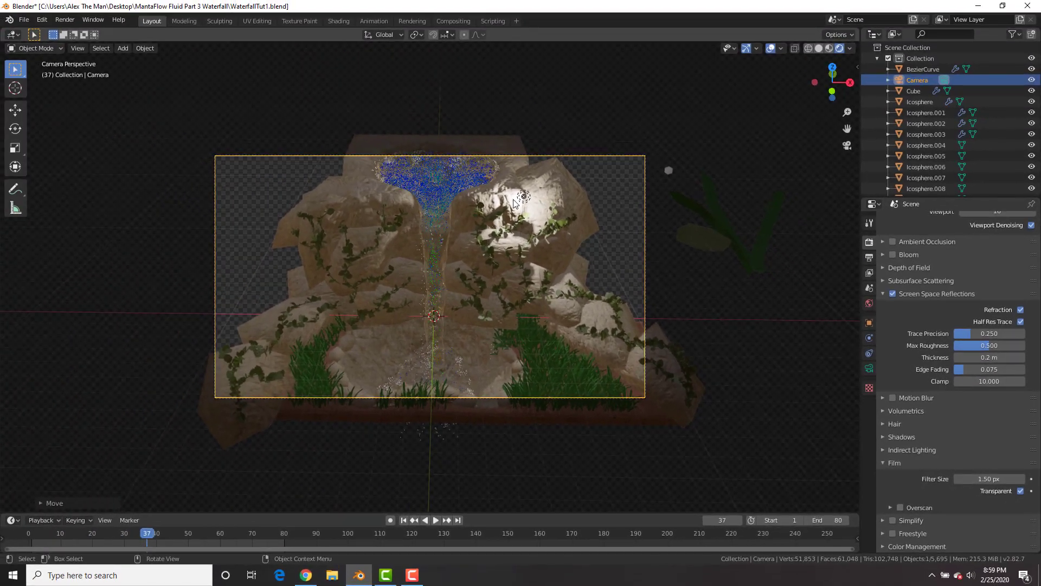
Step: Change the scene's light to a Sun and set its strength to 4
click(524, 196)
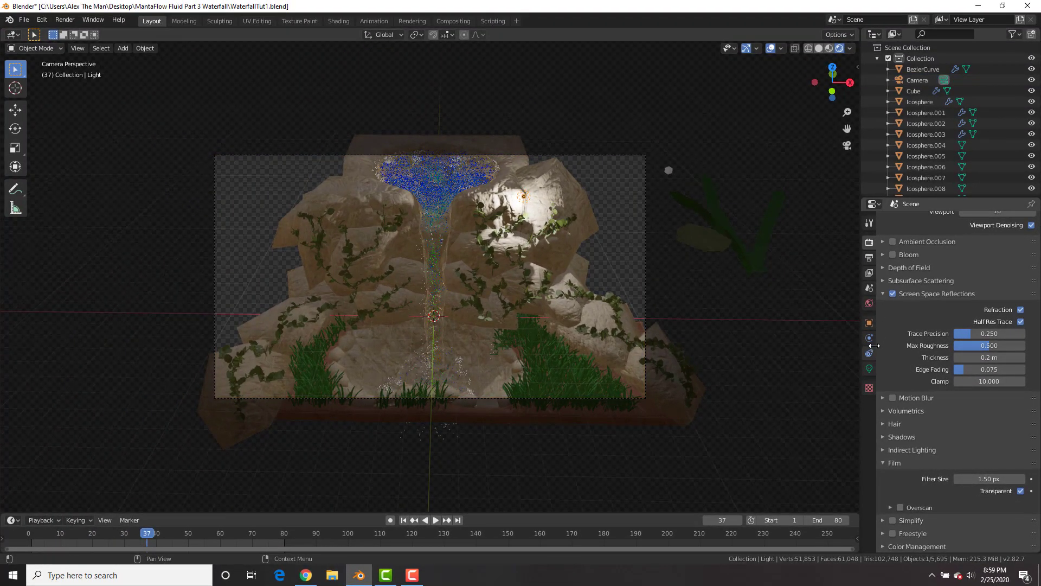
click(869, 369)
click(938, 266)
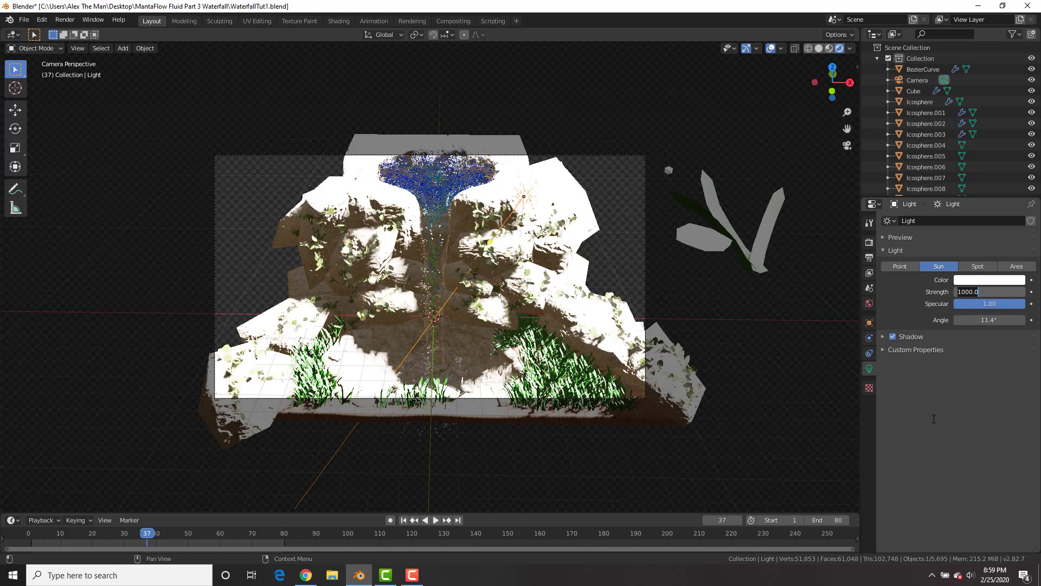
text(4)
key(Return)
Step: Rotate the sun light freely with trackball rotation so it shines onto the front of the waterfall rocks
key(r)
key(r)
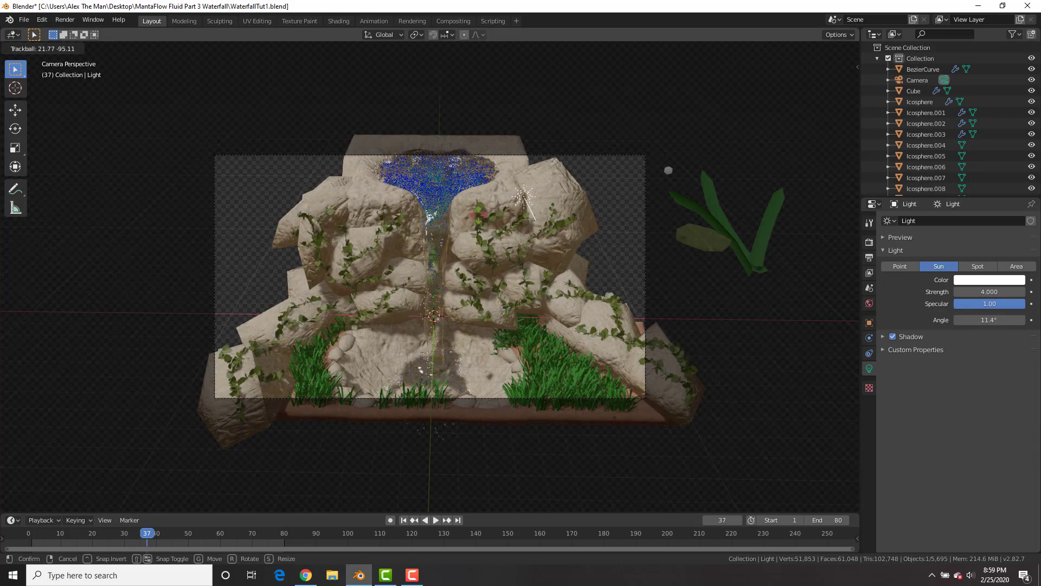
key(Return)
Step: Render the current frame with the sun light and inspect the whole image
click(65, 19)
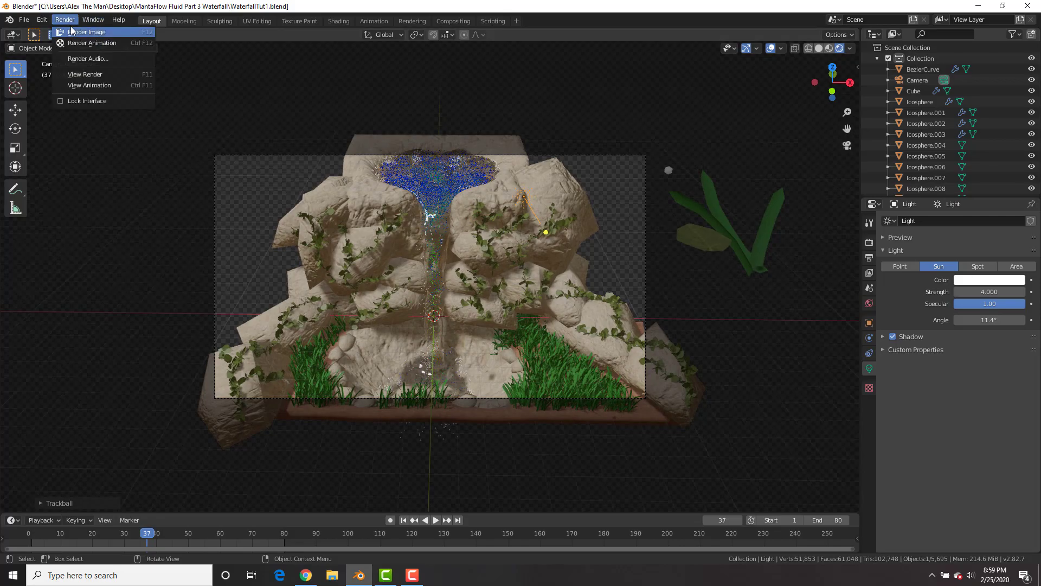
click(72, 32)
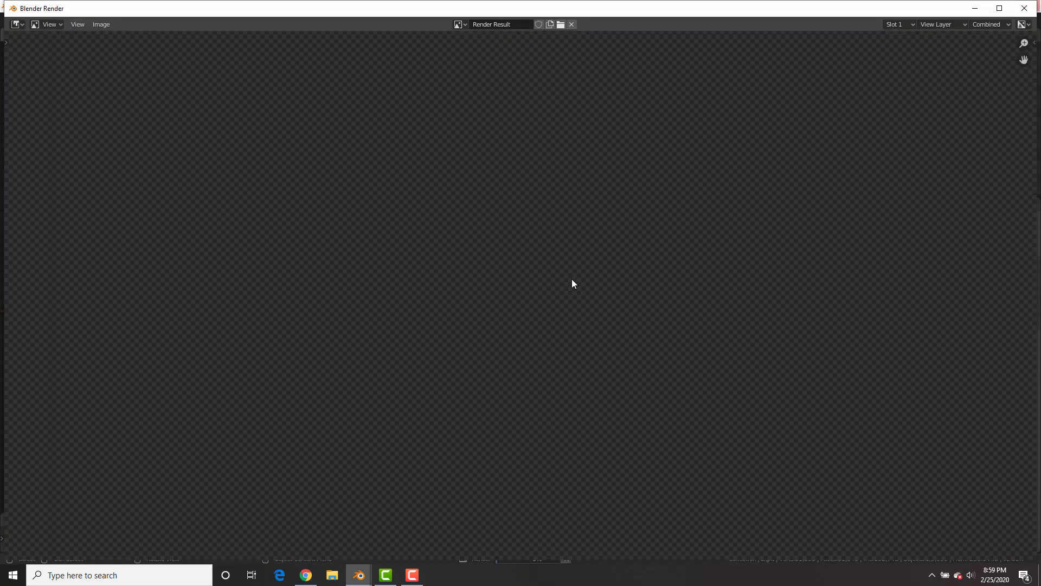
scroll(551, 268, down, 5)
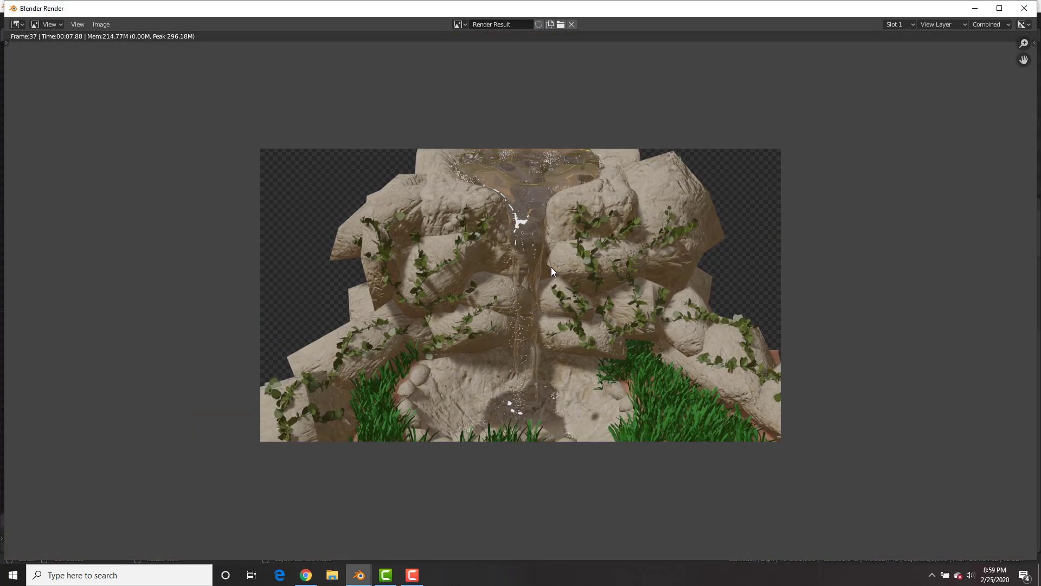